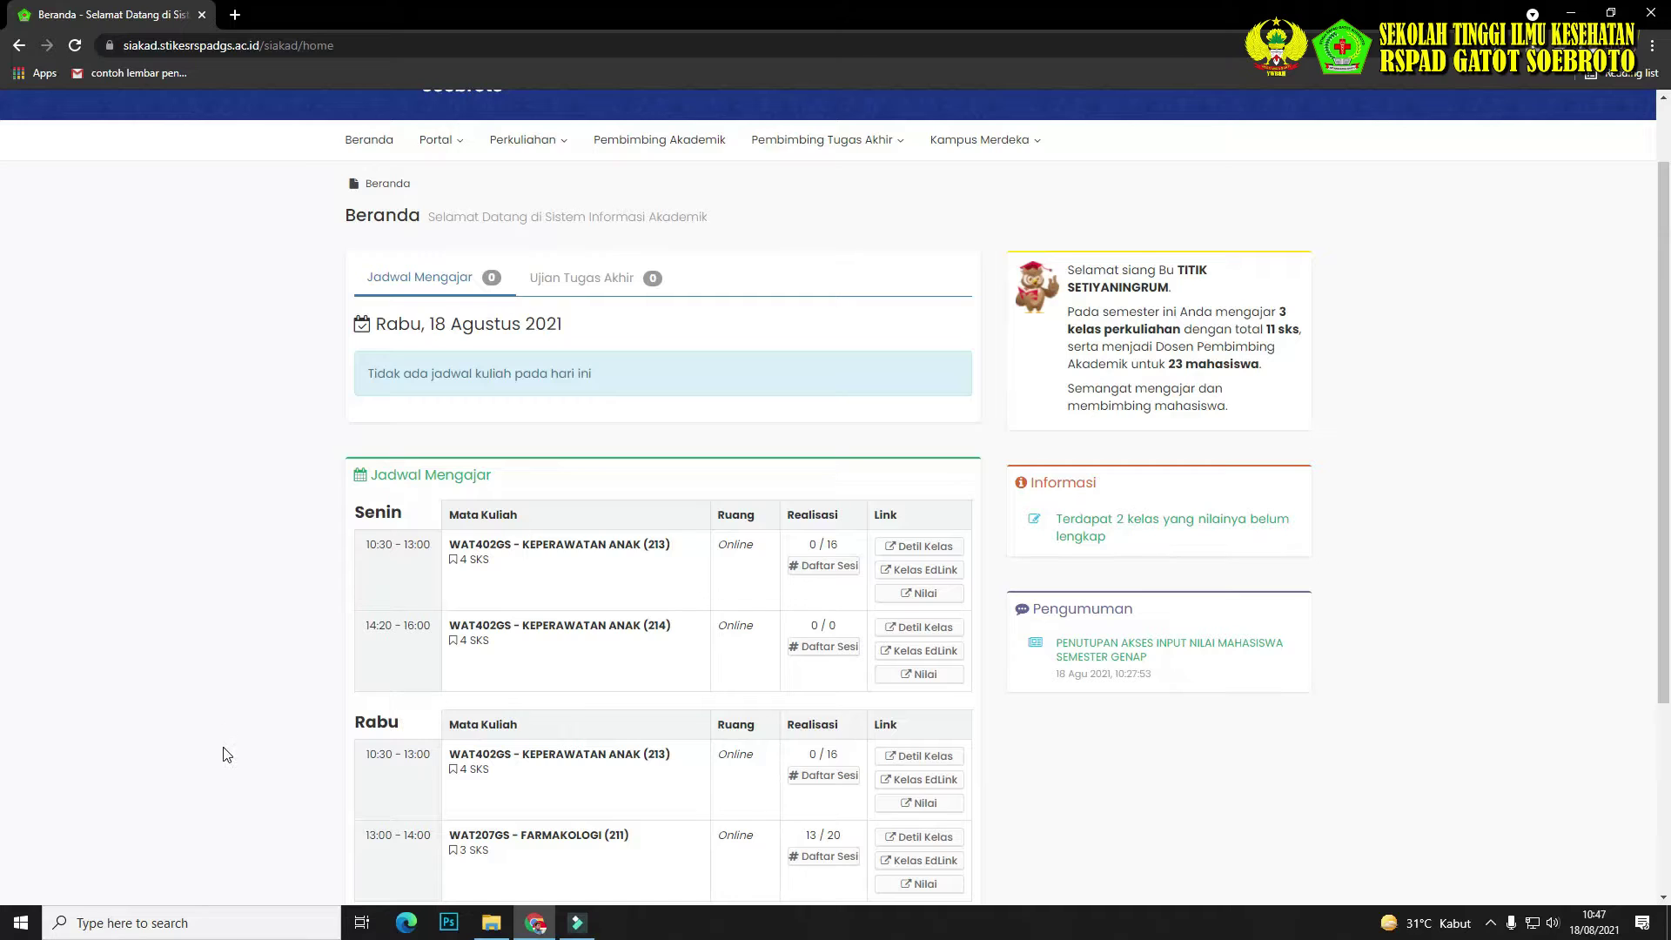
Open the lecture schedule (Jadwal Perkuliahan) of the Wednesday 10:30 Keperawatan Anak (213) class from the teaching timetable.
scroll(226, 763, down, 1)
scroll(226, 763, up, 2)
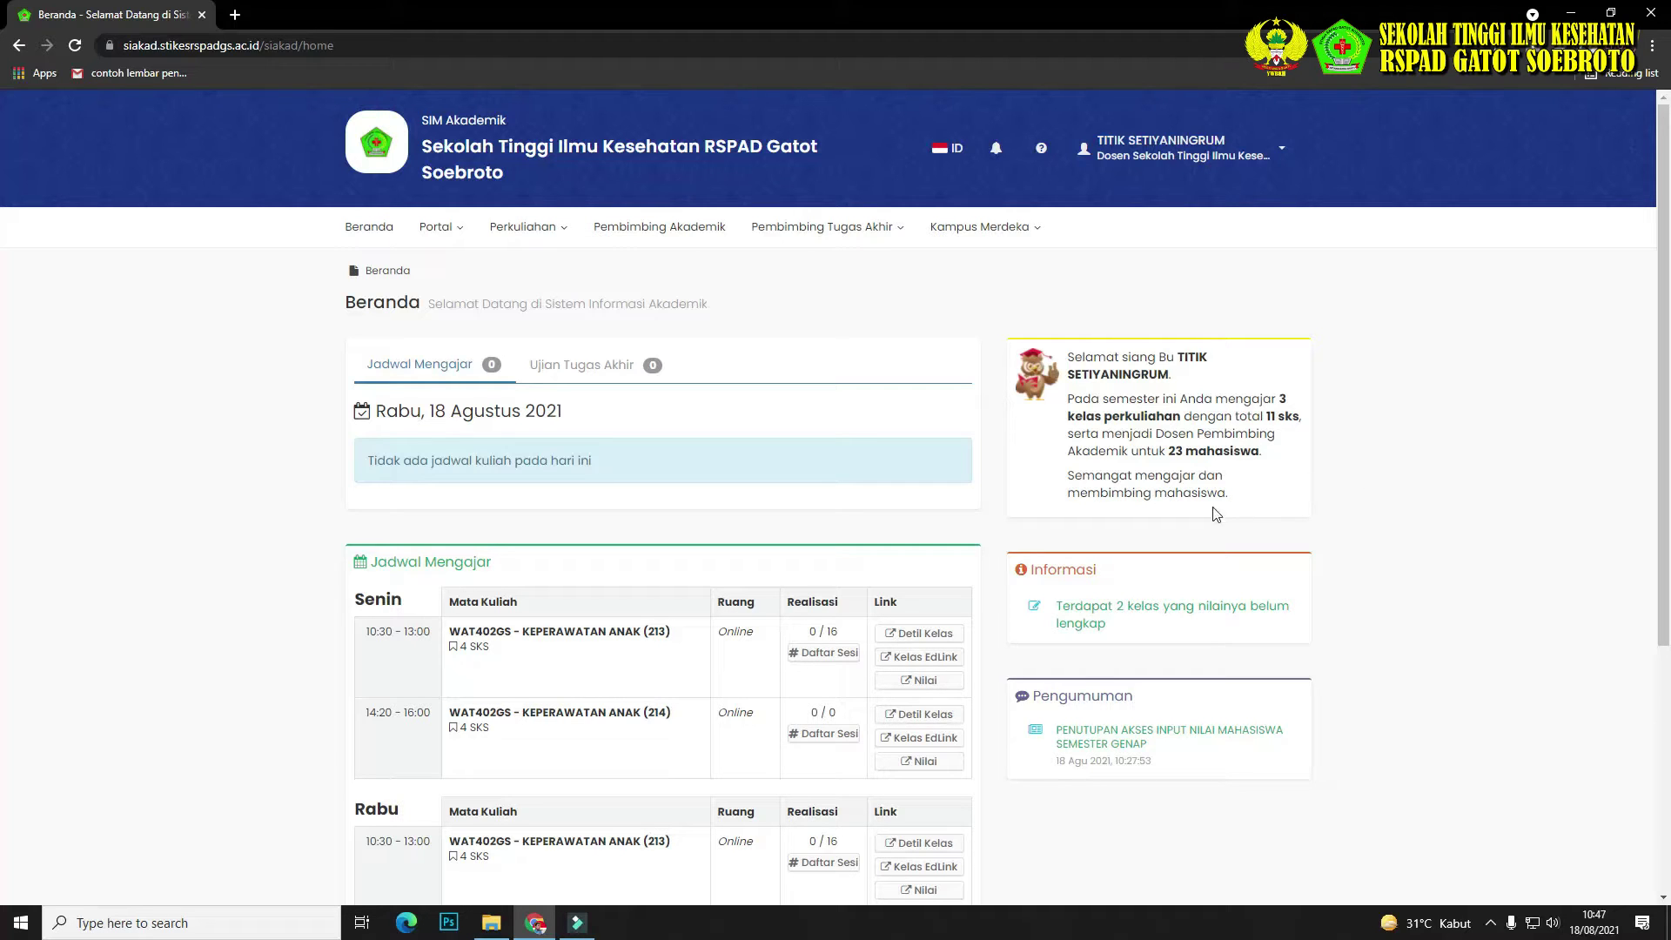
scroll(300, 672, down, 2)
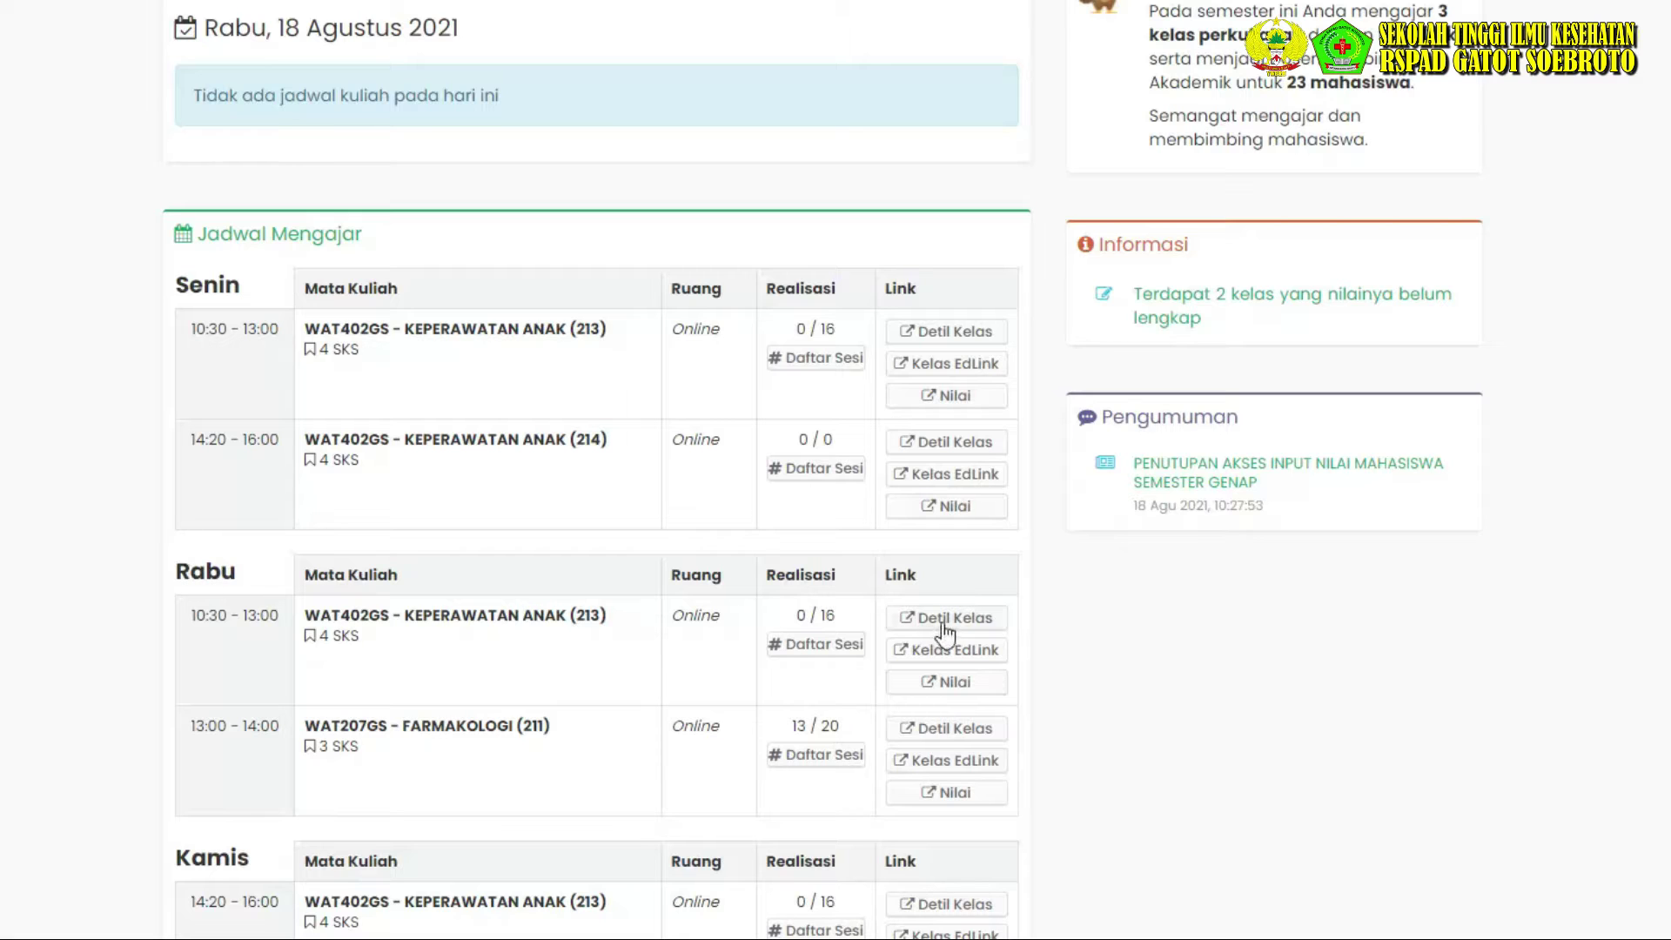
click(945, 623)
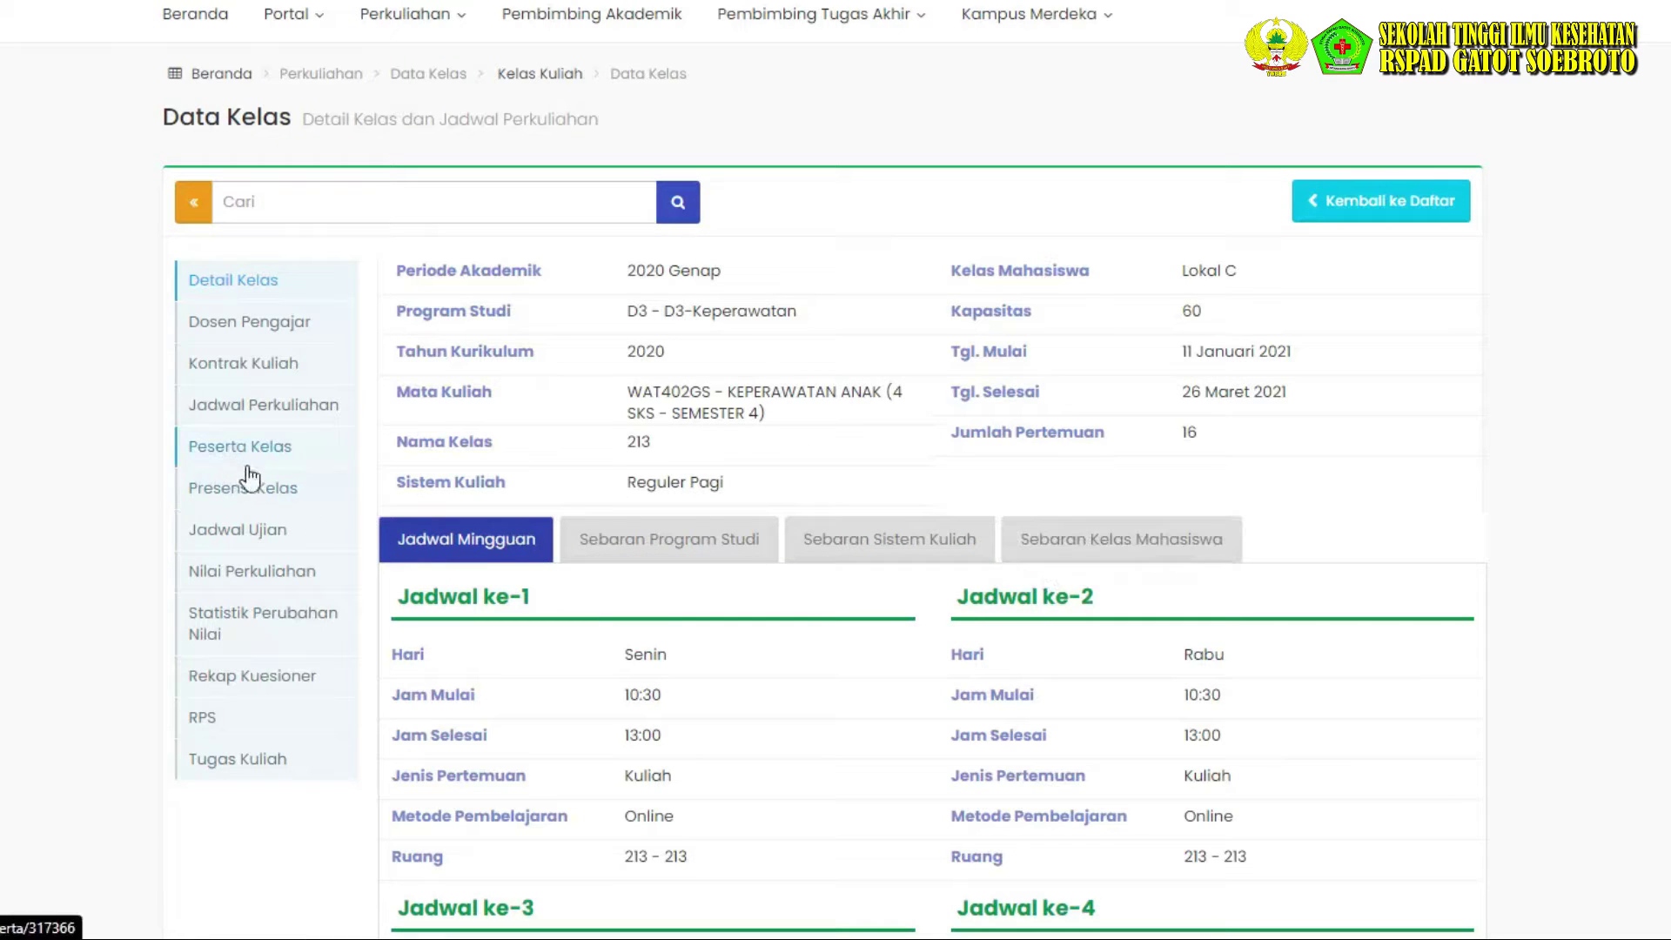
click(299, 410)
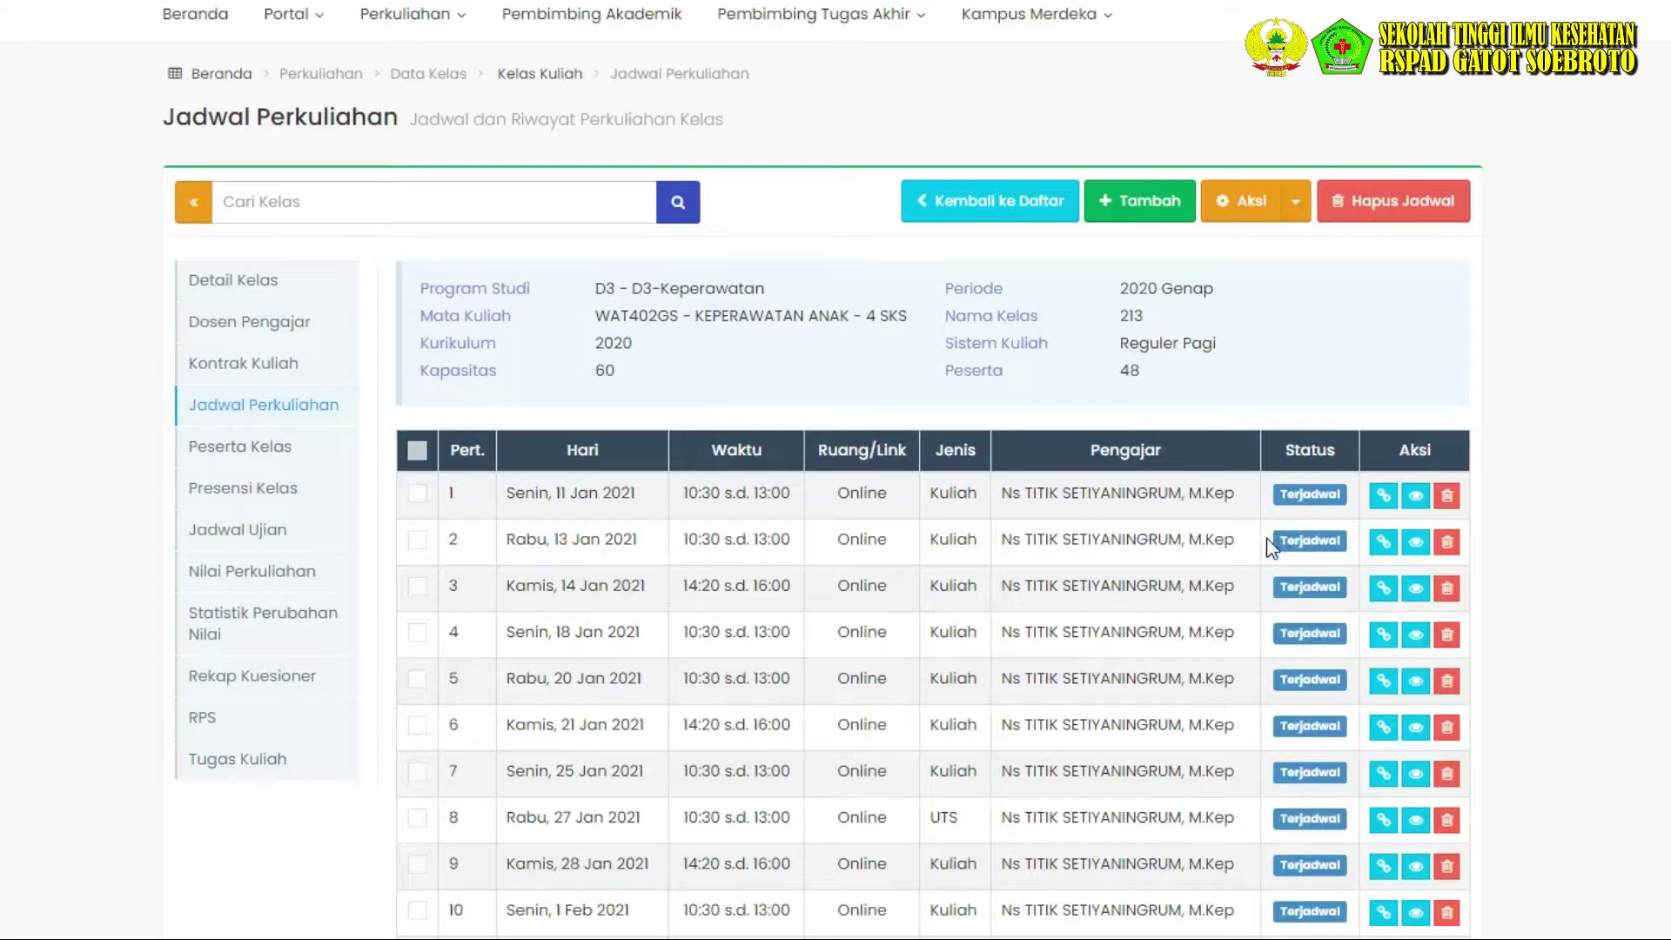
Open the details of meeting 2 on Wednesday, 13 Jan 2021 and make them editable.
click(1416, 545)
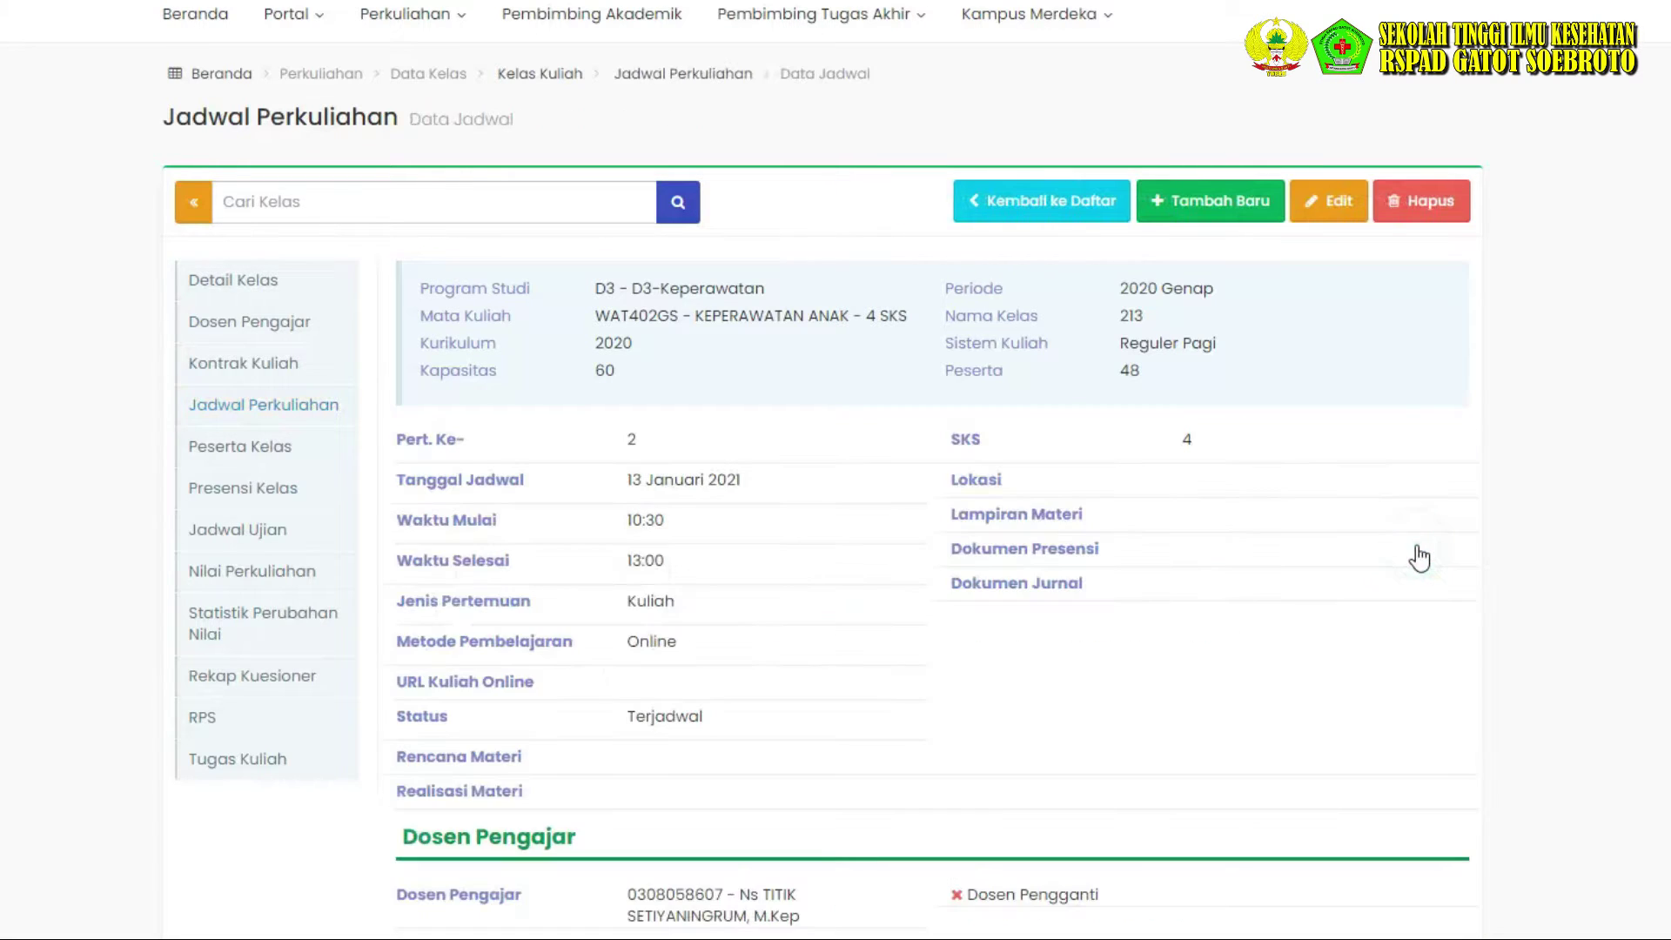
scroll(930, 710, down, 2)
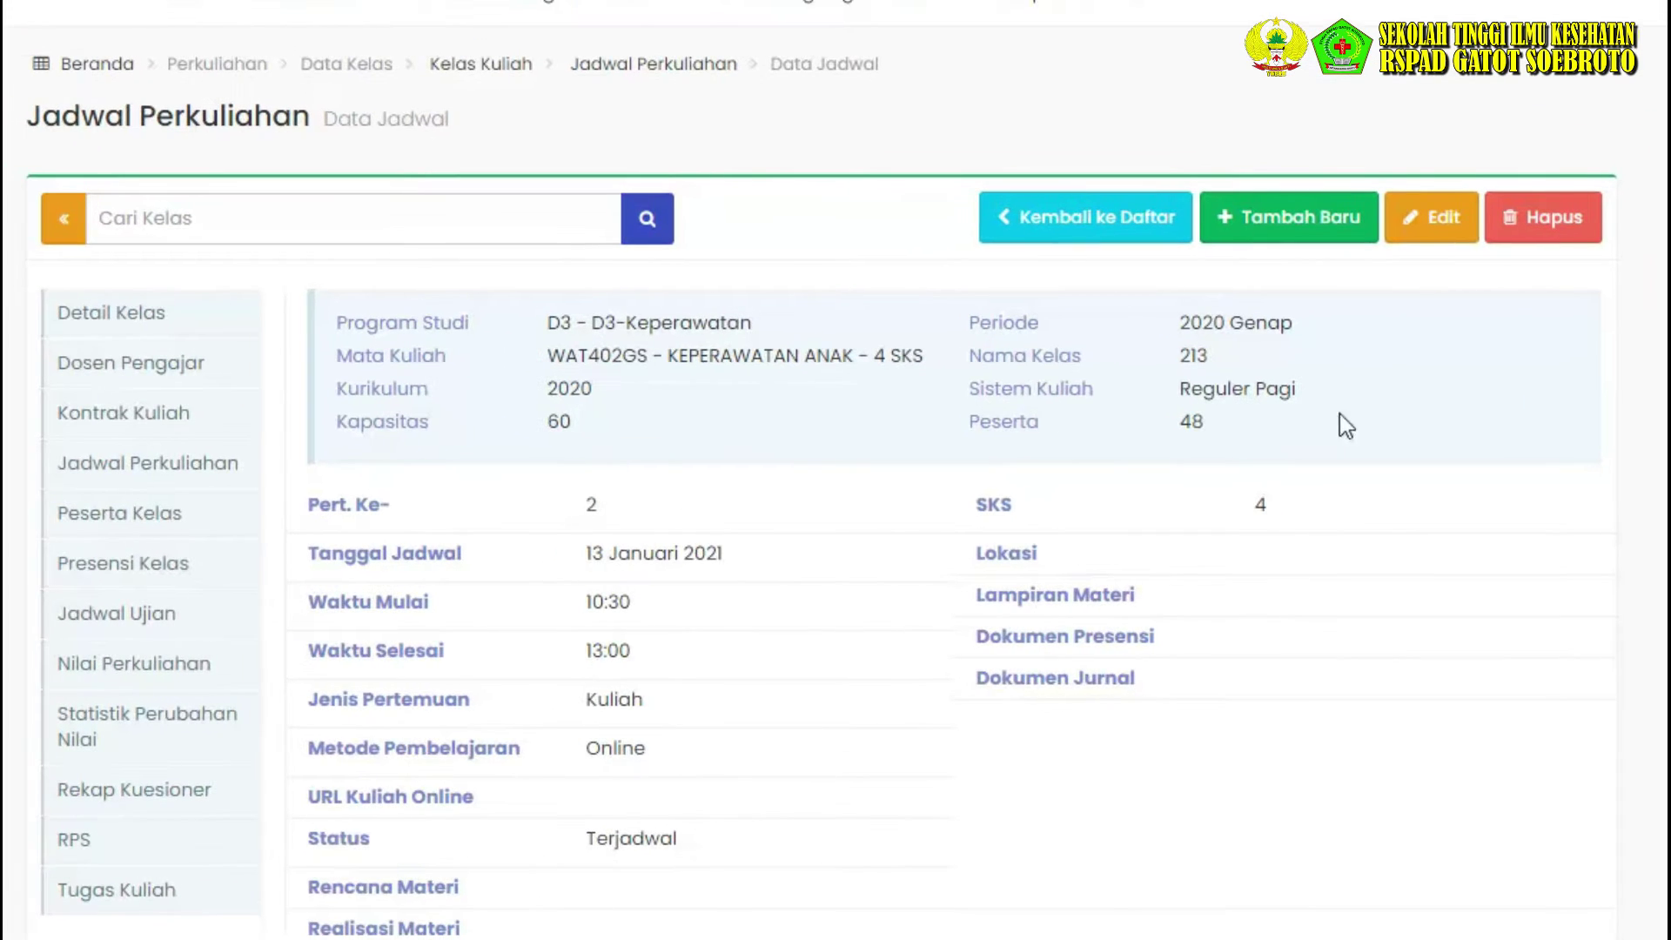
click(1444, 228)
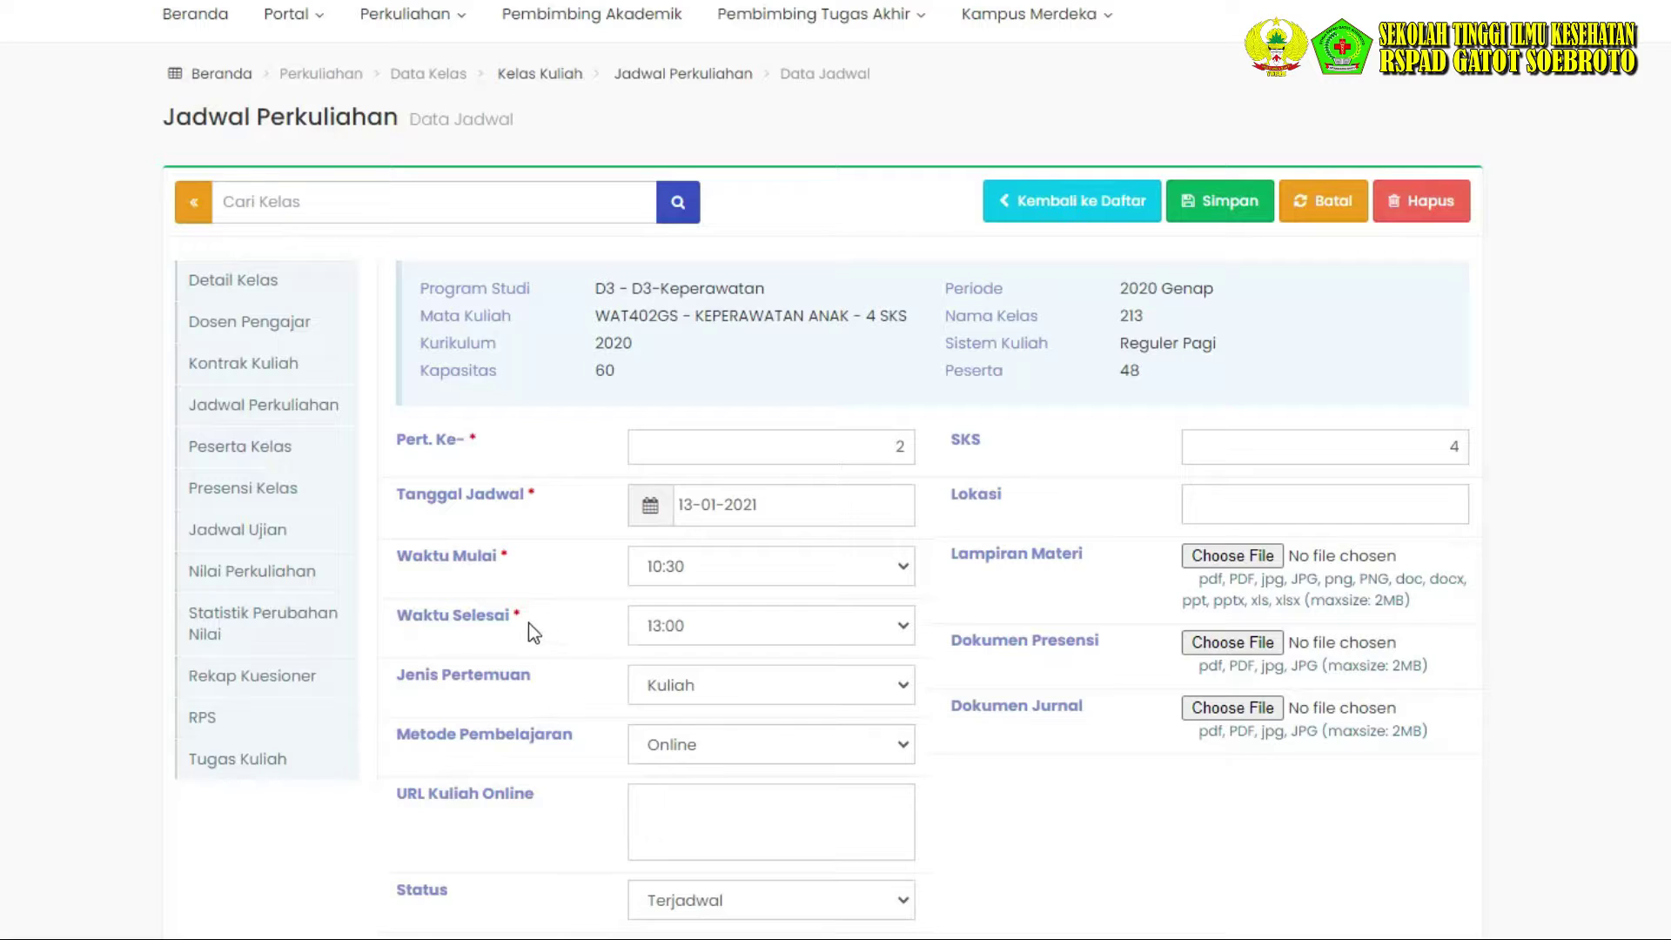
Review the available options for the meeting's Jenis Pertemuan and Metode Pembelajaran without changing either.
scroll(517, 699, down, 1)
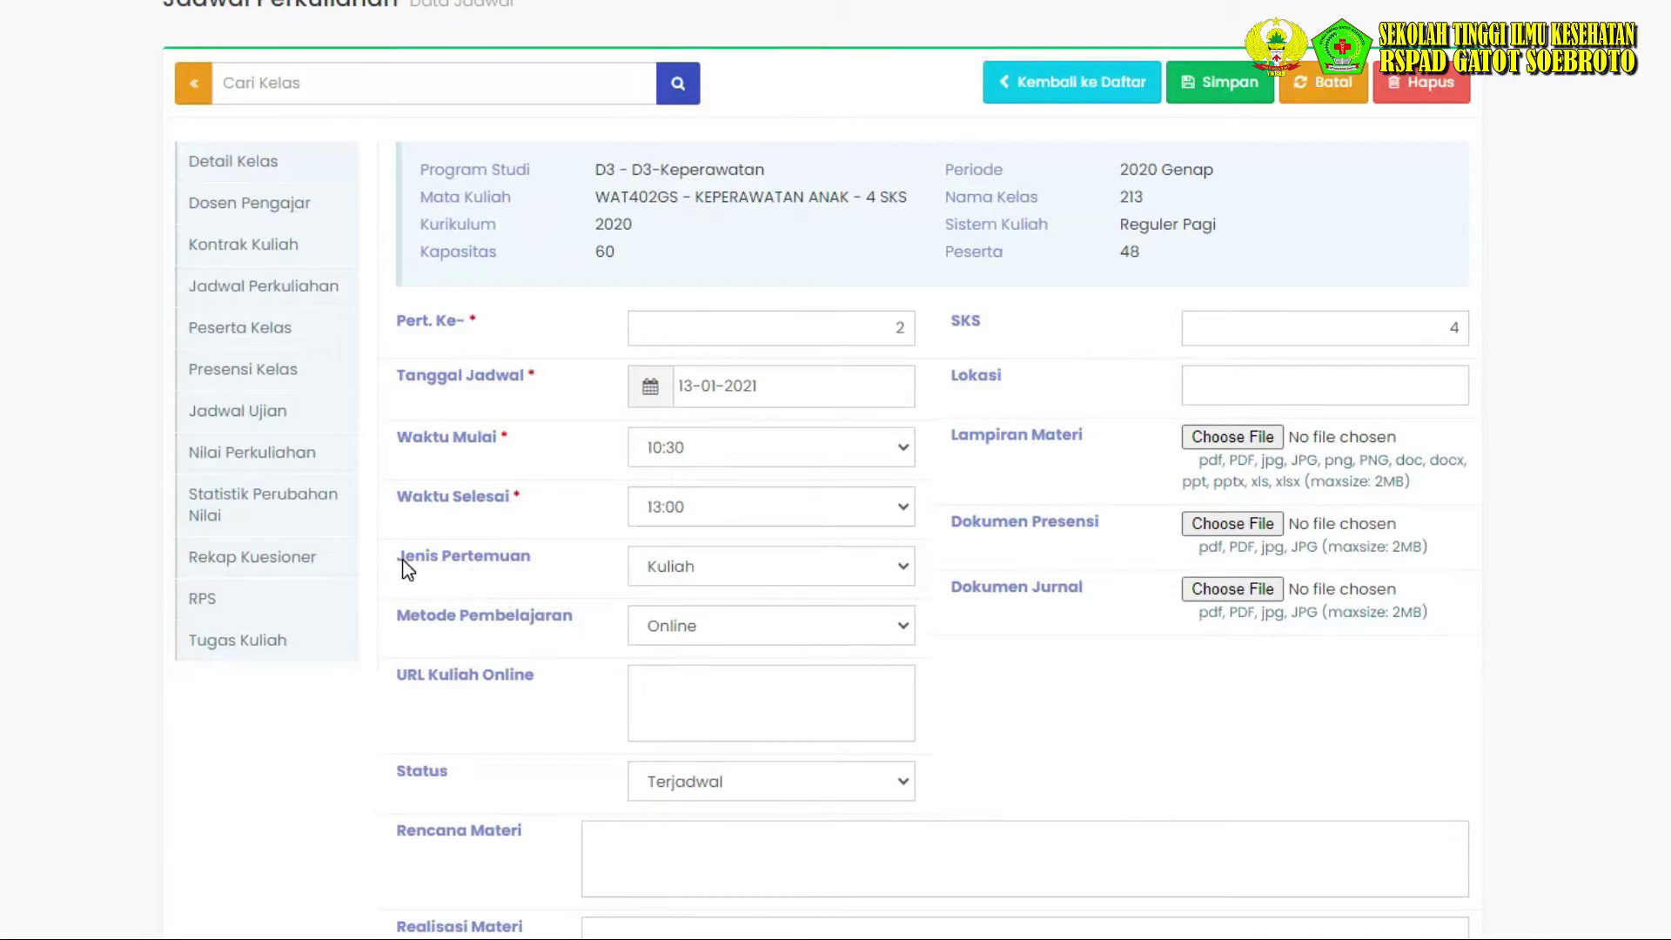
click(778, 564)
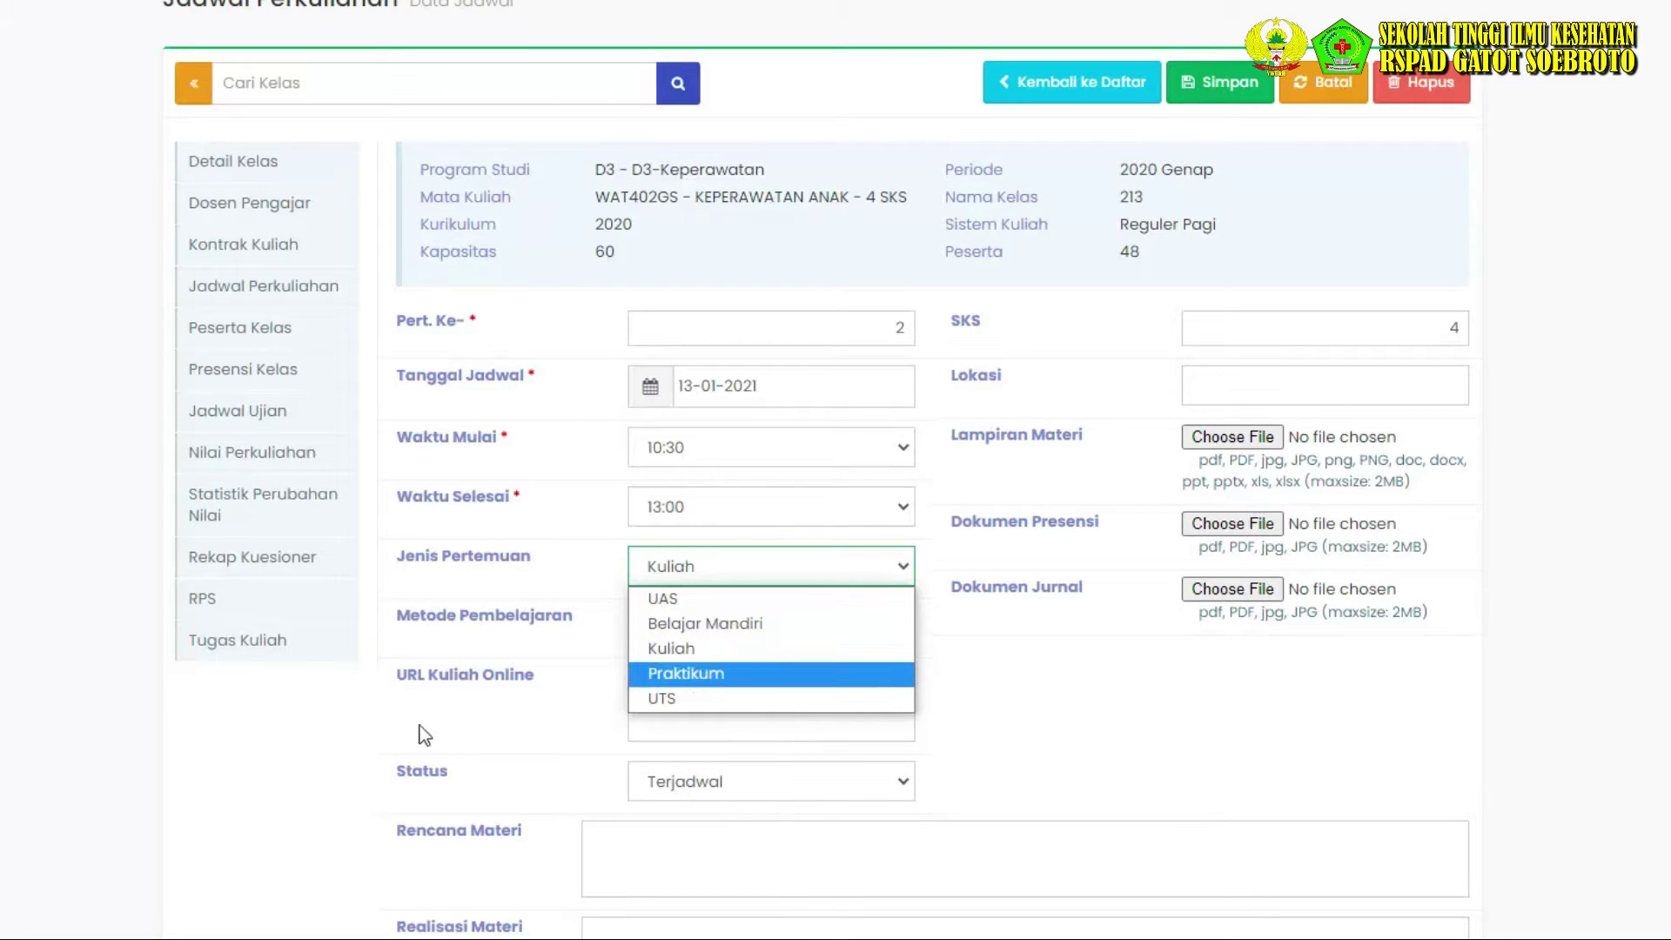
click(349, 721)
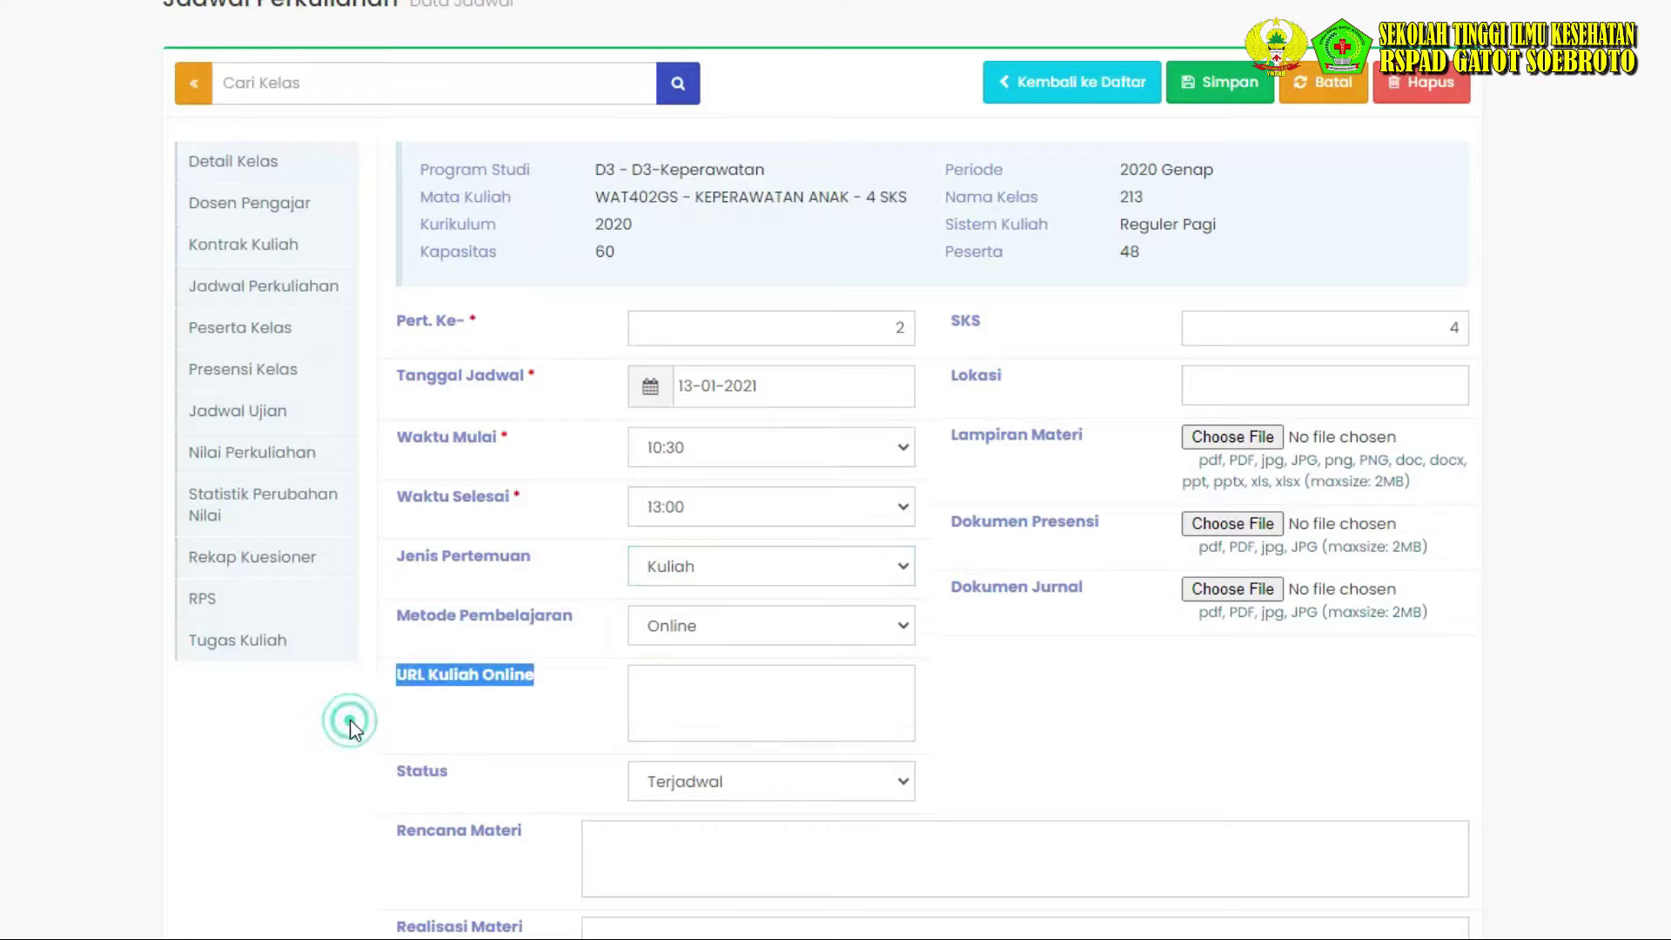
click(764, 624)
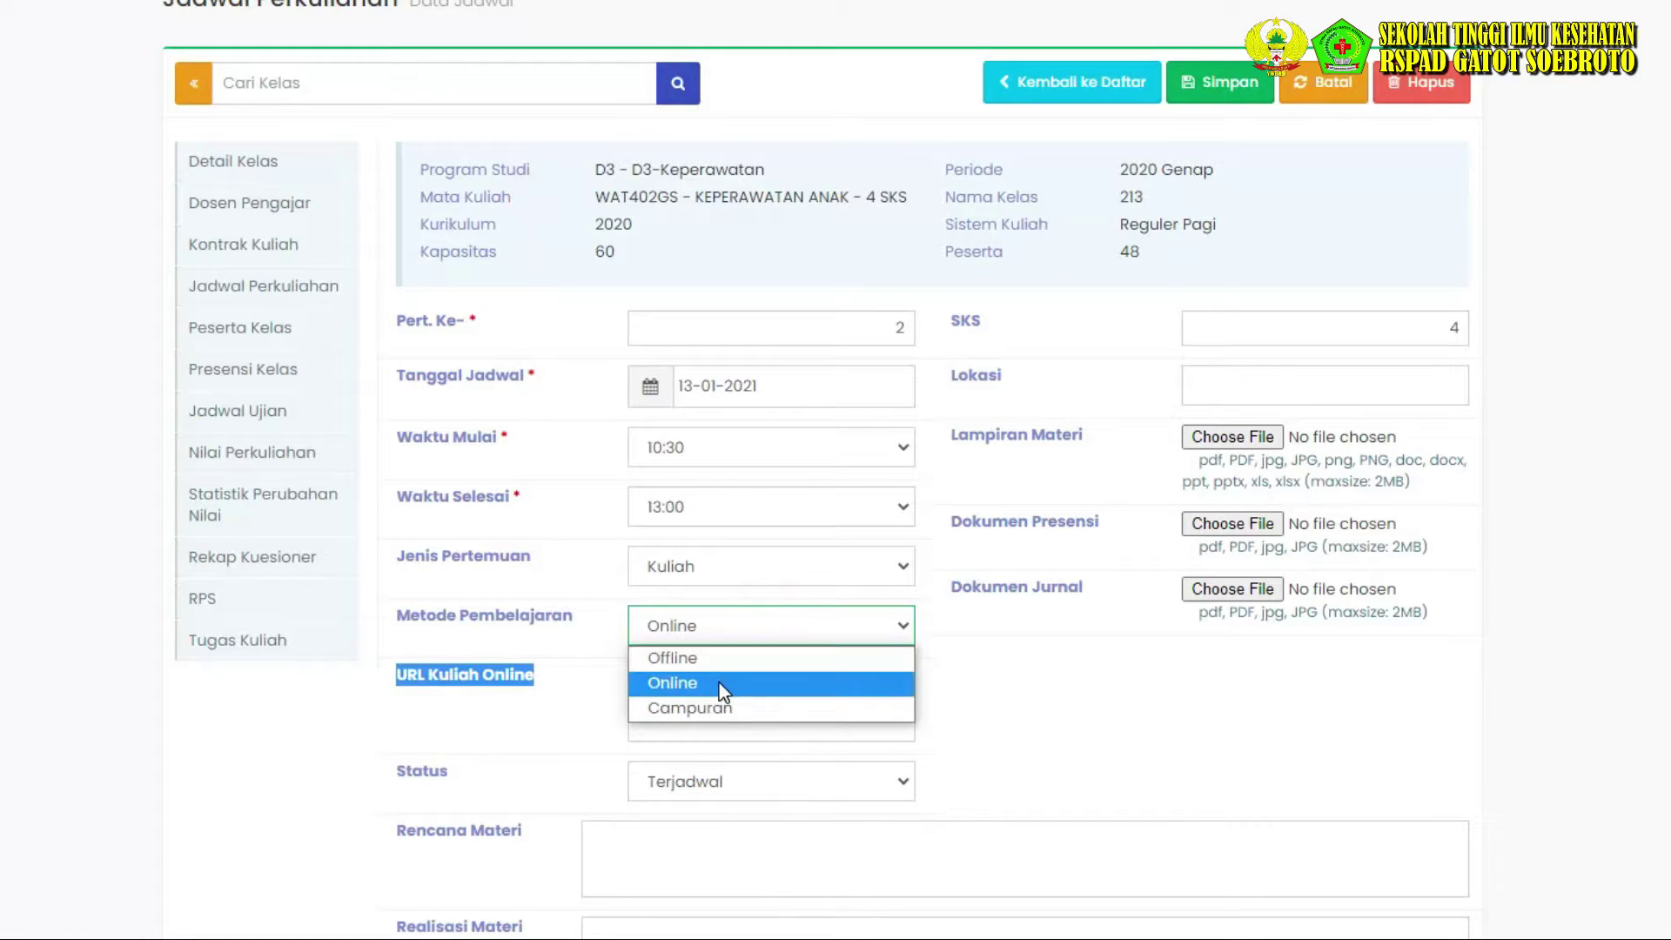
click(350, 723)
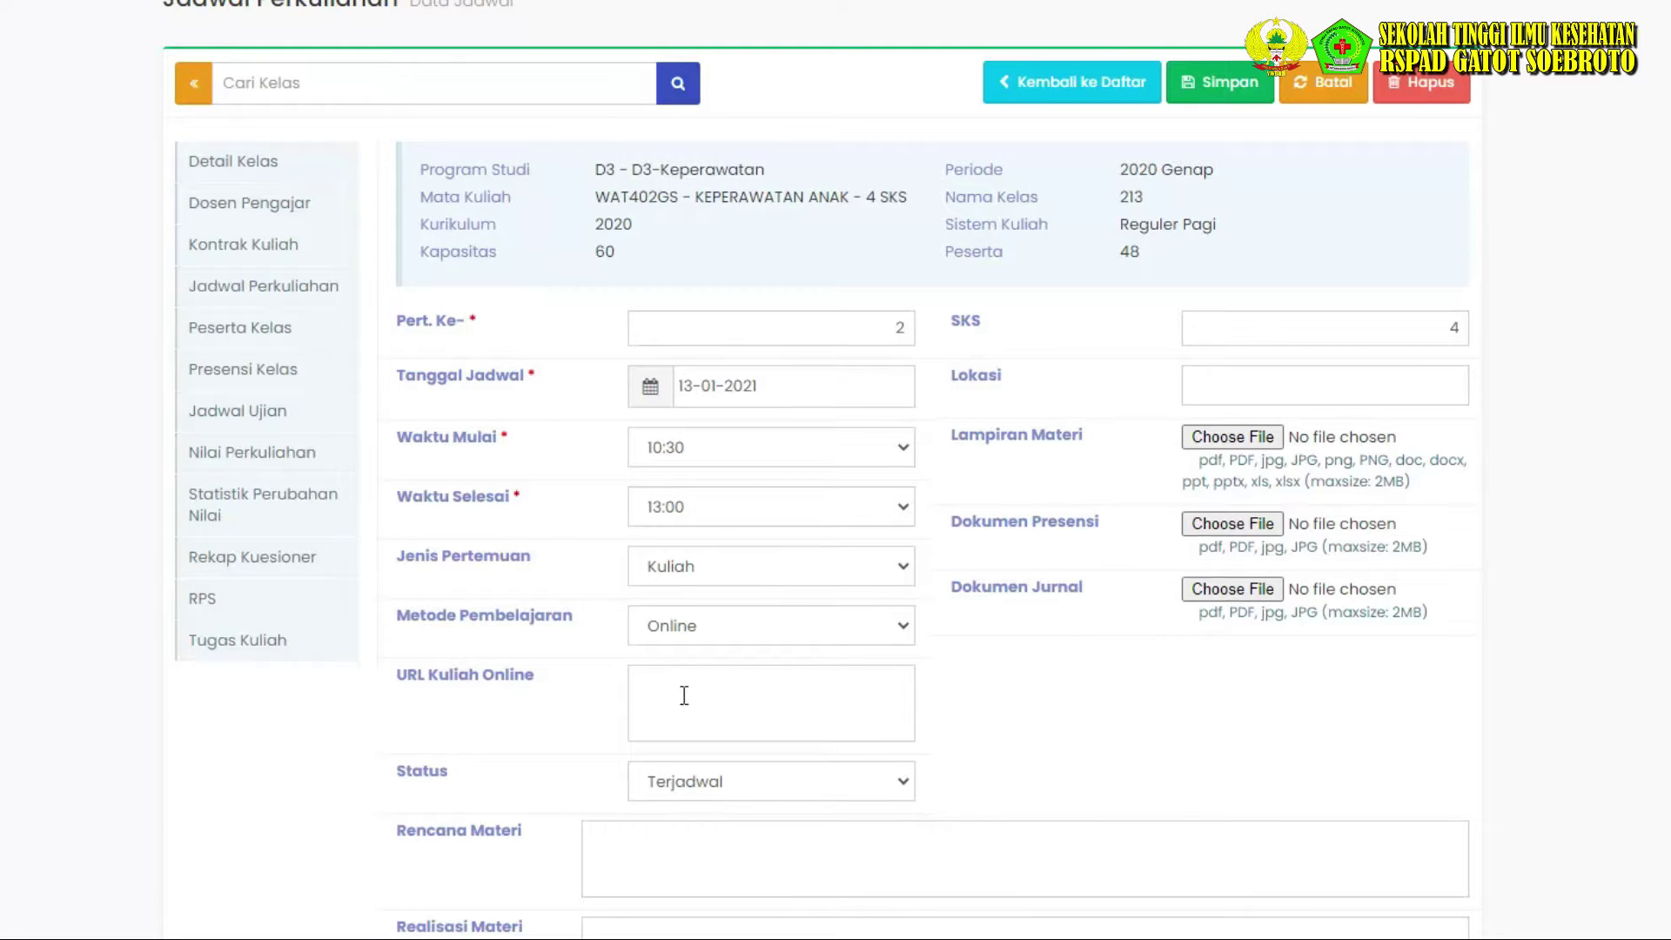
Set the meeting's Status to Dimulai and enter "contoh" as its Rencana Materi.
scroll(681, 701, down, 1)
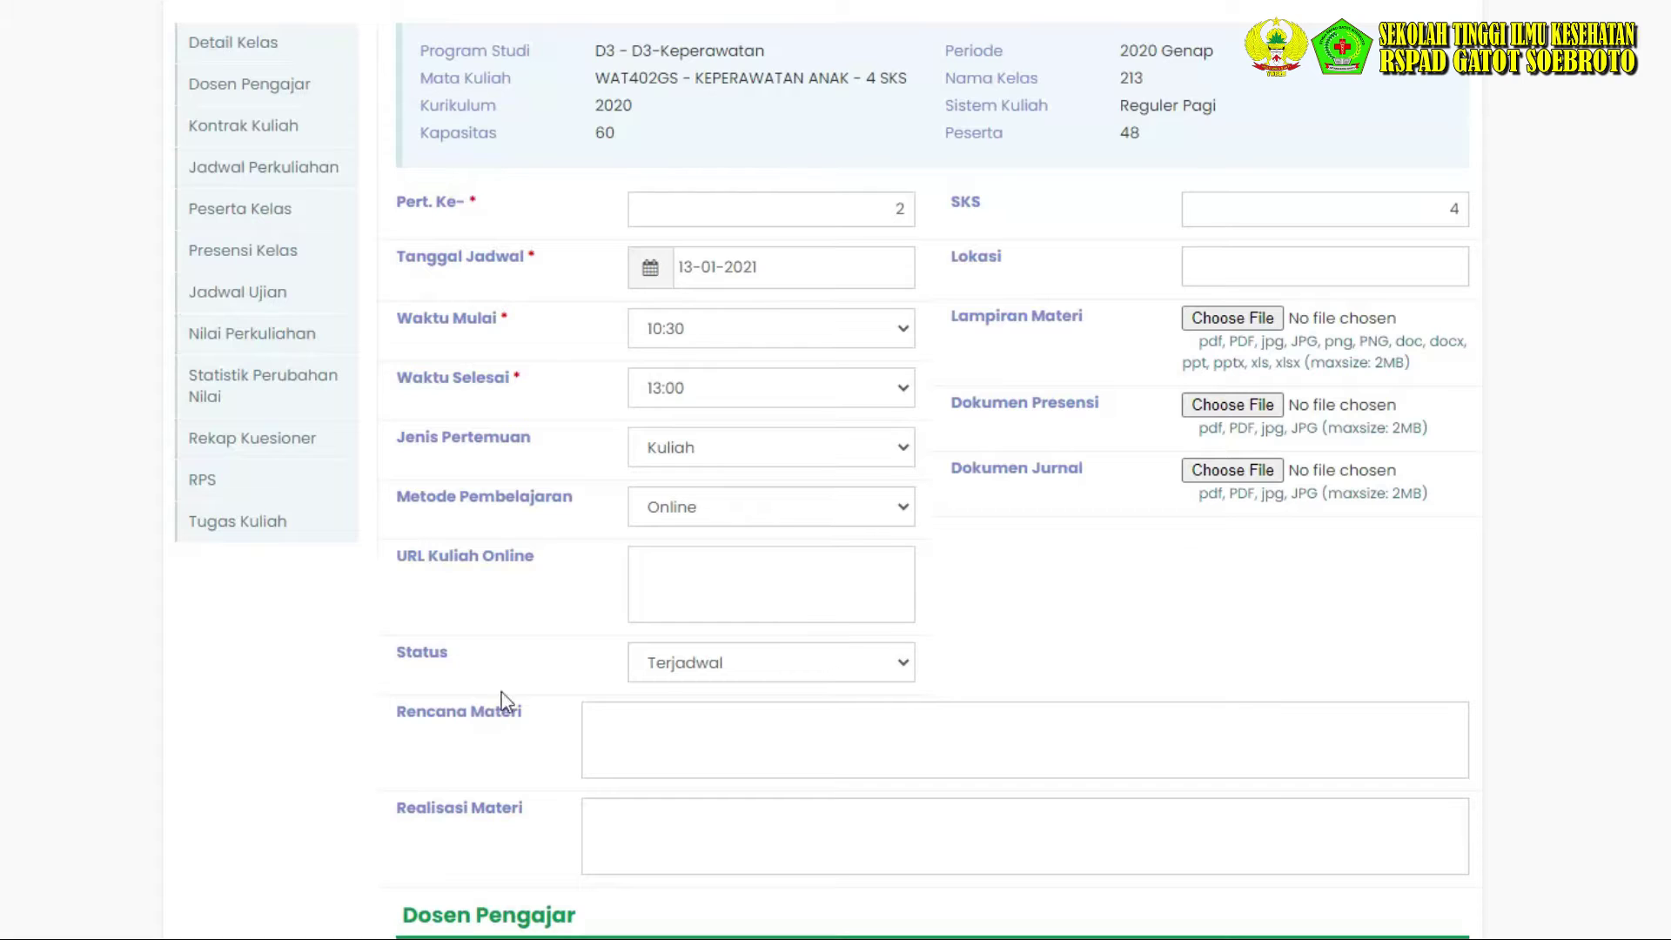
click(826, 664)
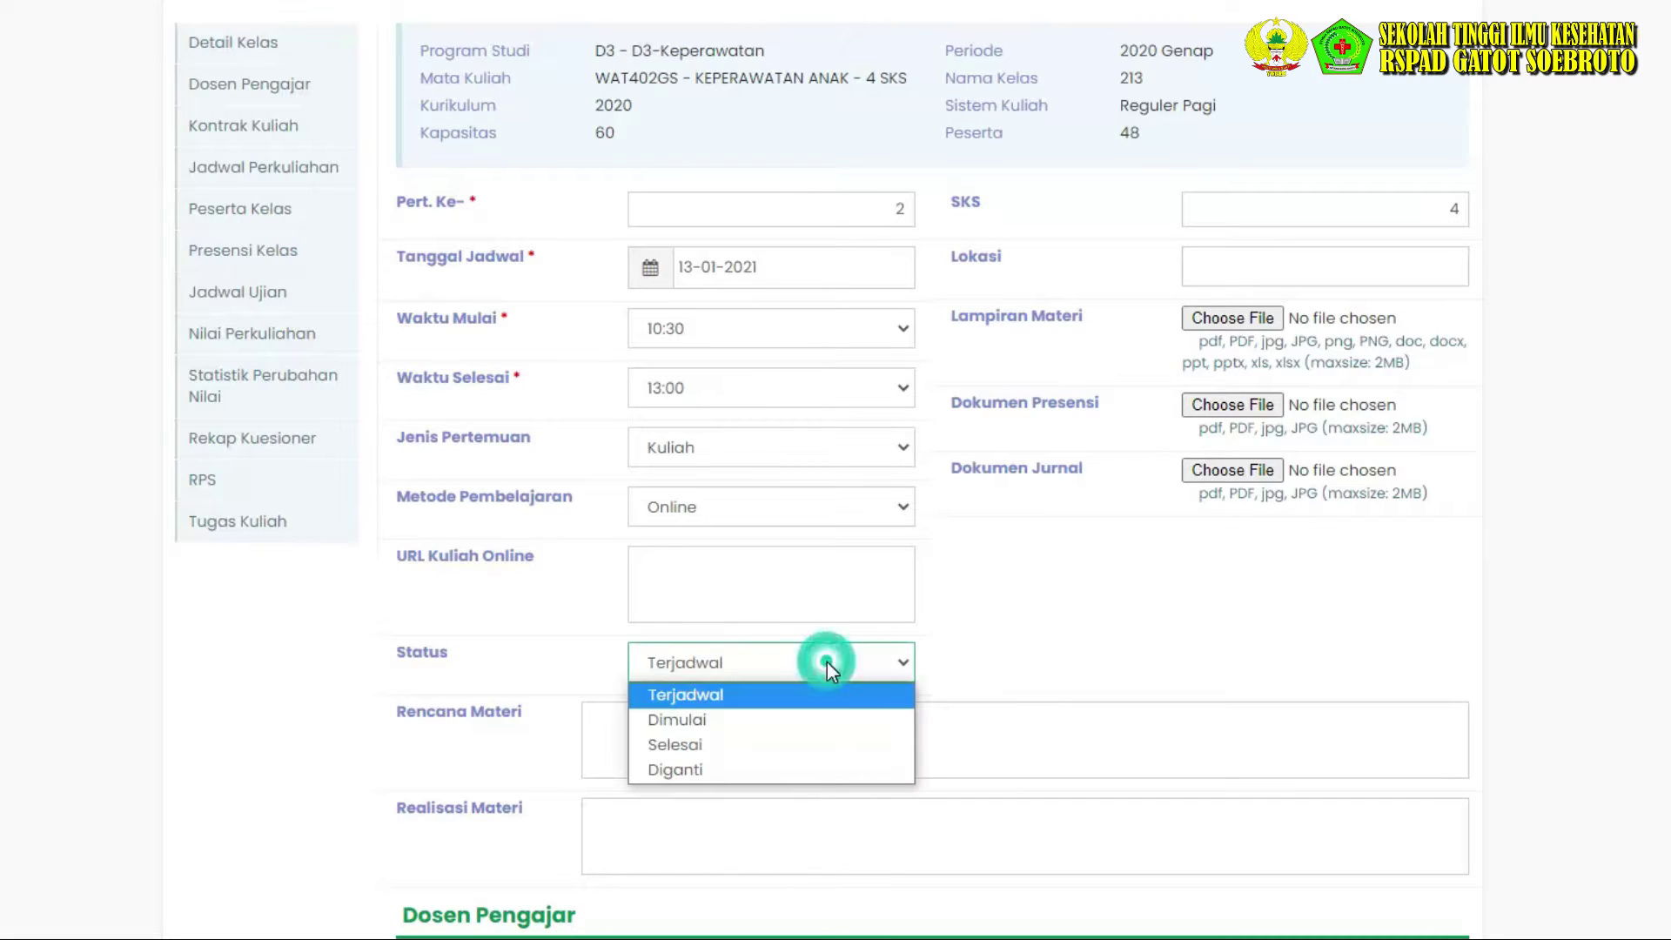
click(714, 724)
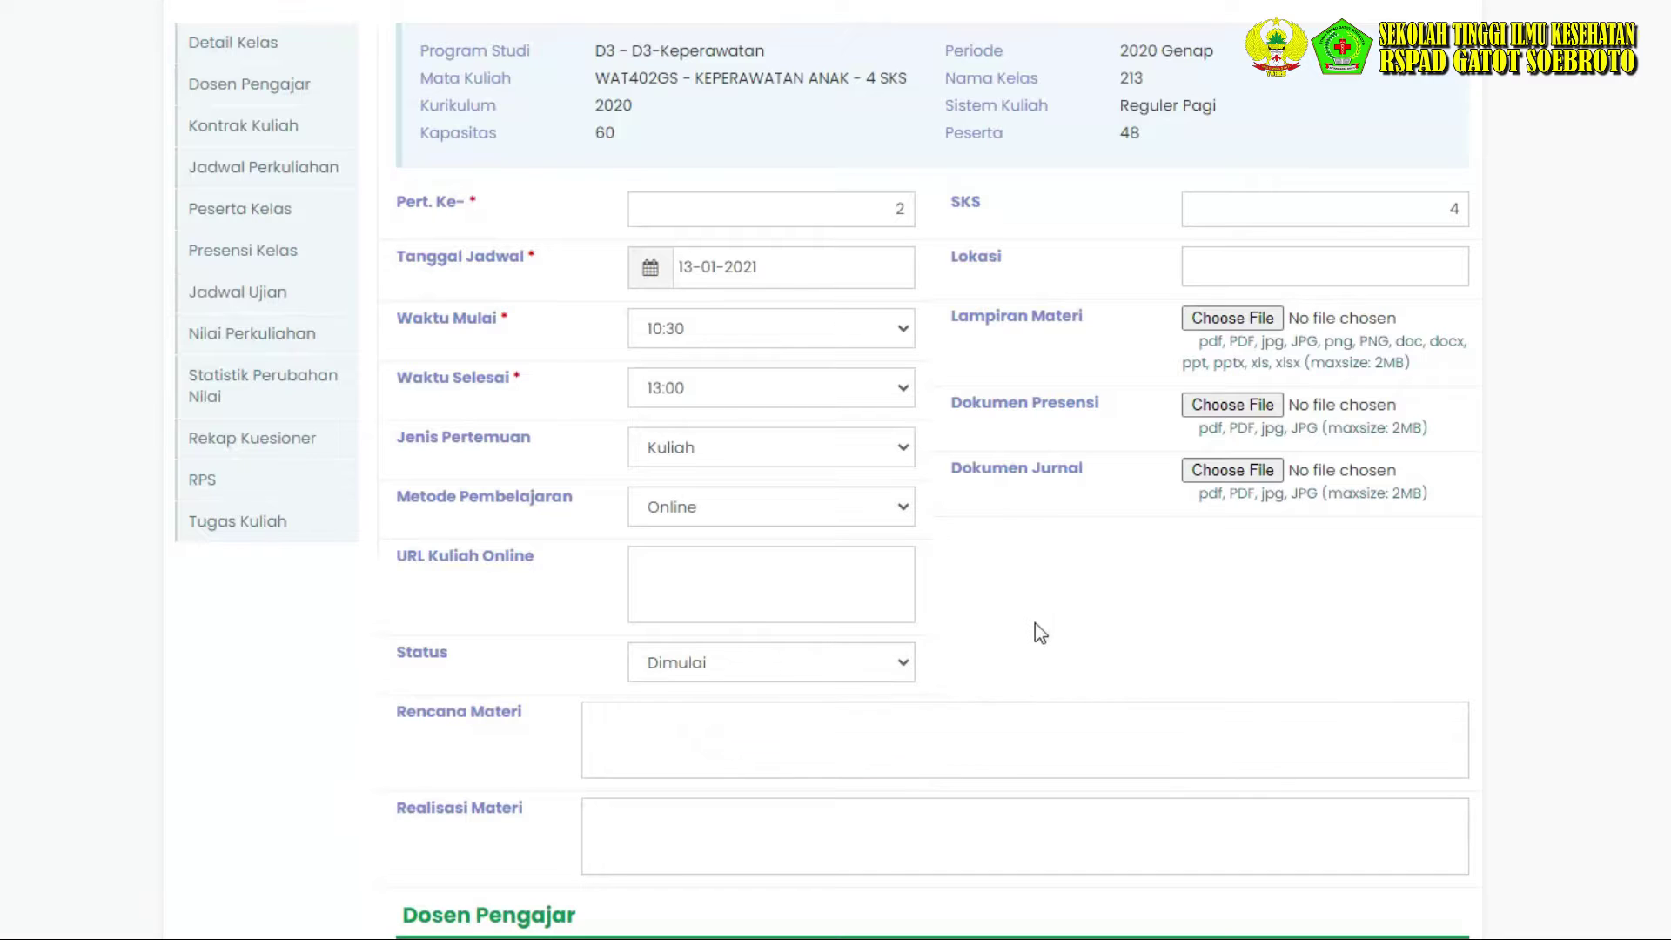
scroll(542, 715, down, 1)
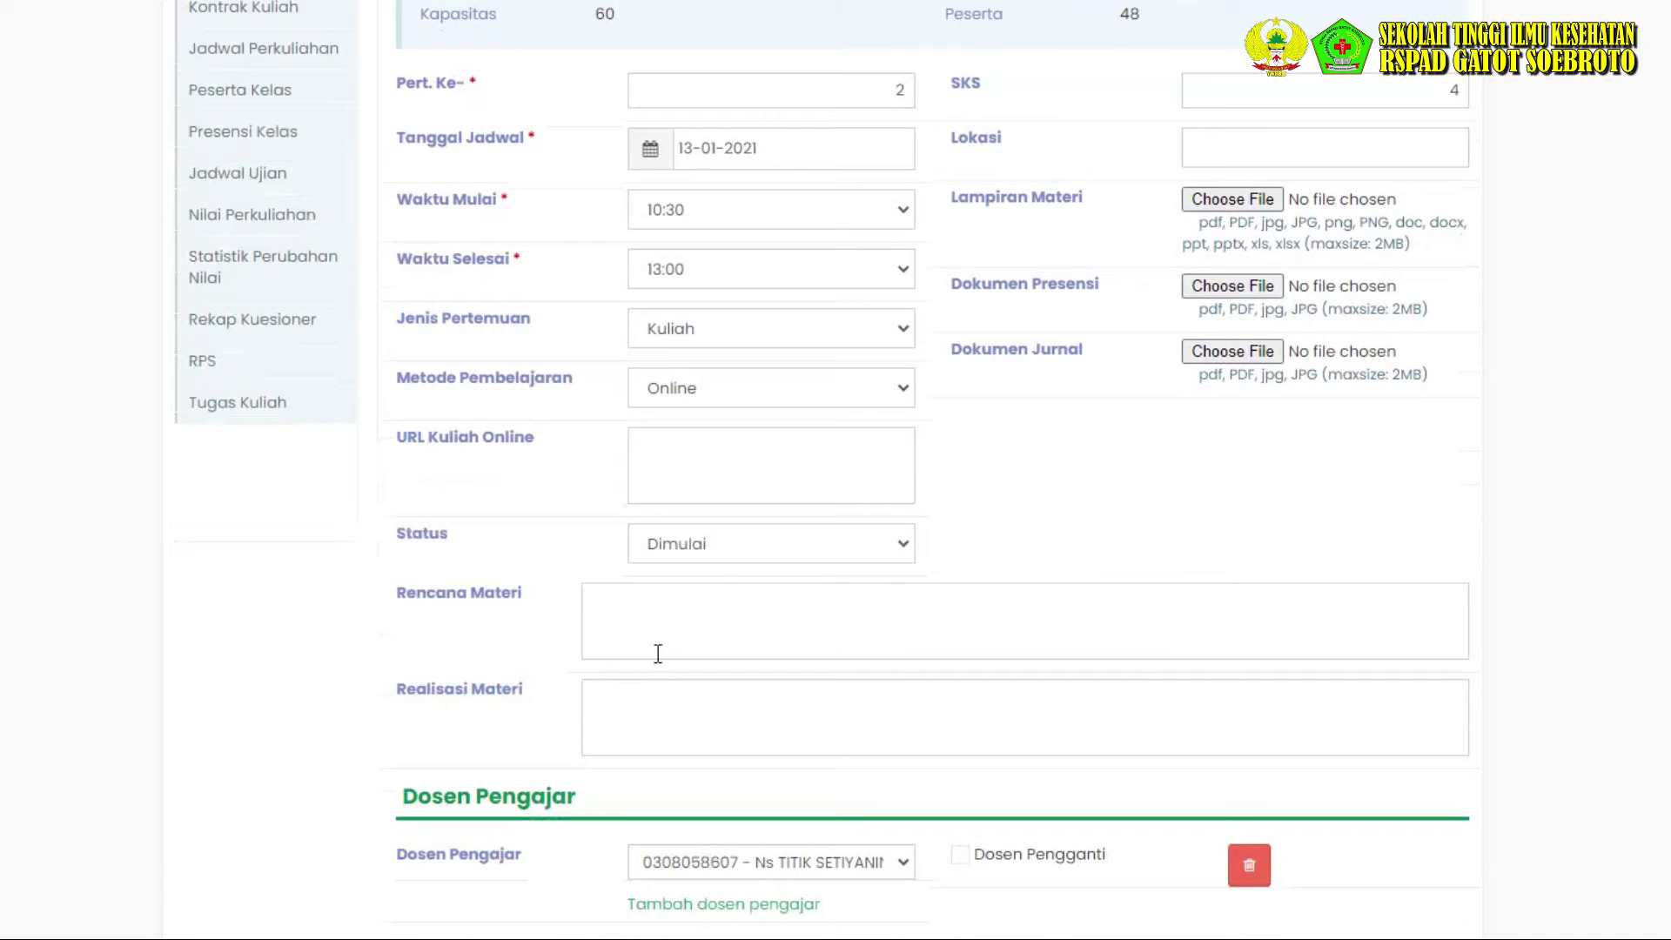
click(703, 608)
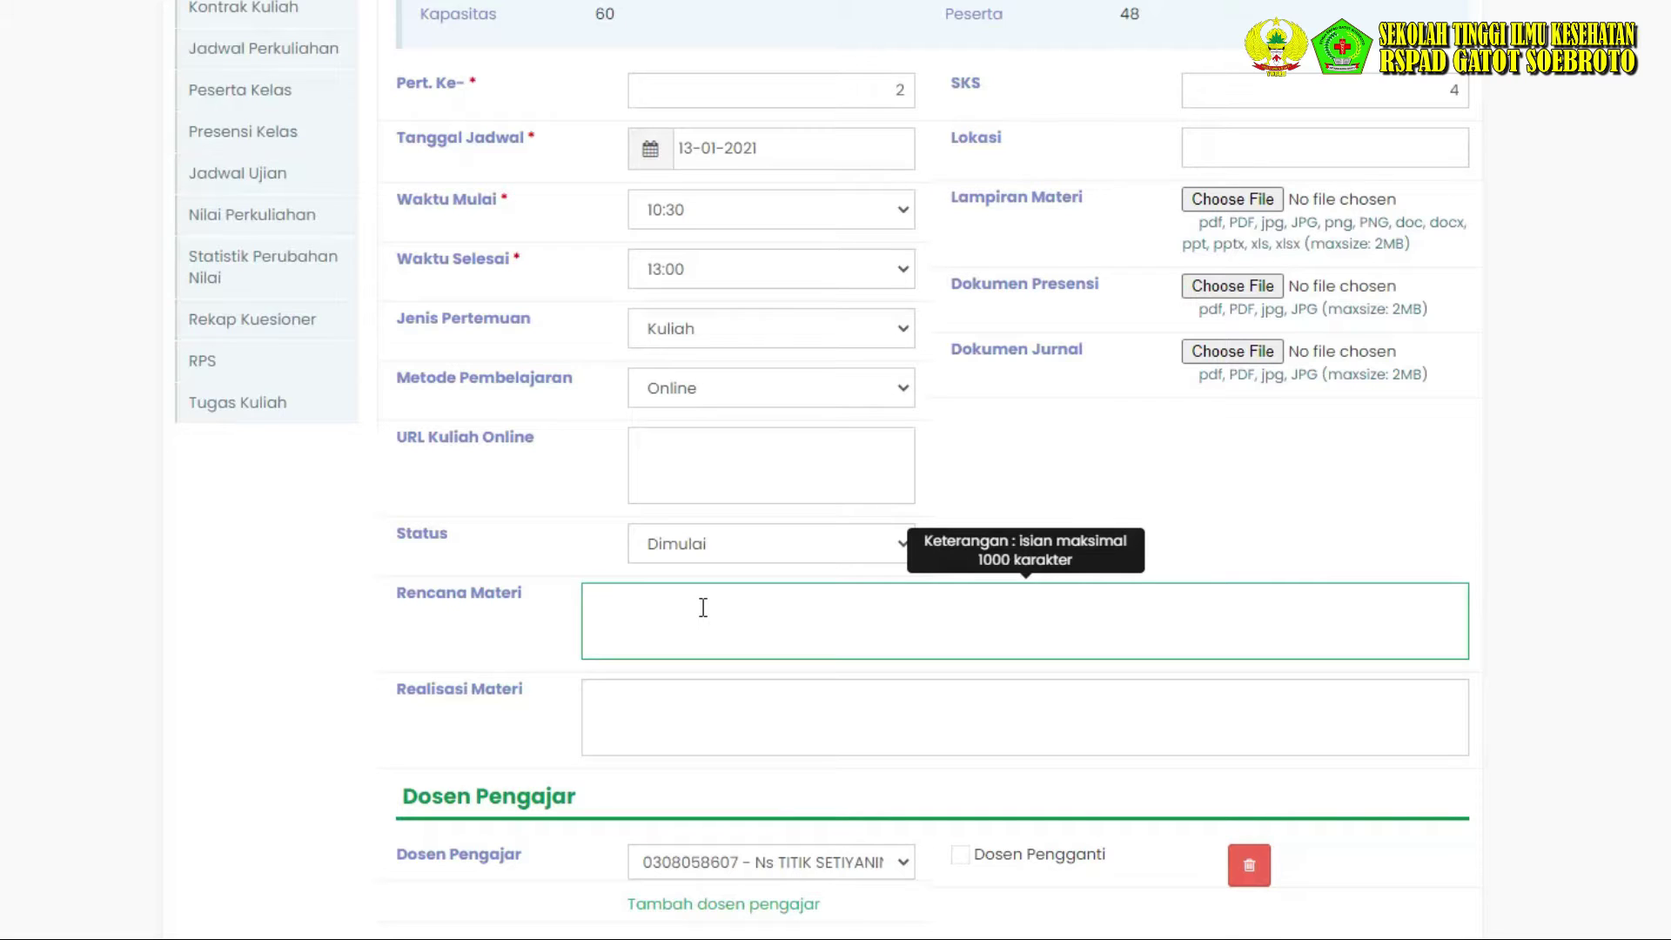
text(contoh)
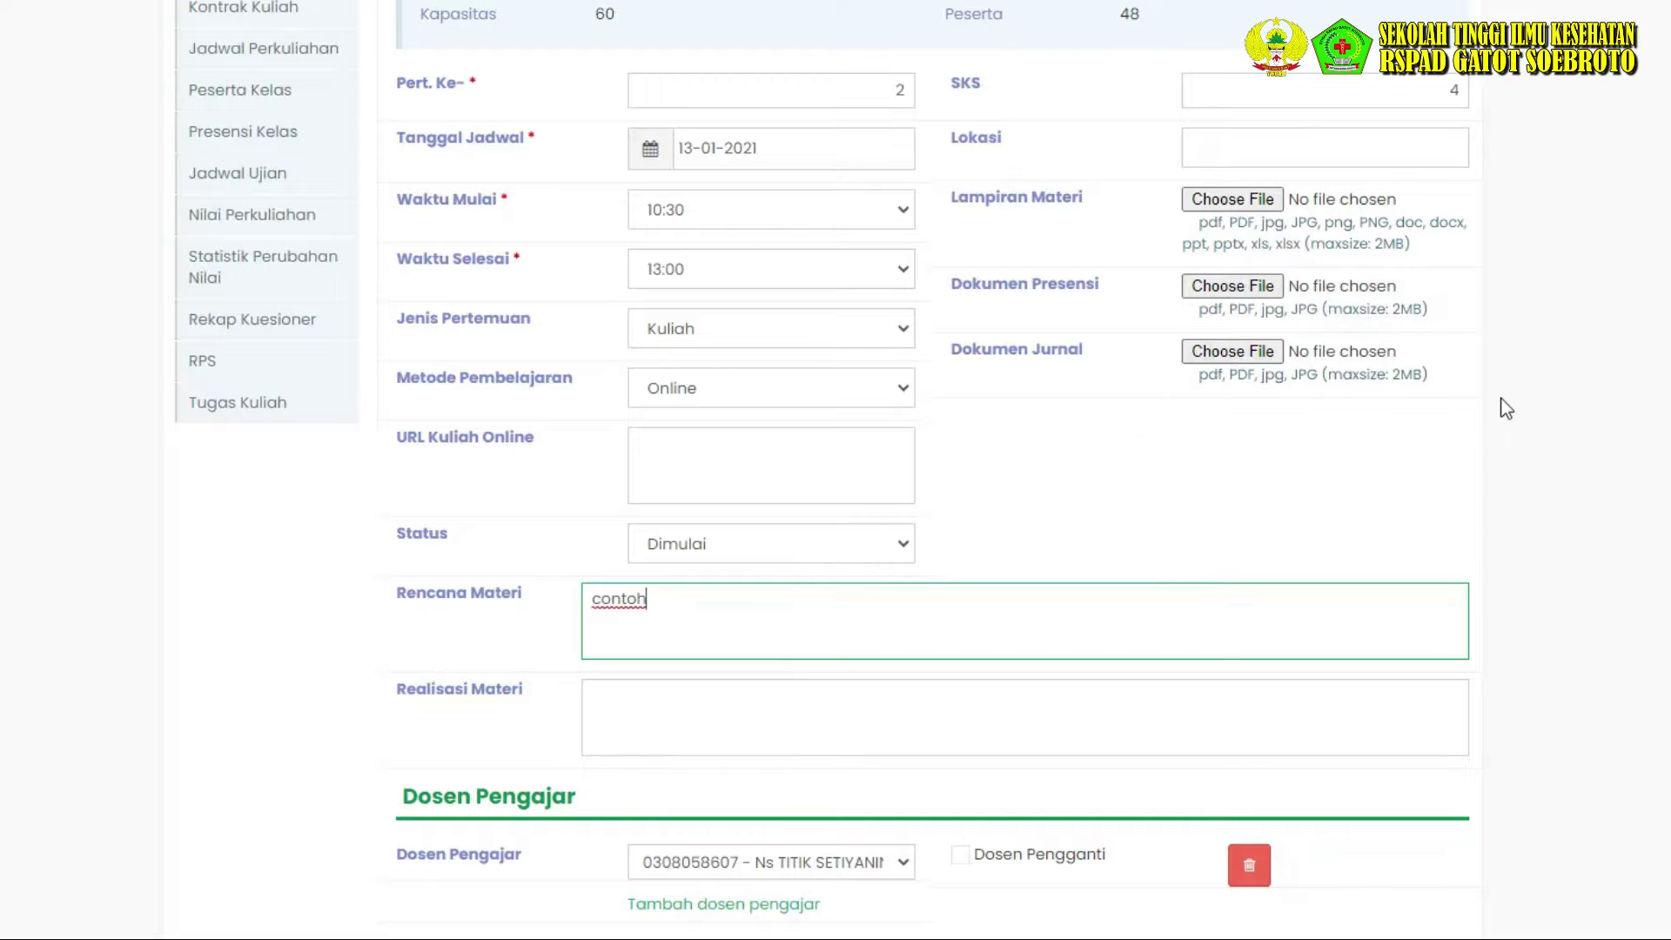
Save the edited meeting data and return to the class's lecture schedule list.
scroll(1578, 447, down, 2)
scroll(1584, 462, up, 4)
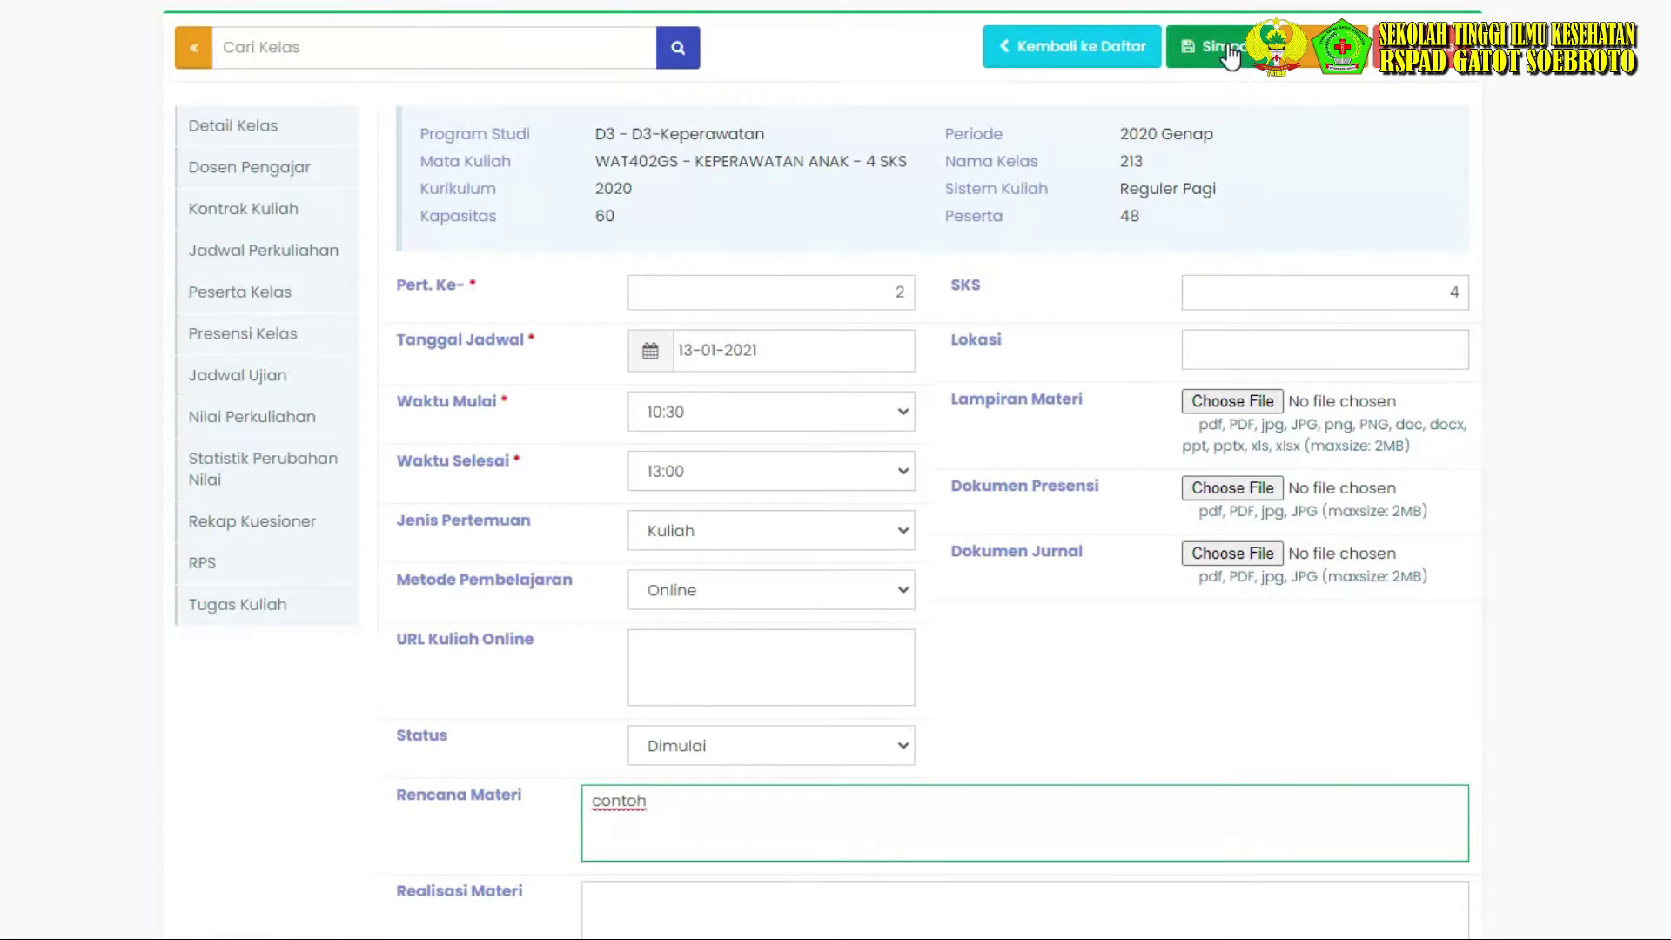
click(1229, 51)
click(1108, 21)
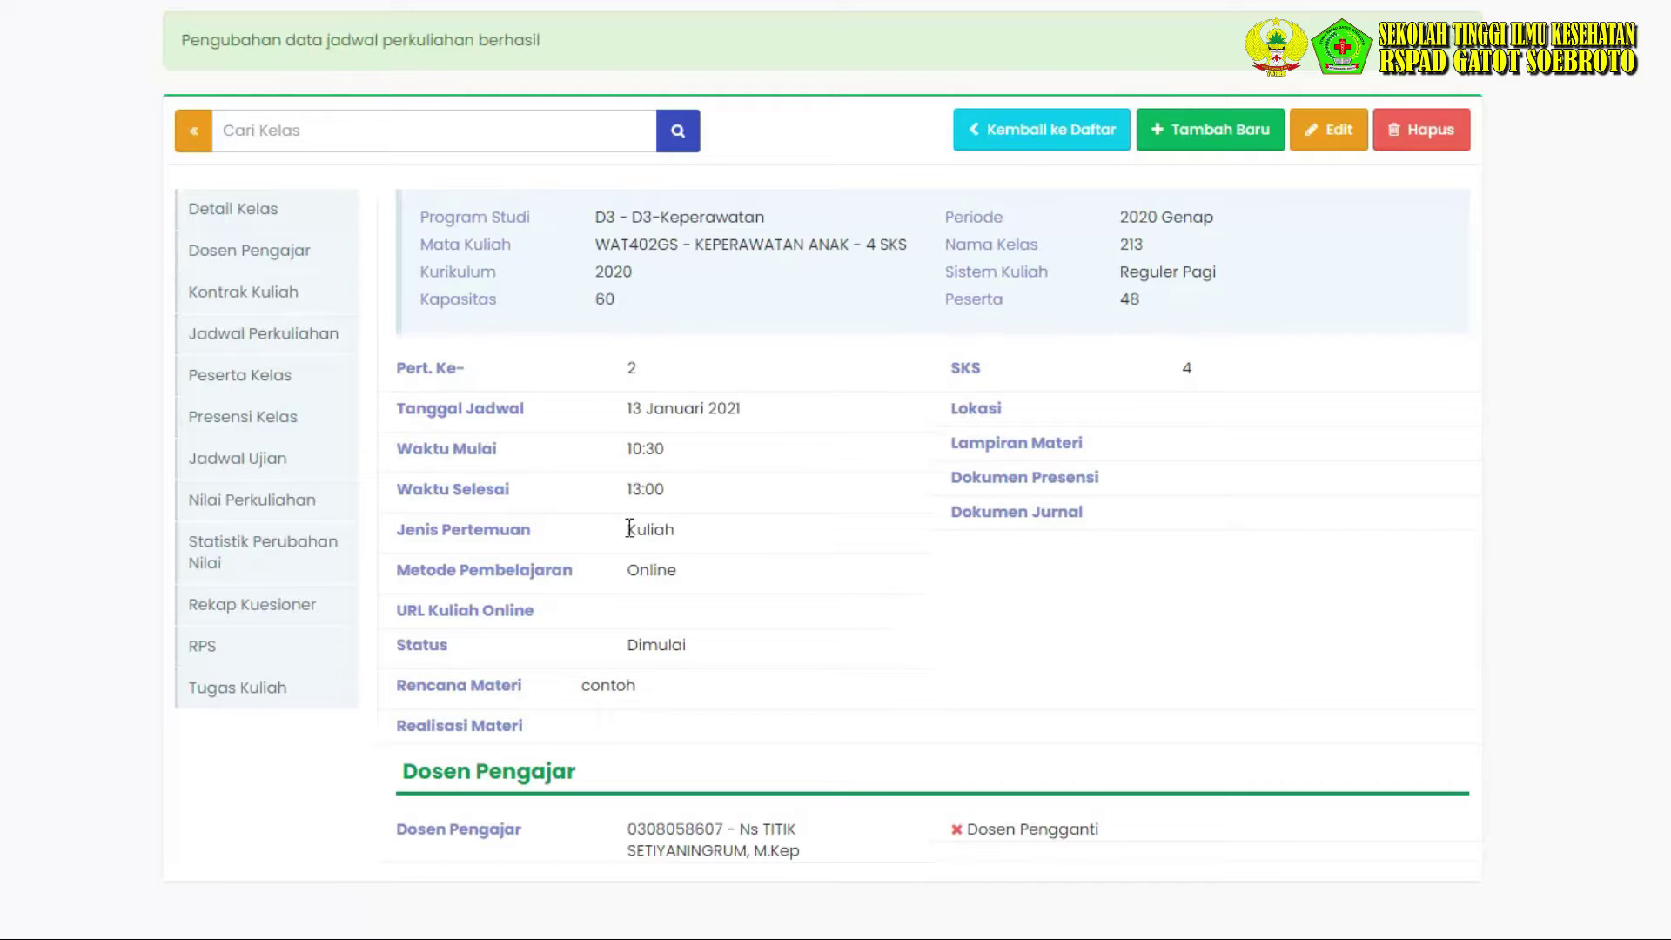
click(993, 133)
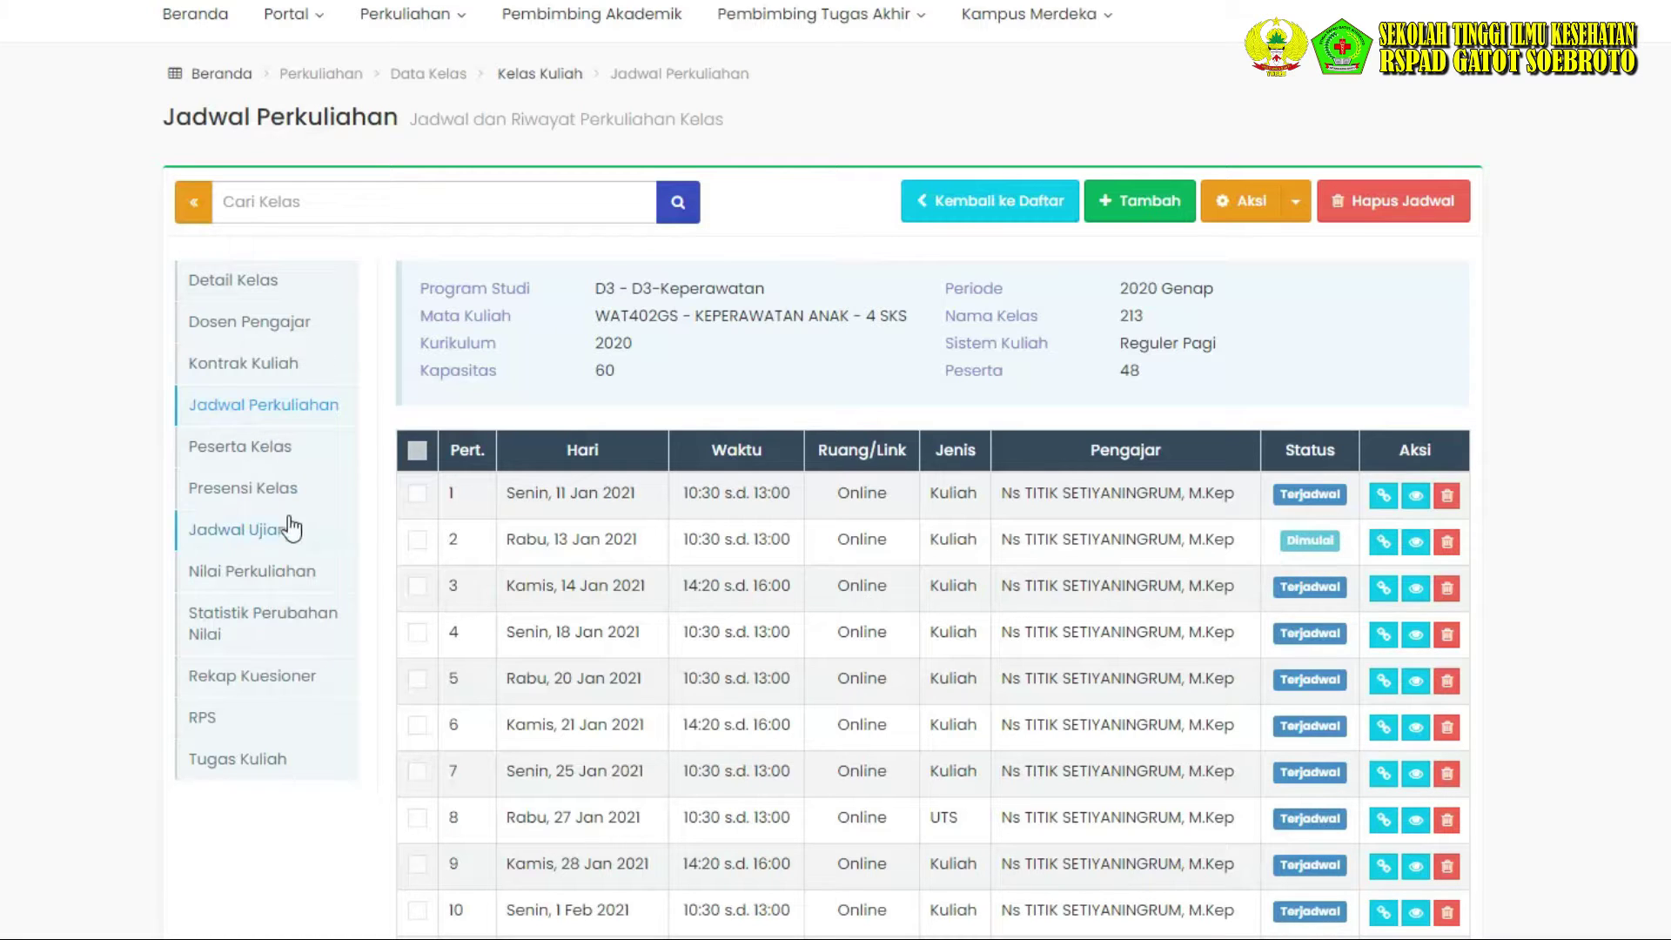
View the class participants and open the attendance form for the 13 Jan 2021 meeting in Presensi Kelas.
click(237, 451)
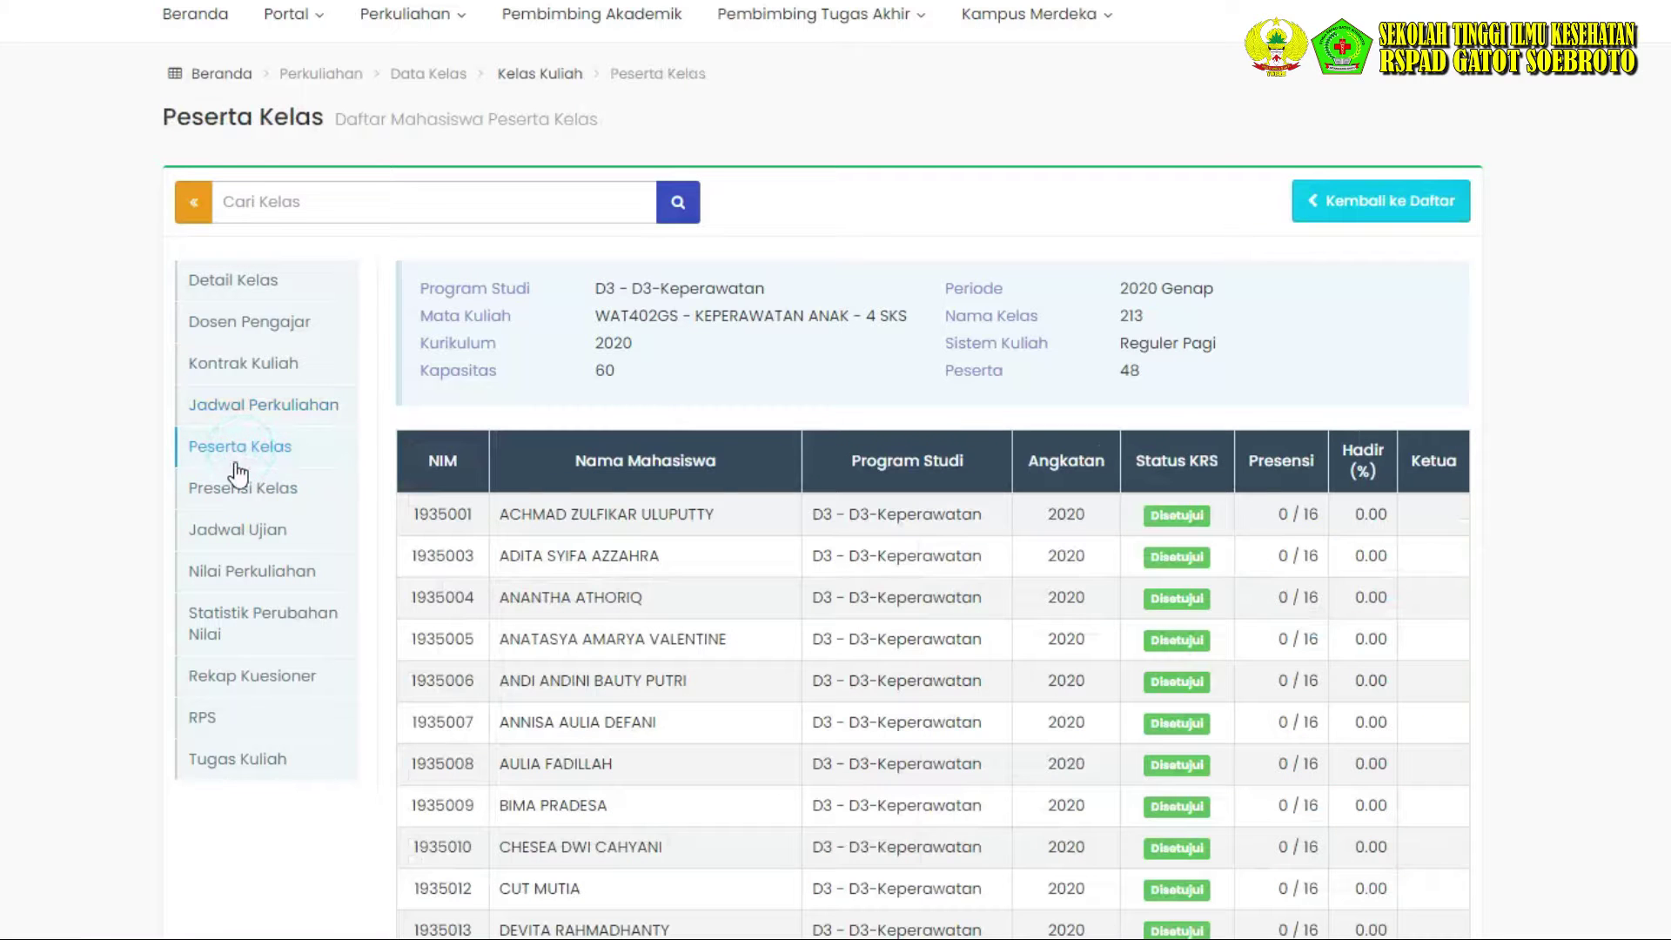
click(252, 494)
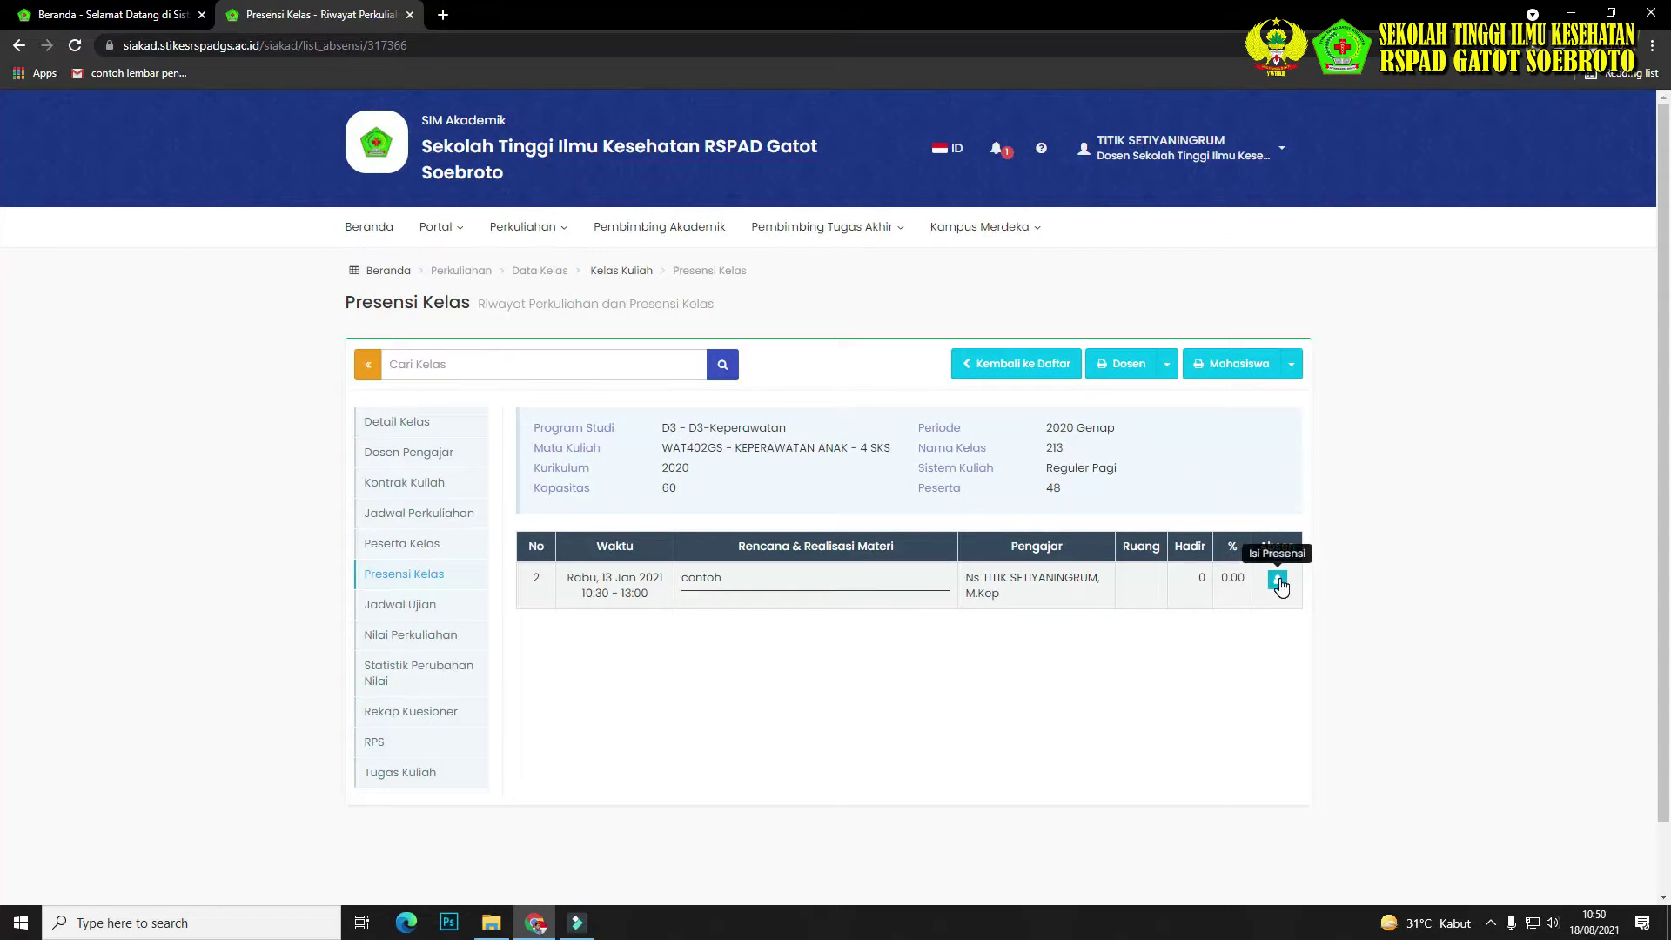
click(1278, 580)
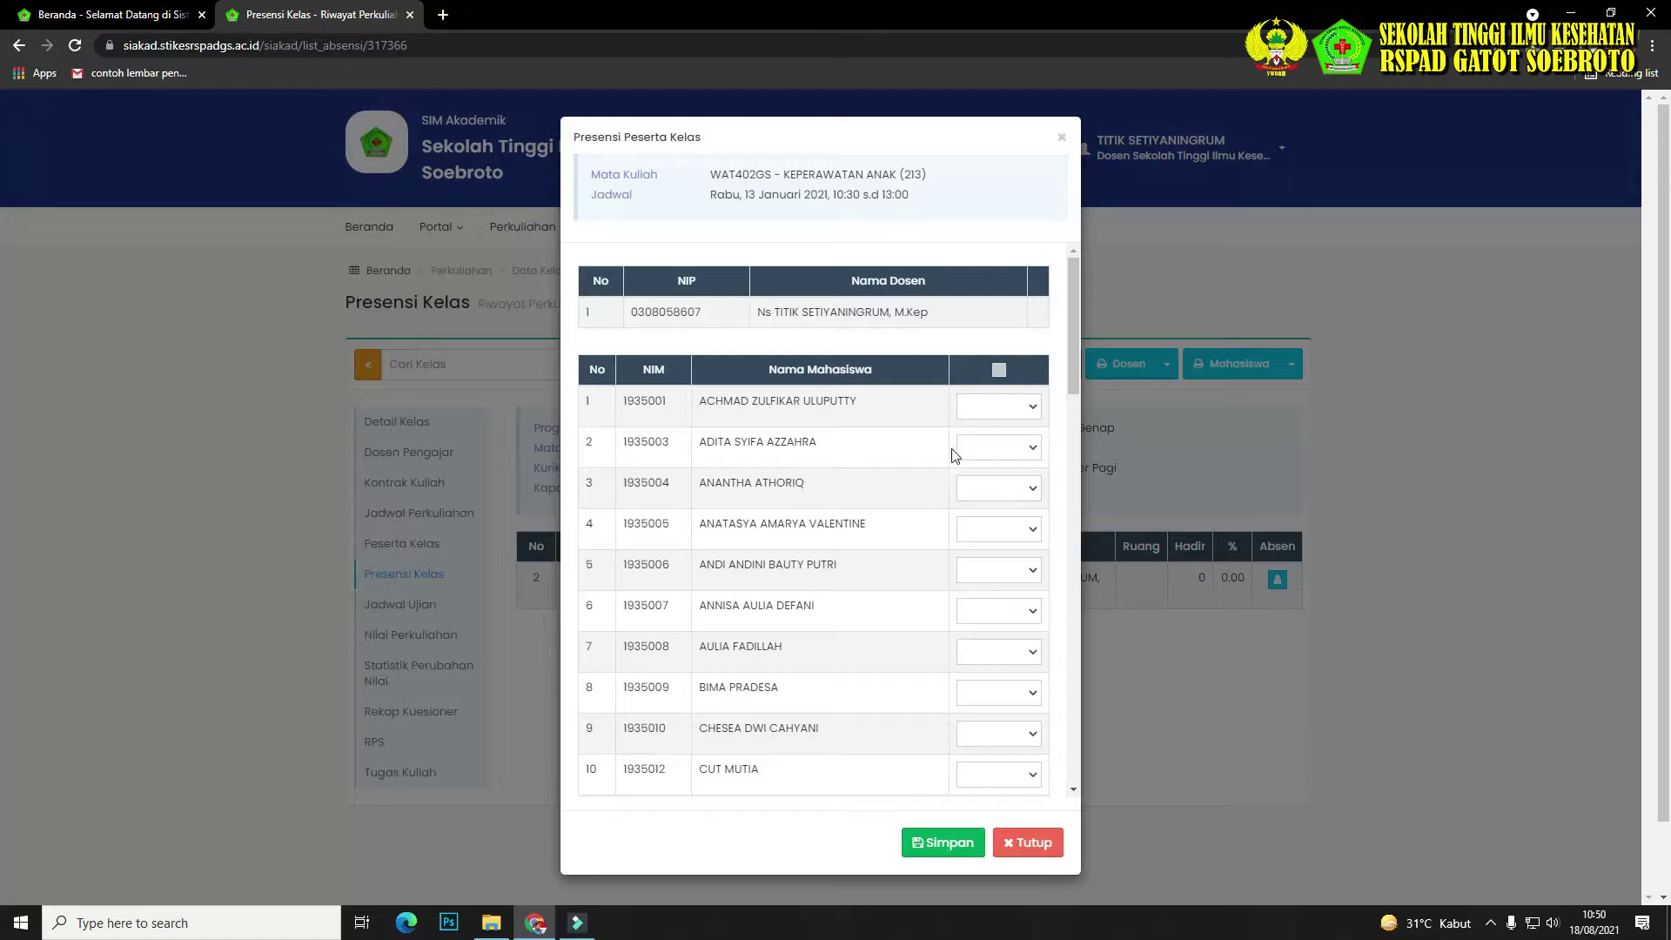
Mark all students as Hadir, check the alternative attendance statuses, and save the meeting's attendance.
click(999, 370)
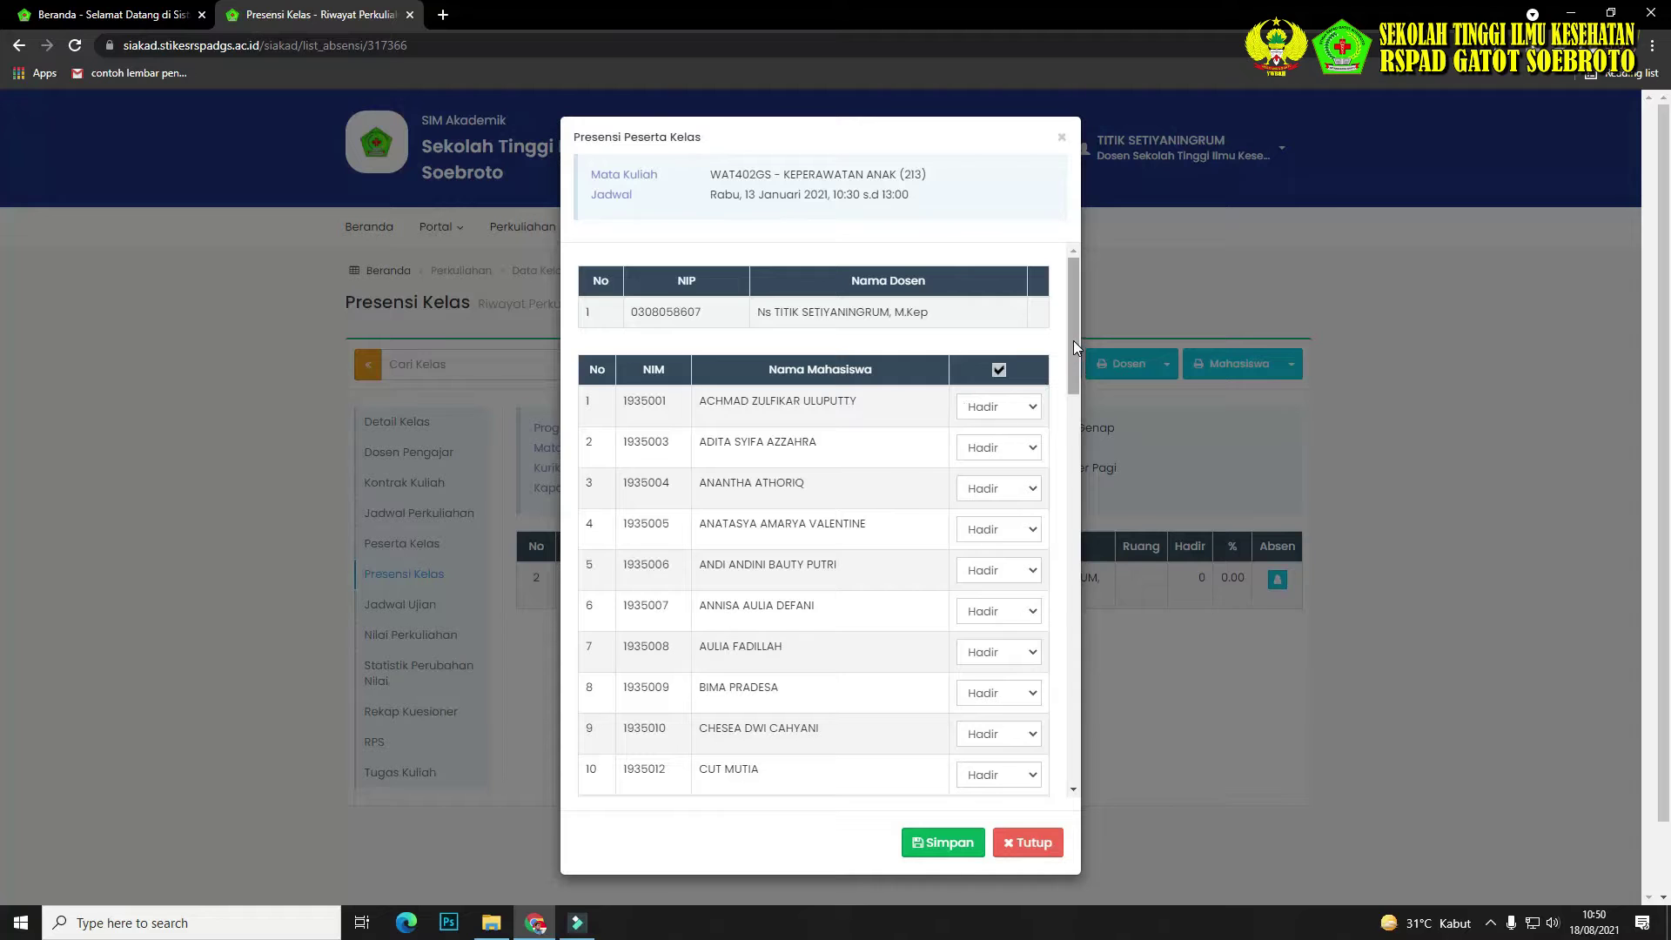
drag(1073, 341, 1135, 328)
scroll(765, 629, down, 3)
click(1034, 472)
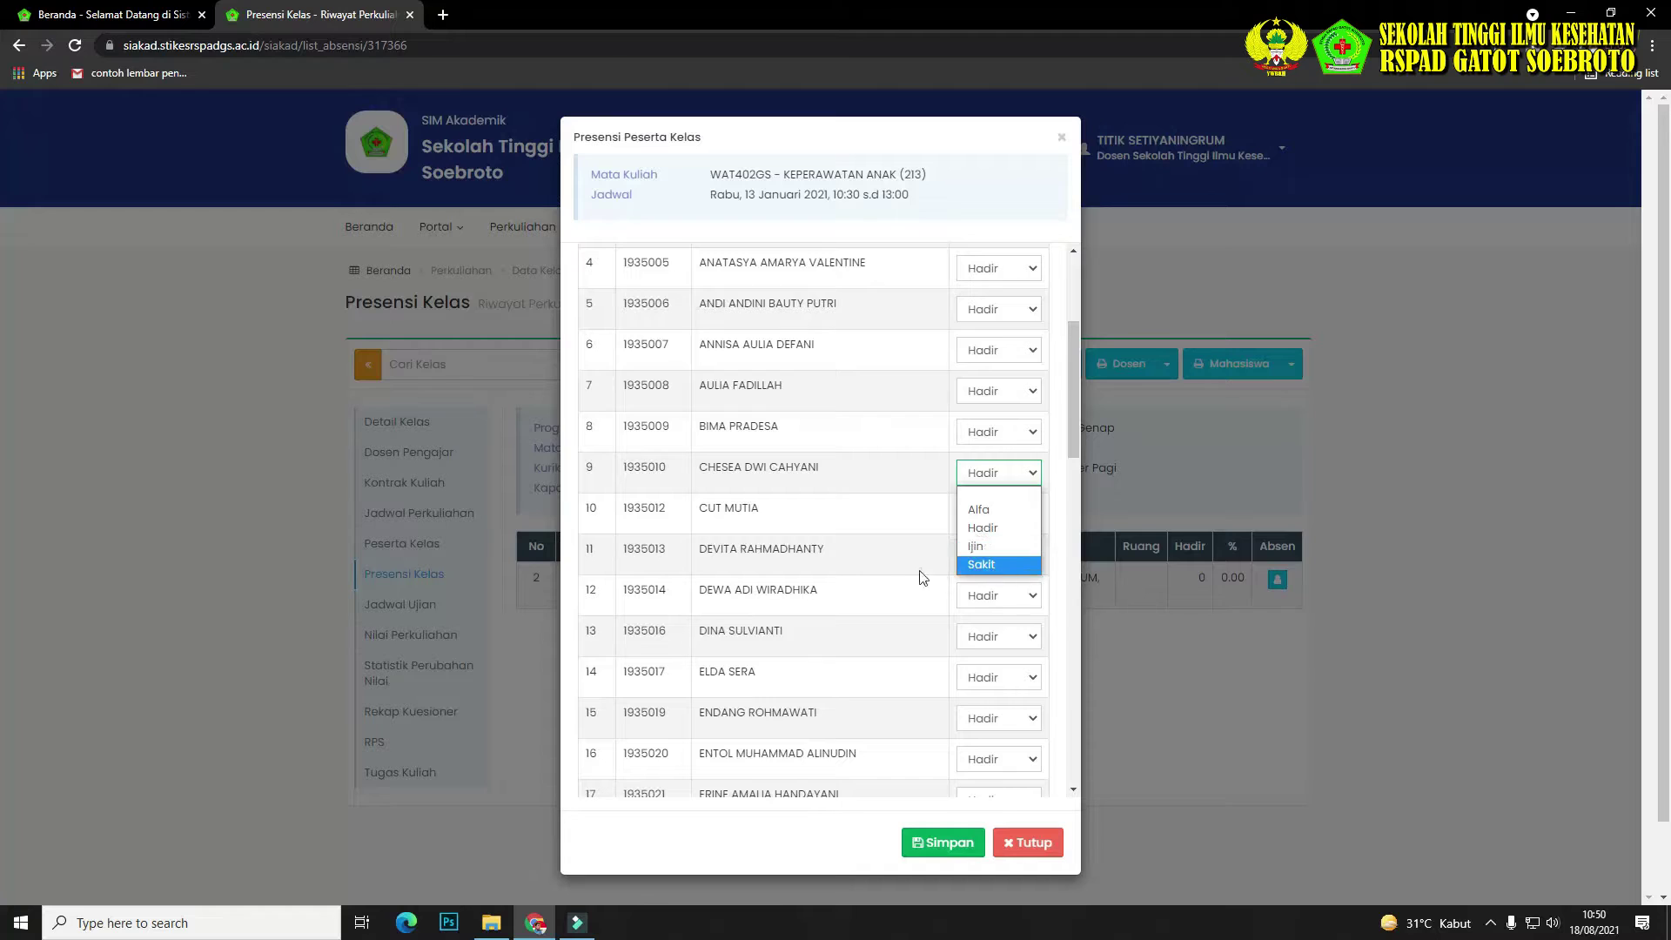
scroll(921, 575, up, 3)
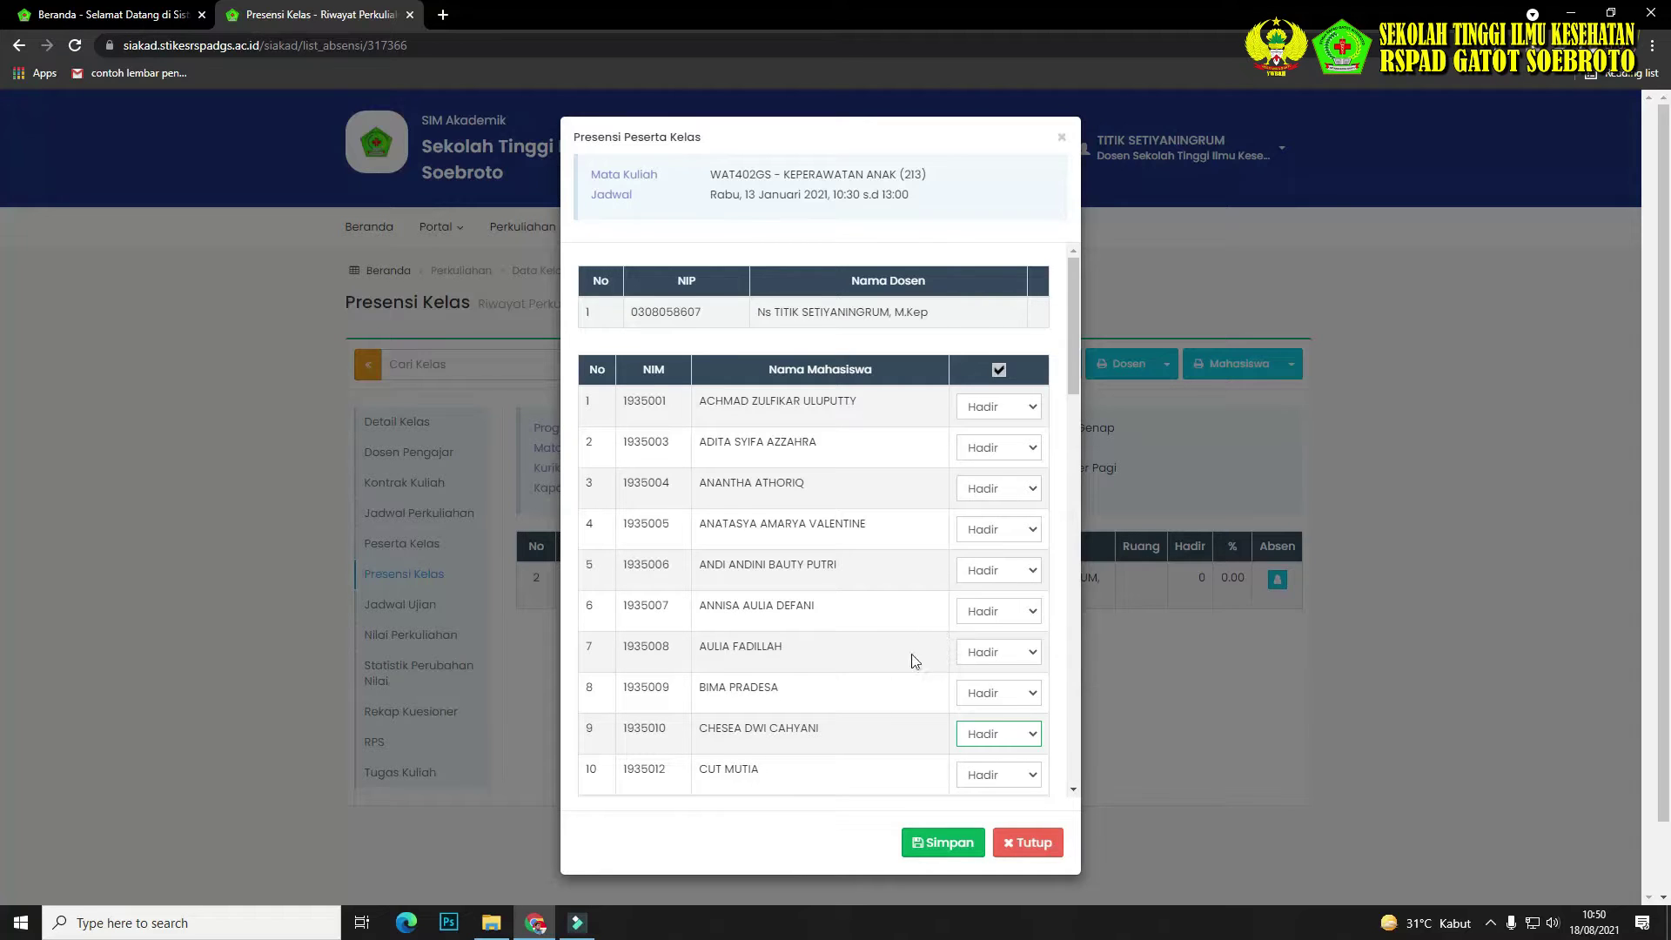
click(952, 841)
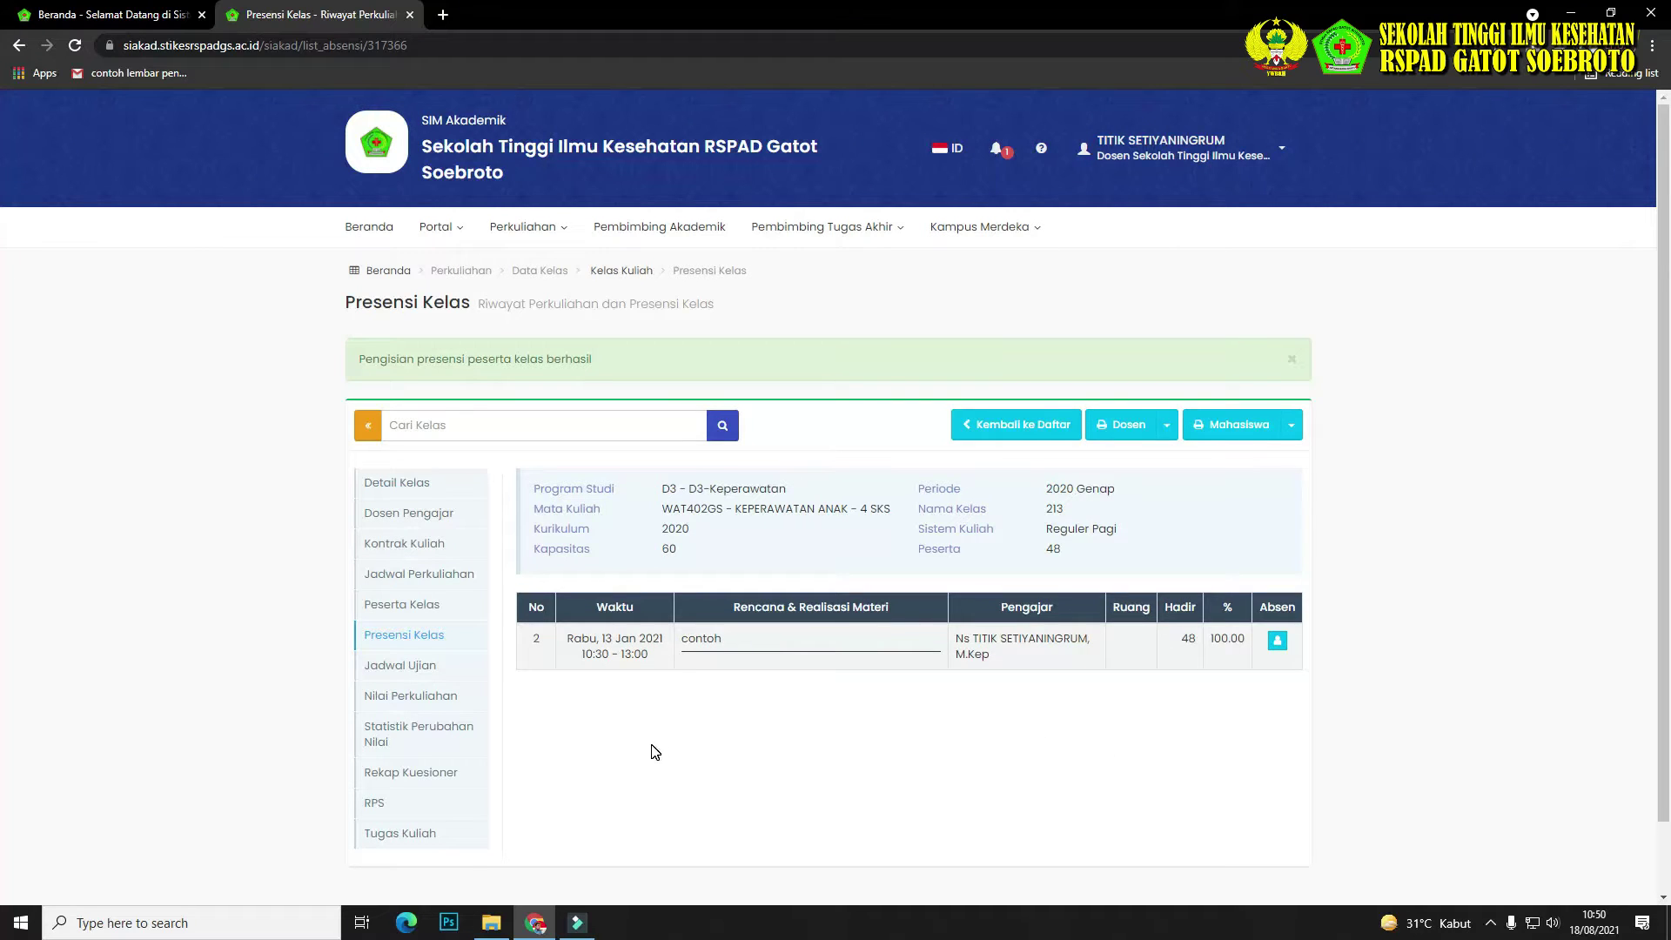
Return to the Beranda page and open the Kelas EdLink forum of Wednesday's Keperawatan Anak (213) class.
click(1015, 437)
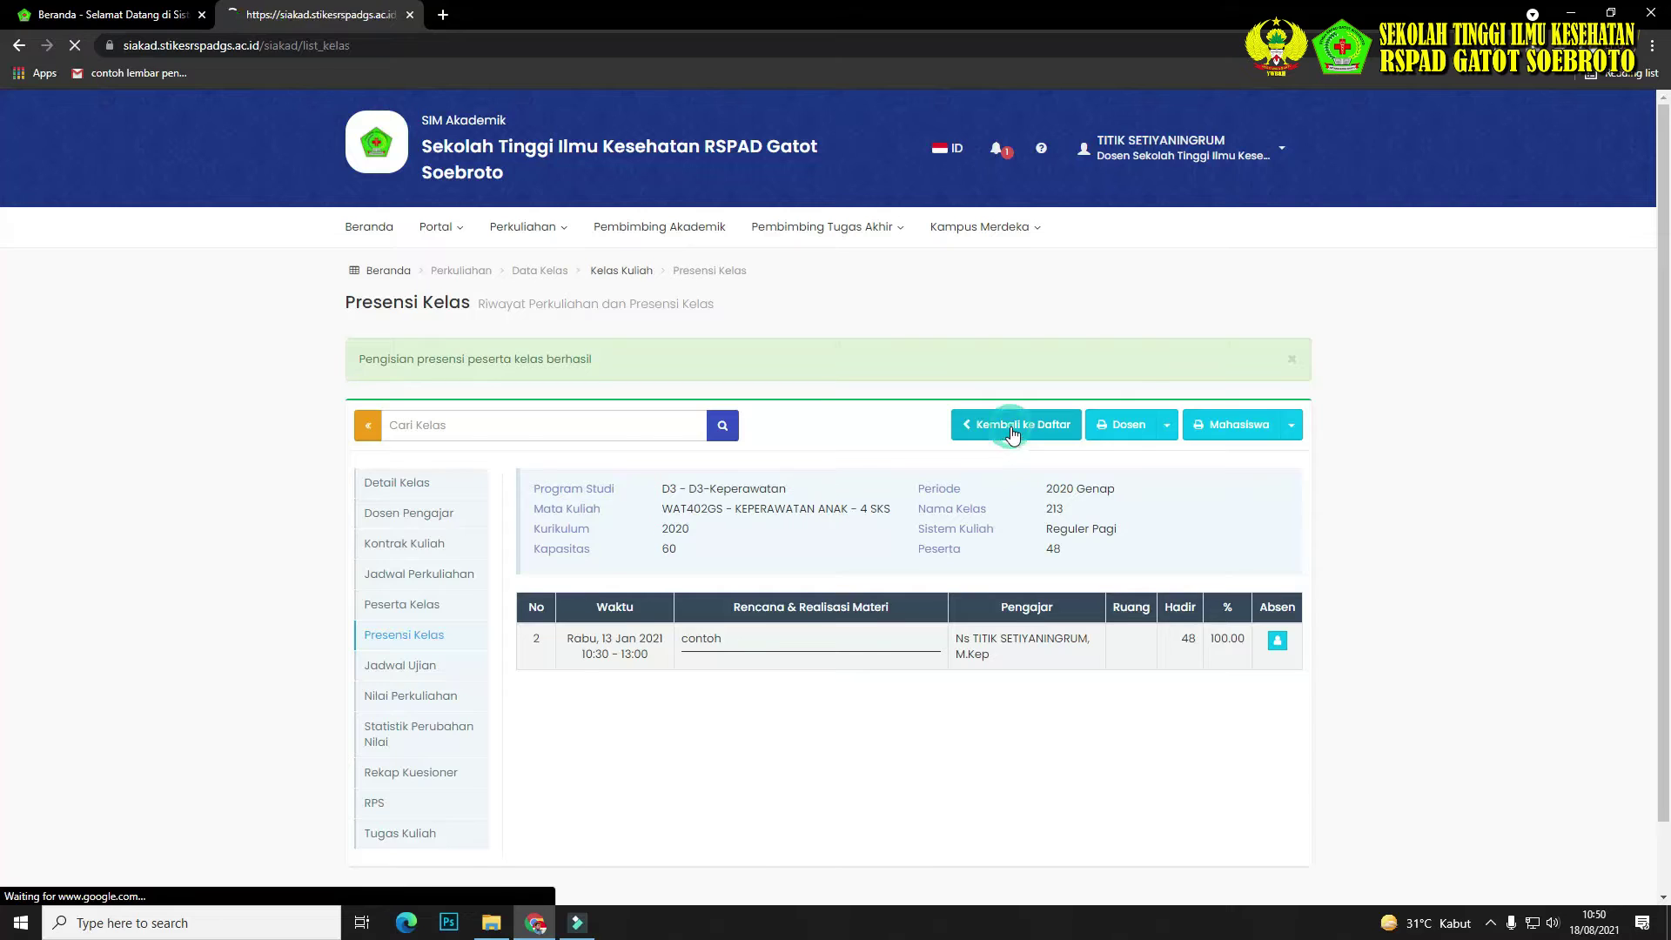
click(350, 227)
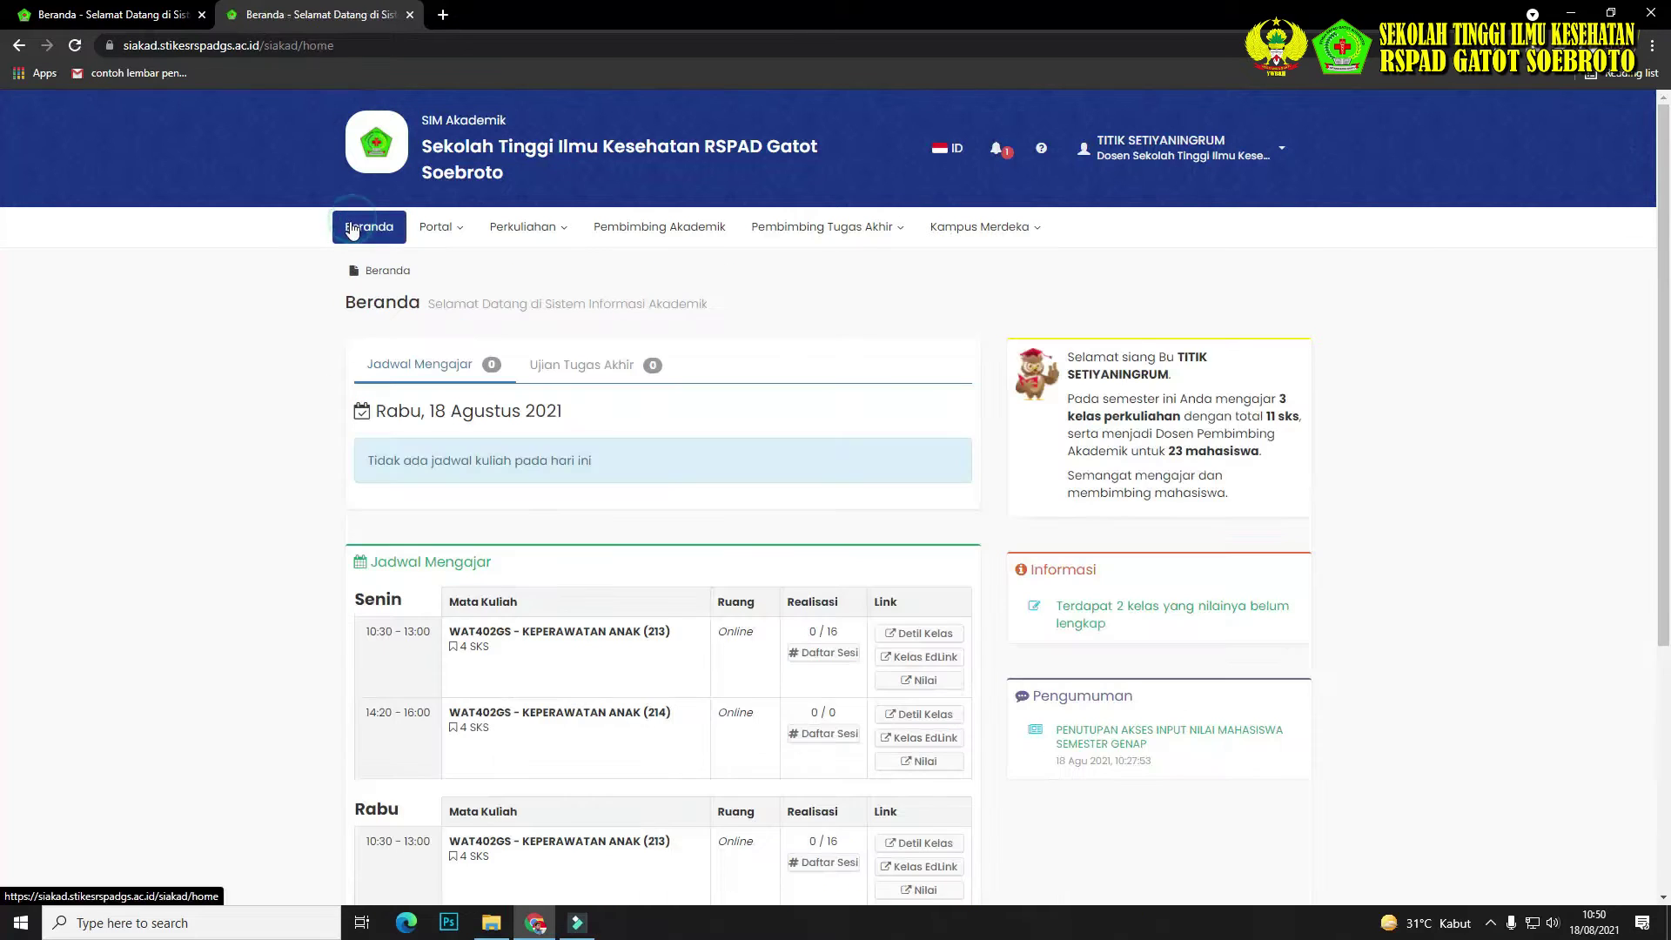
scroll(159, 697, down, 4)
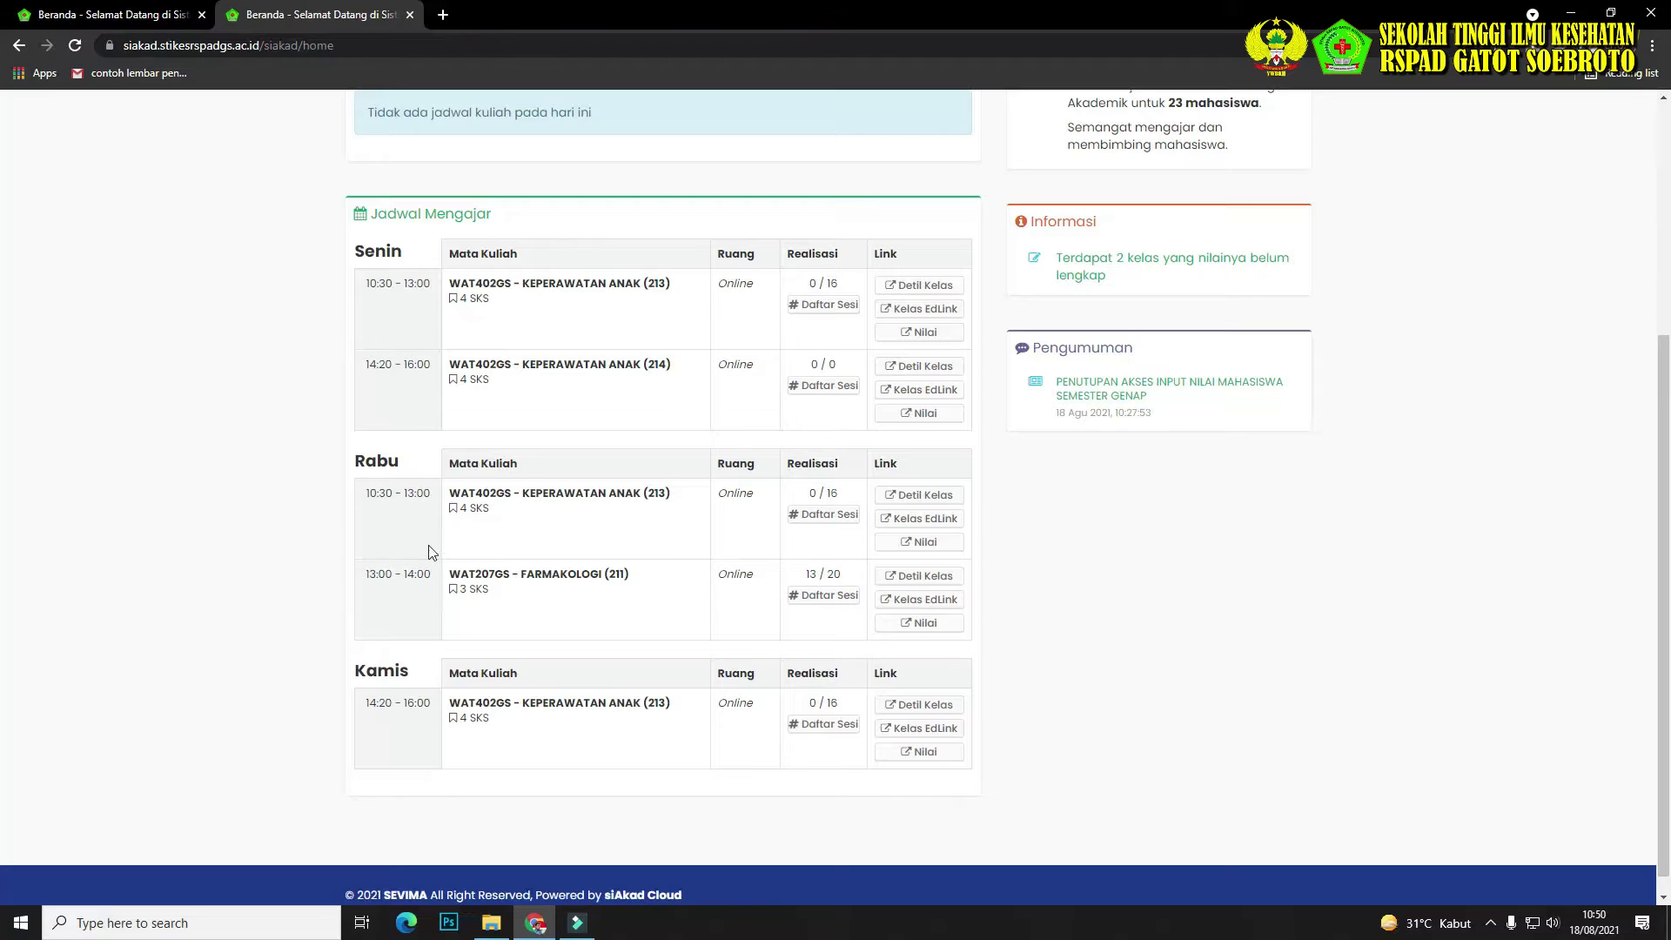
click(924, 524)
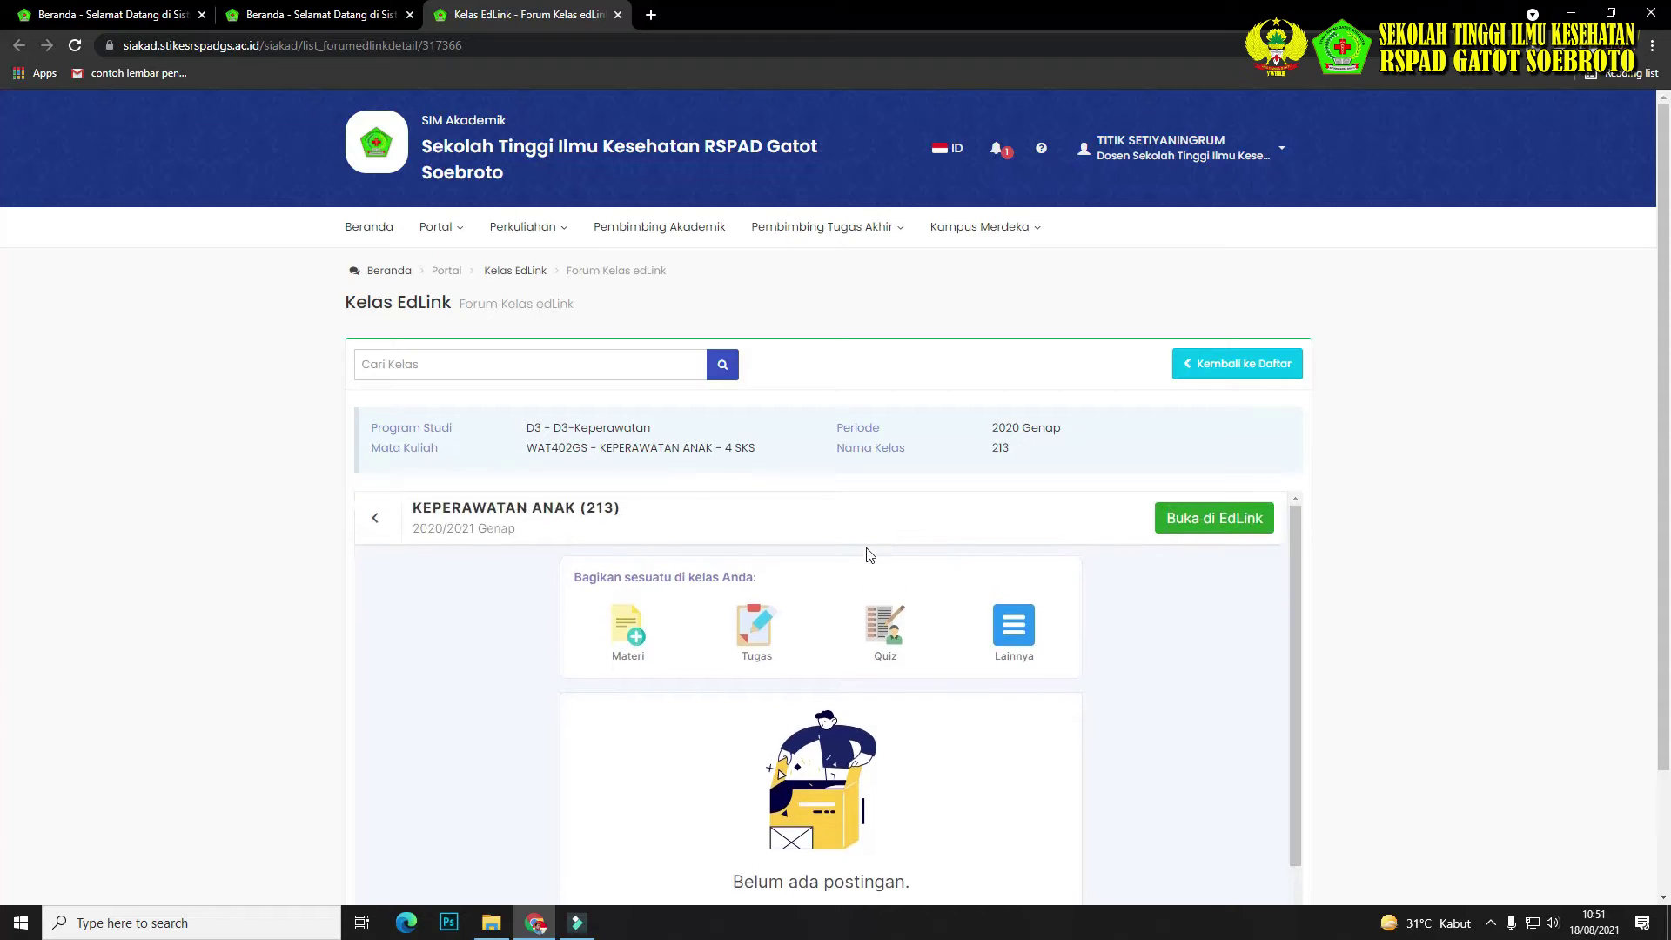
Open the Keperawatan Anak (213) class in EdLink and expand its full set of sharing options.
click(1212, 533)
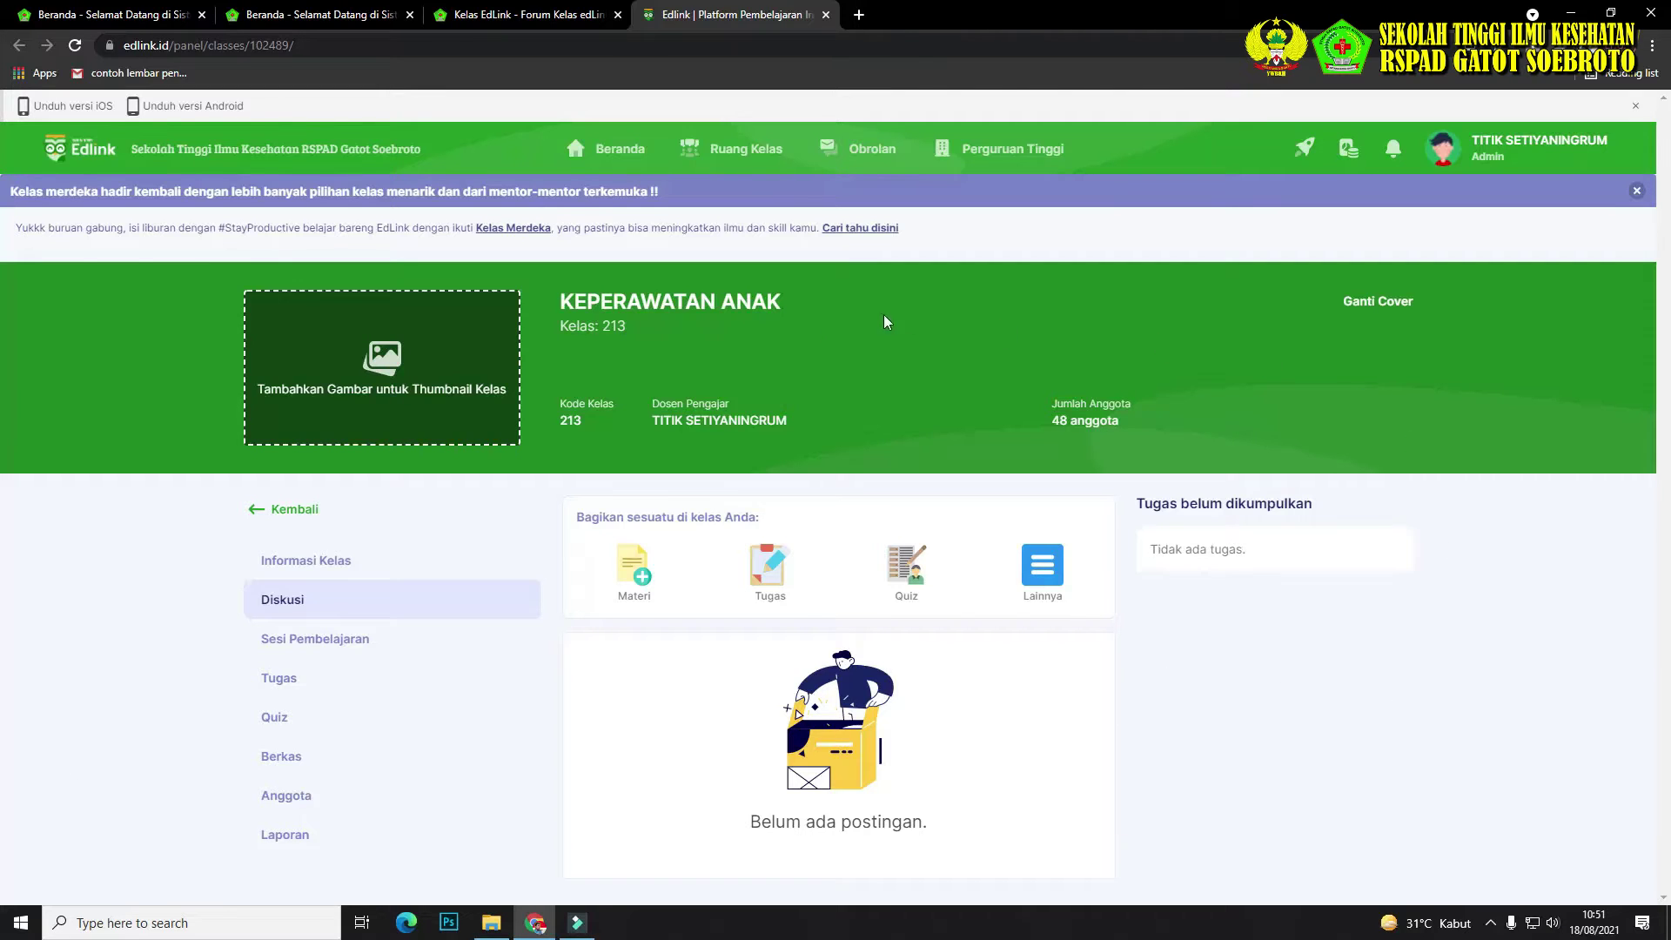
click(1042, 567)
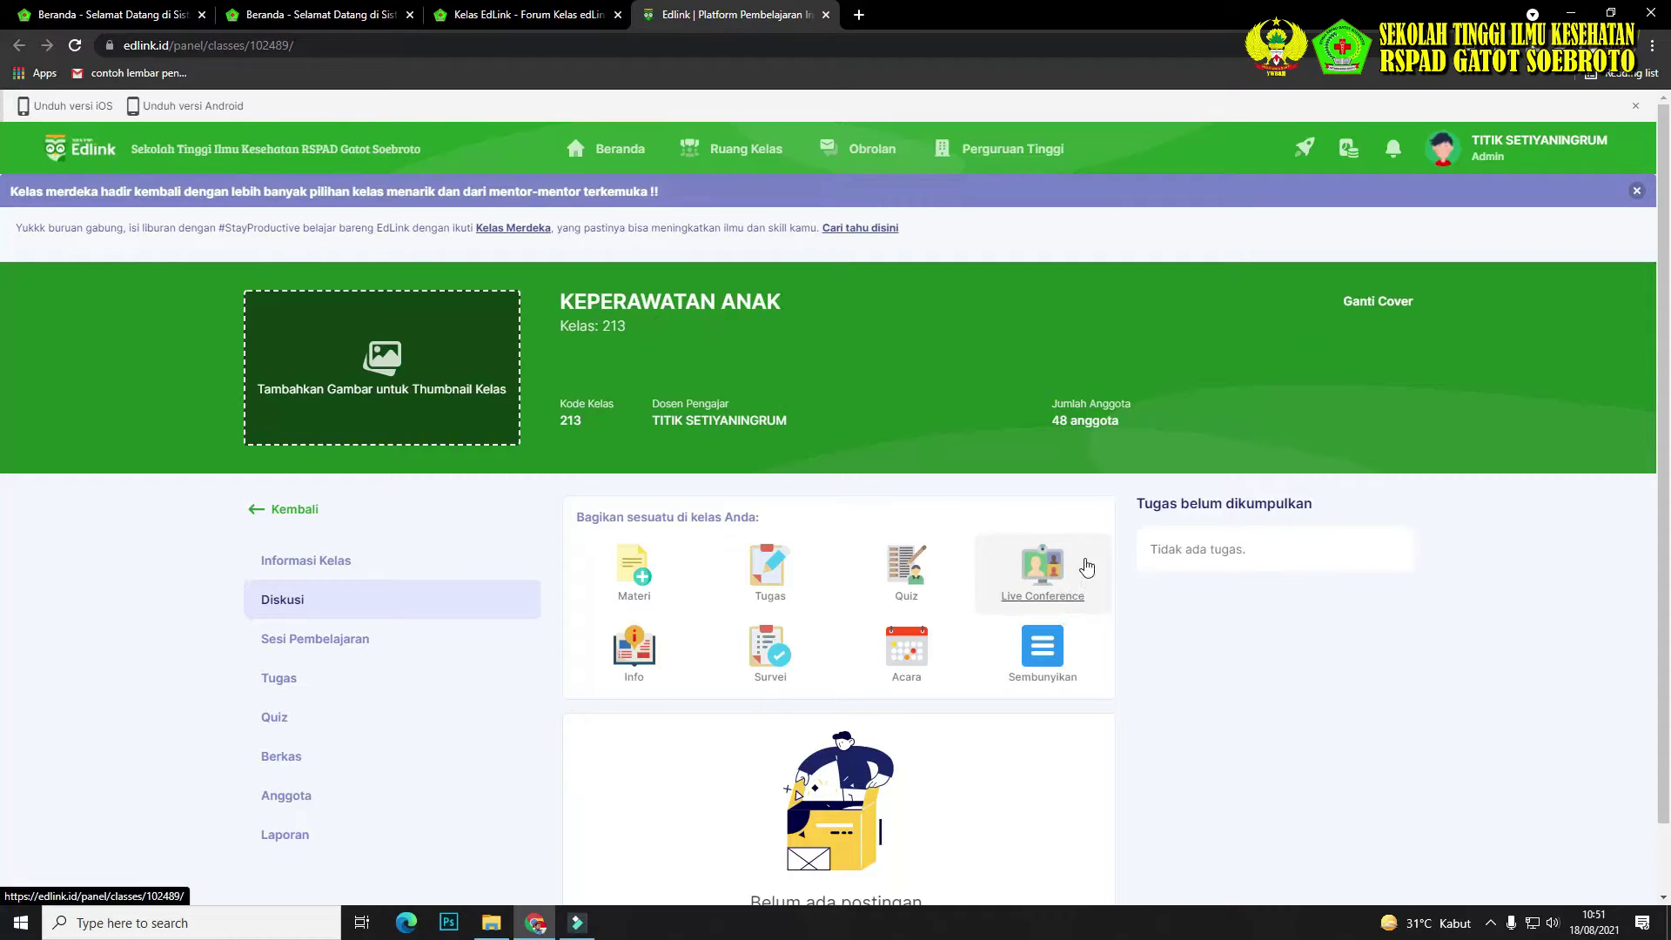
scroll(691, 645, down, 1)
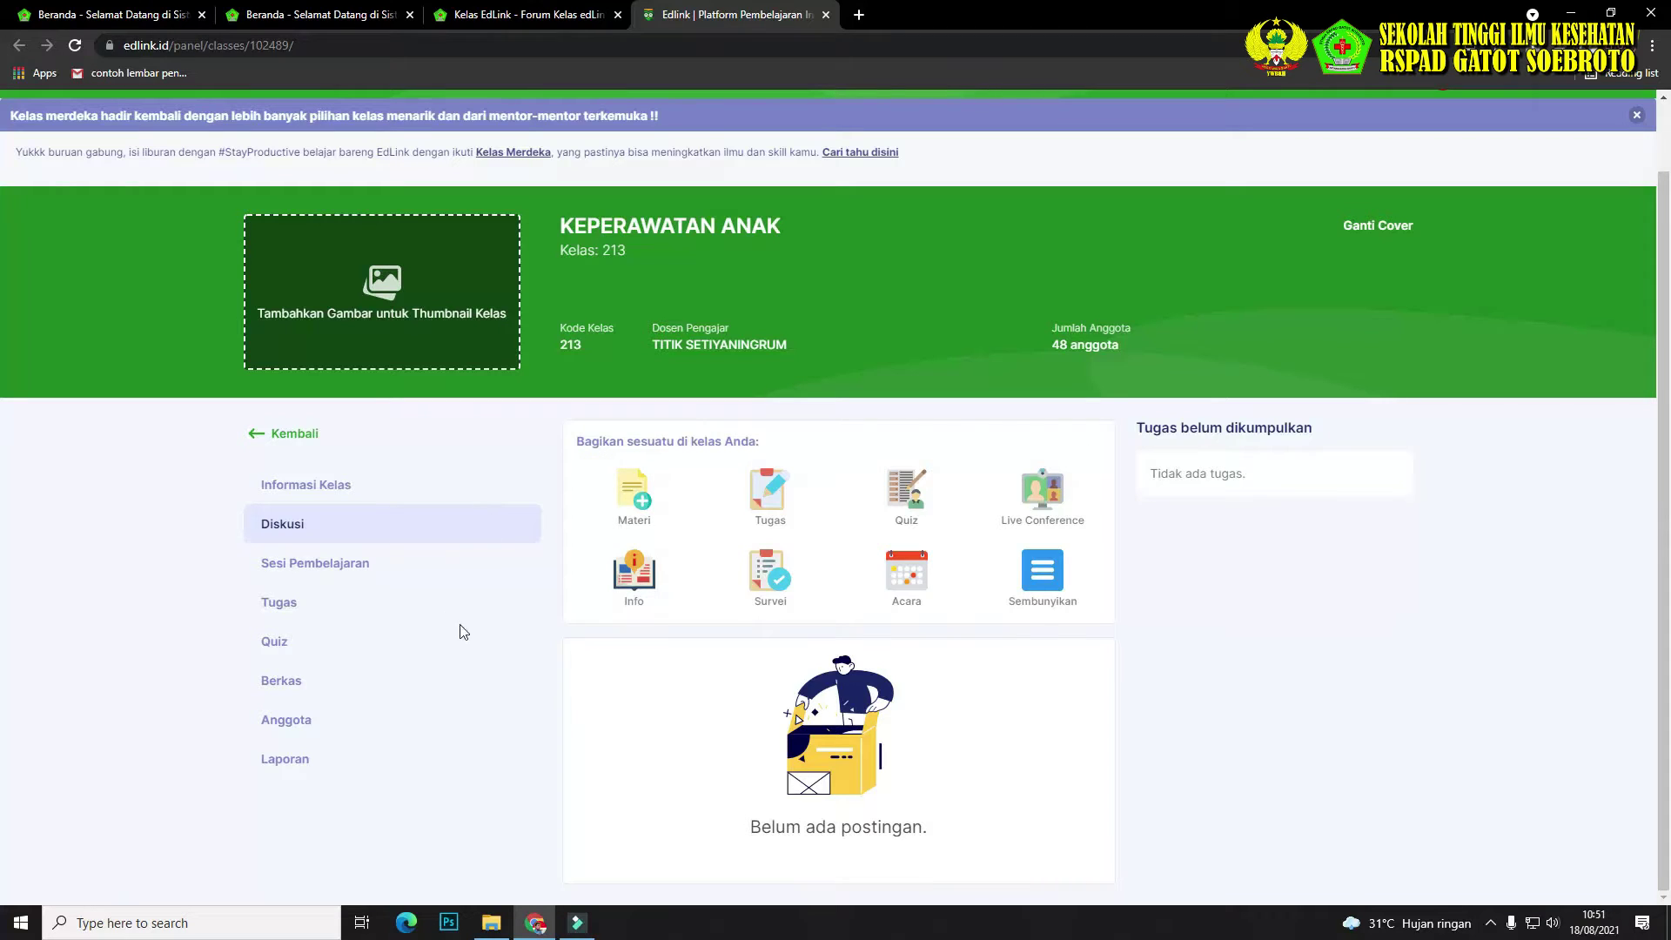
Return to the SIM Akademik Beranda page and open the Jadwal Perkuliahan of Wednesday's Keperawatan Anak (213) class.
scroll(633, 661, up, 1)
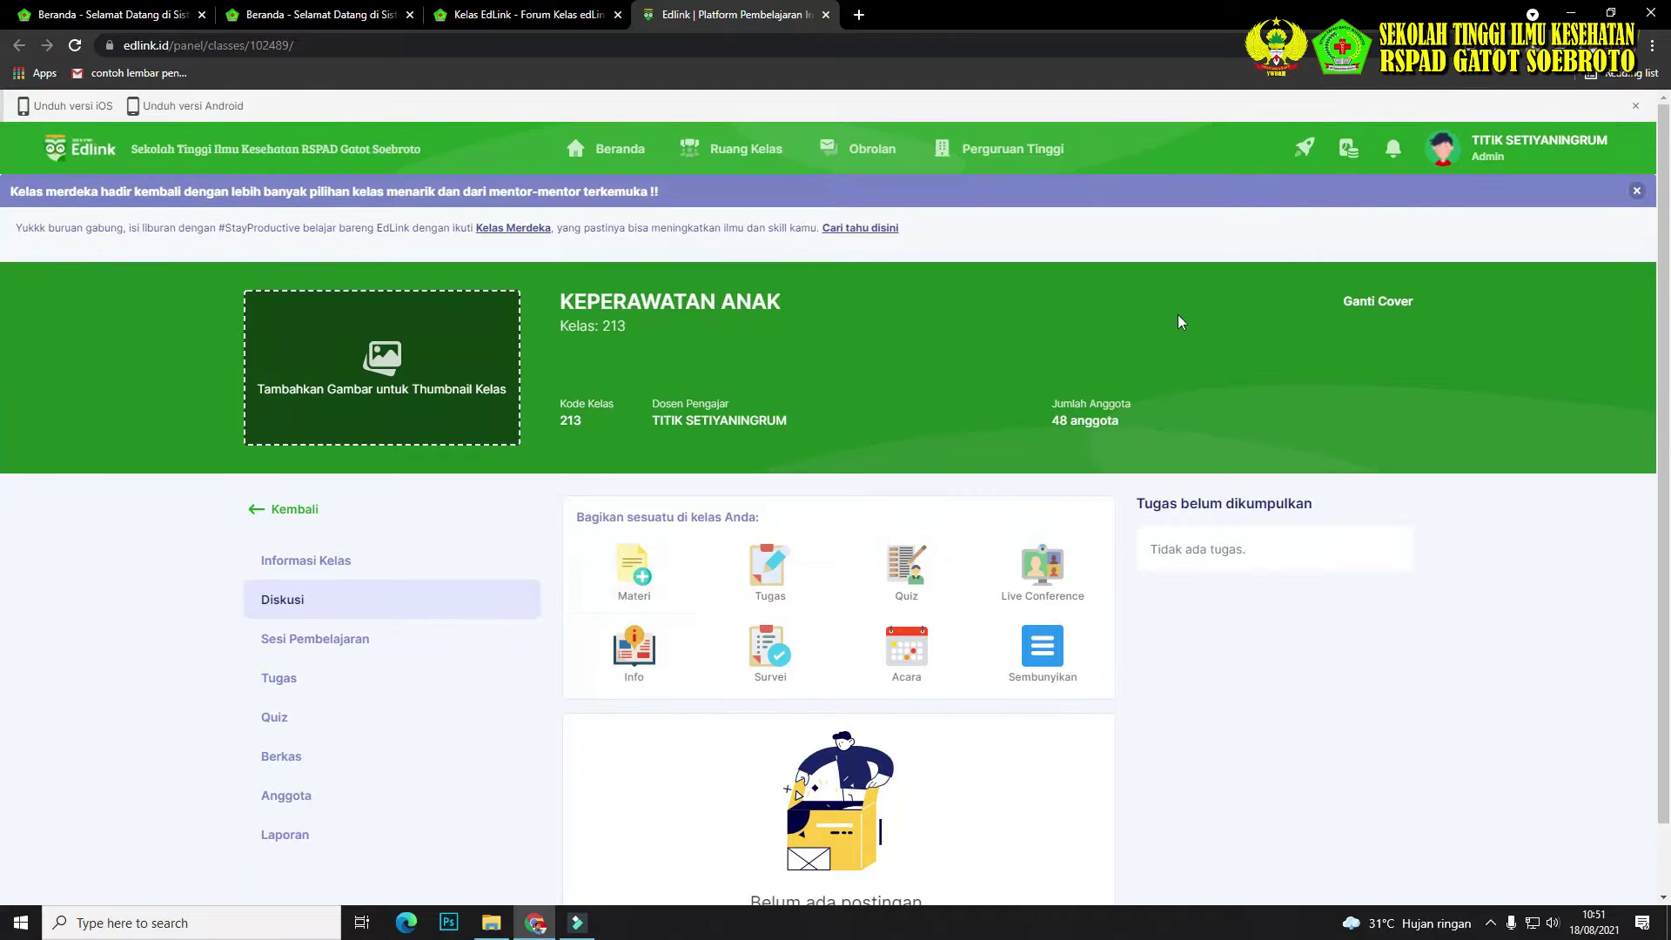
click(538, 15)
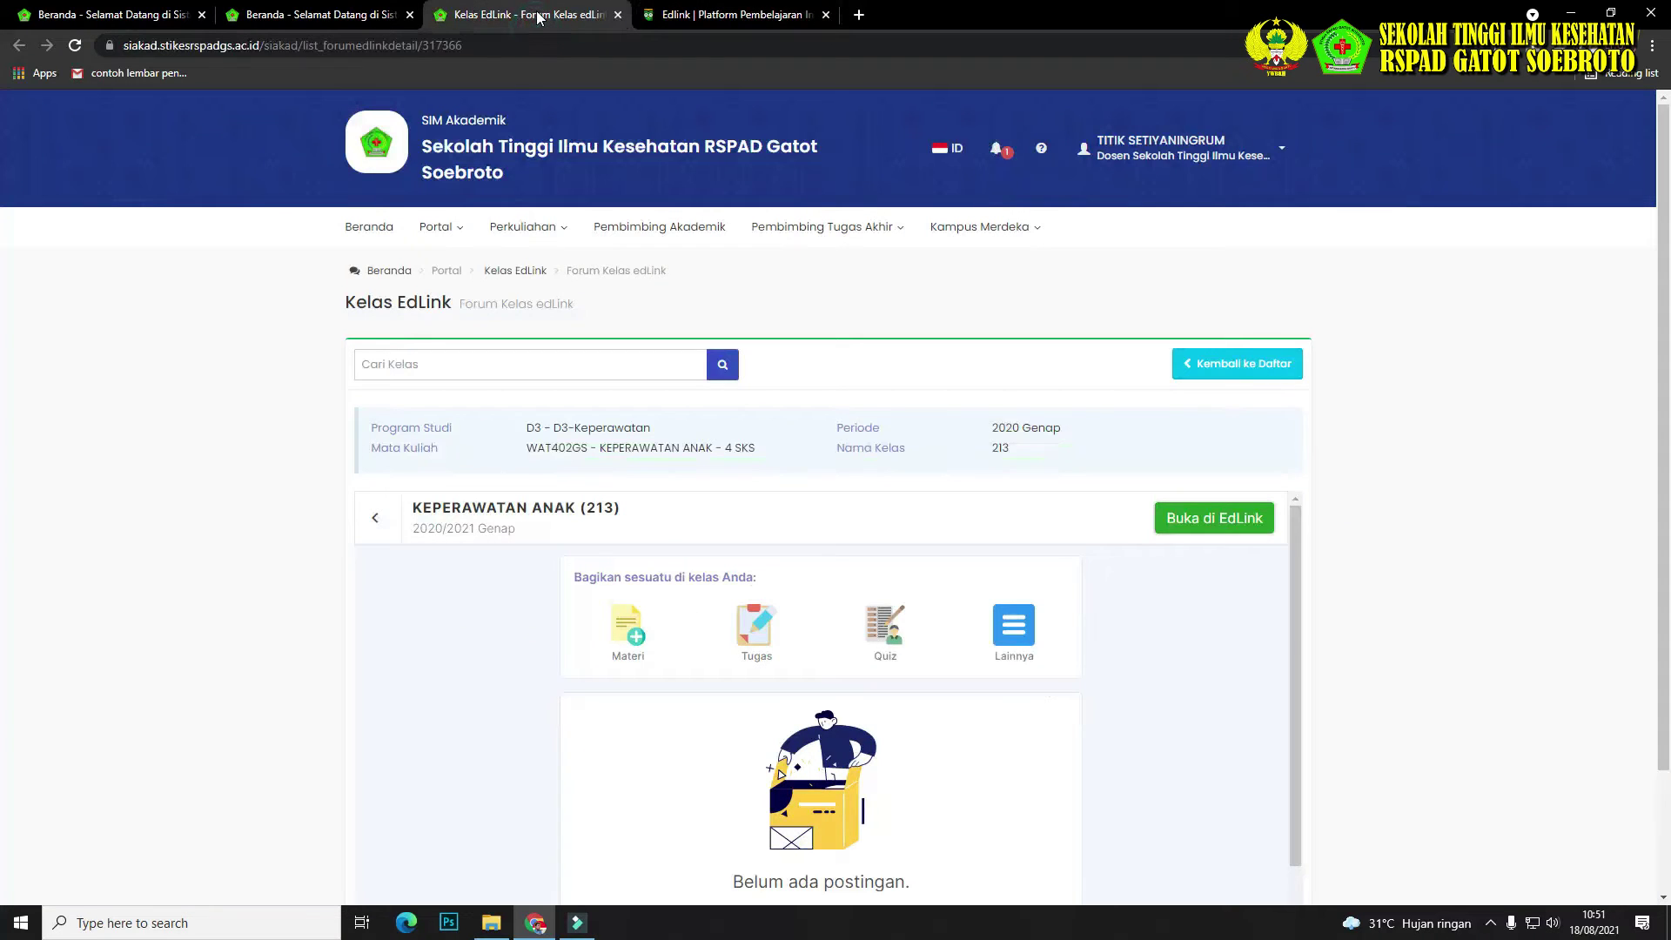
click(527, 229)
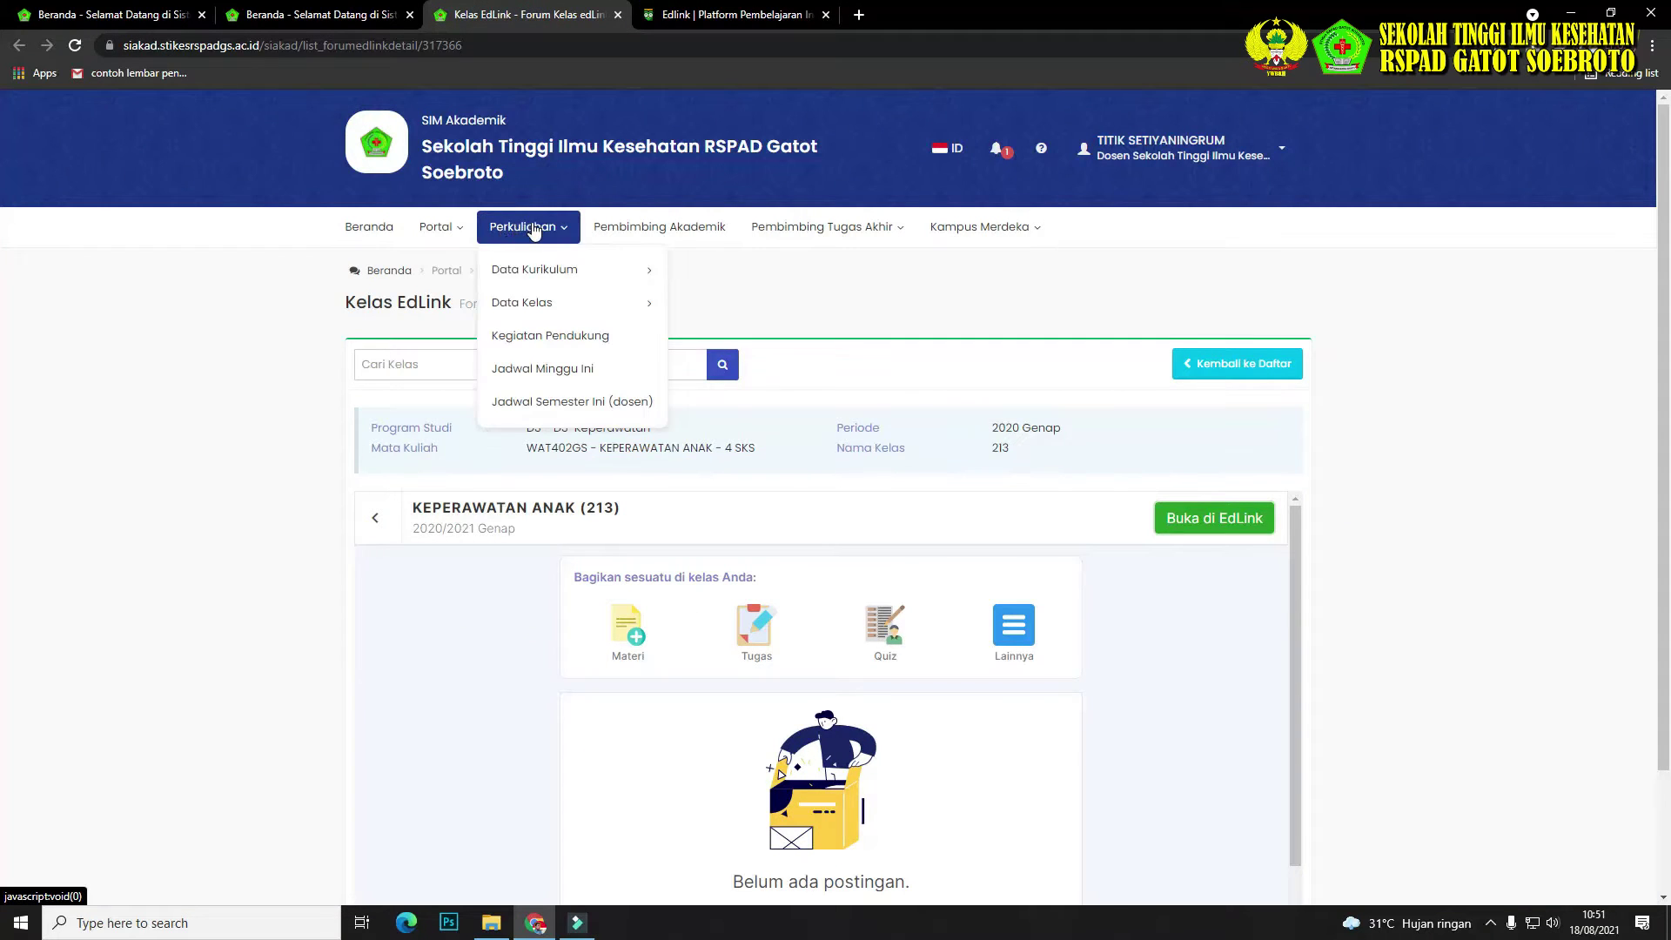
click(369, 229)
scroll(261, 522, down, 3)
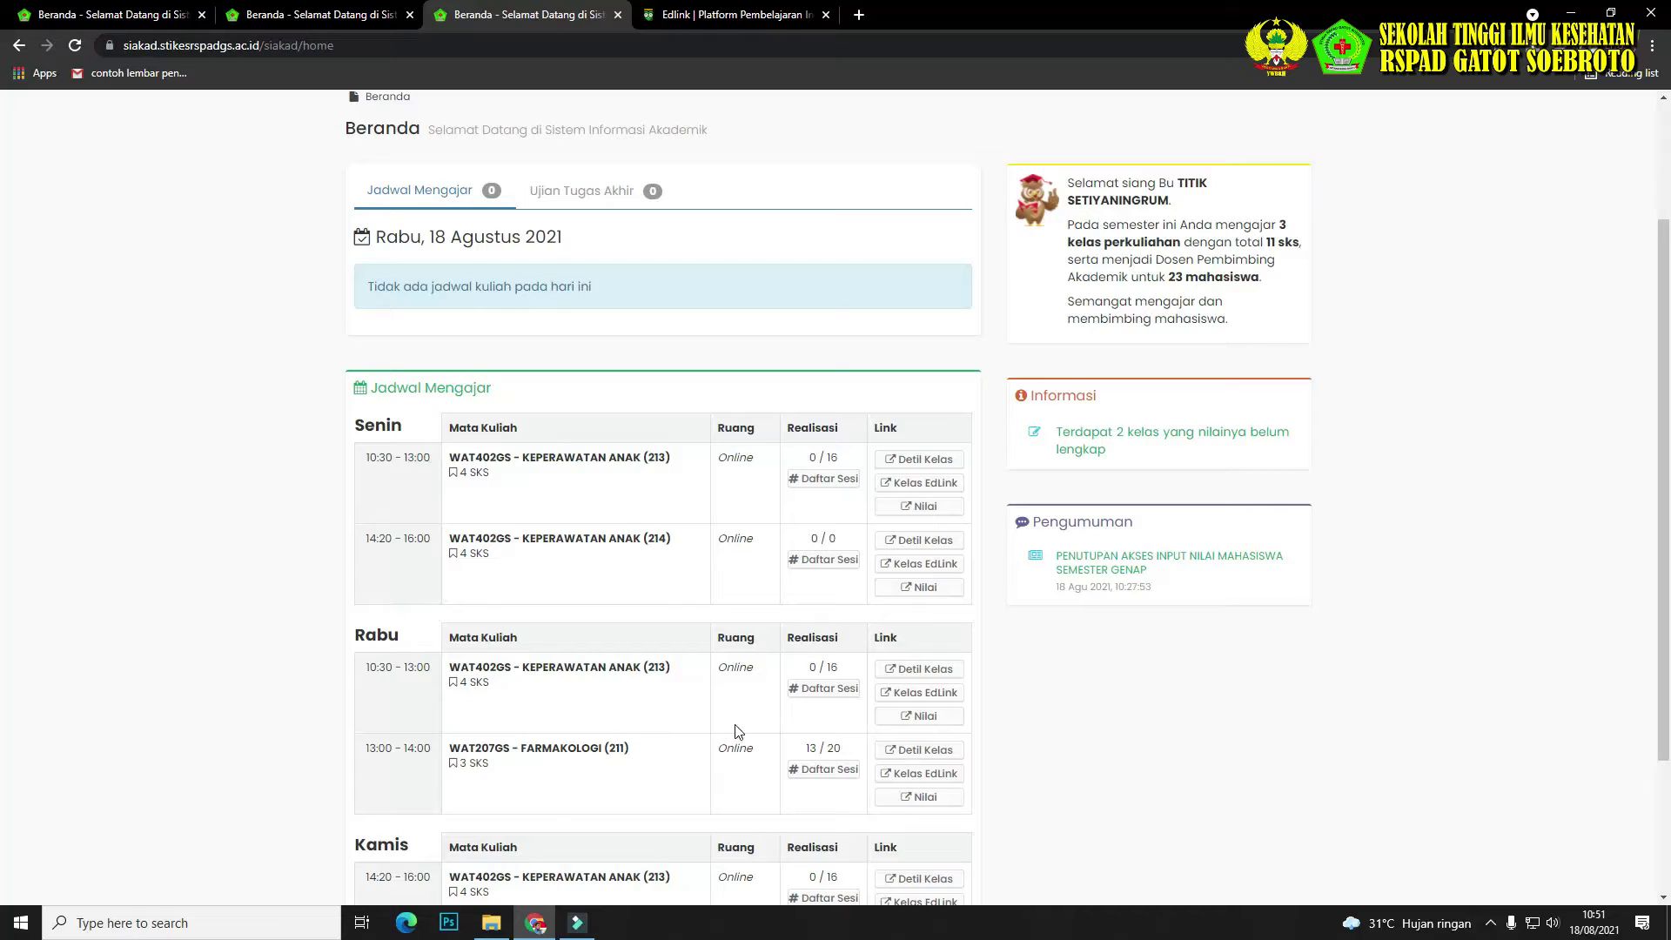
click(938, 675)
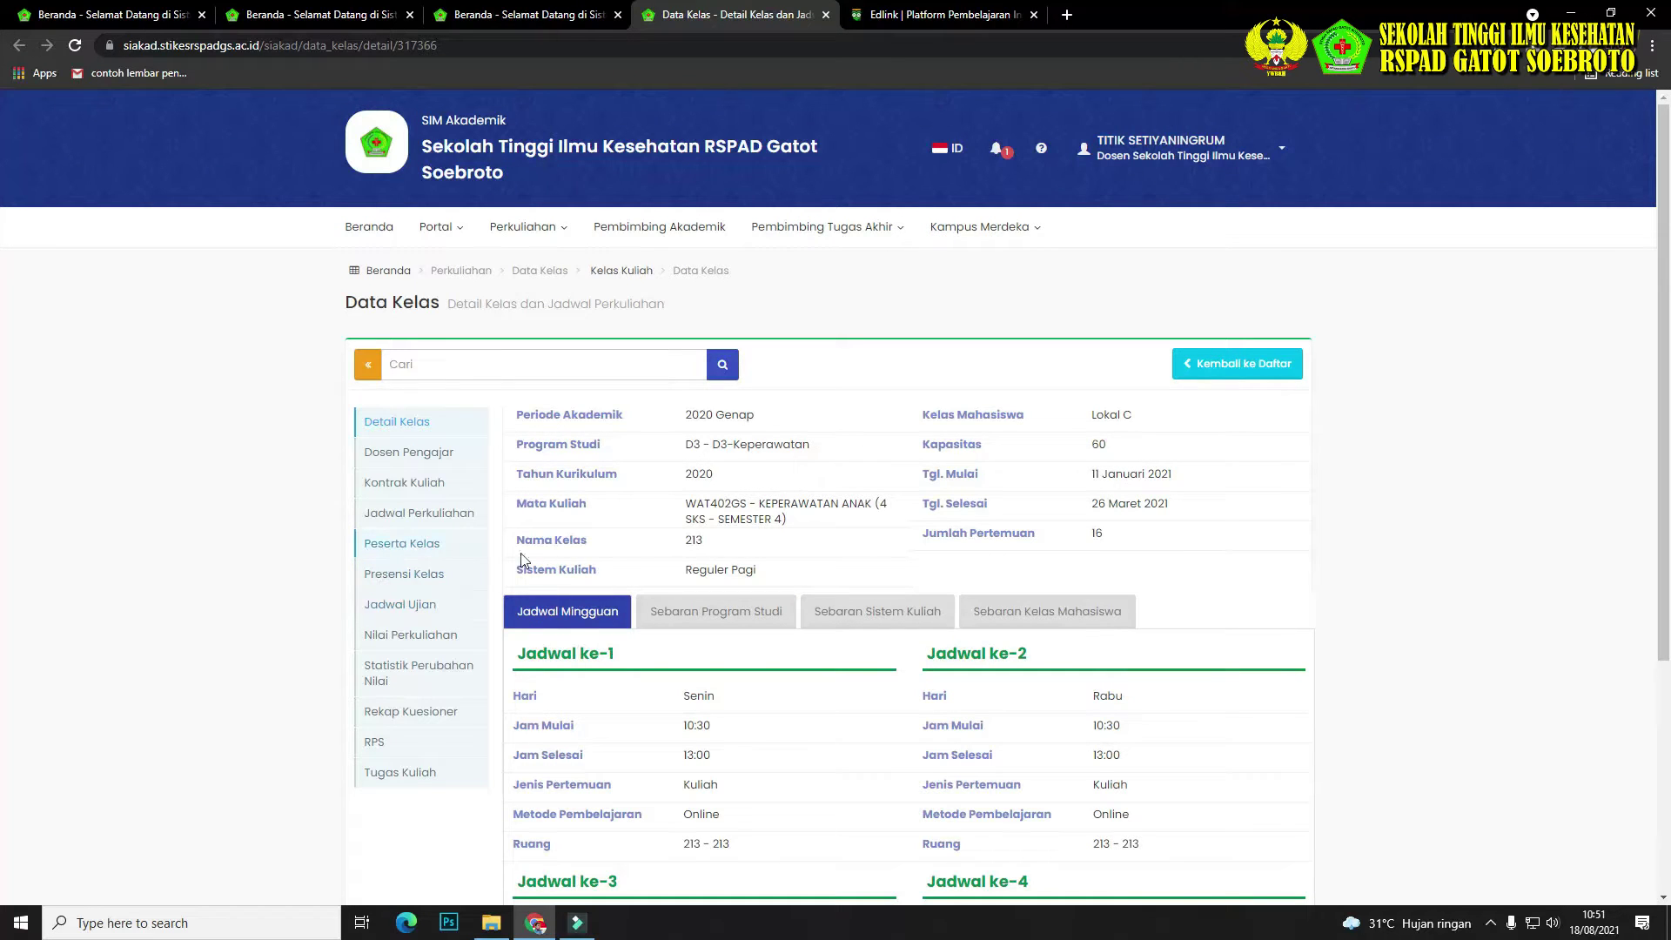
click(413, 516)
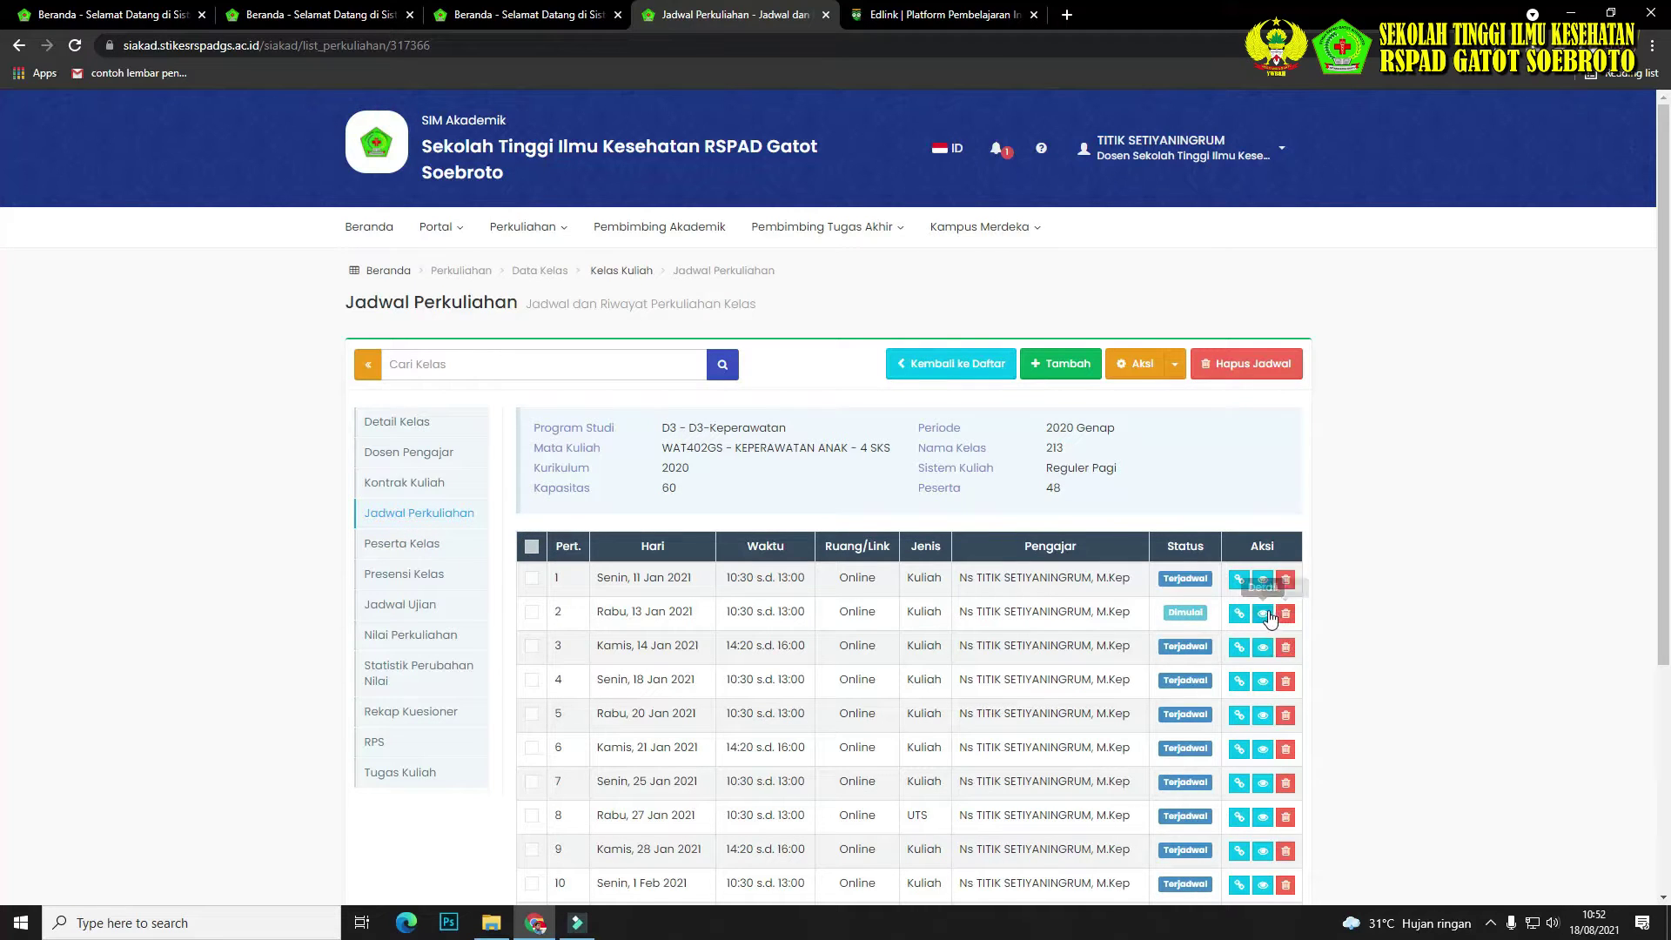
Open the 13 Jan 2021 meeting for editing and set its Status to Selesai.
click(1263, 614)
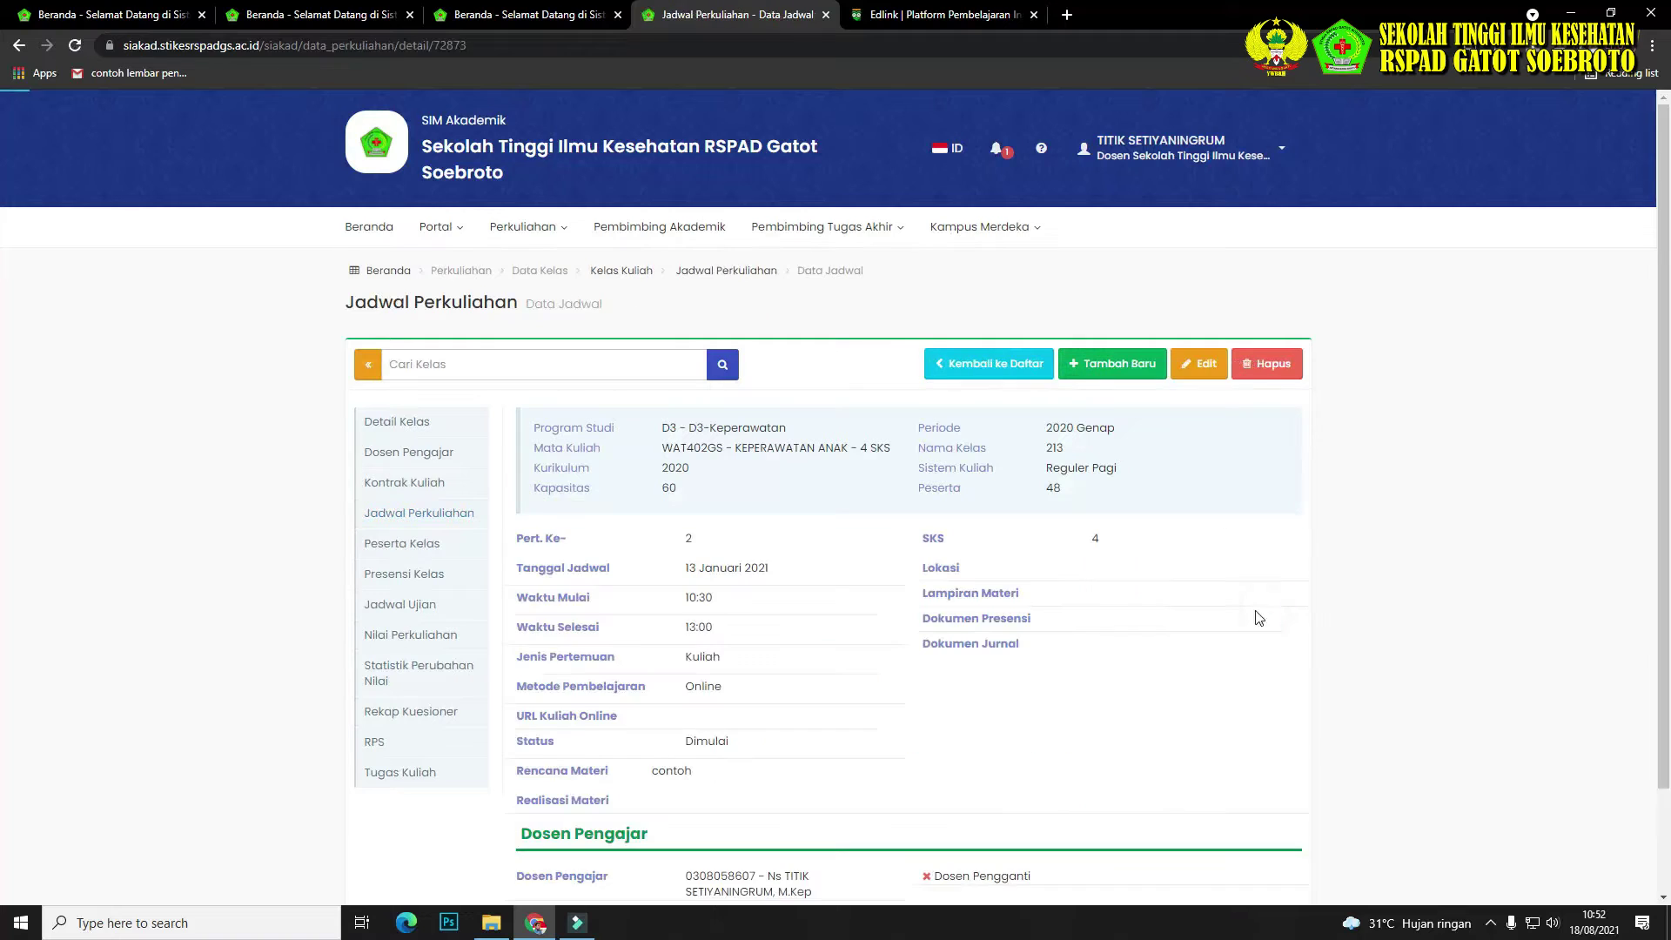
scroll(940, 675, down, 2)
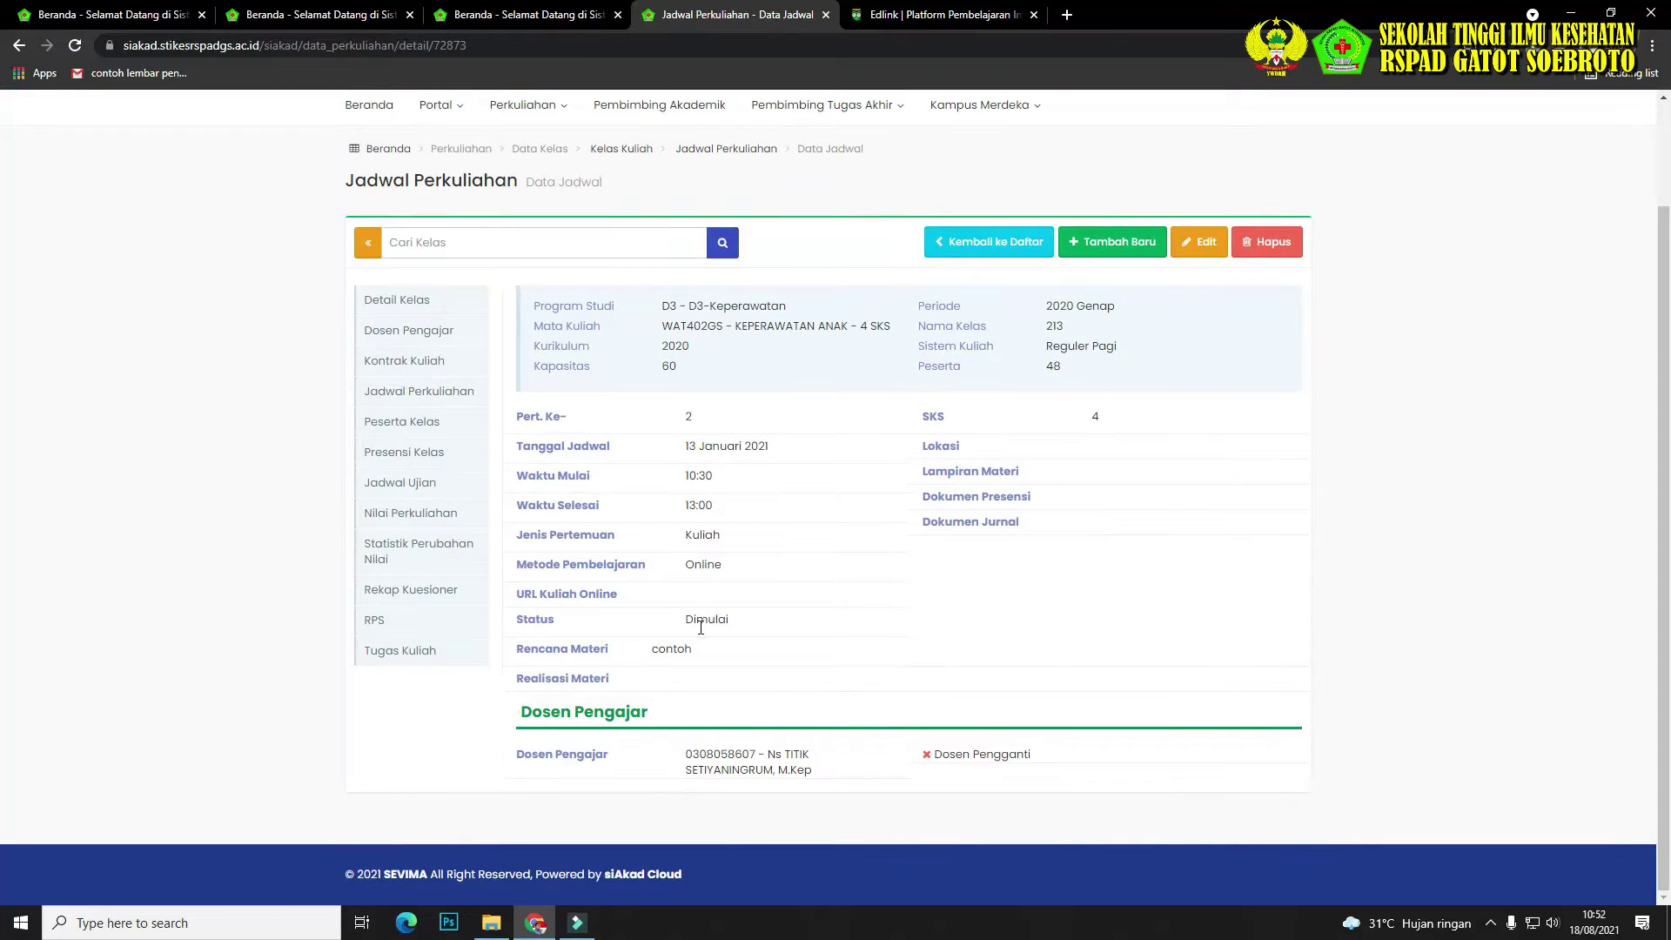
click(1201, 242)
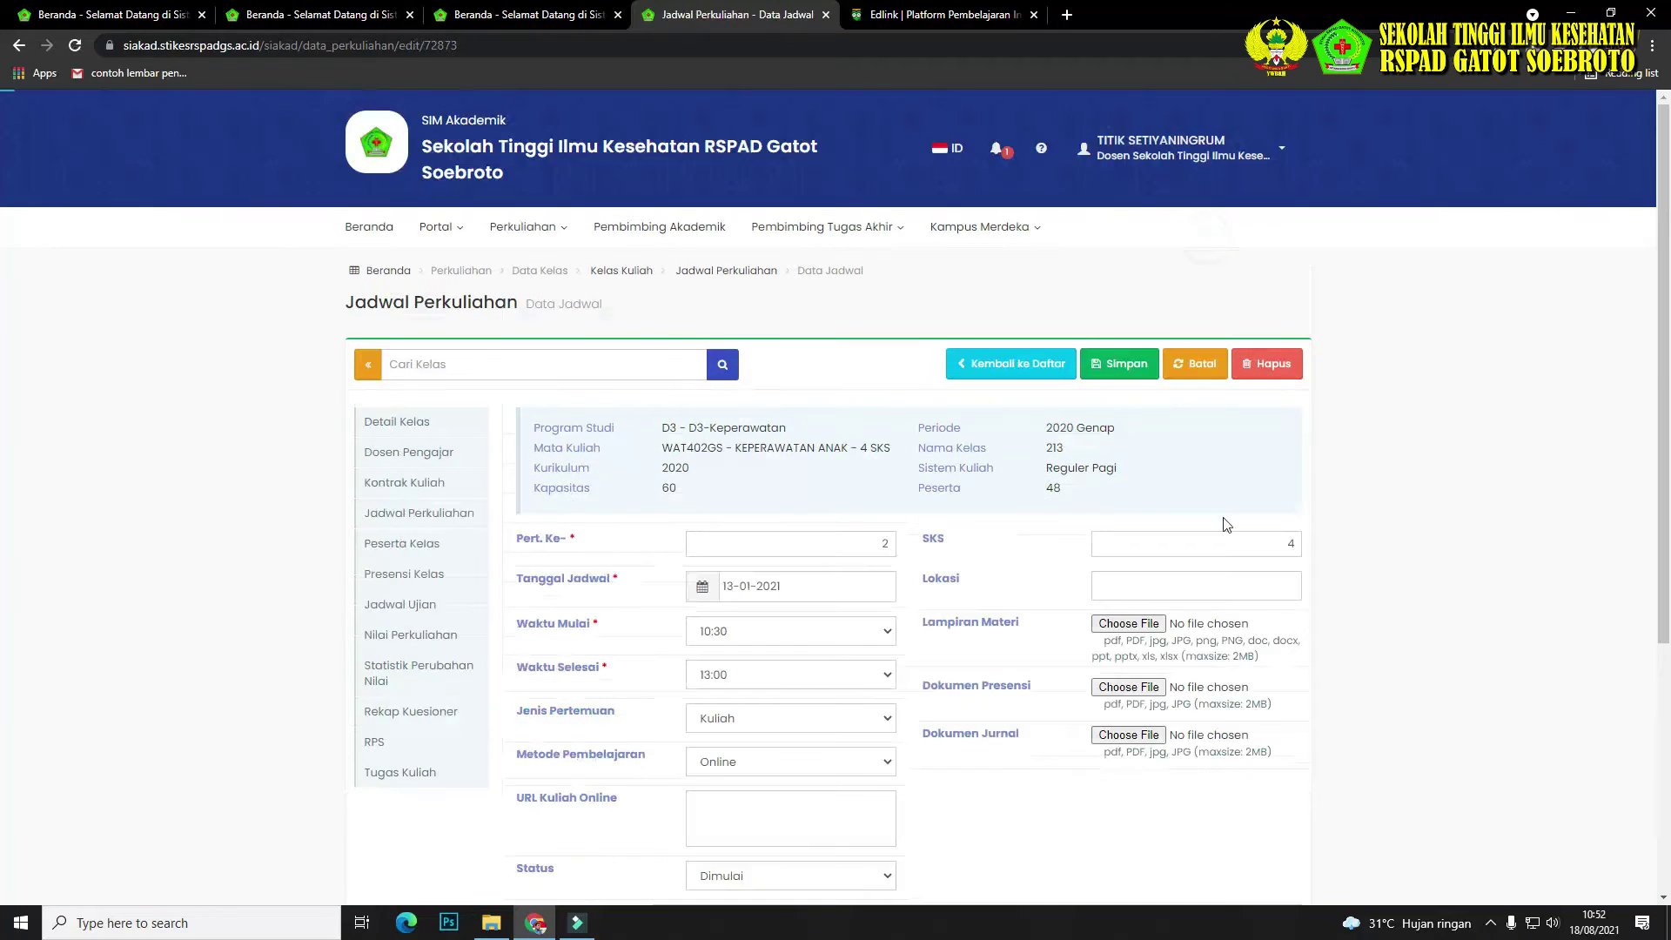
scroll(825, 586, down, 4)
click(840, 528)
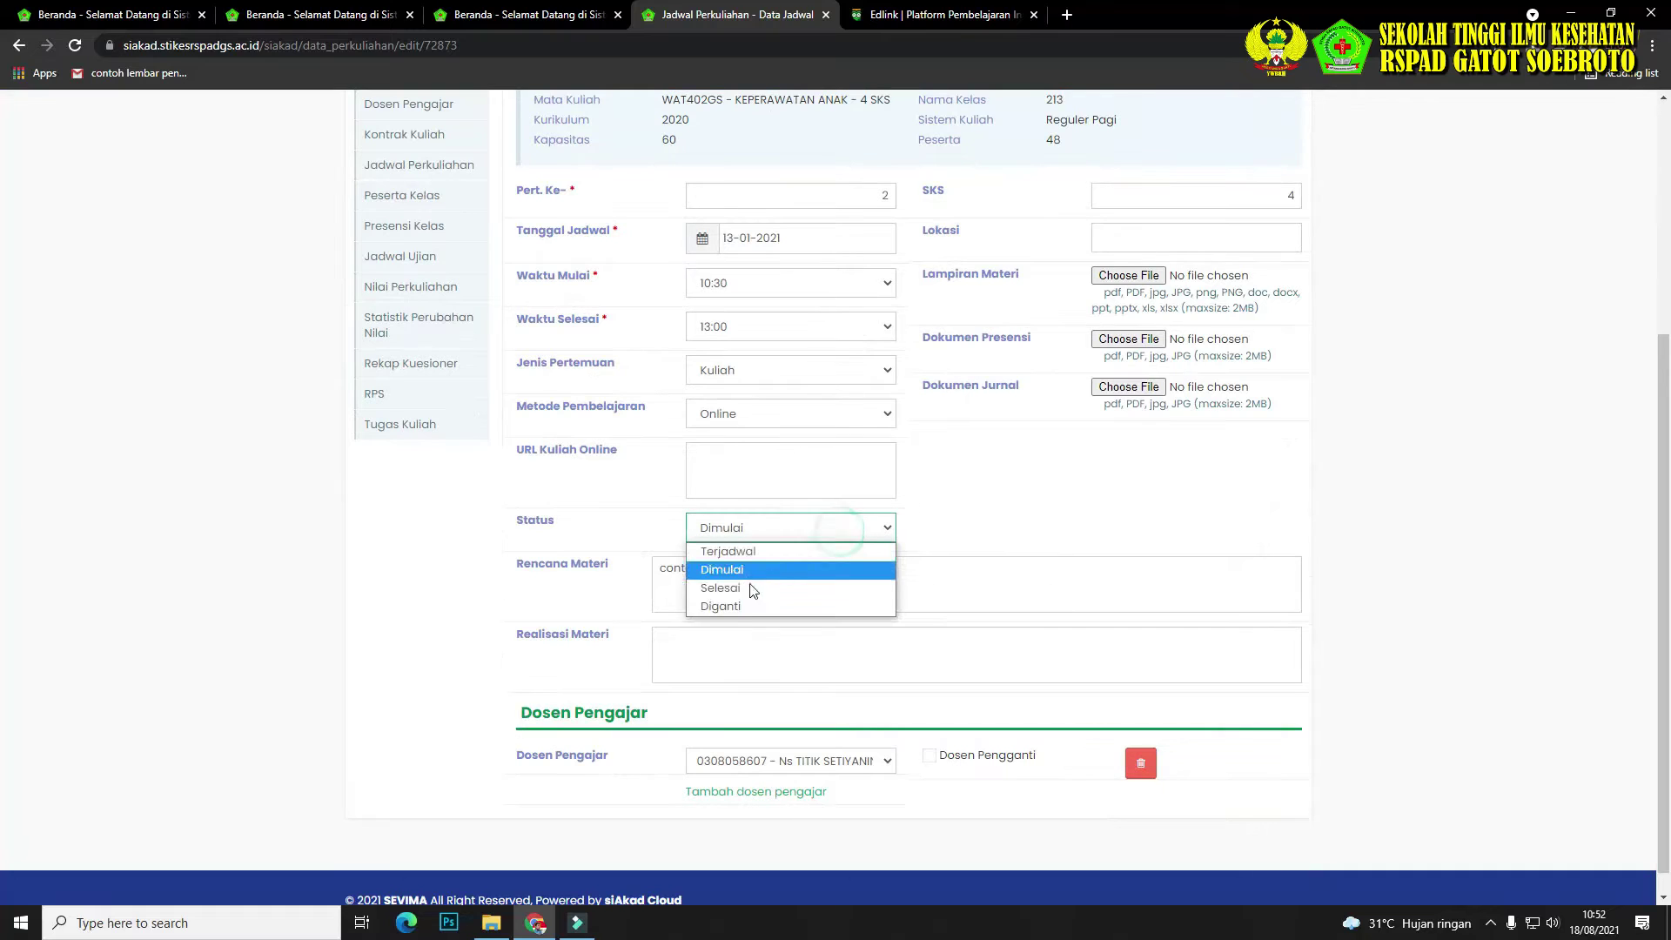
click(754, 589)
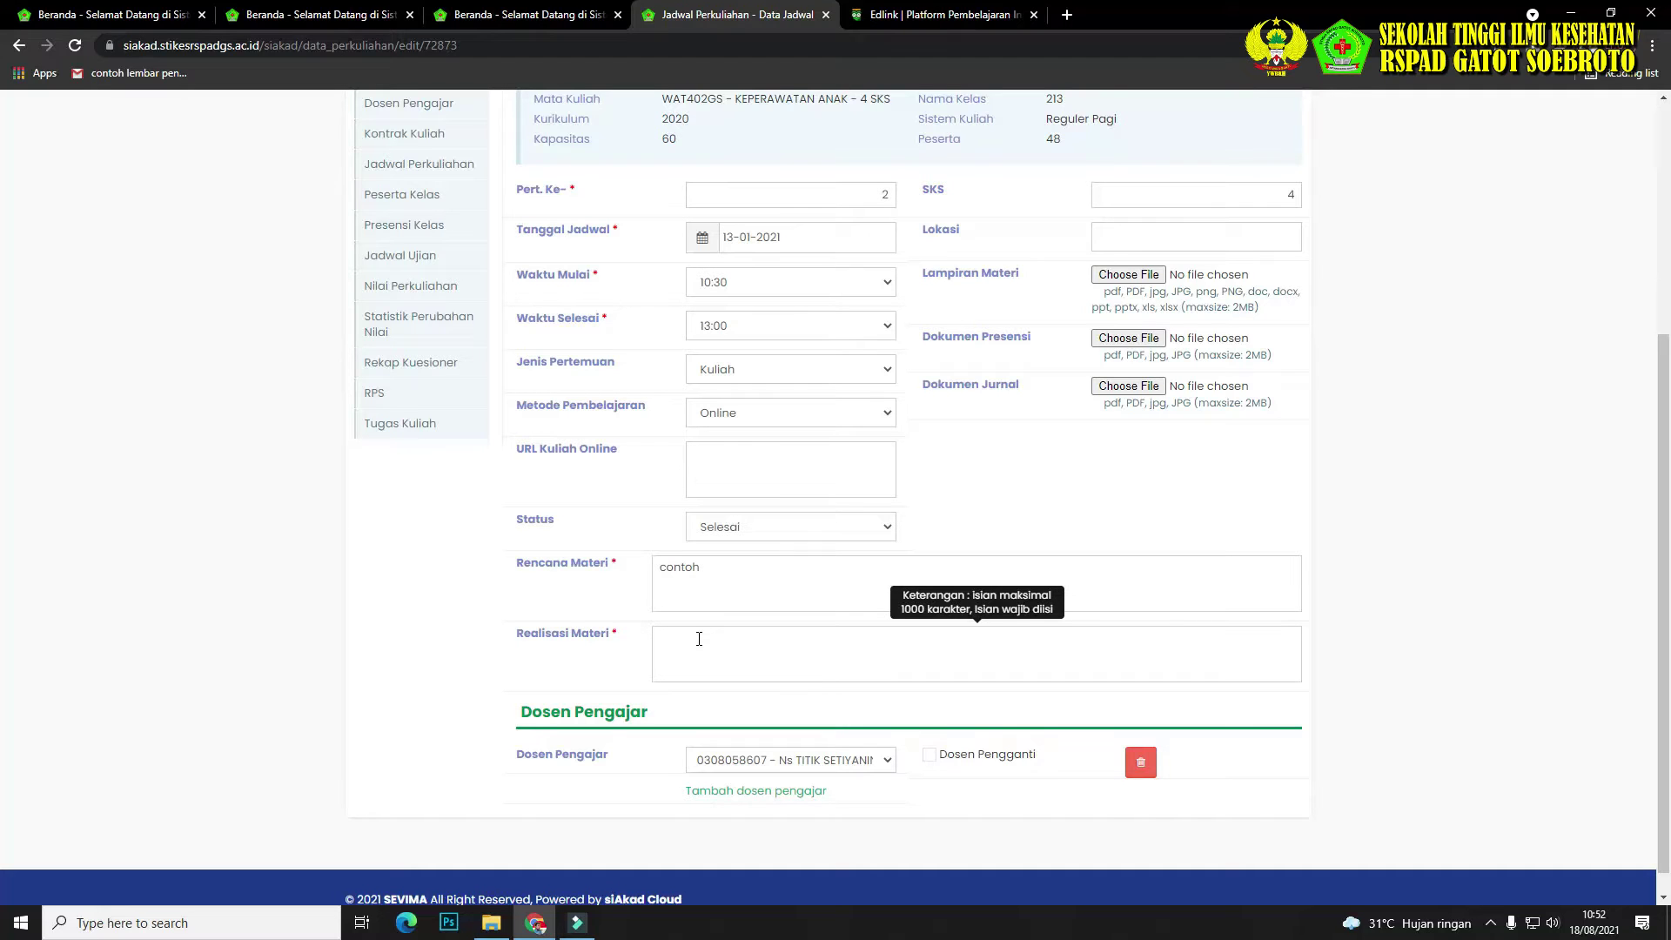
Review the meeting form's file upload fields, material fields and available Status options.
scroll(699, 639, up, 2)
scroll(615, 713, down, 1)
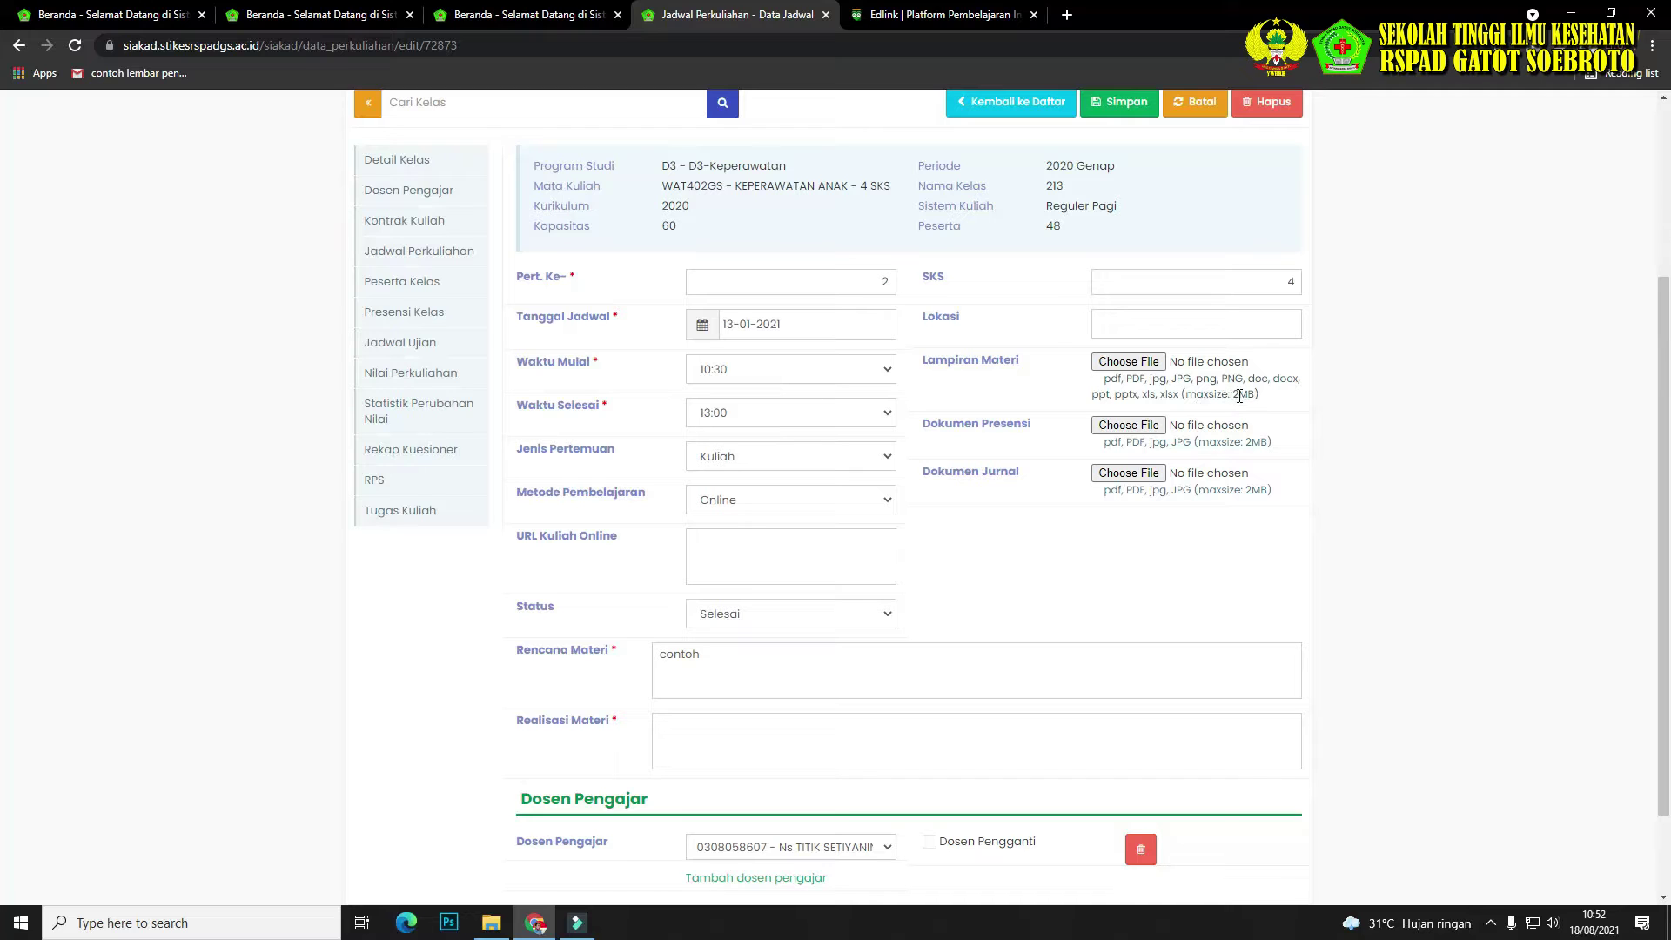
scroll(932, 631, down, 2)
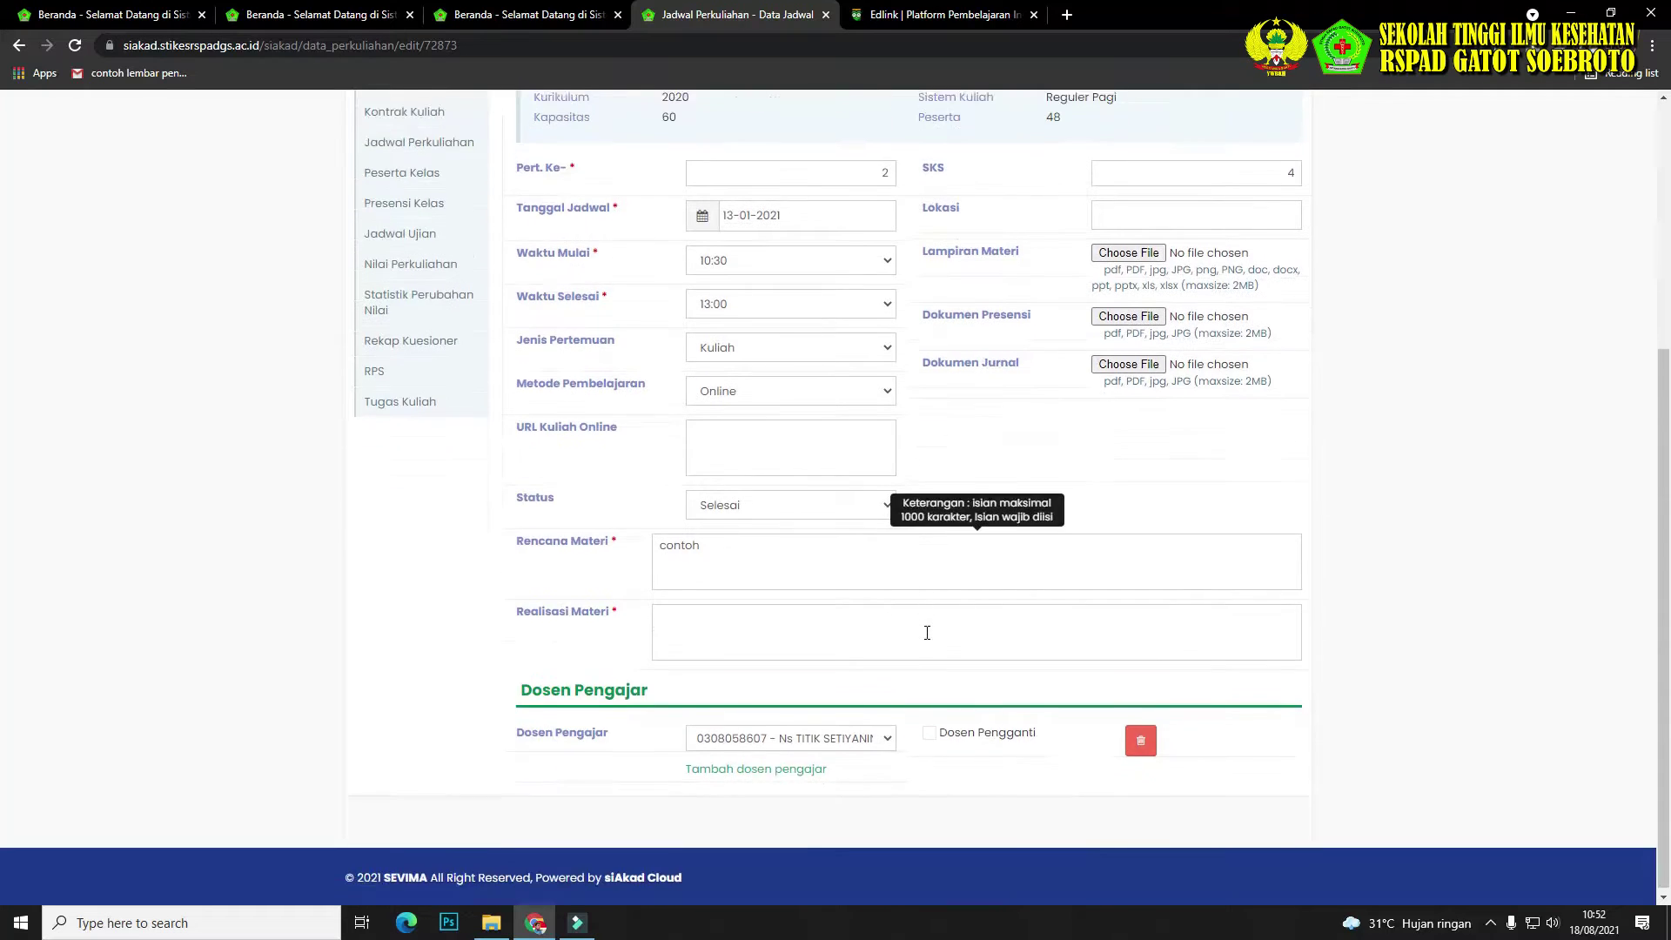
scroll(951, 628, up, 3)
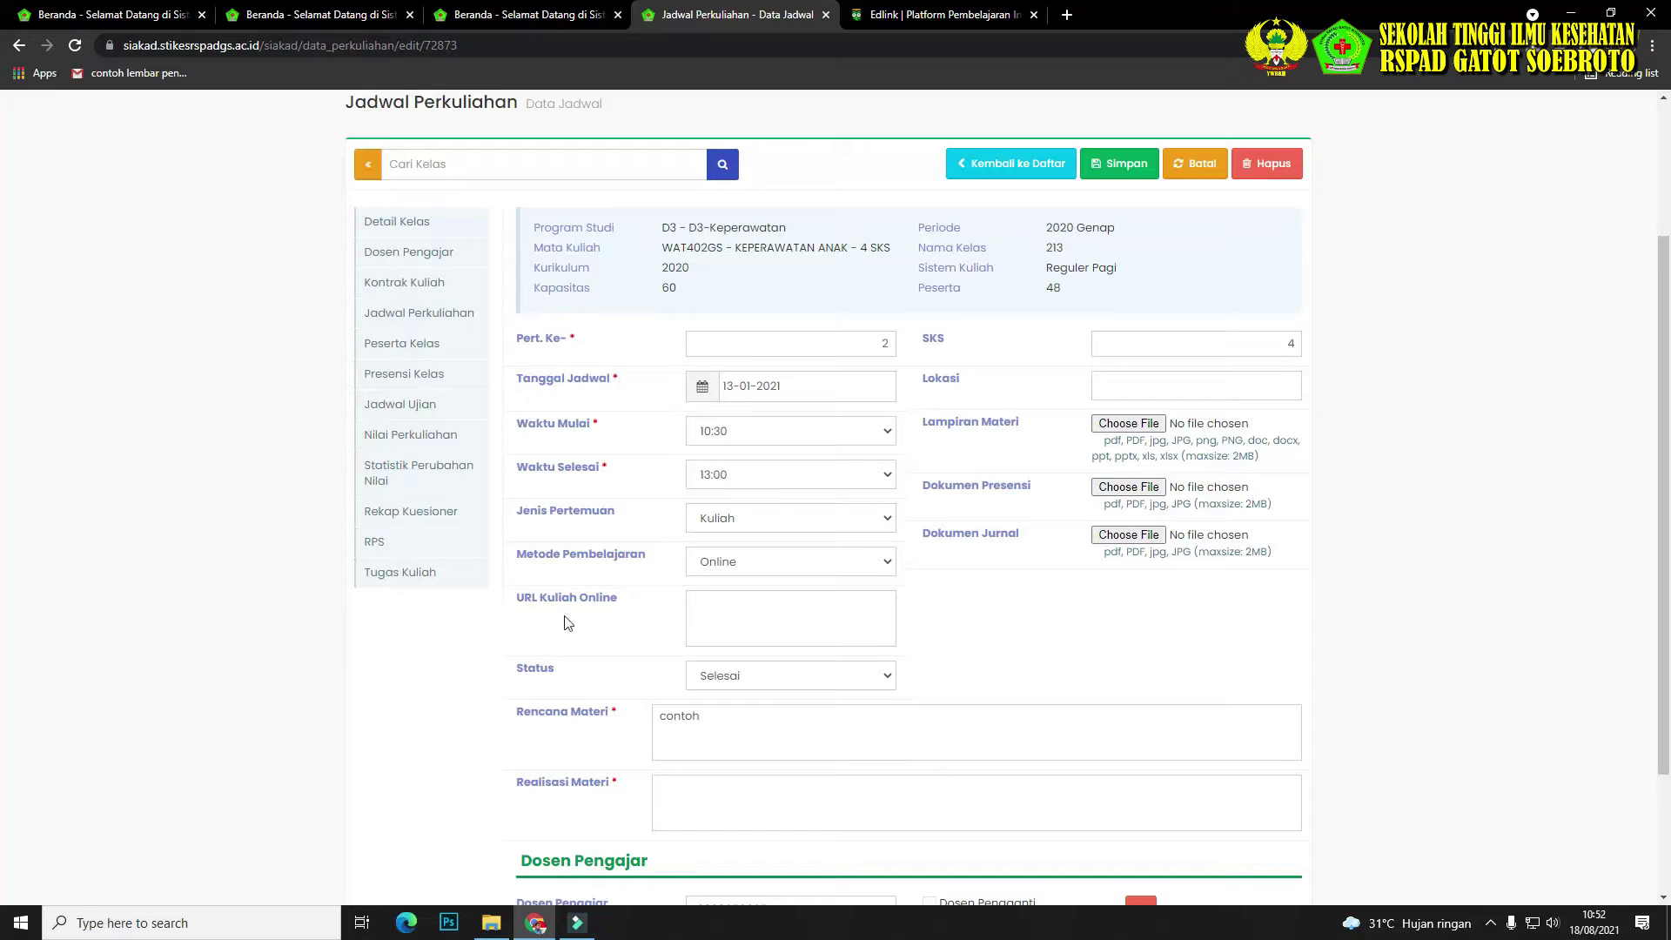
scroll(591, 651, down, 1)
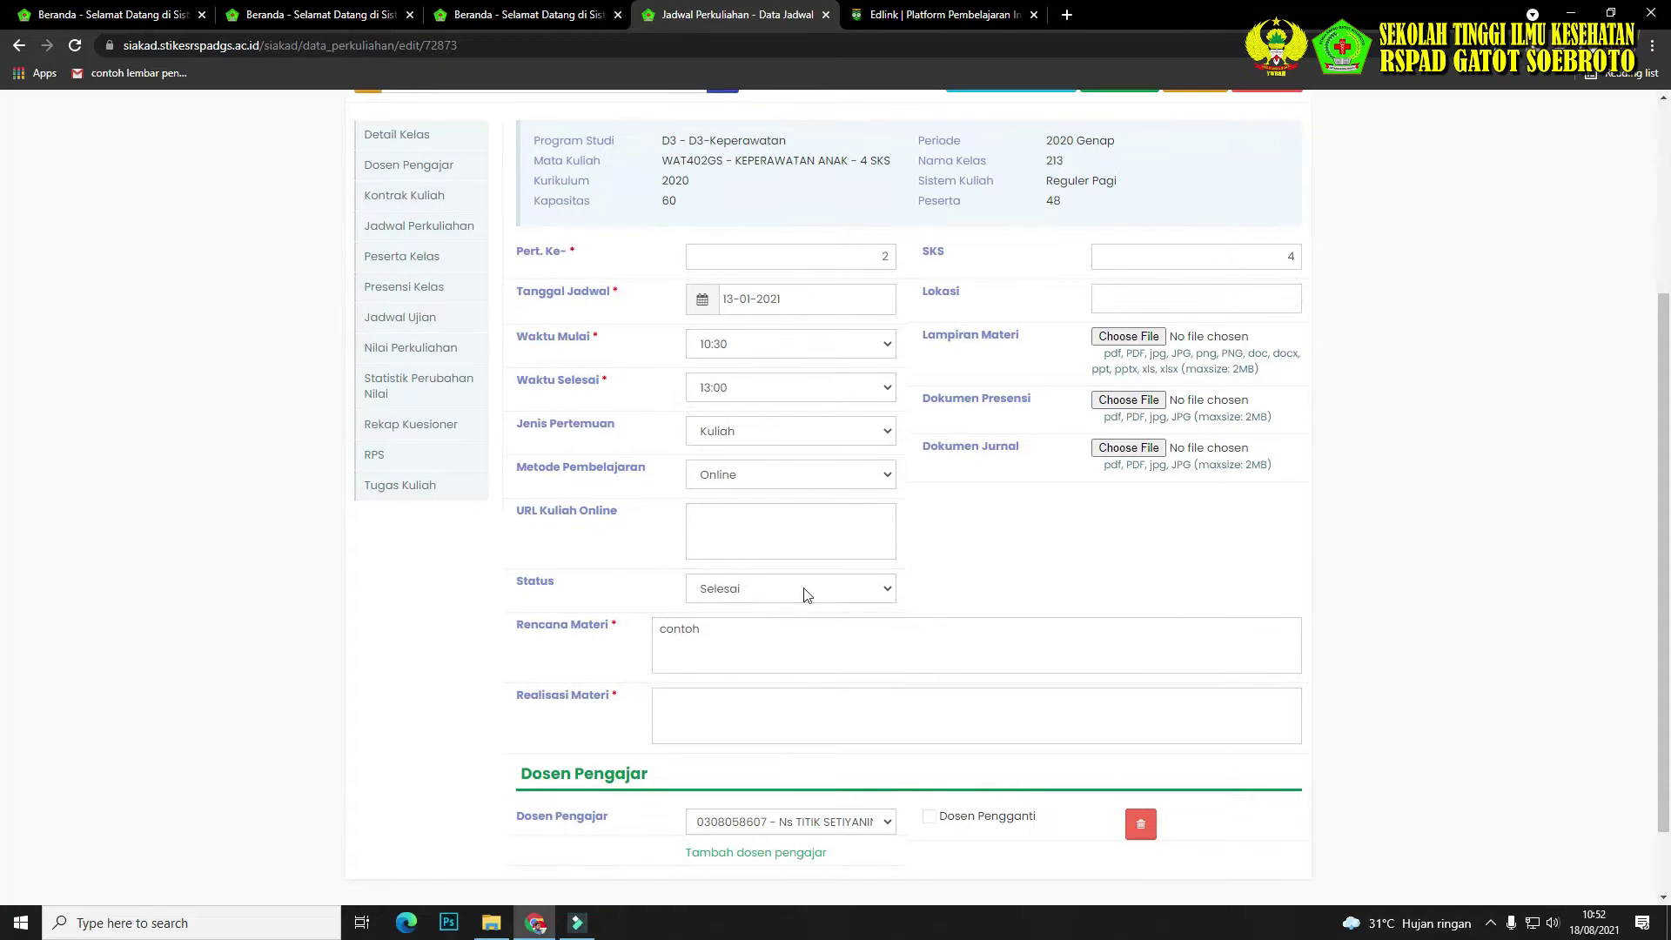
click(852, 588)
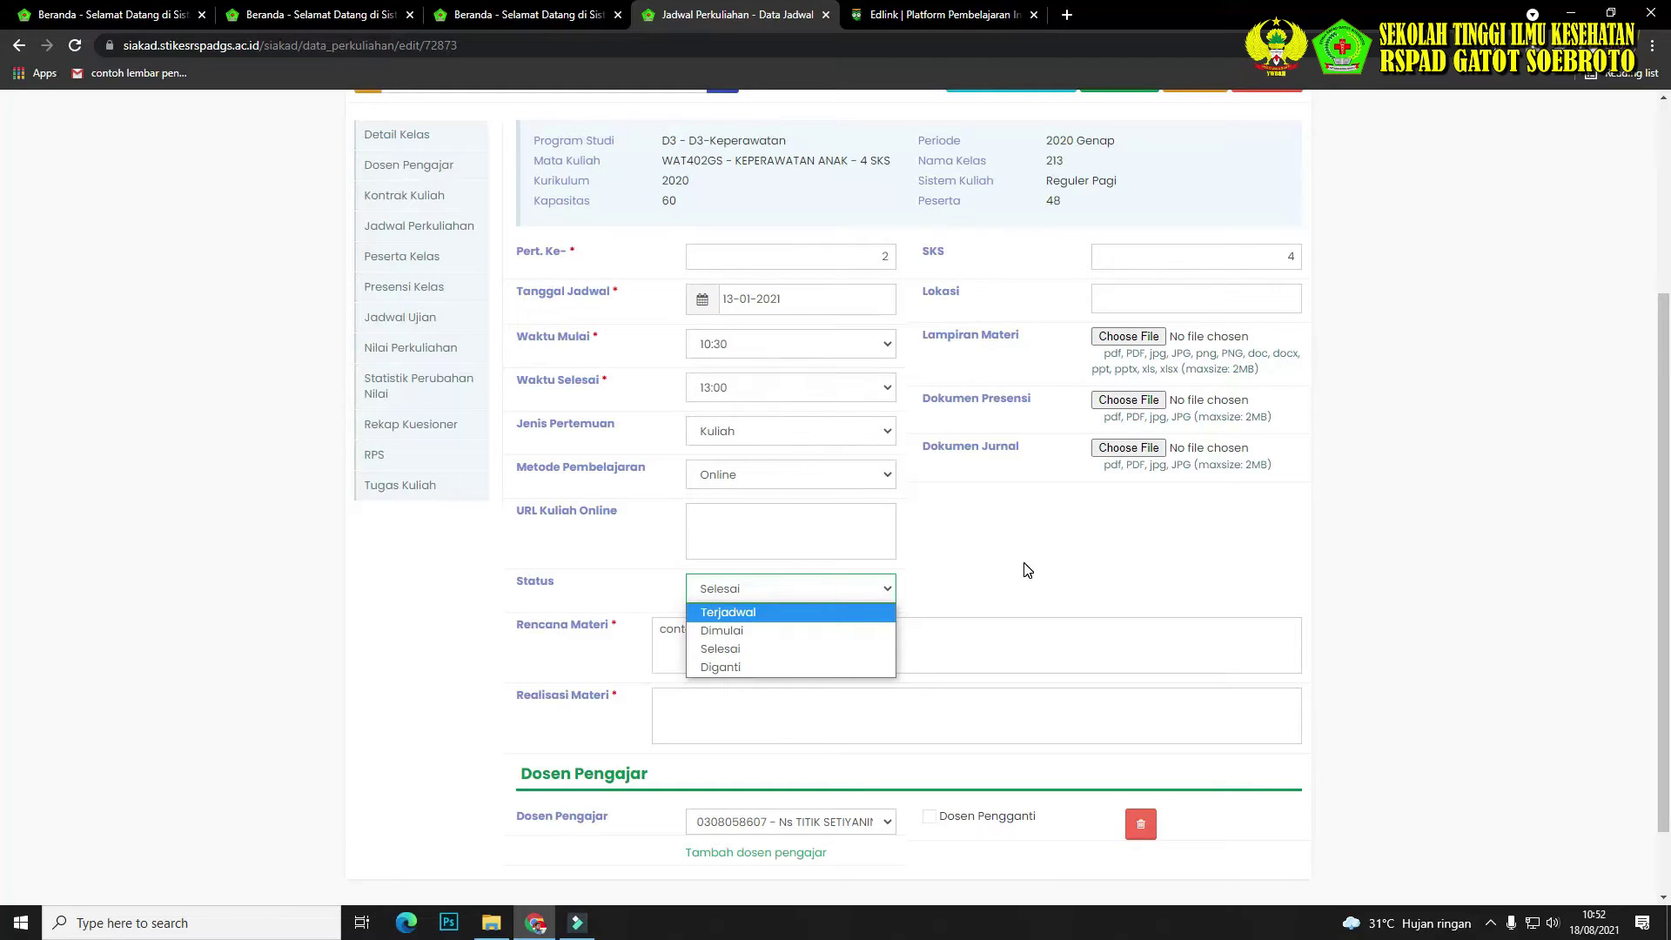
scroll(1028, 569, down, 1)
scroll(1028, 569, up, 1)
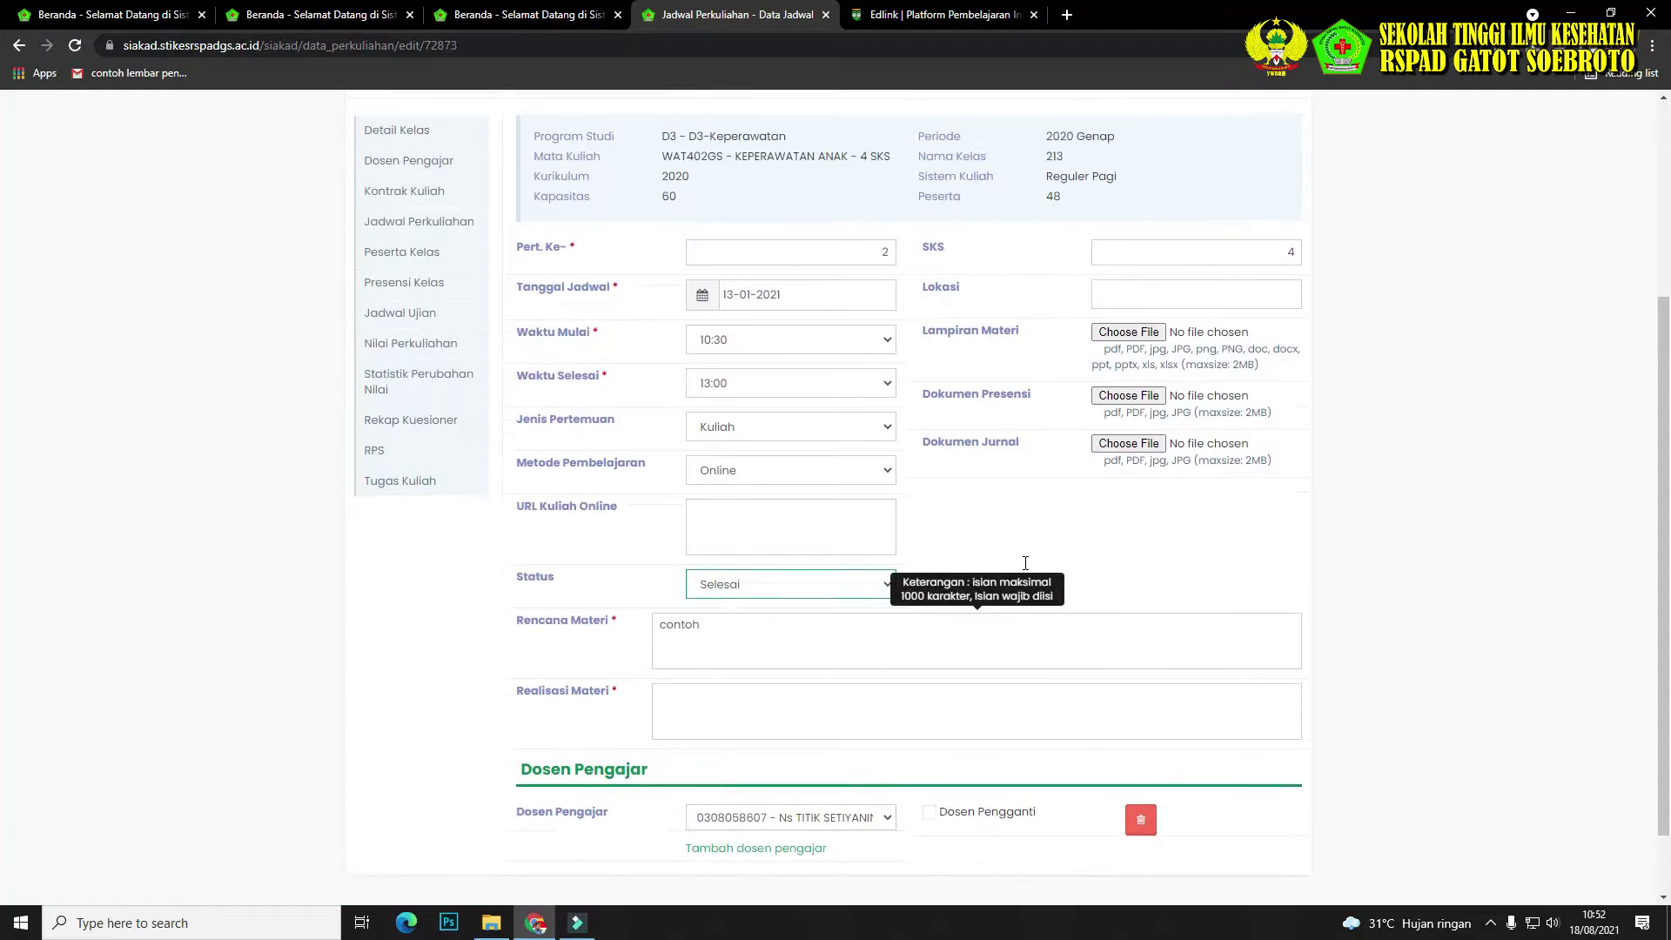
Enter "selesai" as the meeting's Realisasi Materi and save the changes.
click(703, 704)
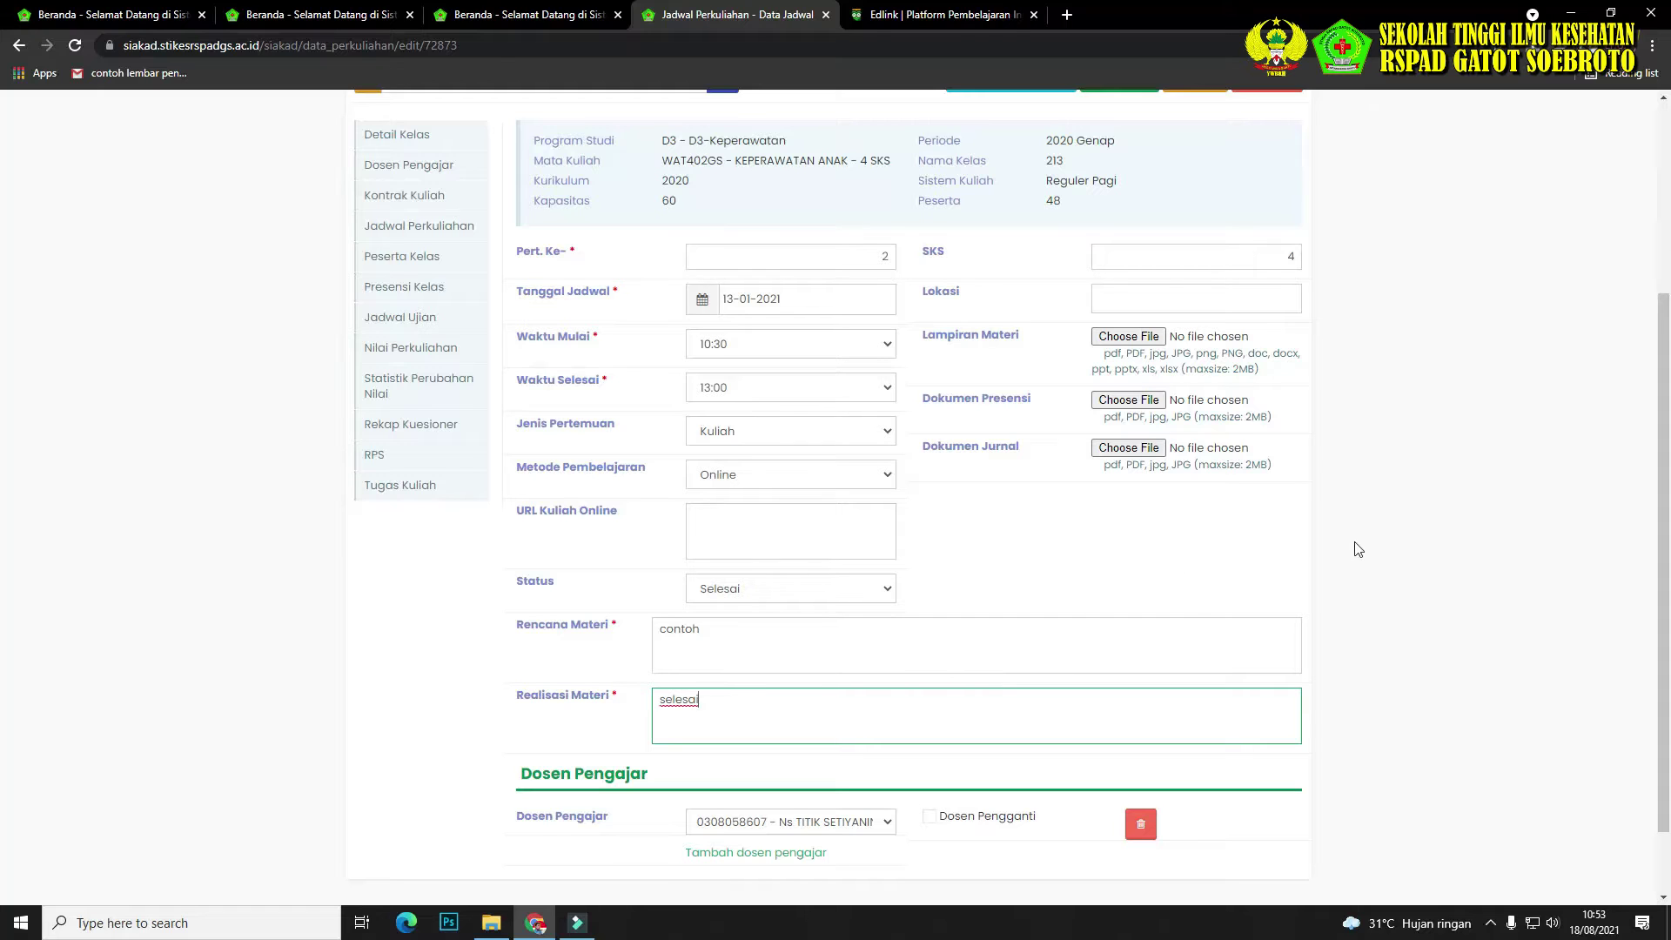
scroll(1376, 536, up, 1)
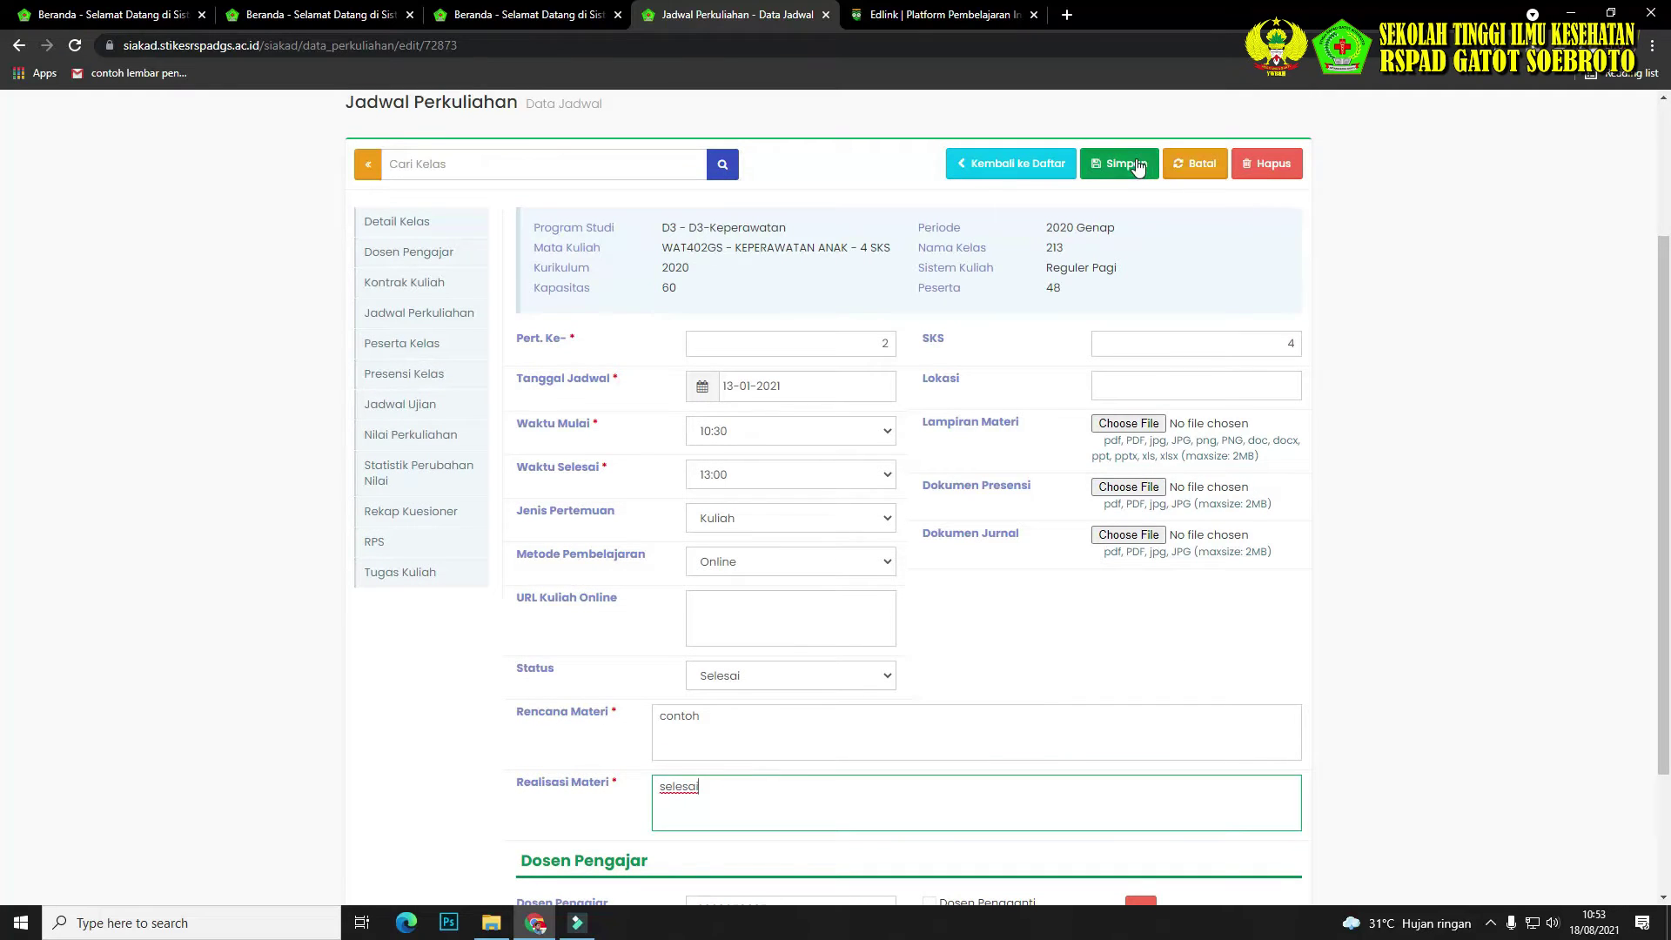
click(1137, 165)
click(1037, 214)
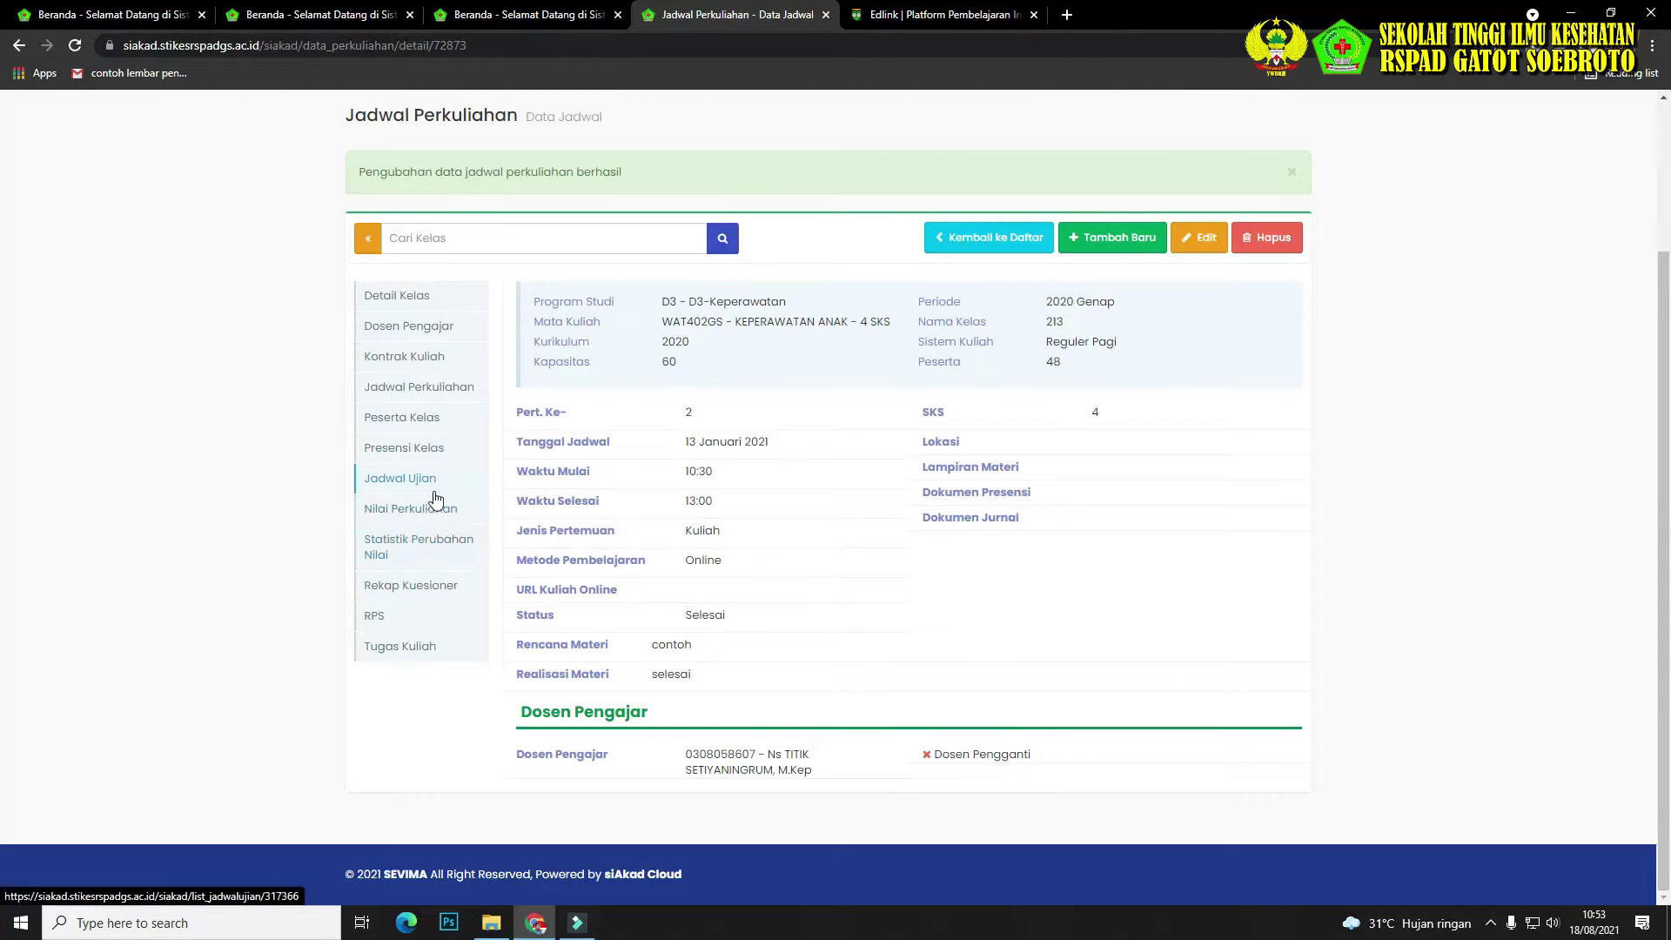
View the class's Presensi Kelas records and return to the meeting list in Jadwal Perkuliahan.
click(413, 453)
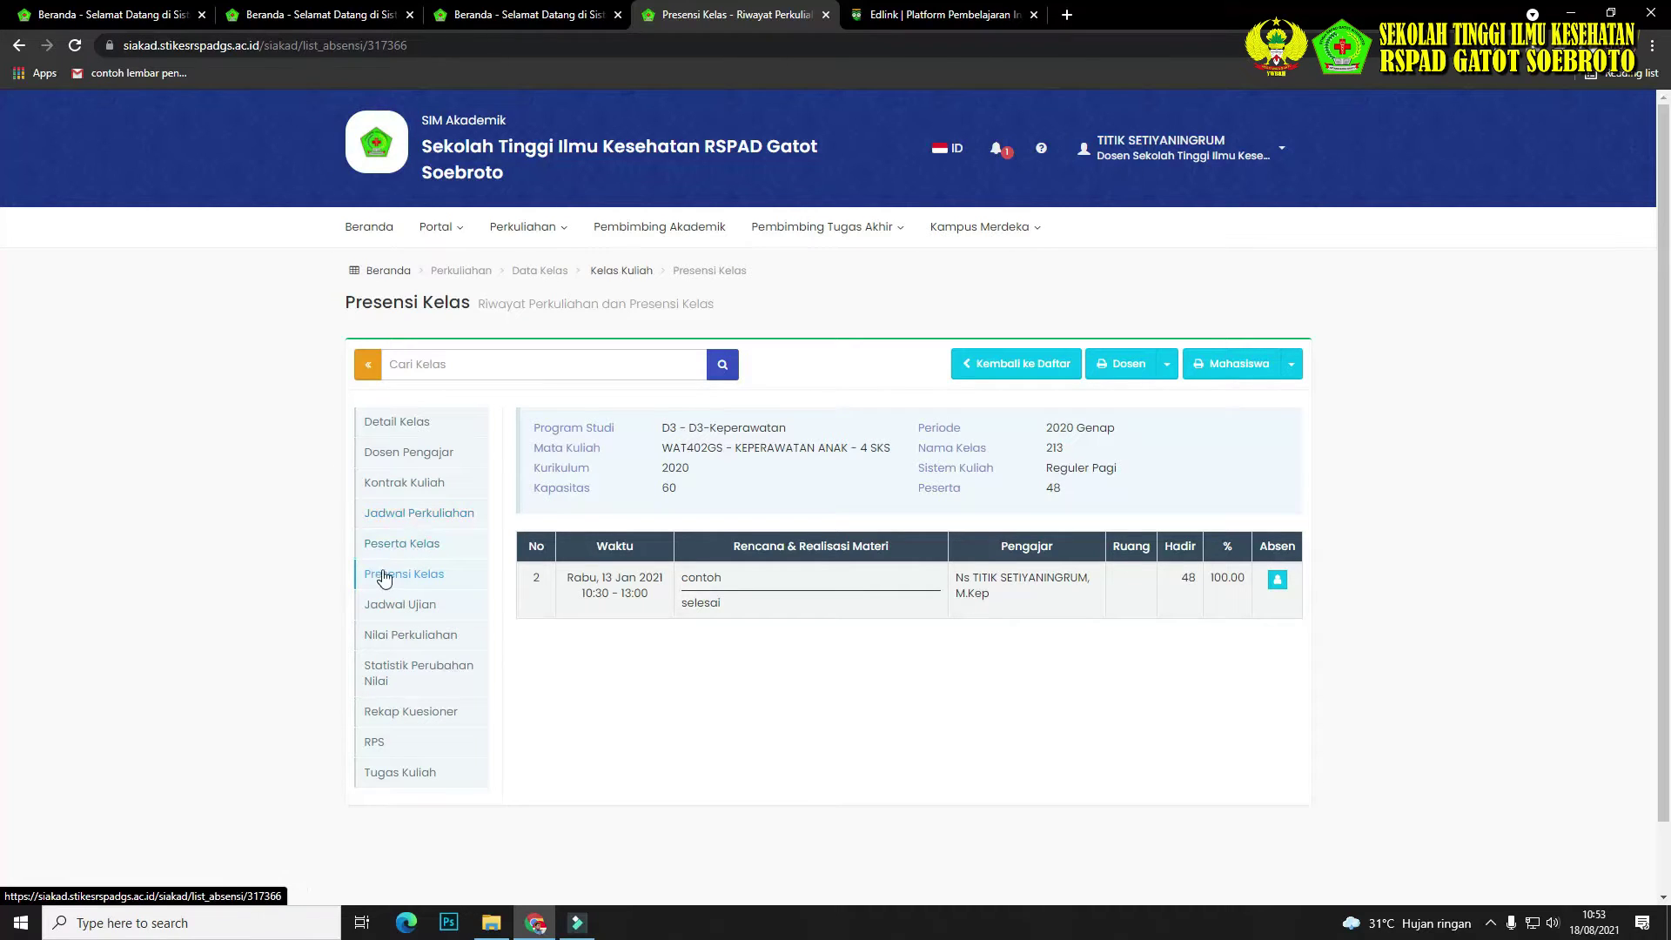
click(429, 520)
scroll(784, 652, down, 4)
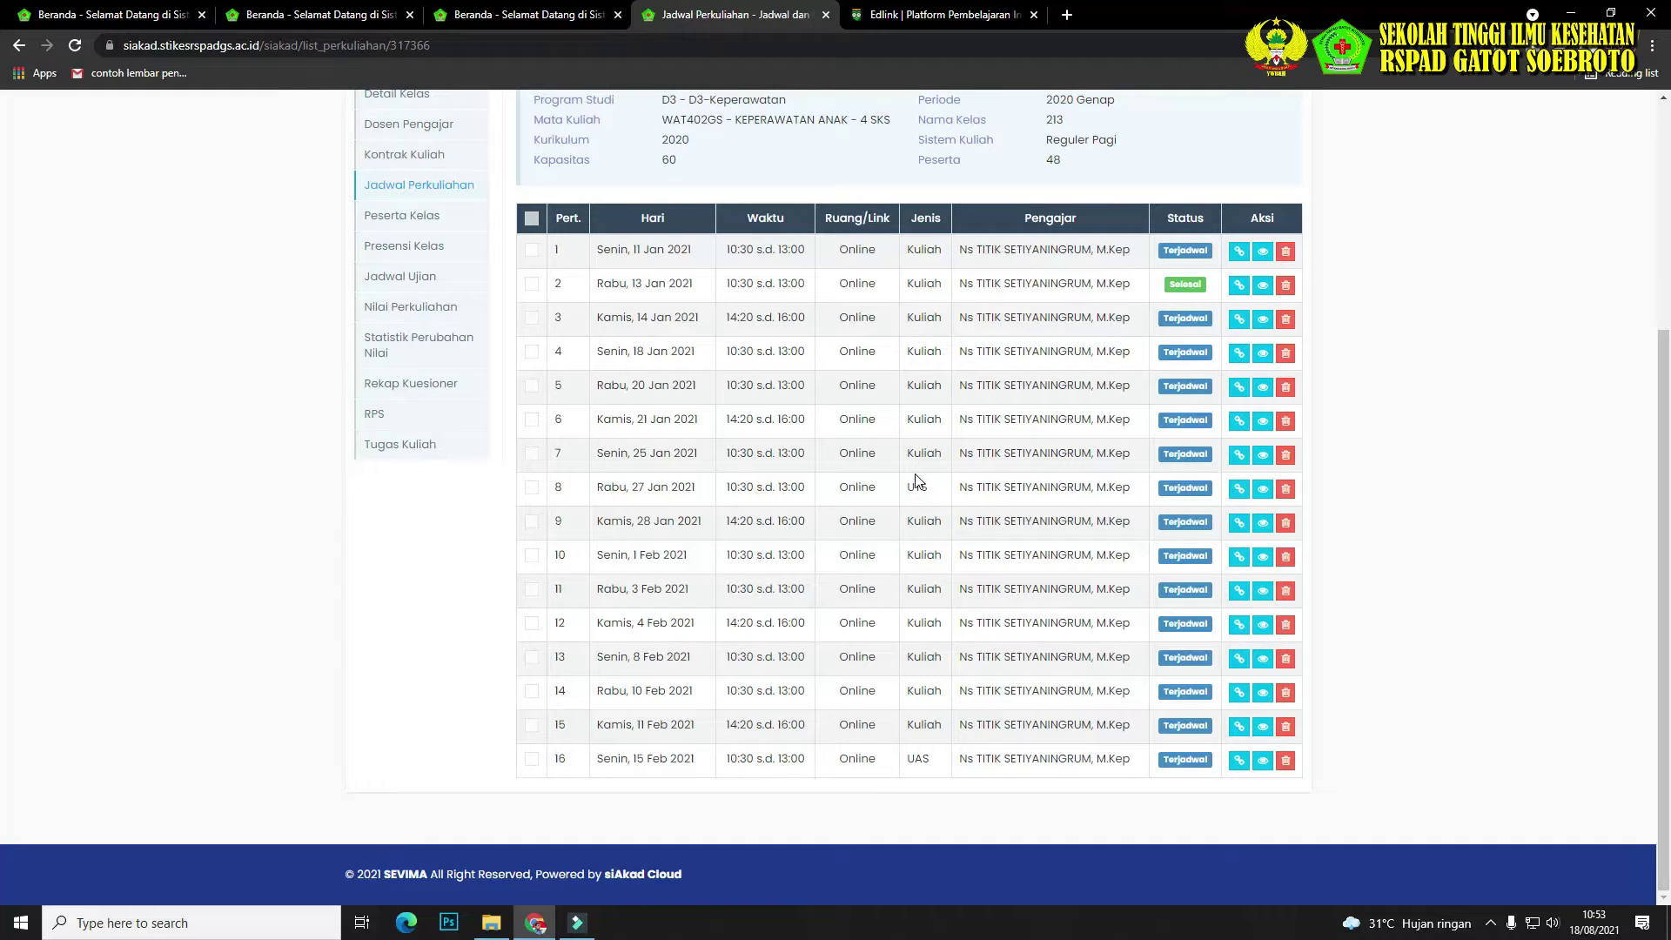
View the Jadwalkan CBT form for the 27 Jan 2021 UTS meeting and close it without saving.
click(1240, 493)
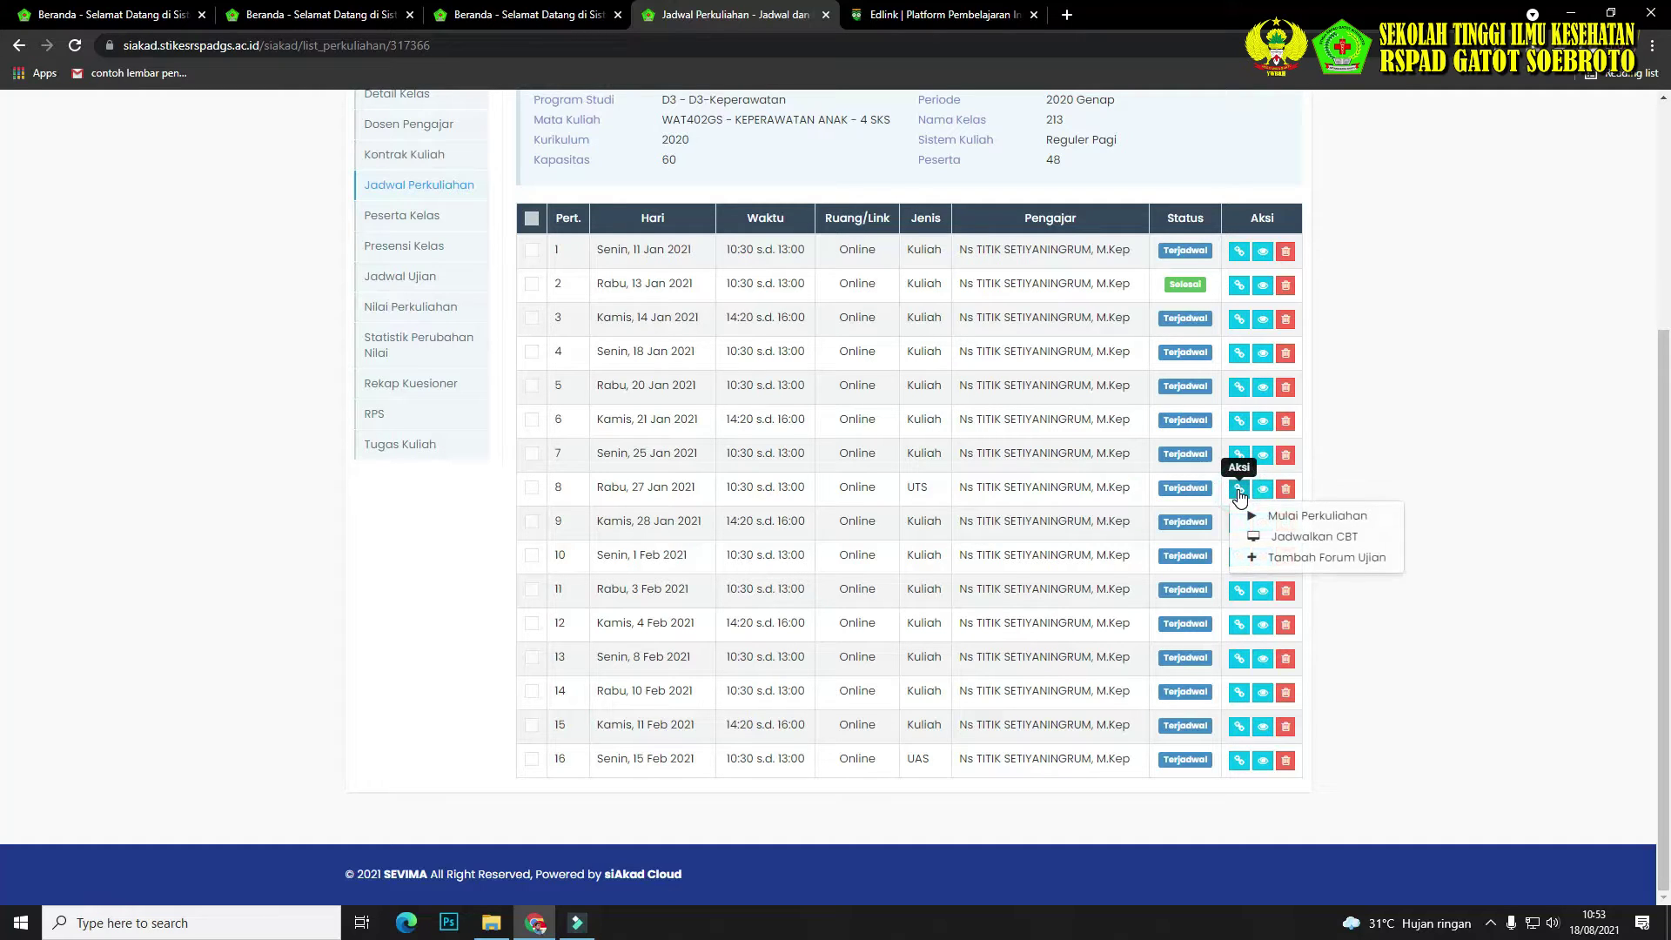
click(1307, 538)
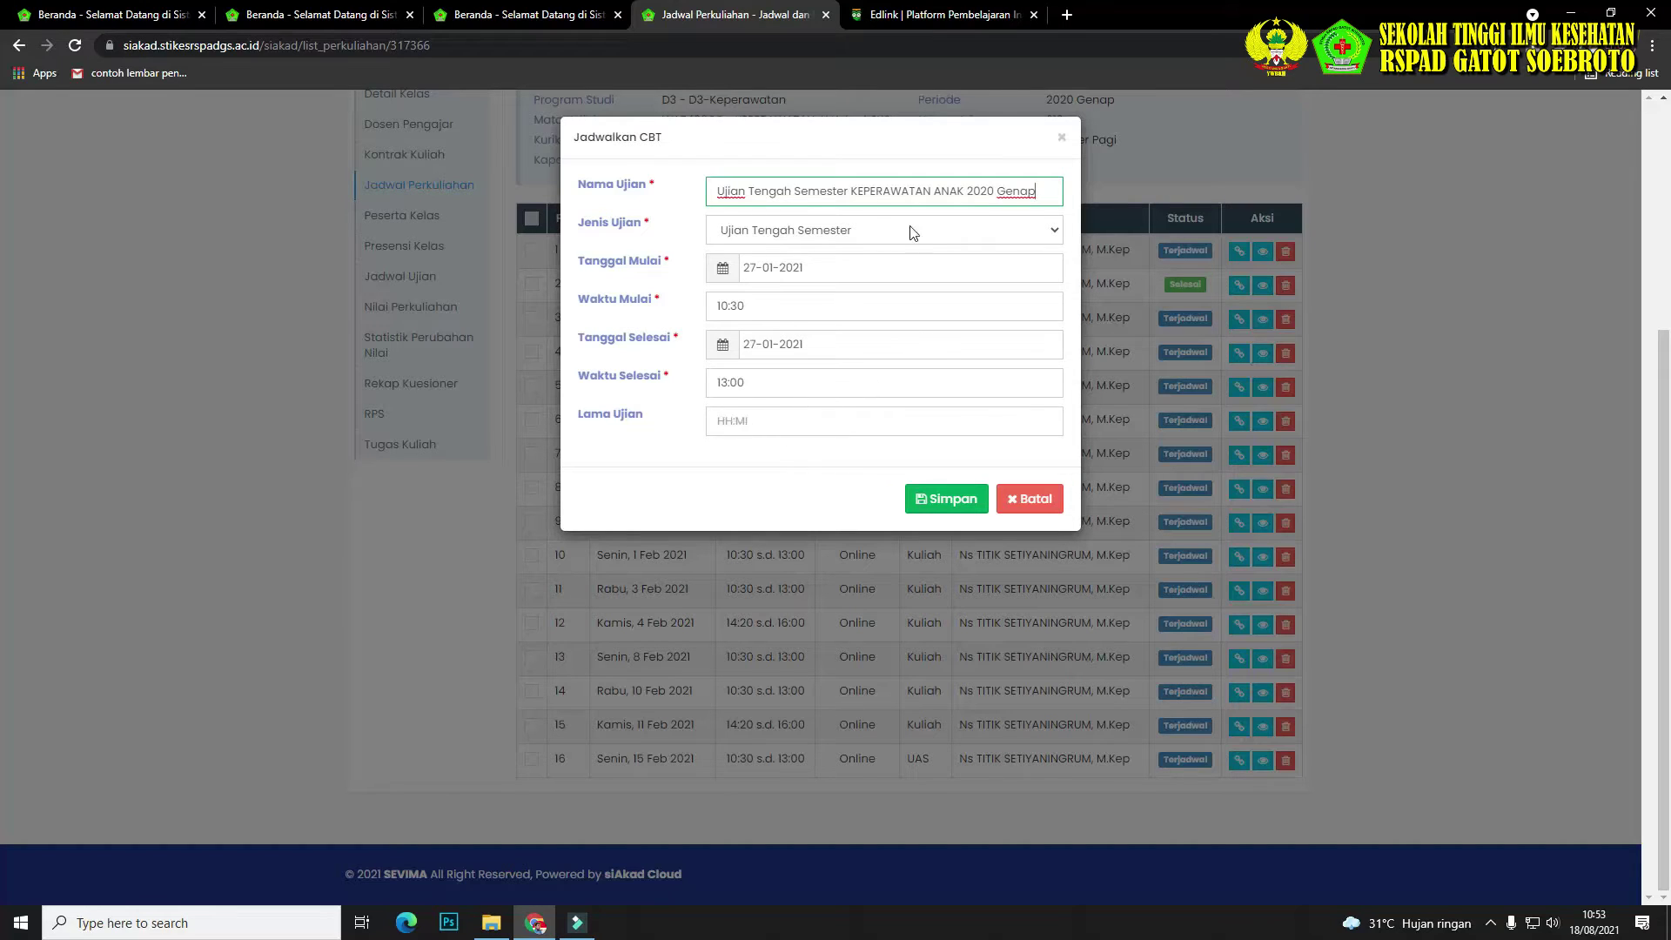
click(1059, 139)
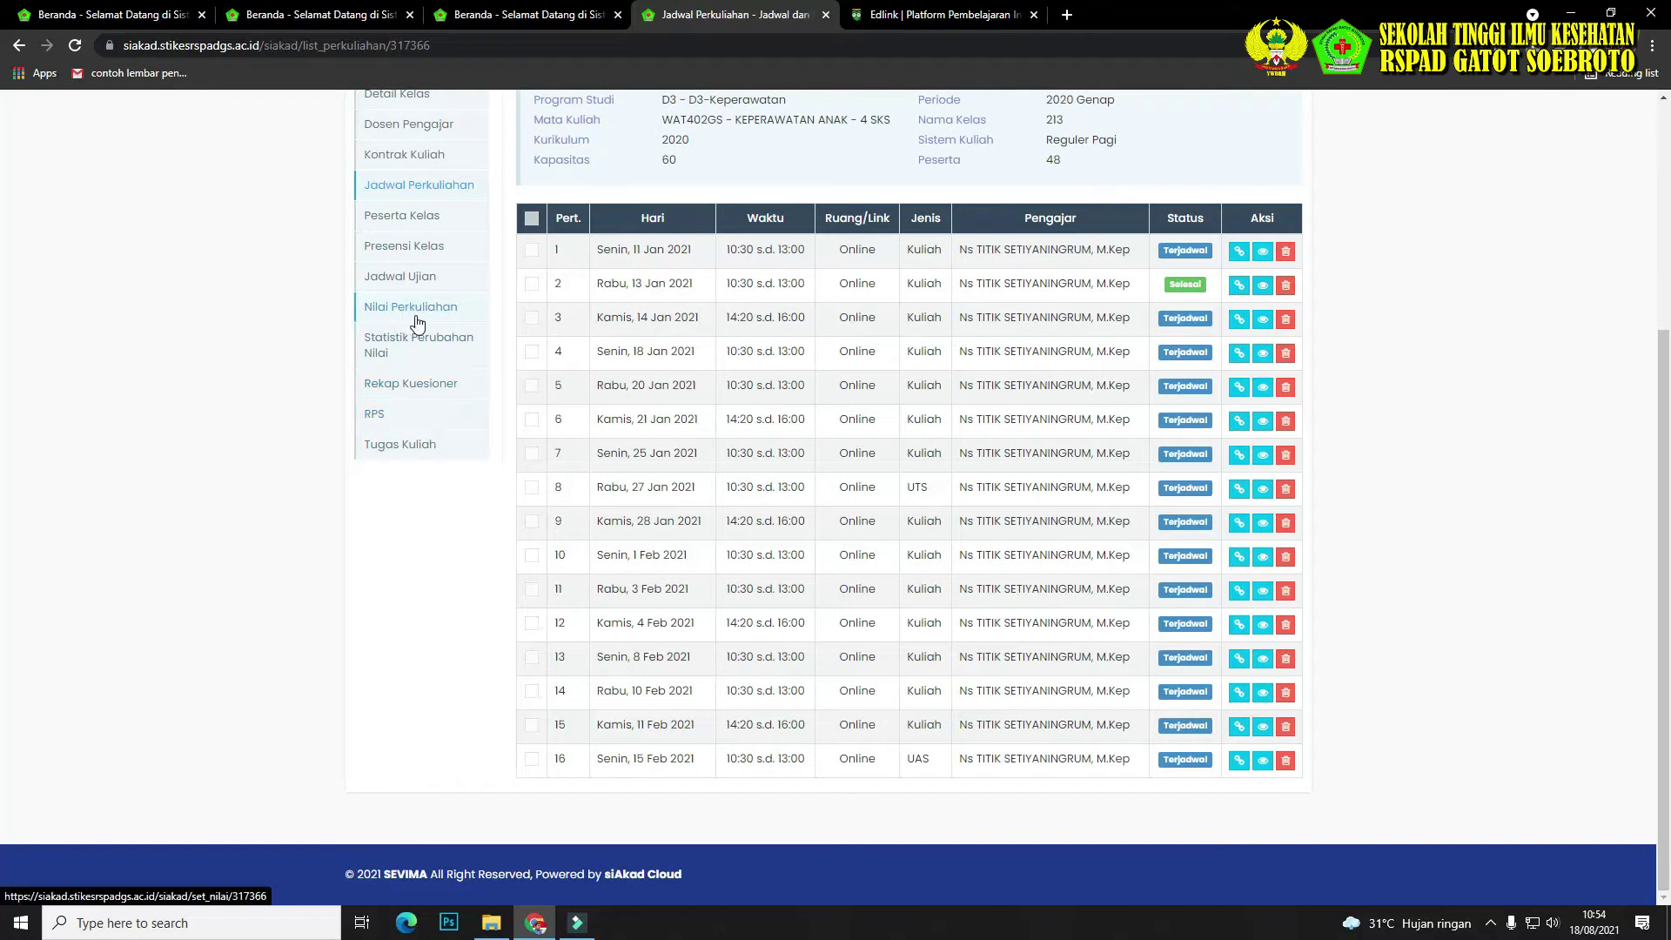
Examine the class's Nilai Perkuliahan table and its grade composition in Komposisi Nilai Kelas.
click(413, 315)
scroll(927, 606, down, 2)
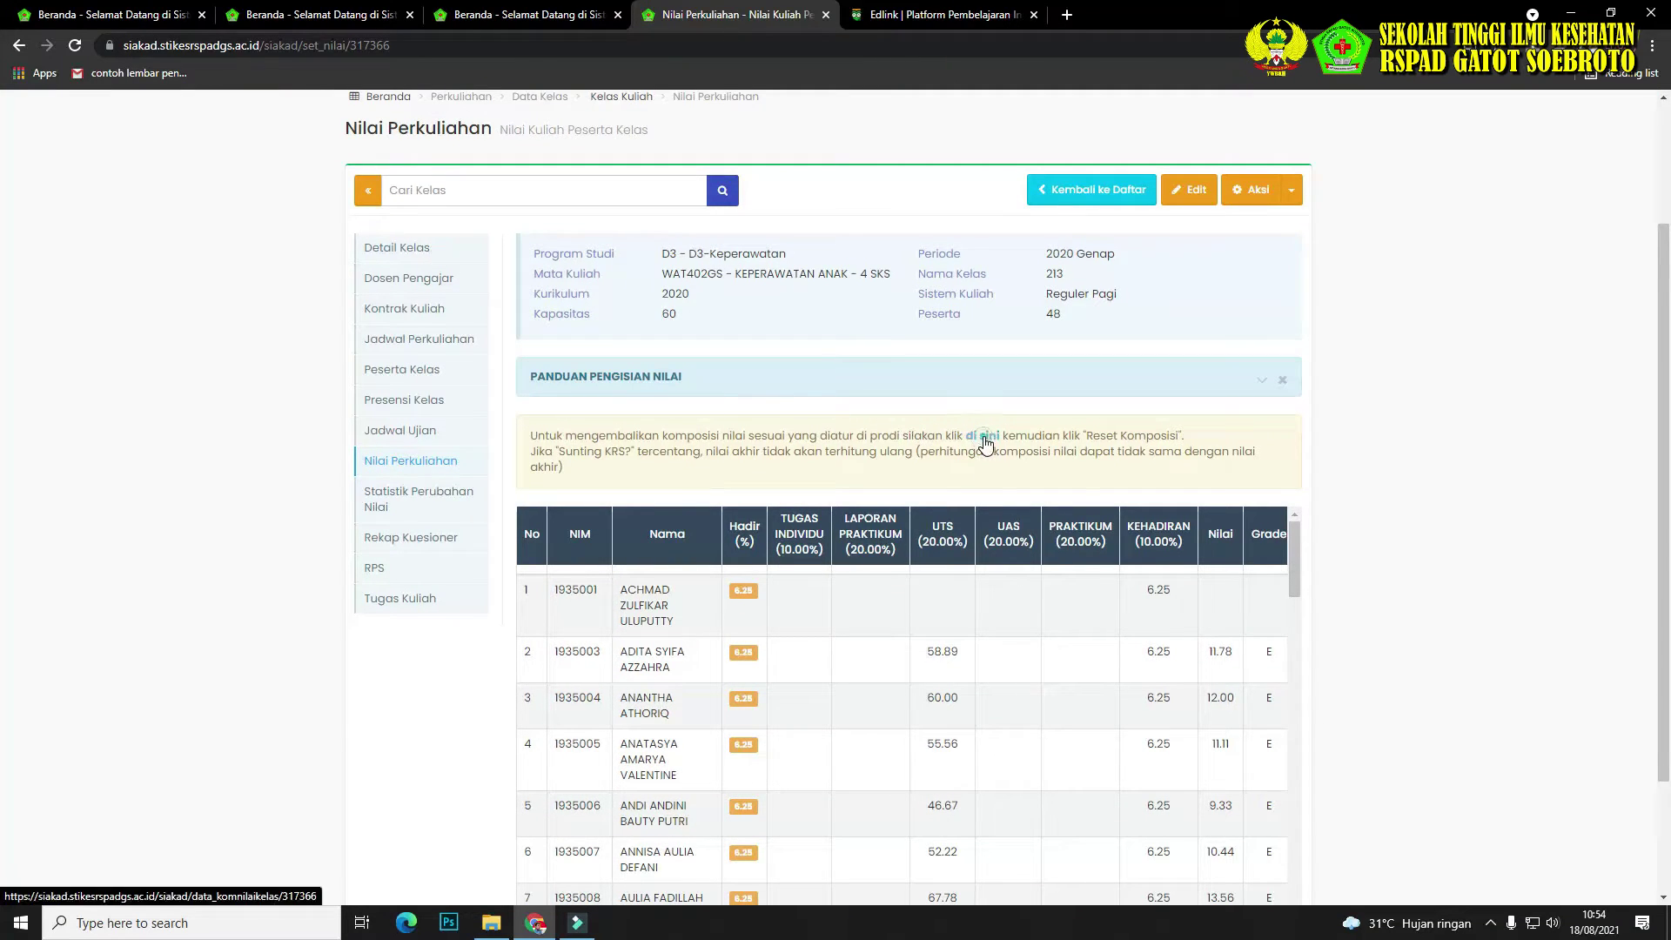
click(983, 436)
scroll(924, 484, down, 3)
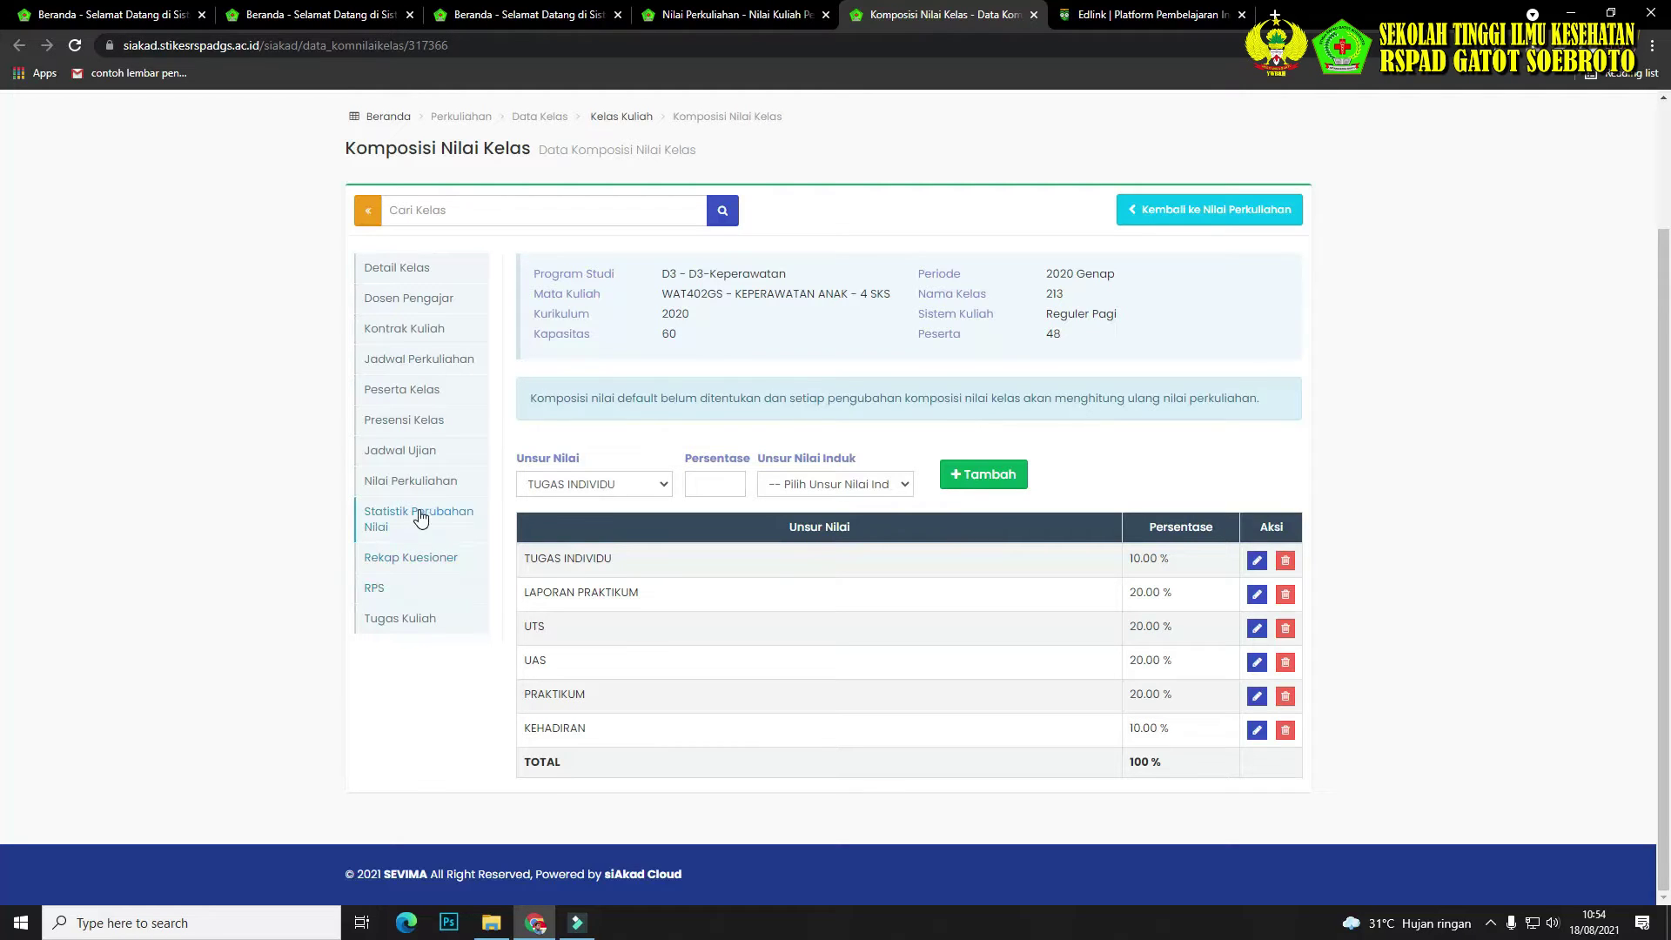
click(411, 482)
scroll(974, 590, down, 3)
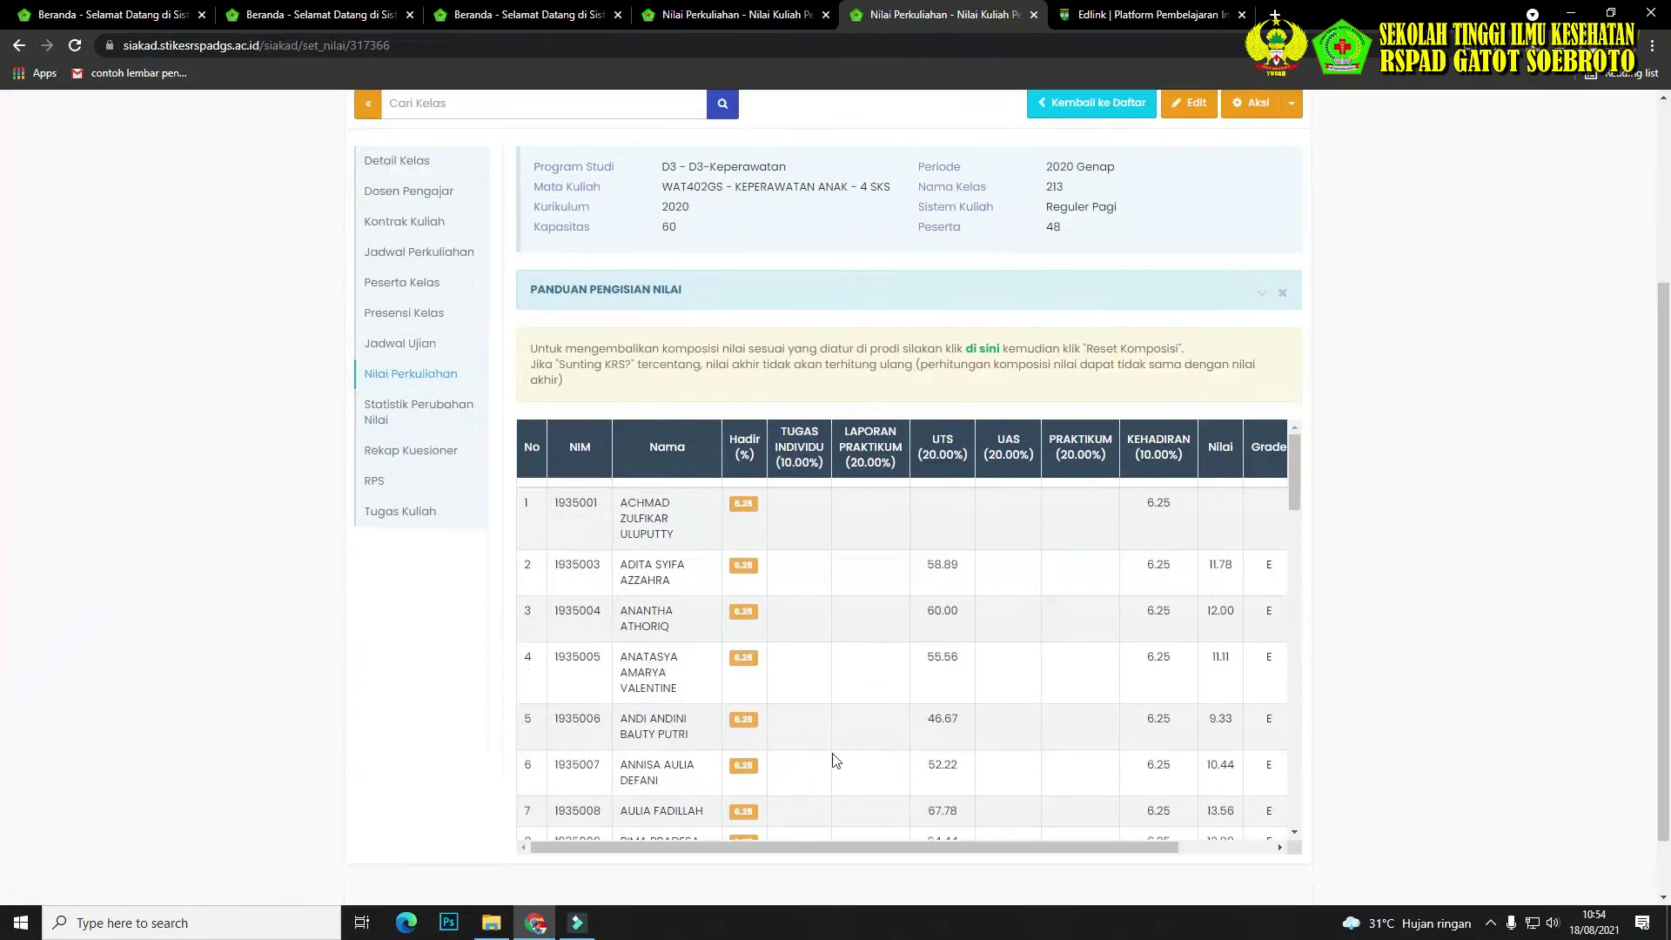
scroll(861, 702, up, 2)
Open Jadwalkan CBT for the 27 Jan 2021 UTS meeting and set Lama Ujian to 01:00.
click(410, 426)
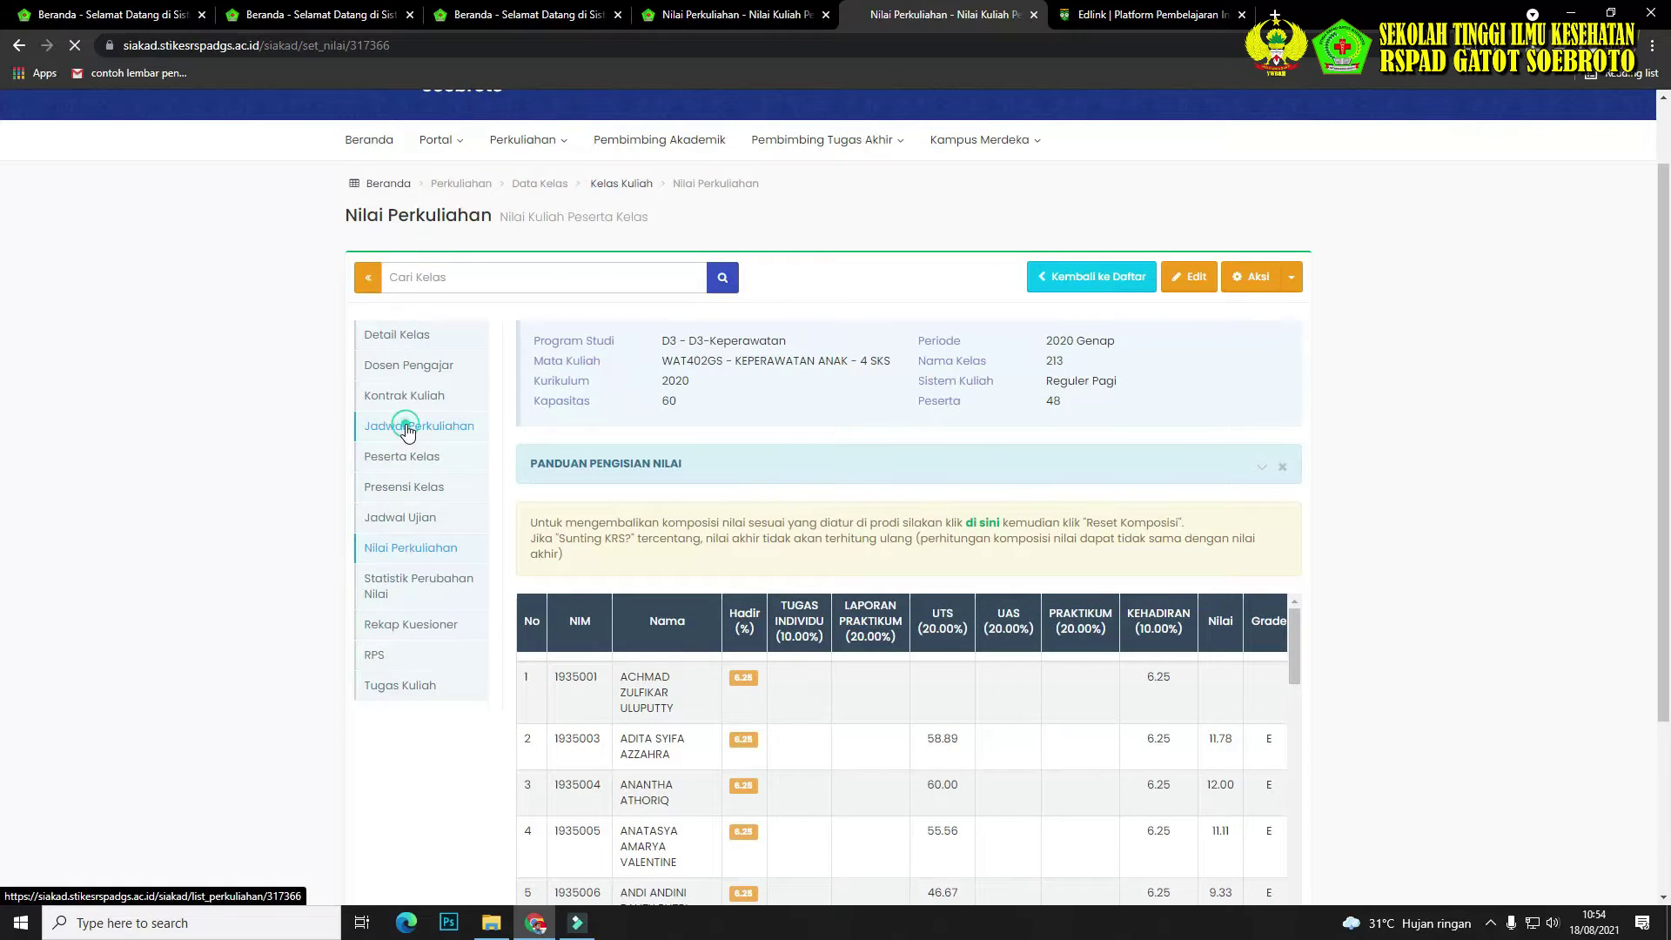
scroll(574, 611, down, 3)
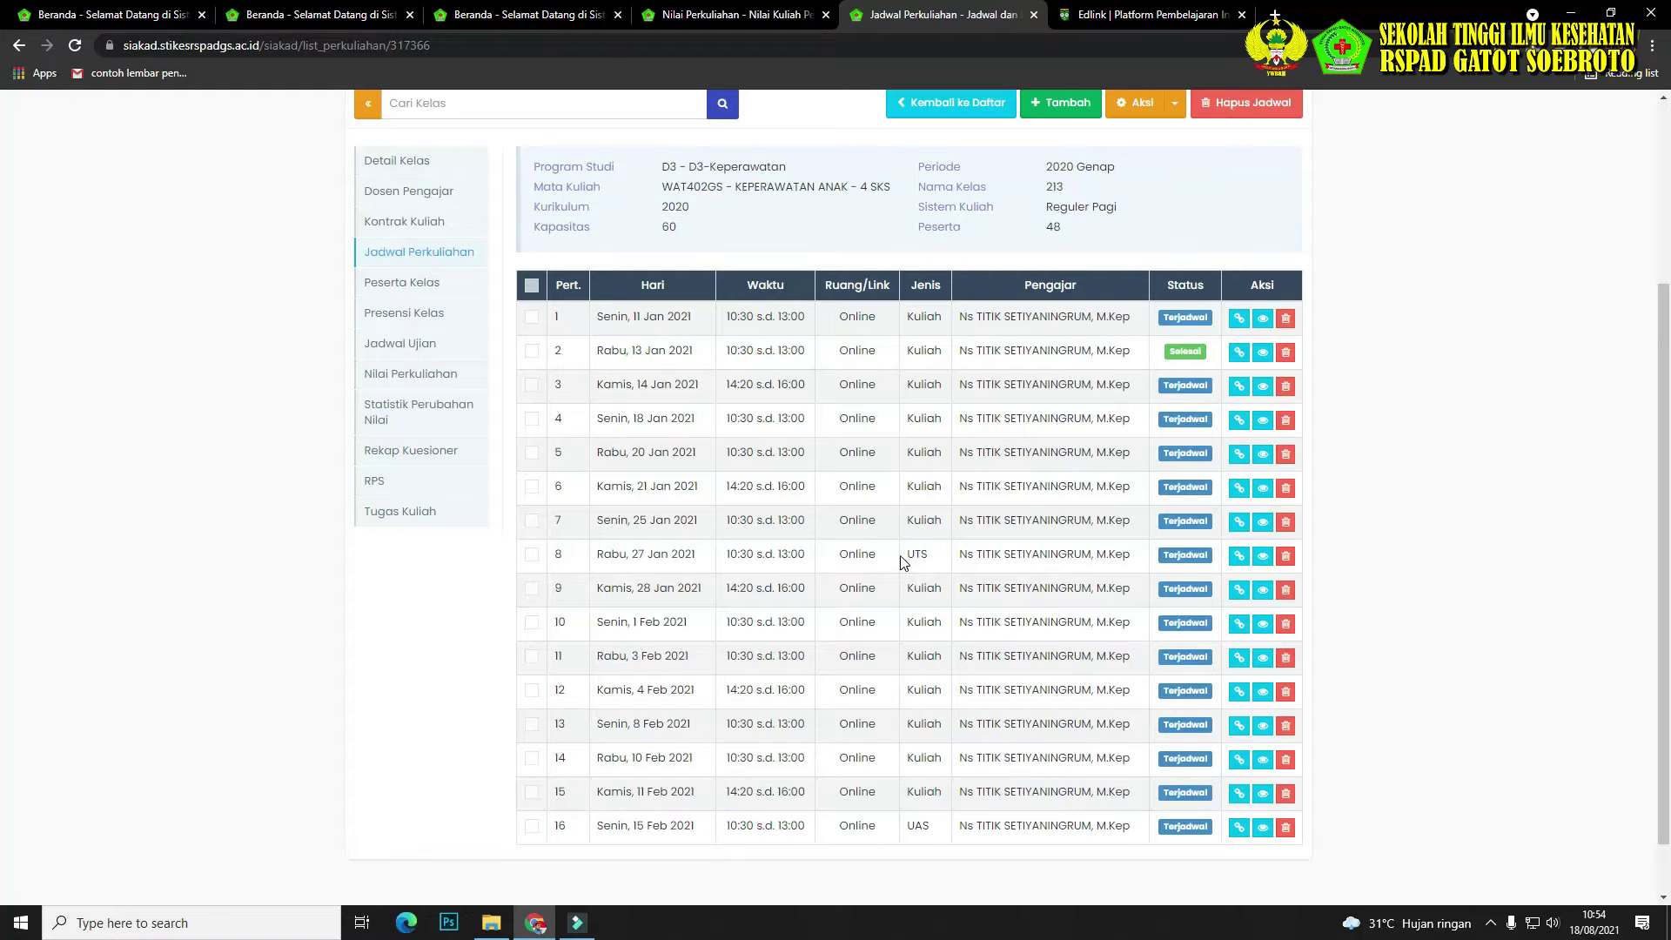
click(1240, 558)
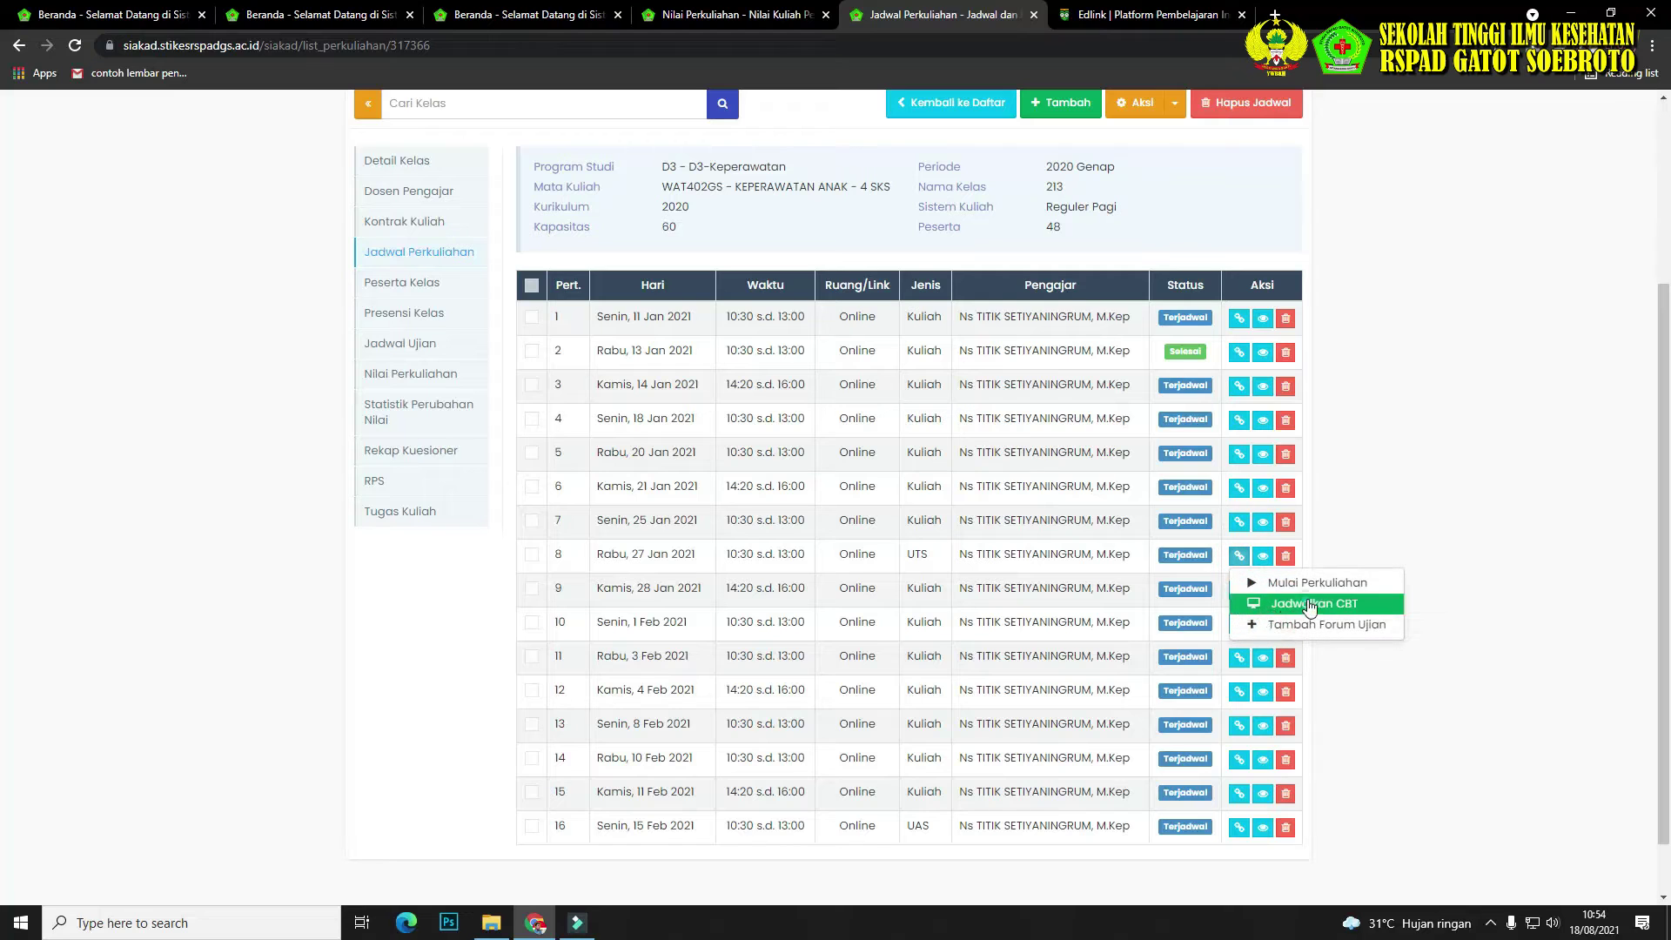
click(1307, 600)
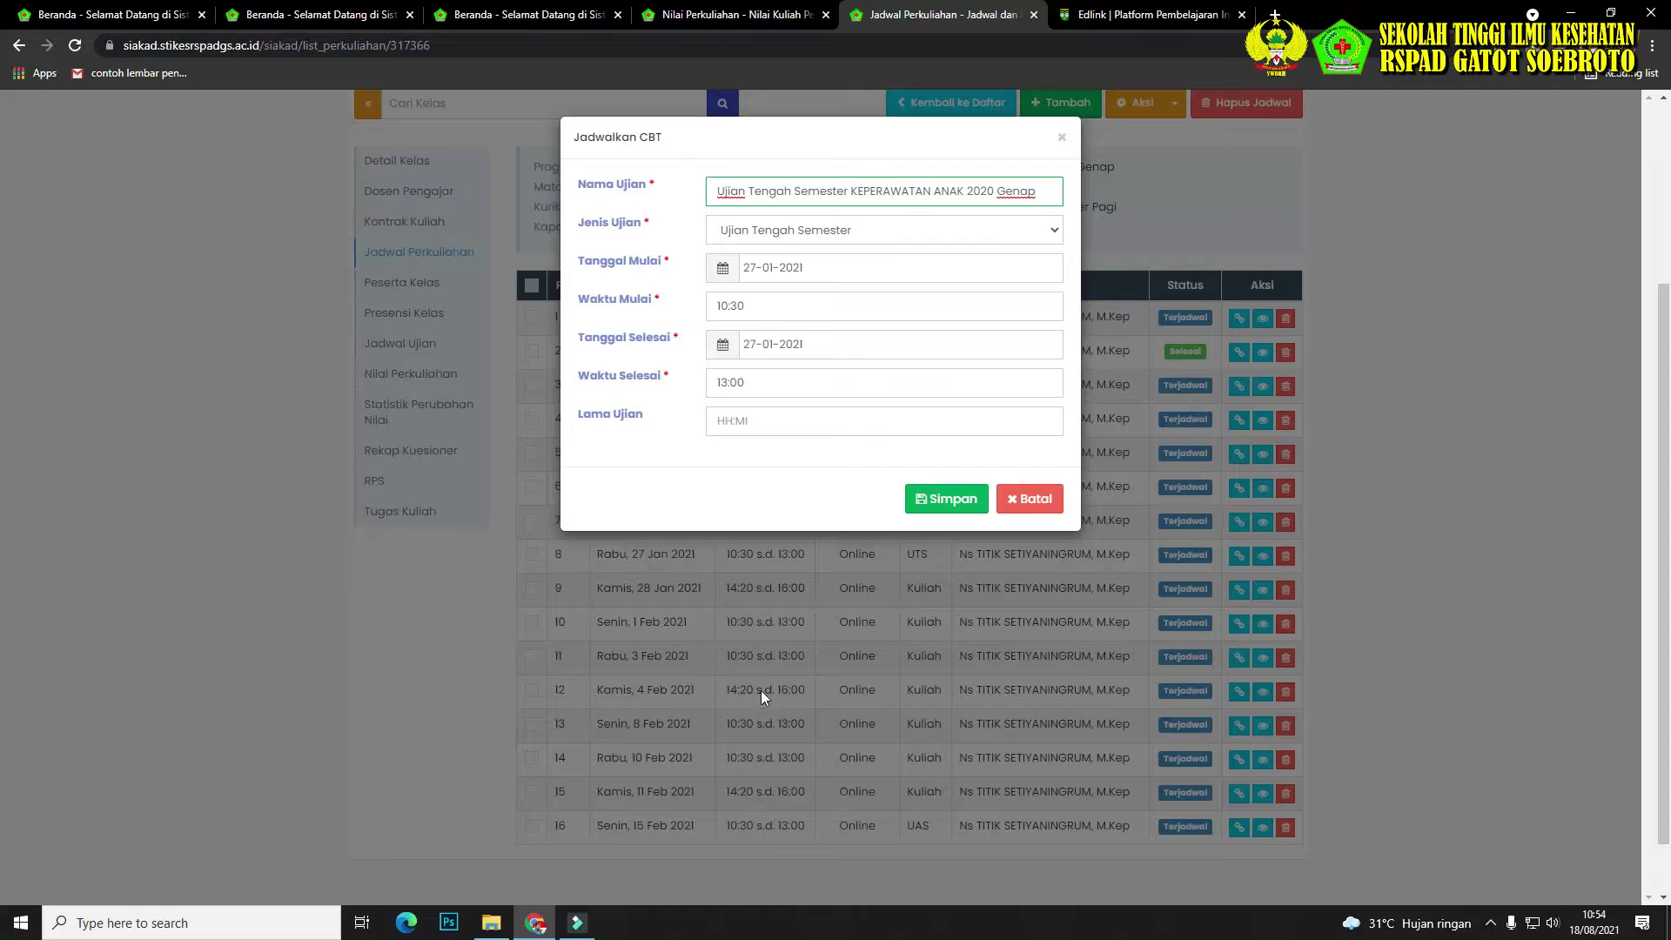
click(720, 423)
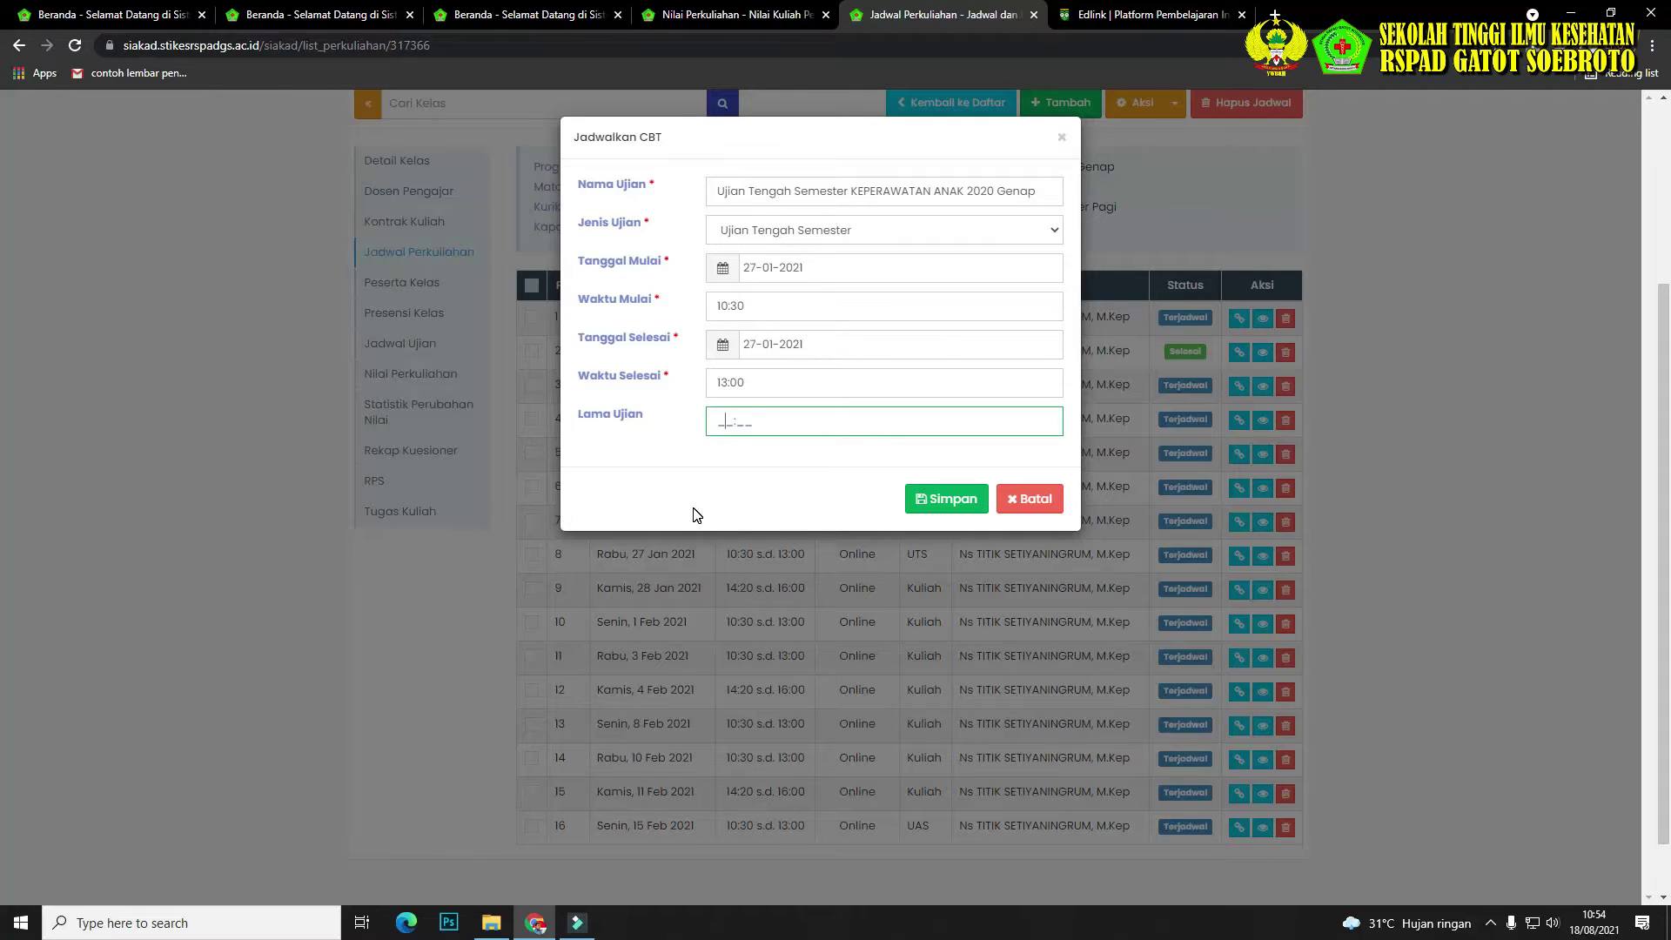
click(721, 419)
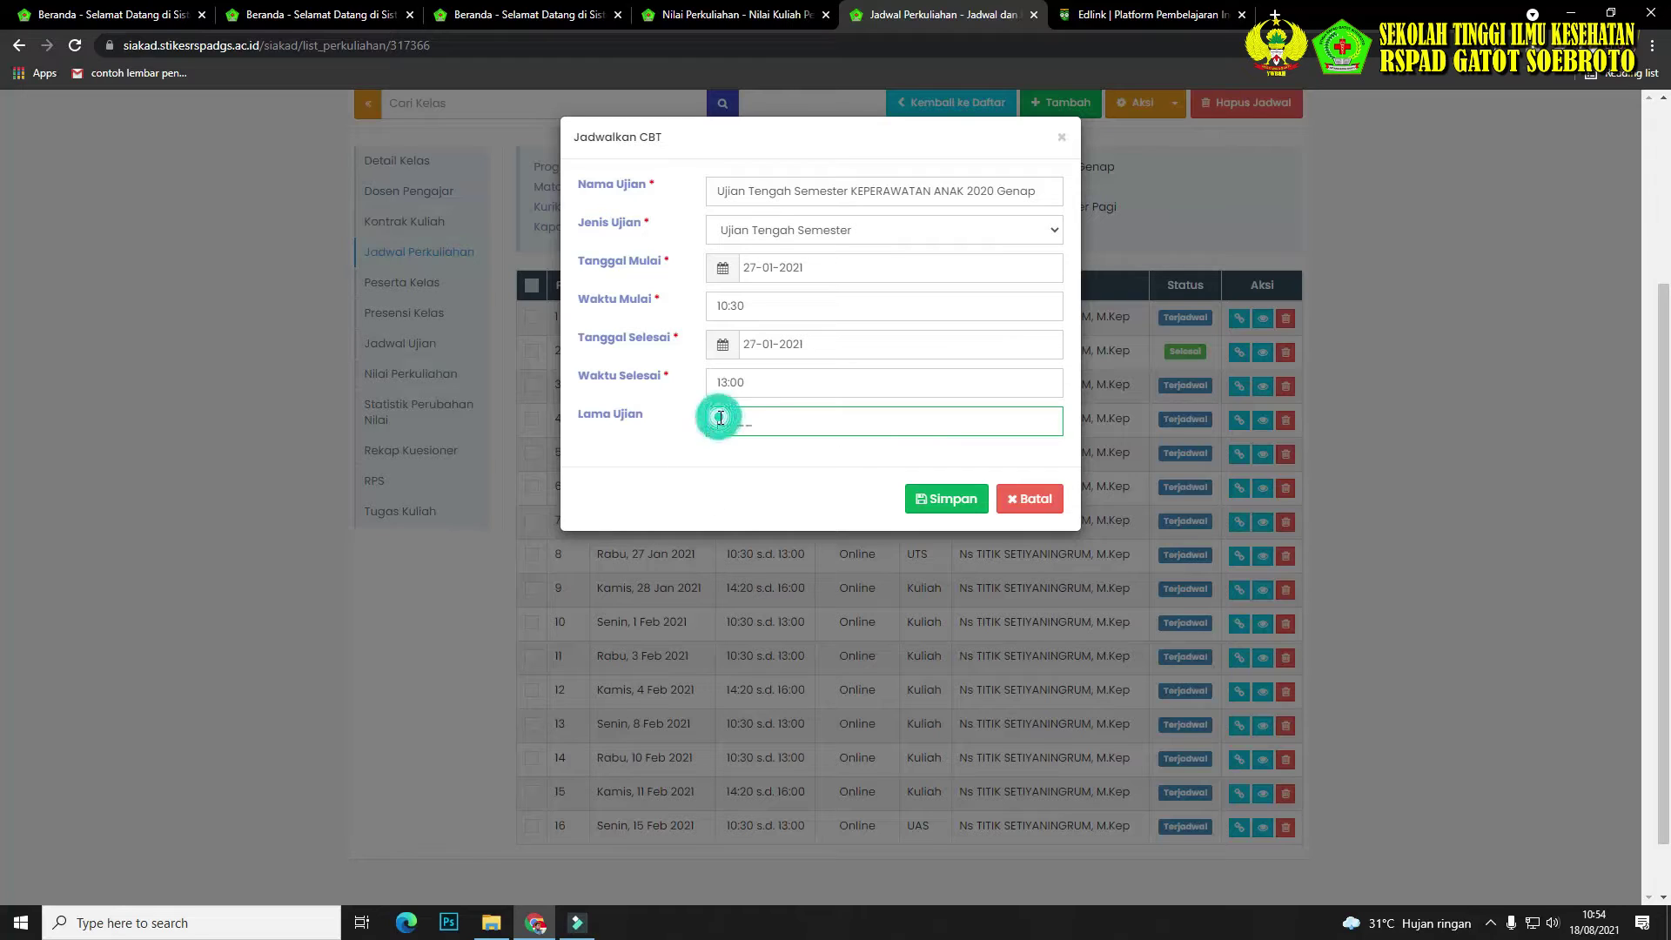
text(01:00)
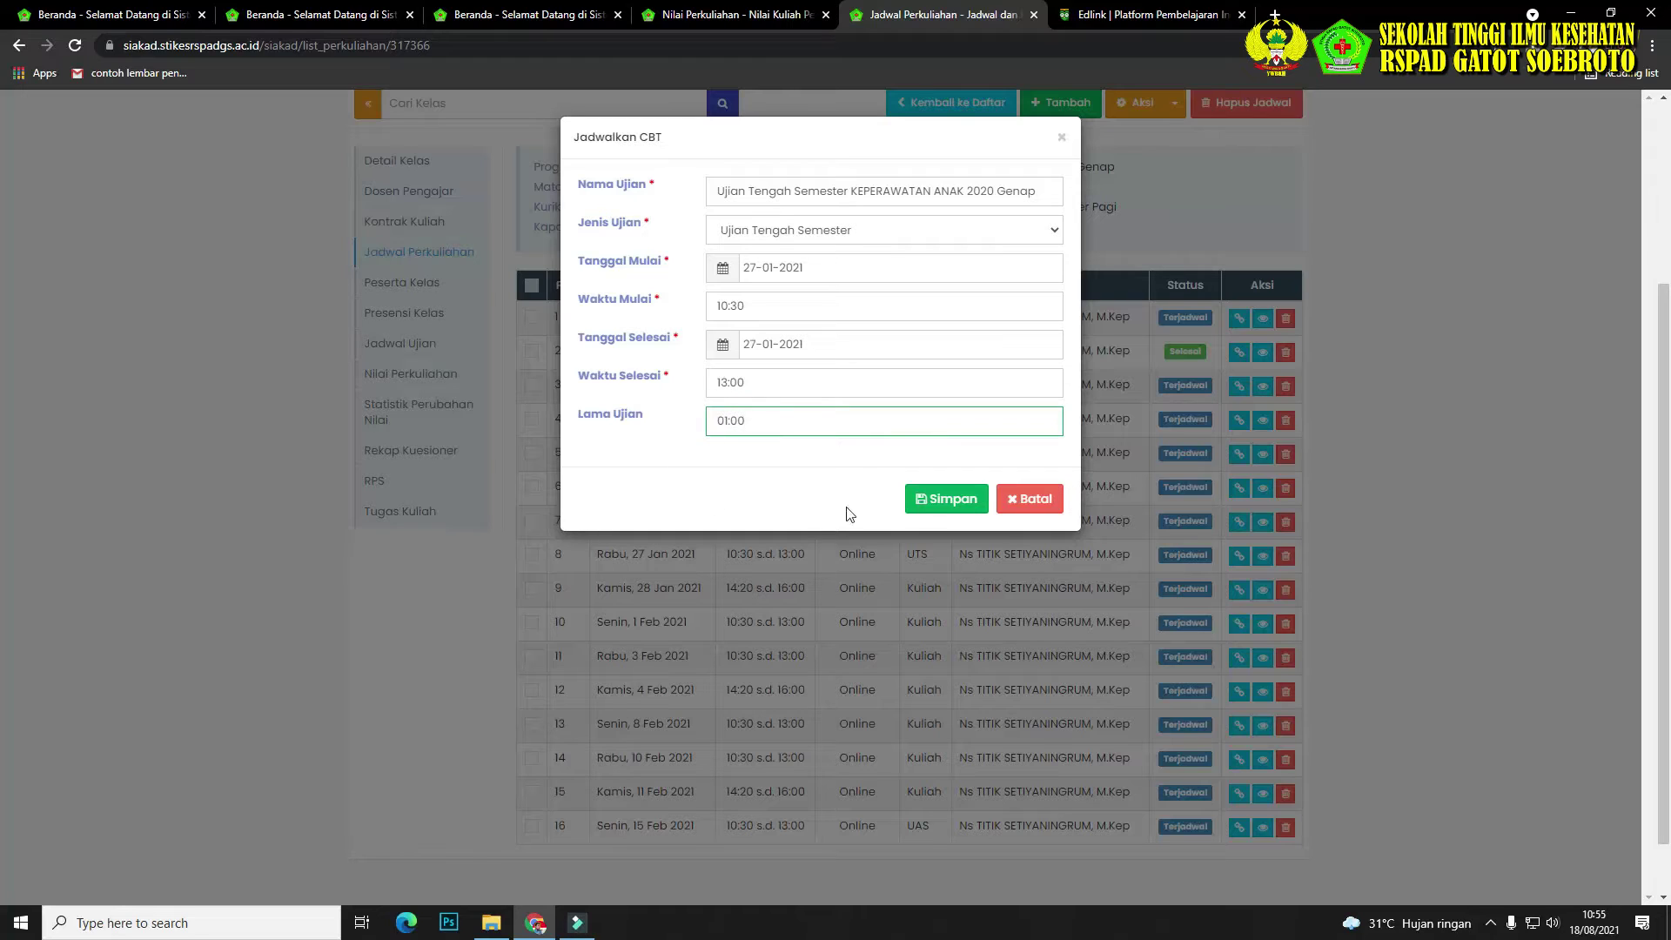
Save the CBT schedule for the 27 Jan 2021 UTS meeting and check the actions available for that meeting.
click(965, 501)
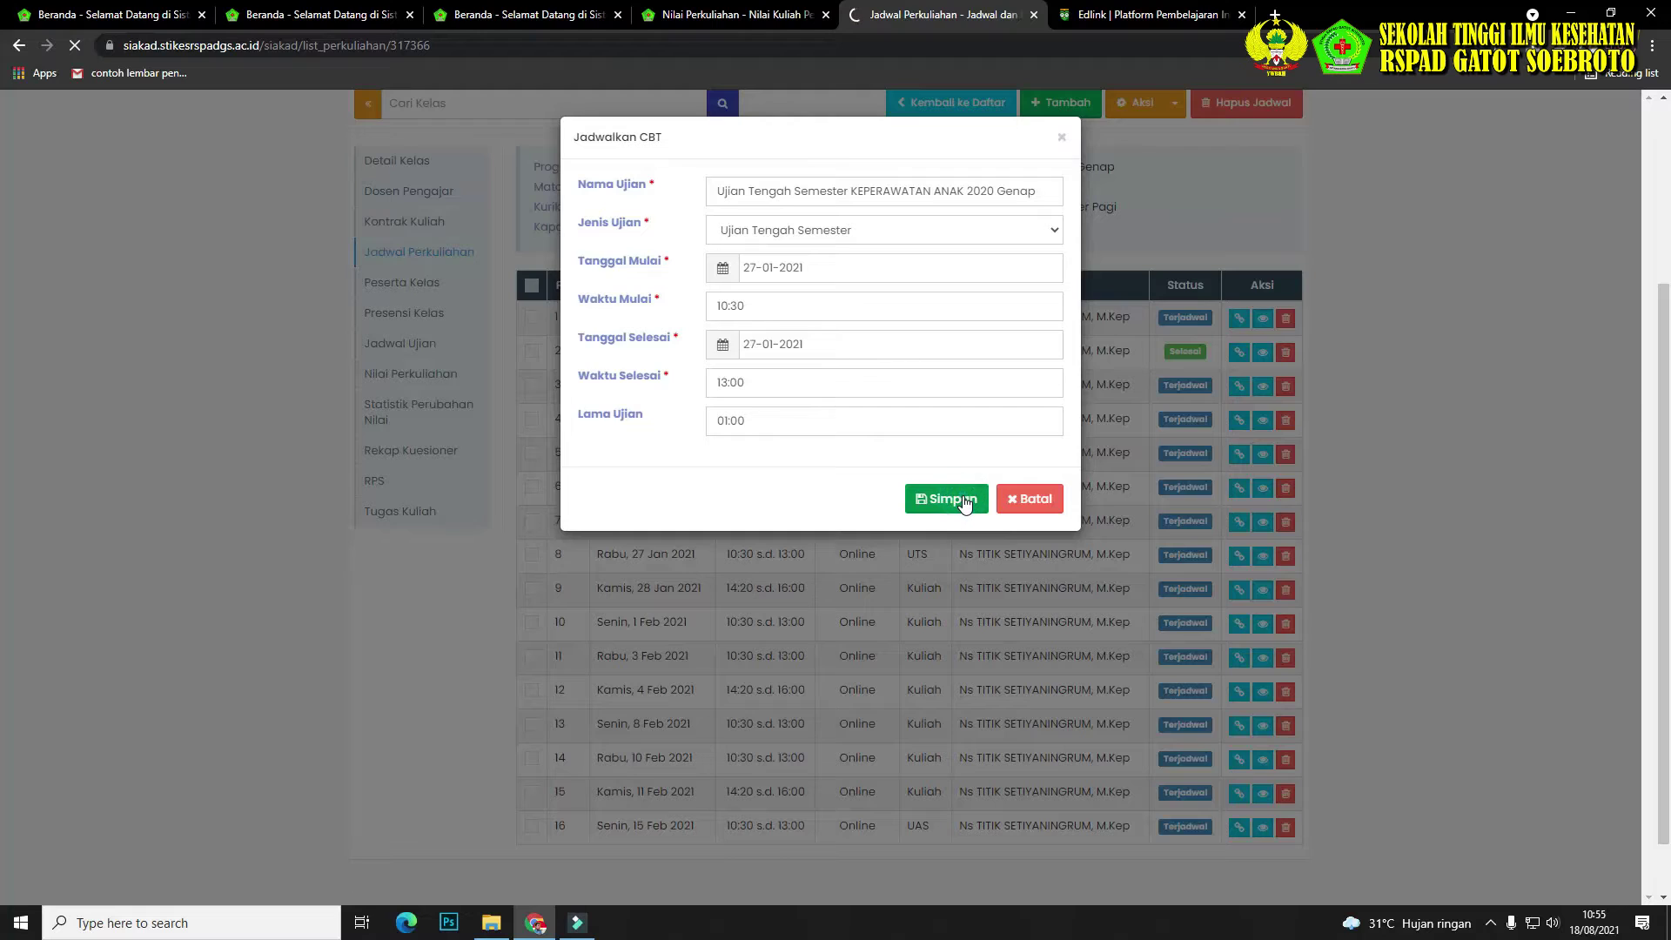
scroll(957, 507, down, 5)
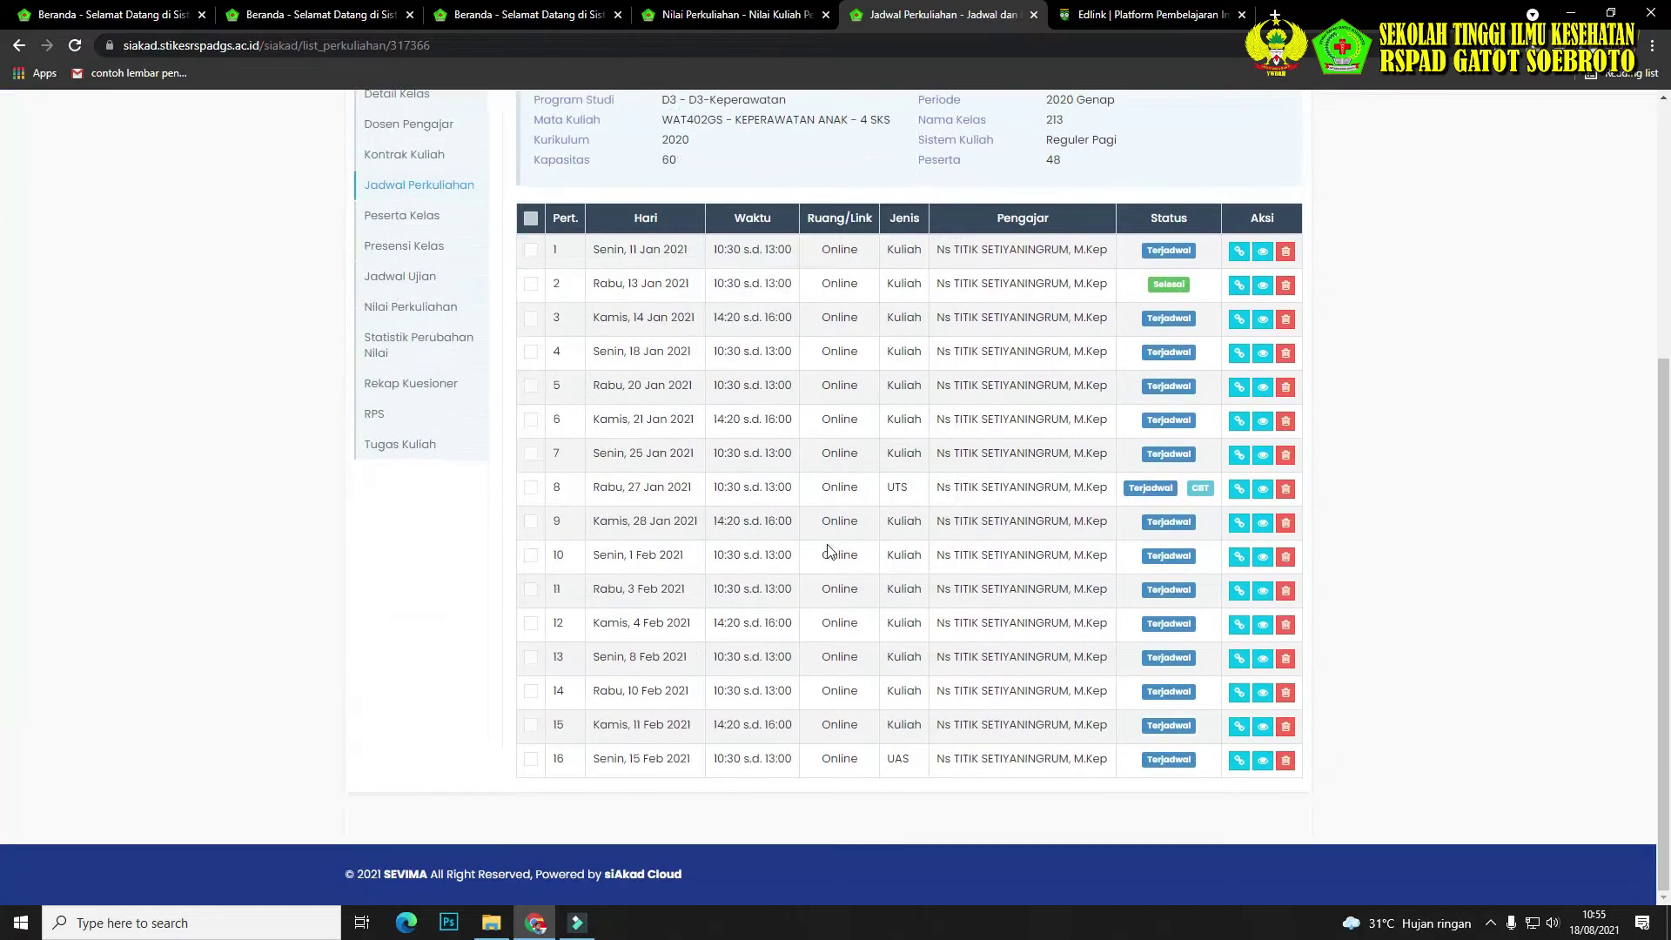
click(1238, 488)
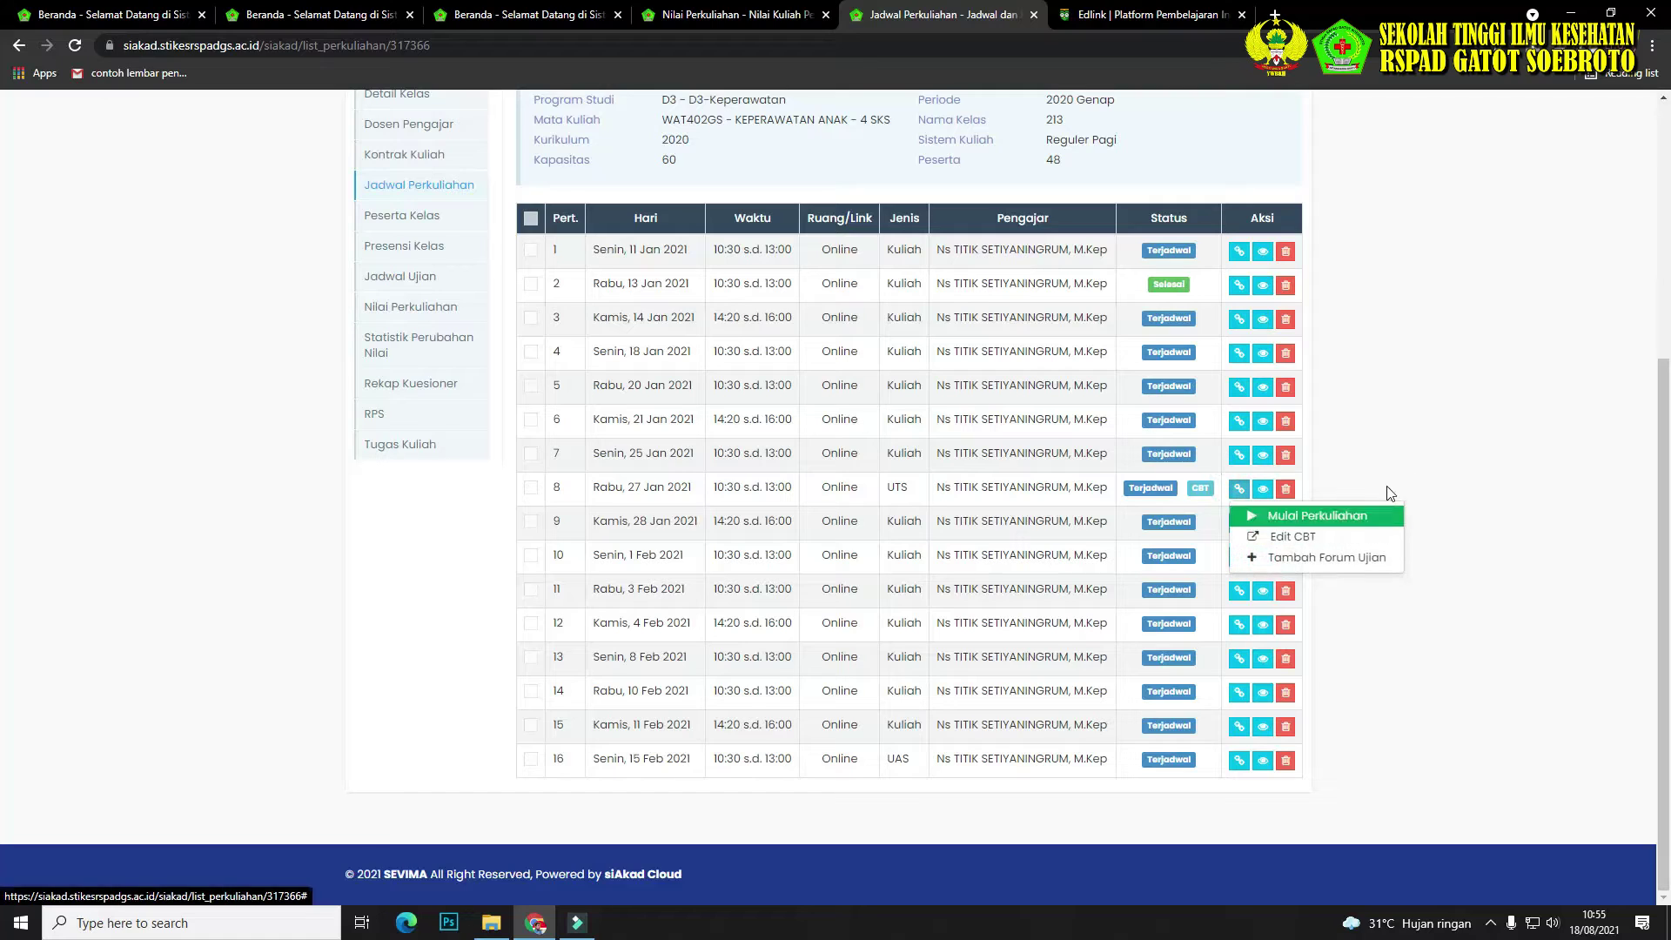
click(1440, 452)
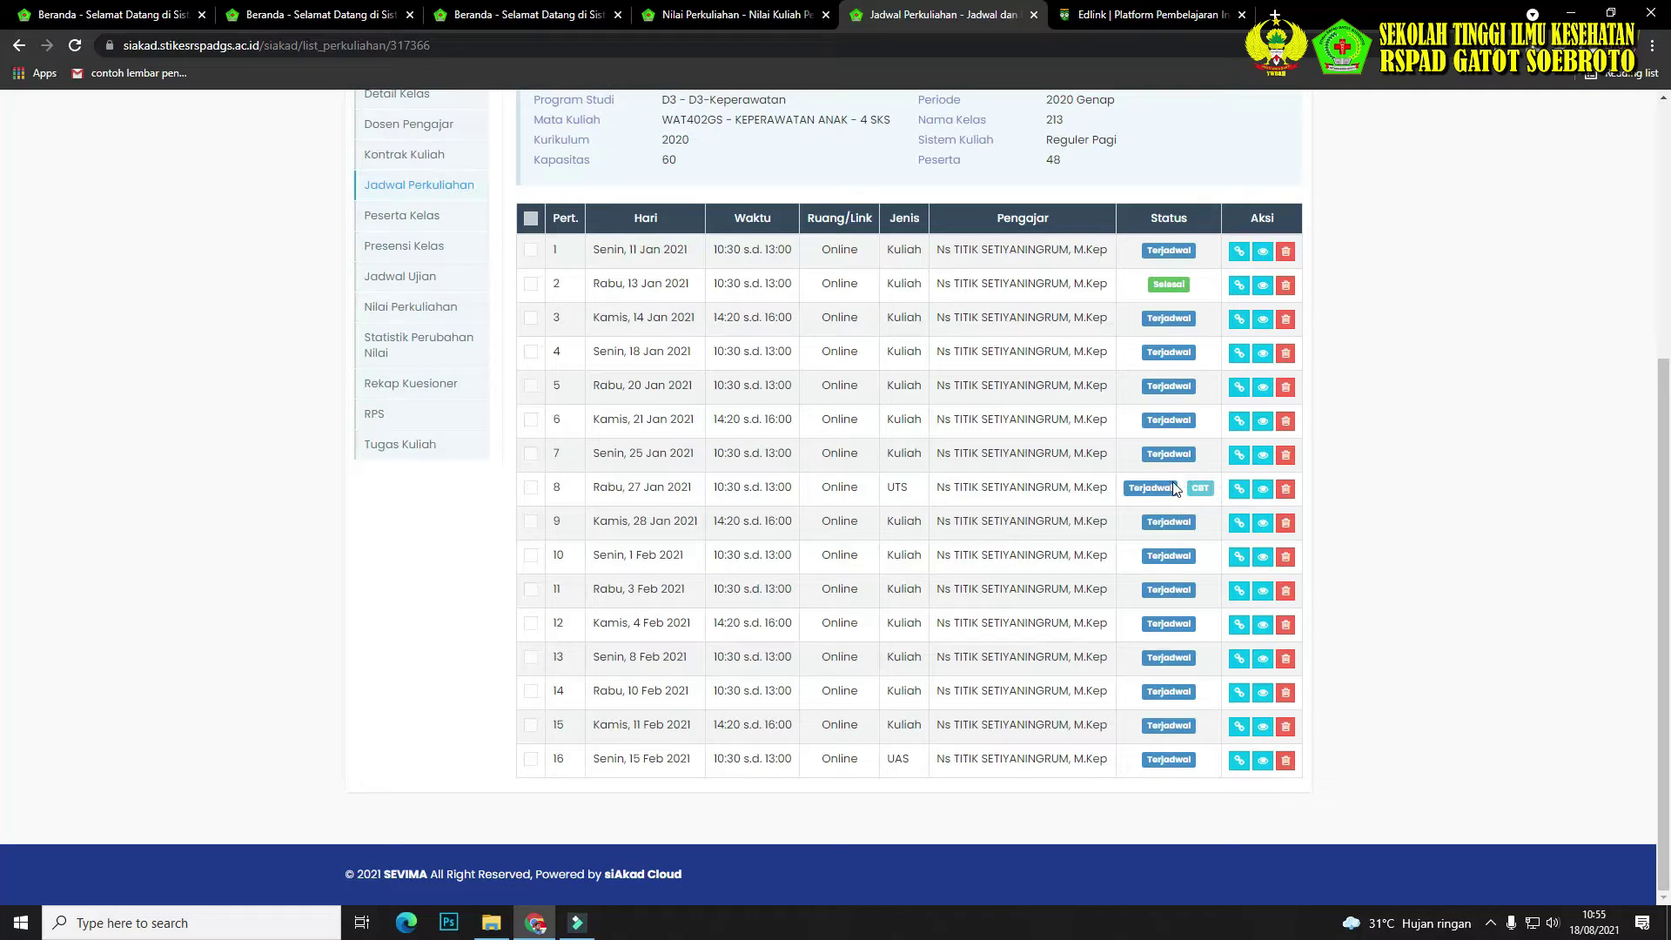
Open the UTS meeting's CBT exam details with Edit CBT and look through its Peserta Ujian list.
click(1239, 491)
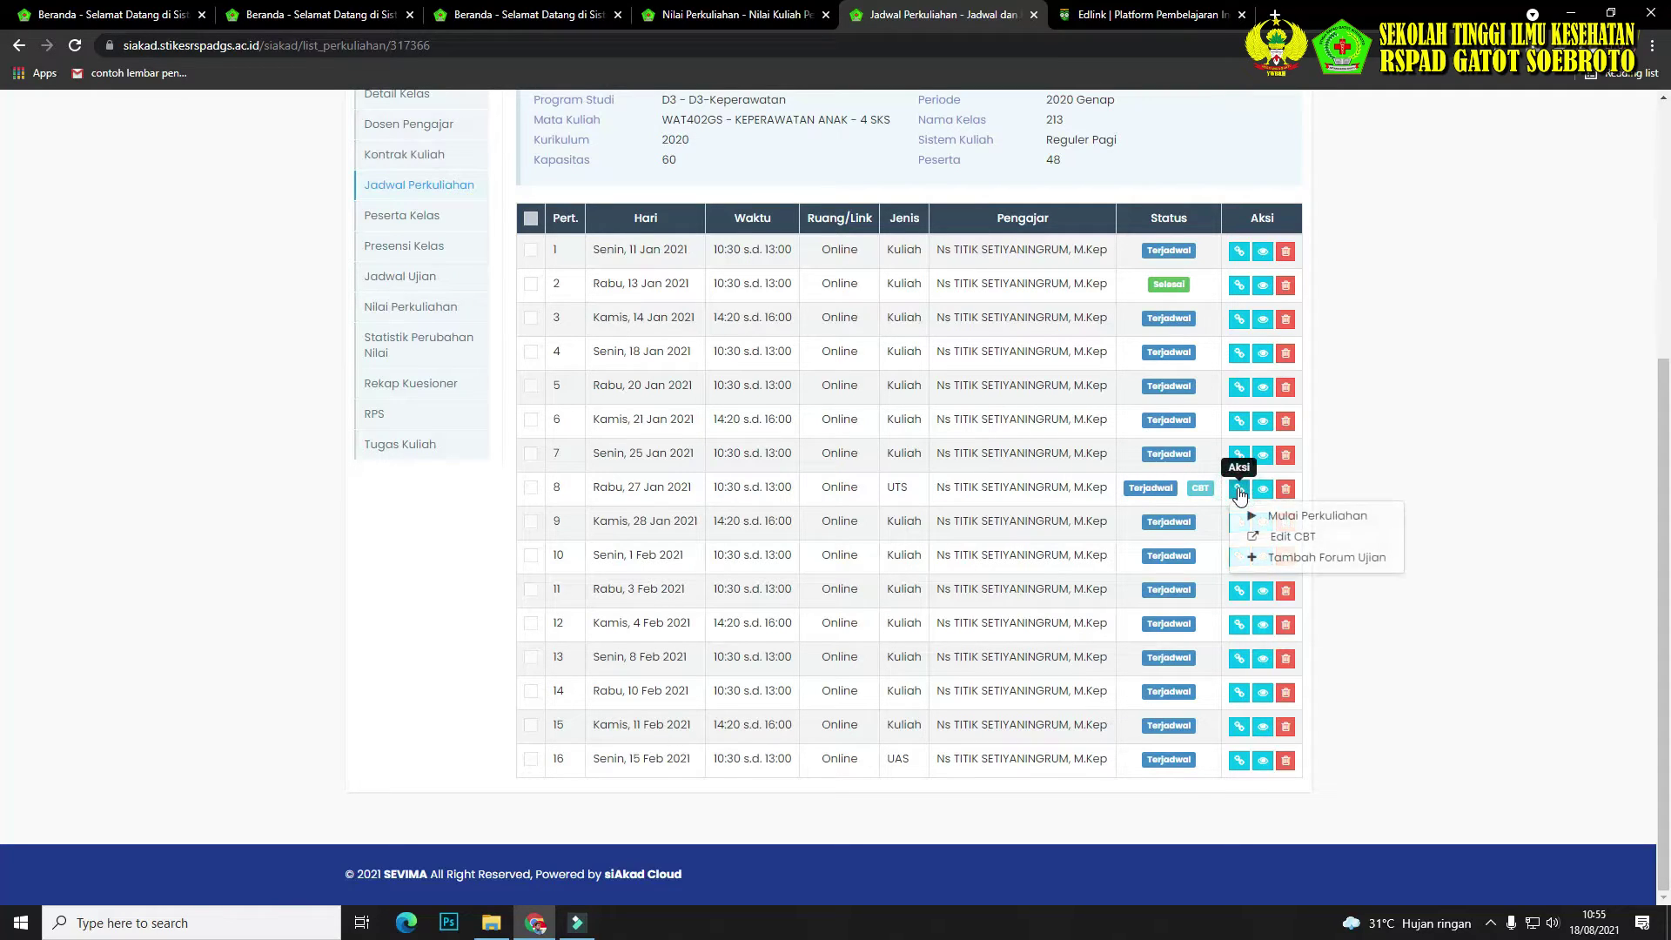
click(1294, 538)
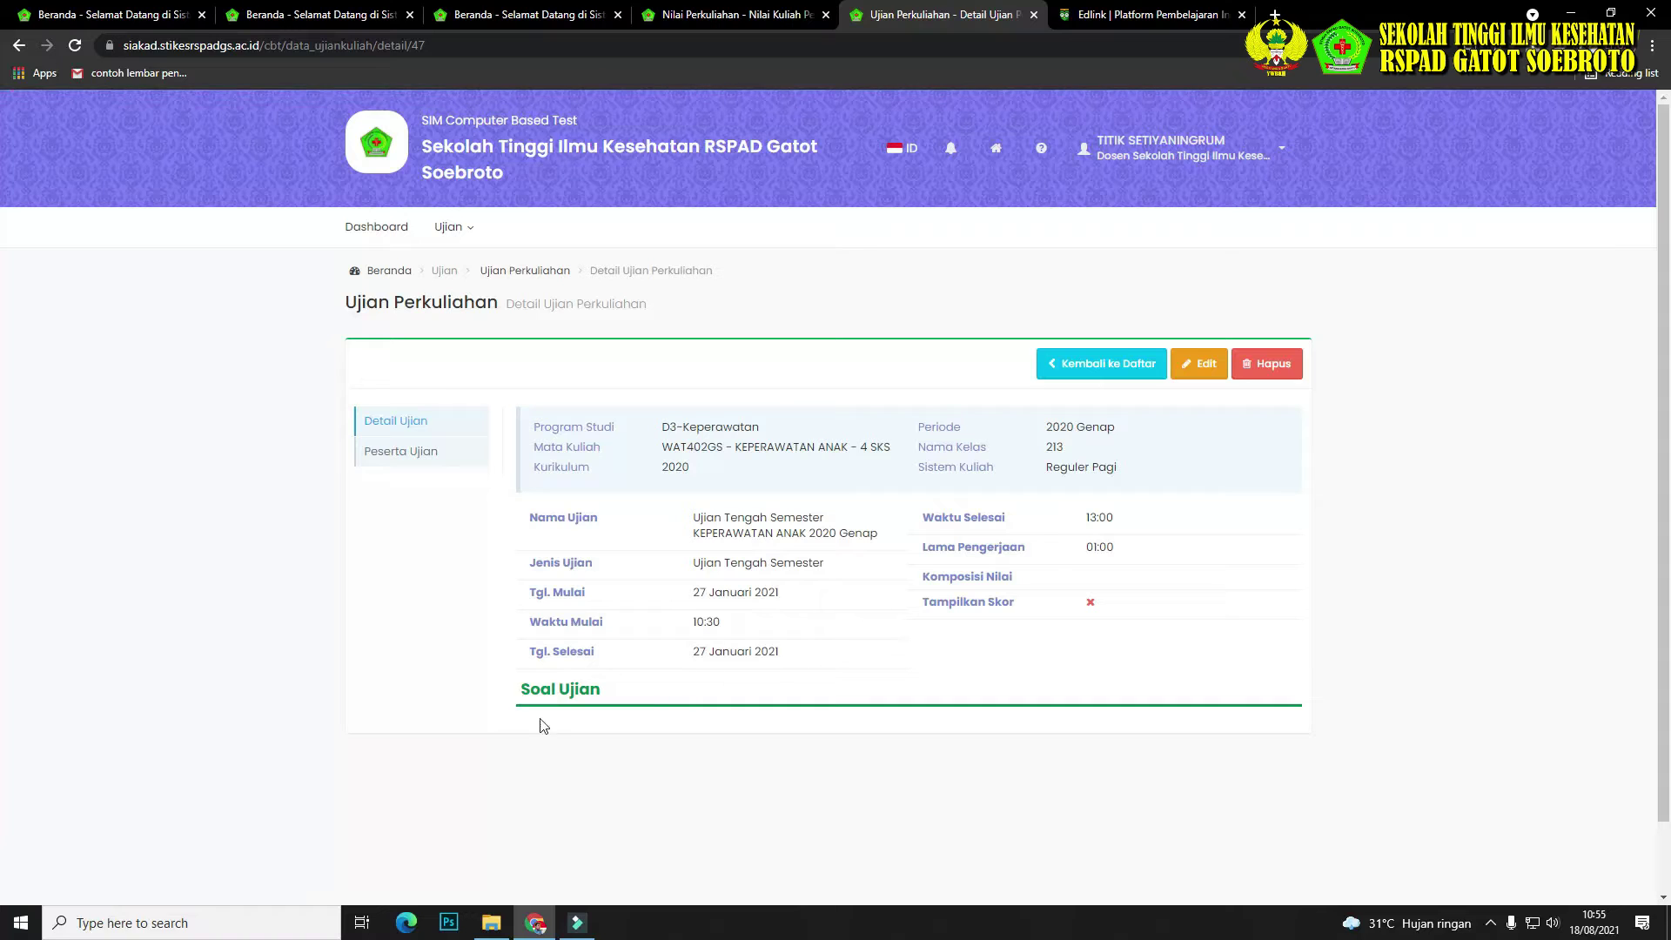
click(408, 455)
scroll(728, 600, down, 2)
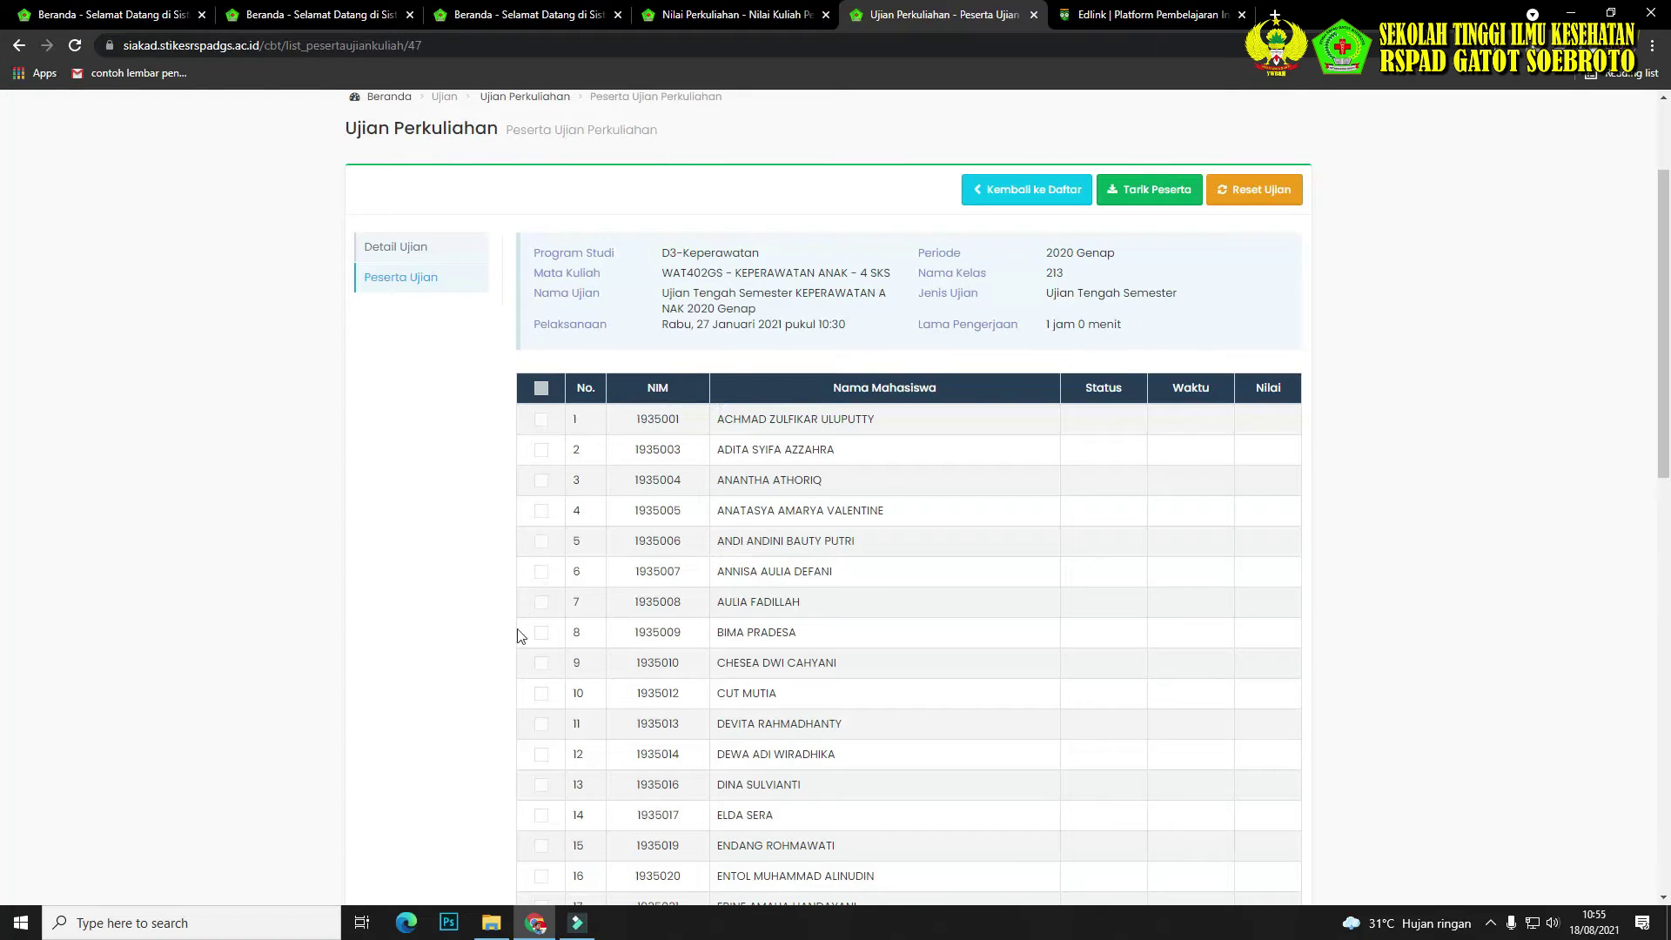
scroll(552, 783, down, 6)
scroll(857, 721, up, 5)
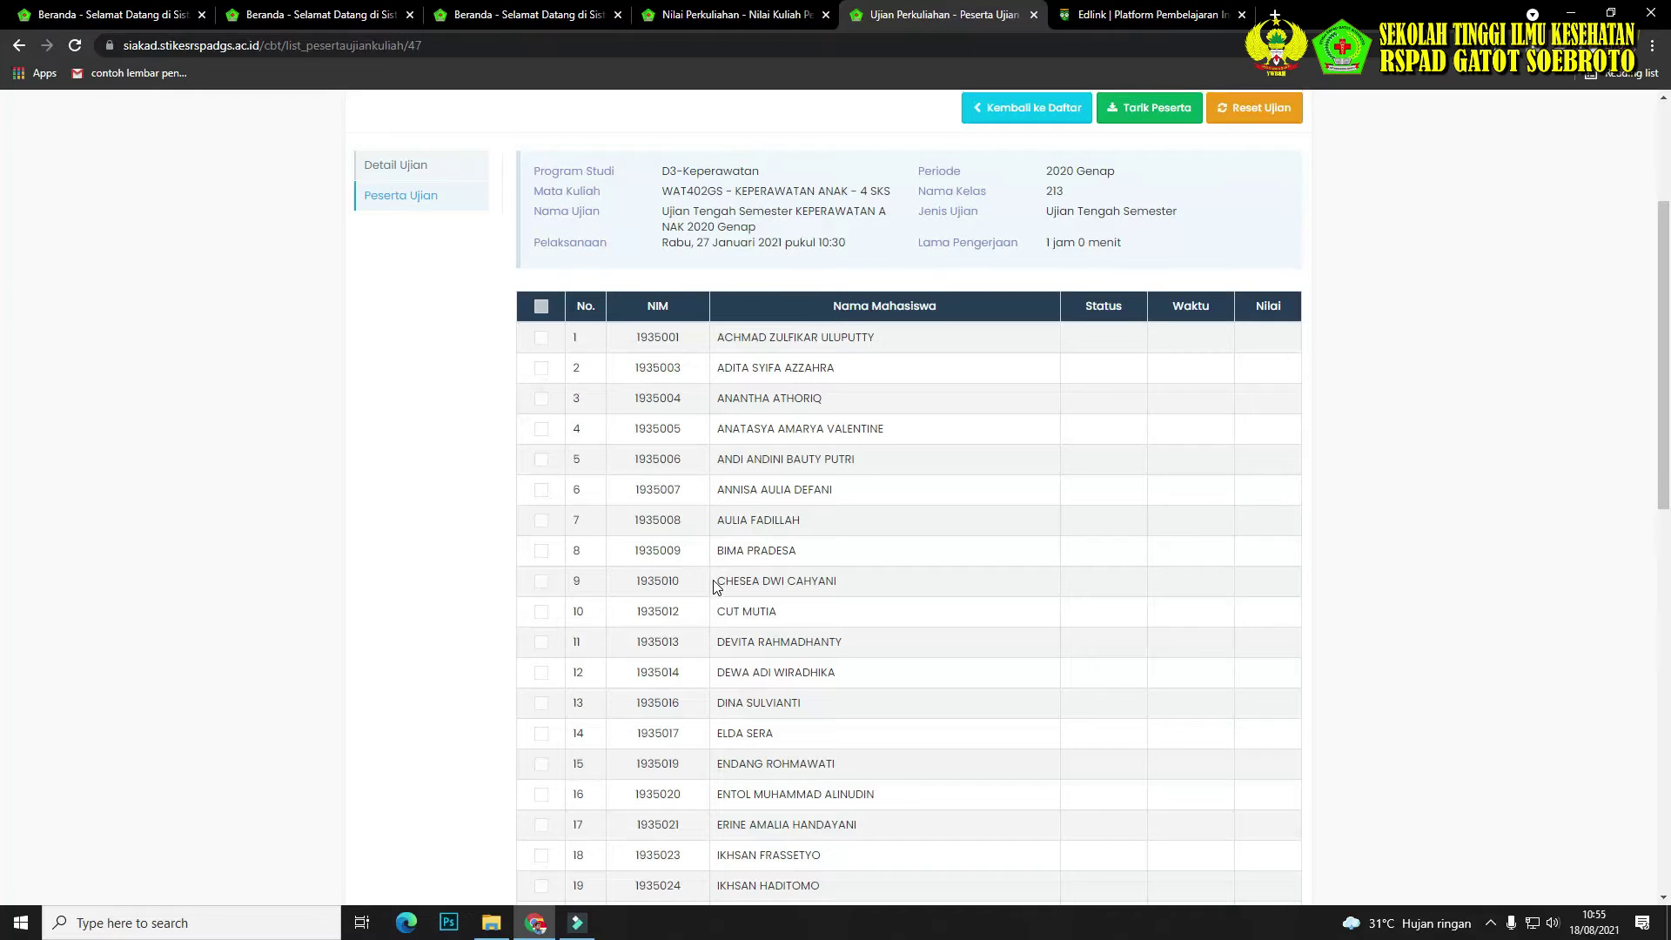
scroll(696, 575, up, 1)
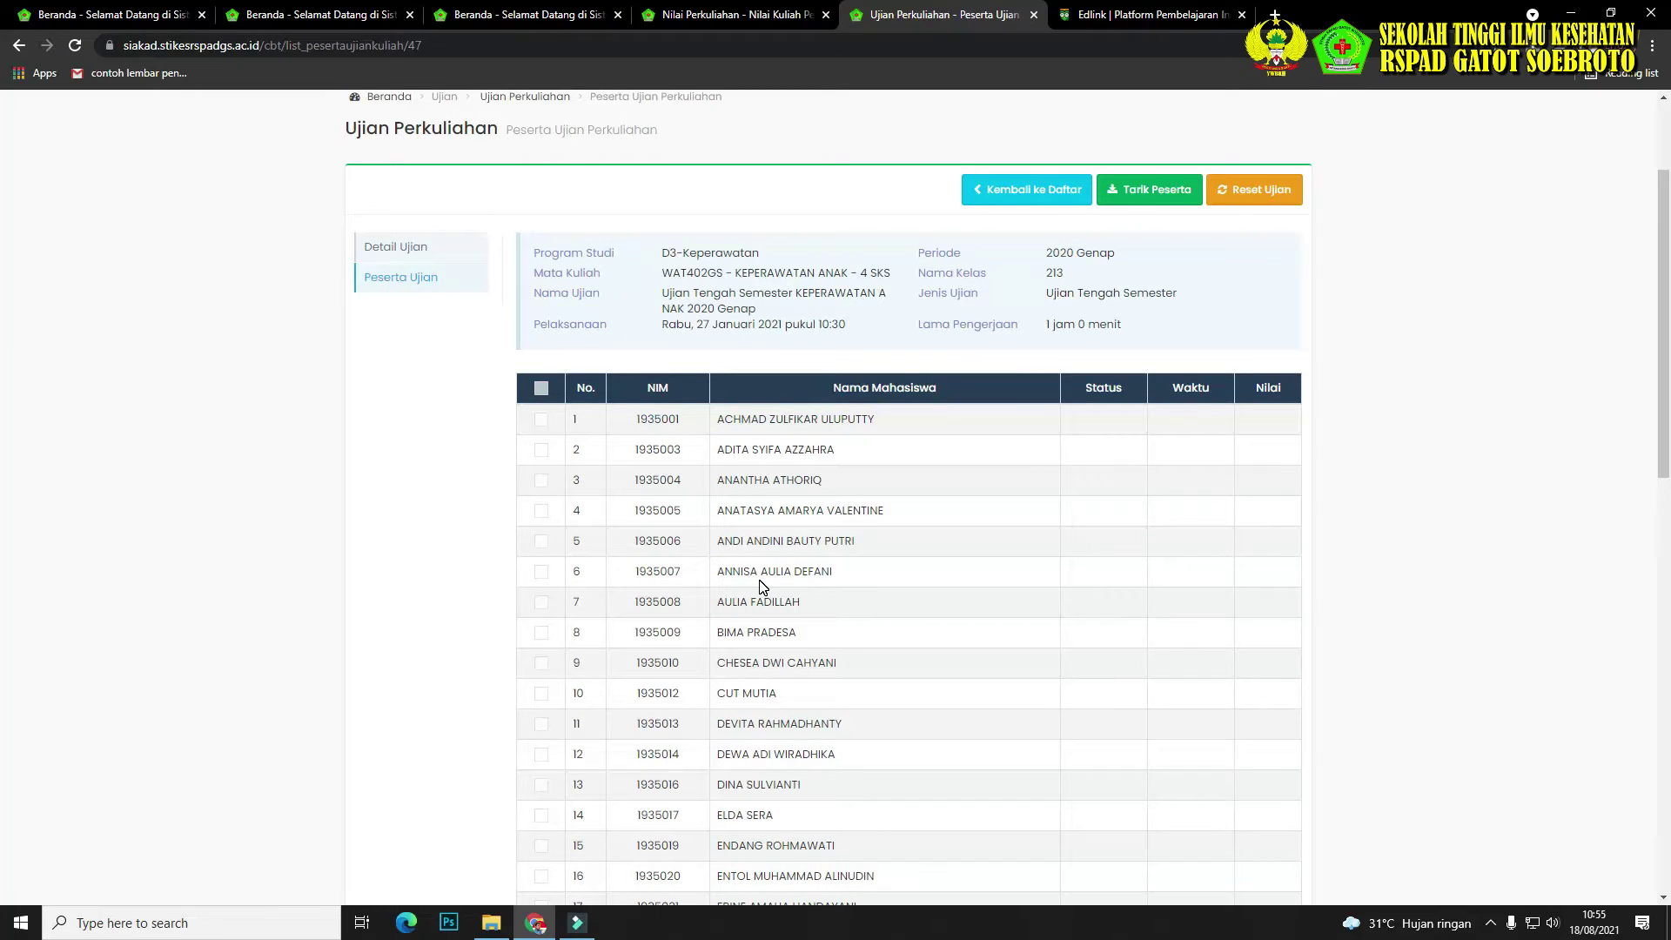
scroll(760, 586, up, 2)
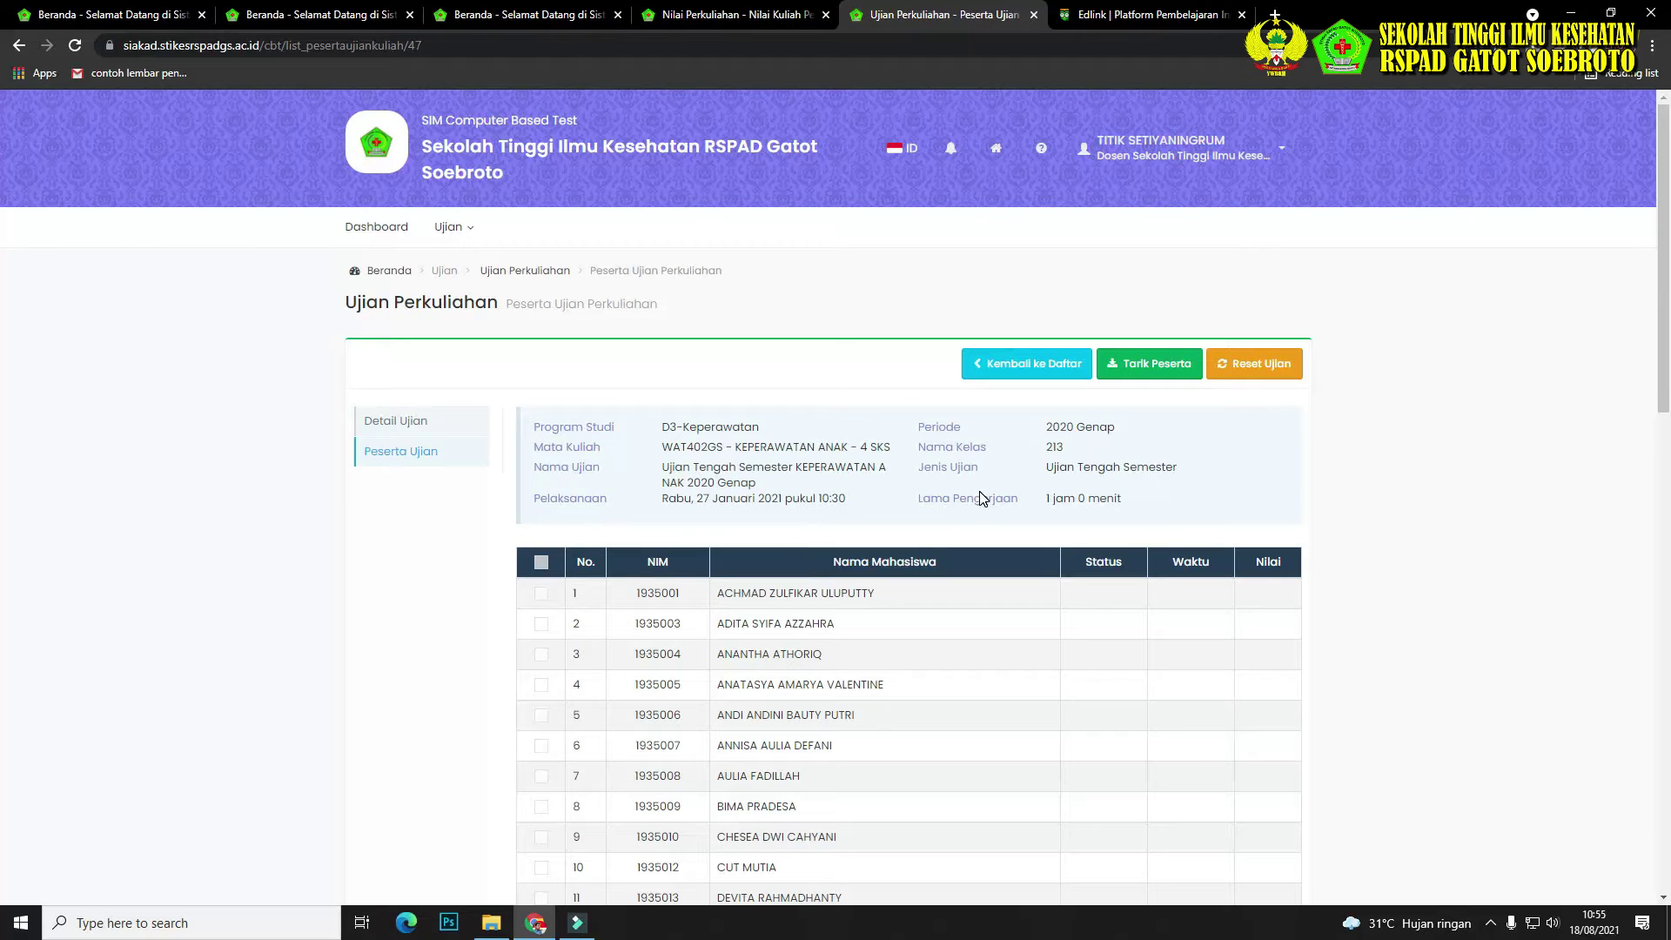
Try to pull the missing participants into the exam with Tarik Peserta and examine the resulting notices and participant list.
click(1170, 361)
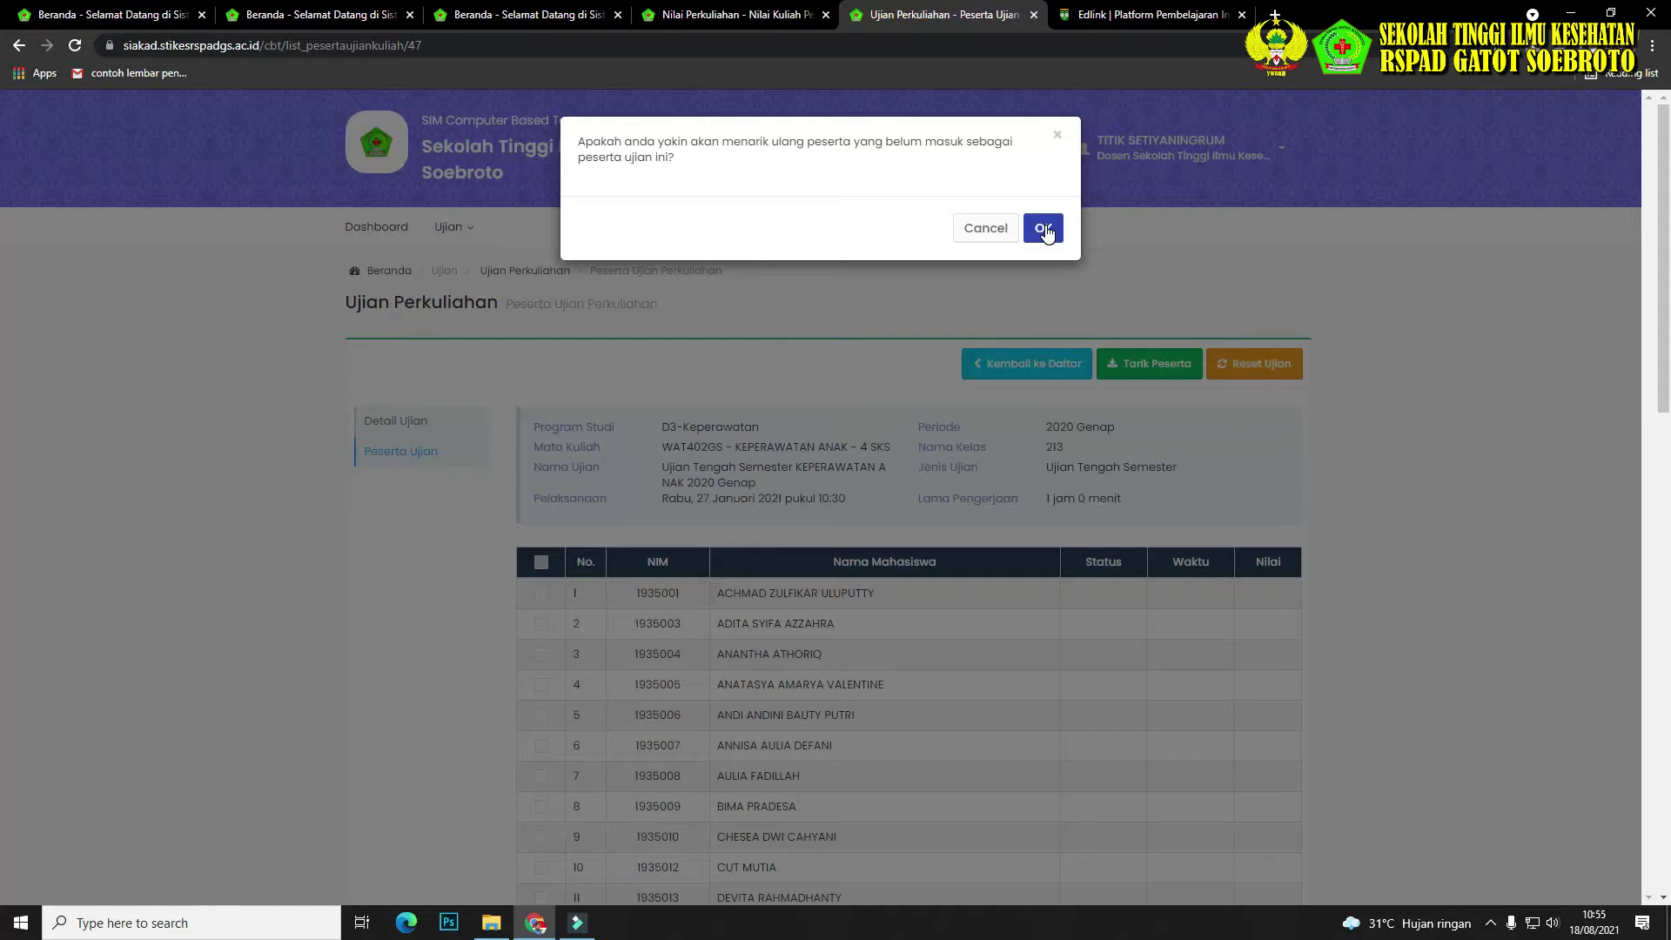
click(1044, 229)
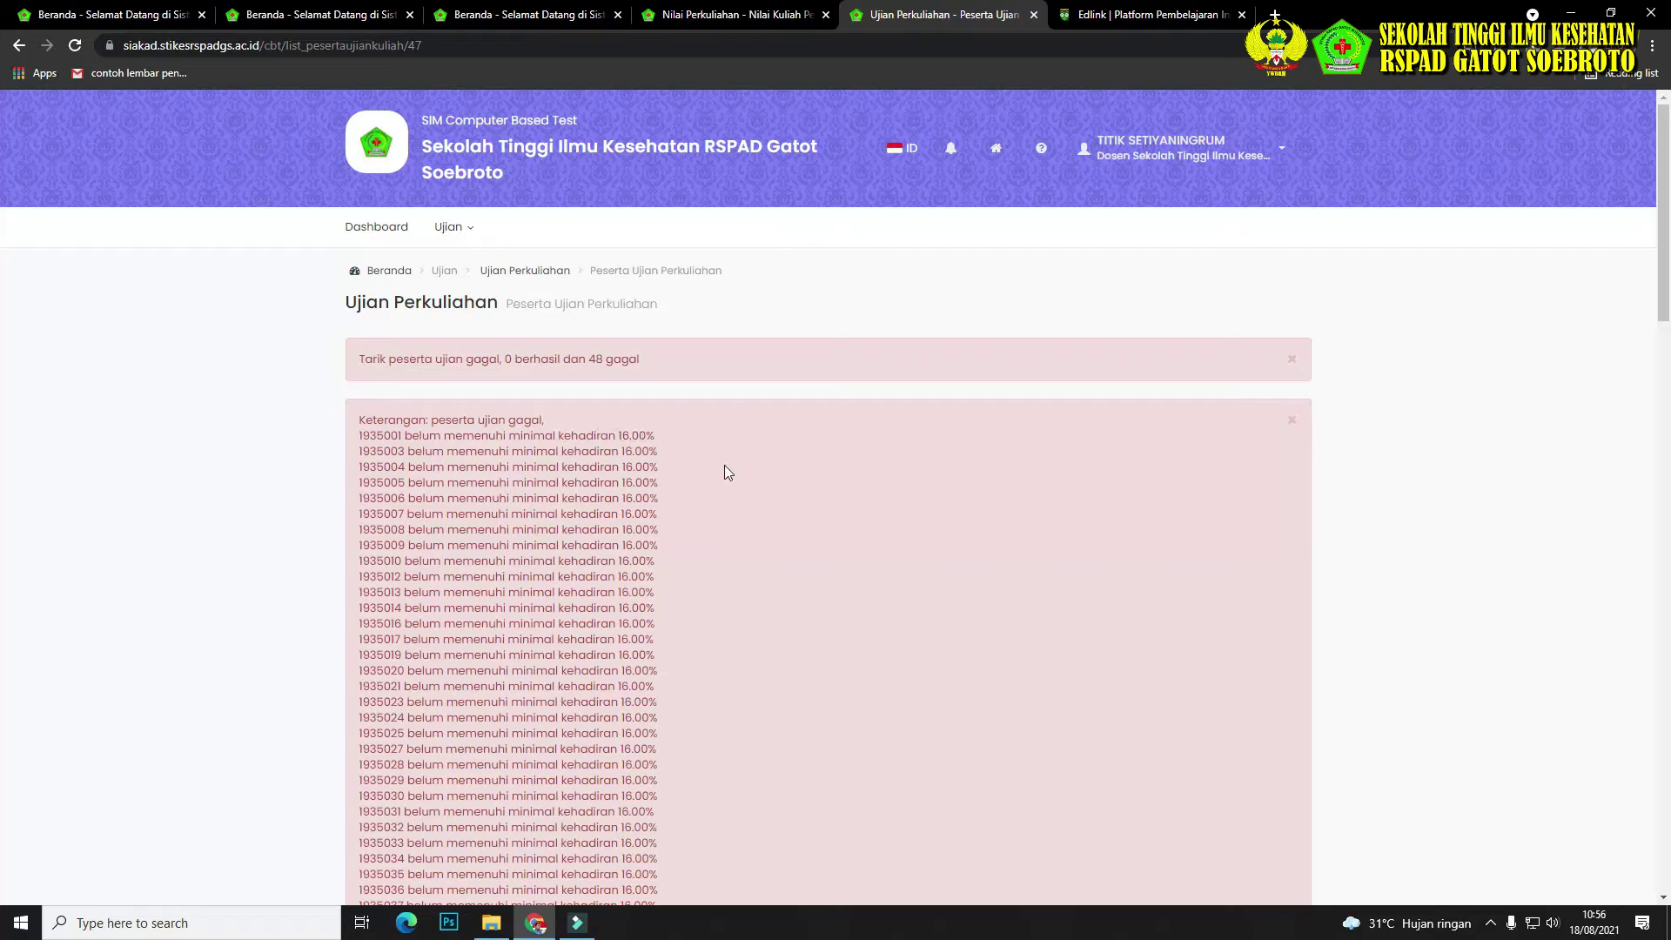
scroll(630, 464, down, 8)
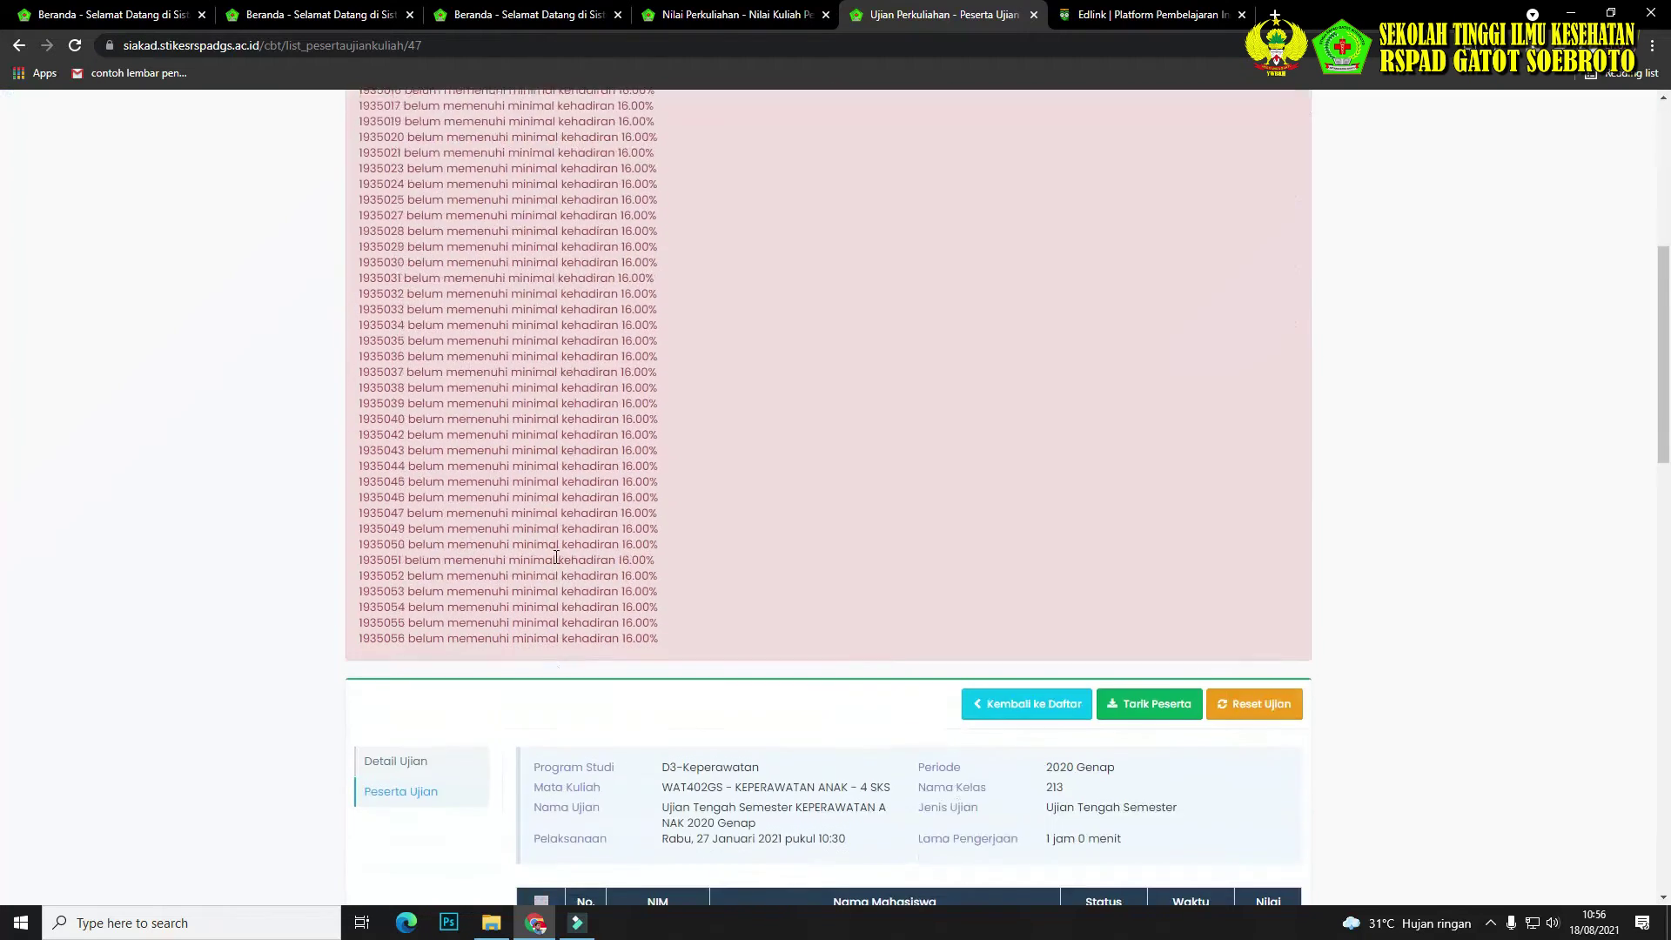
scroll(656, 468, up, 1)
scroll(657, 462, up, 6)
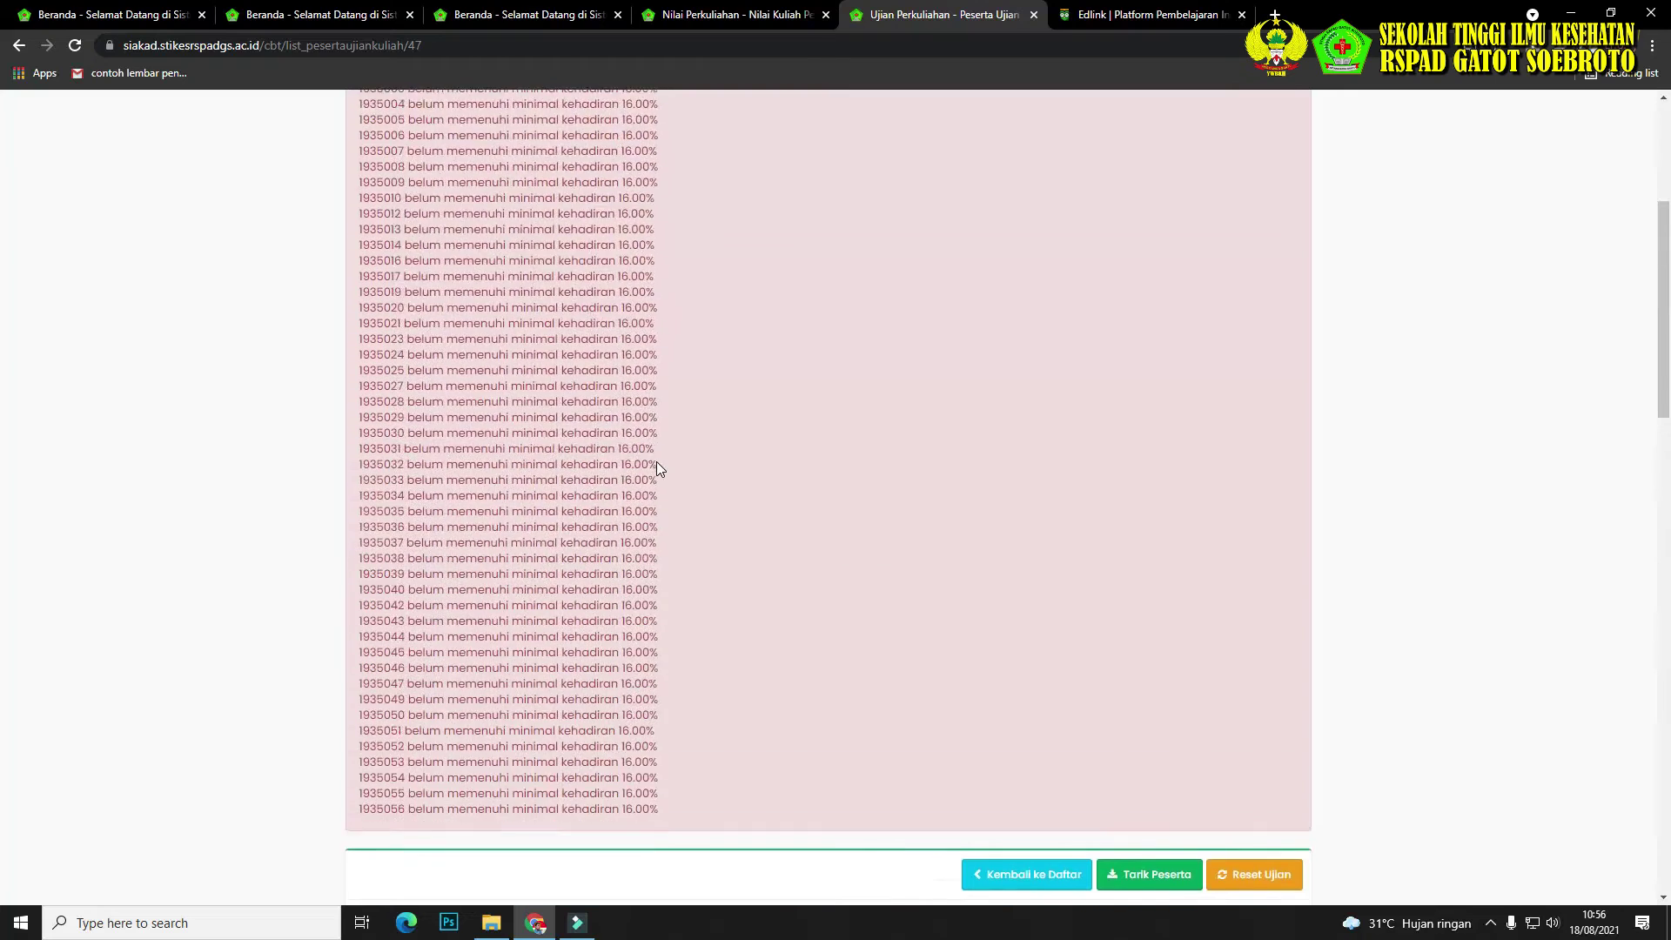
scroll(588, 367, down, 7)
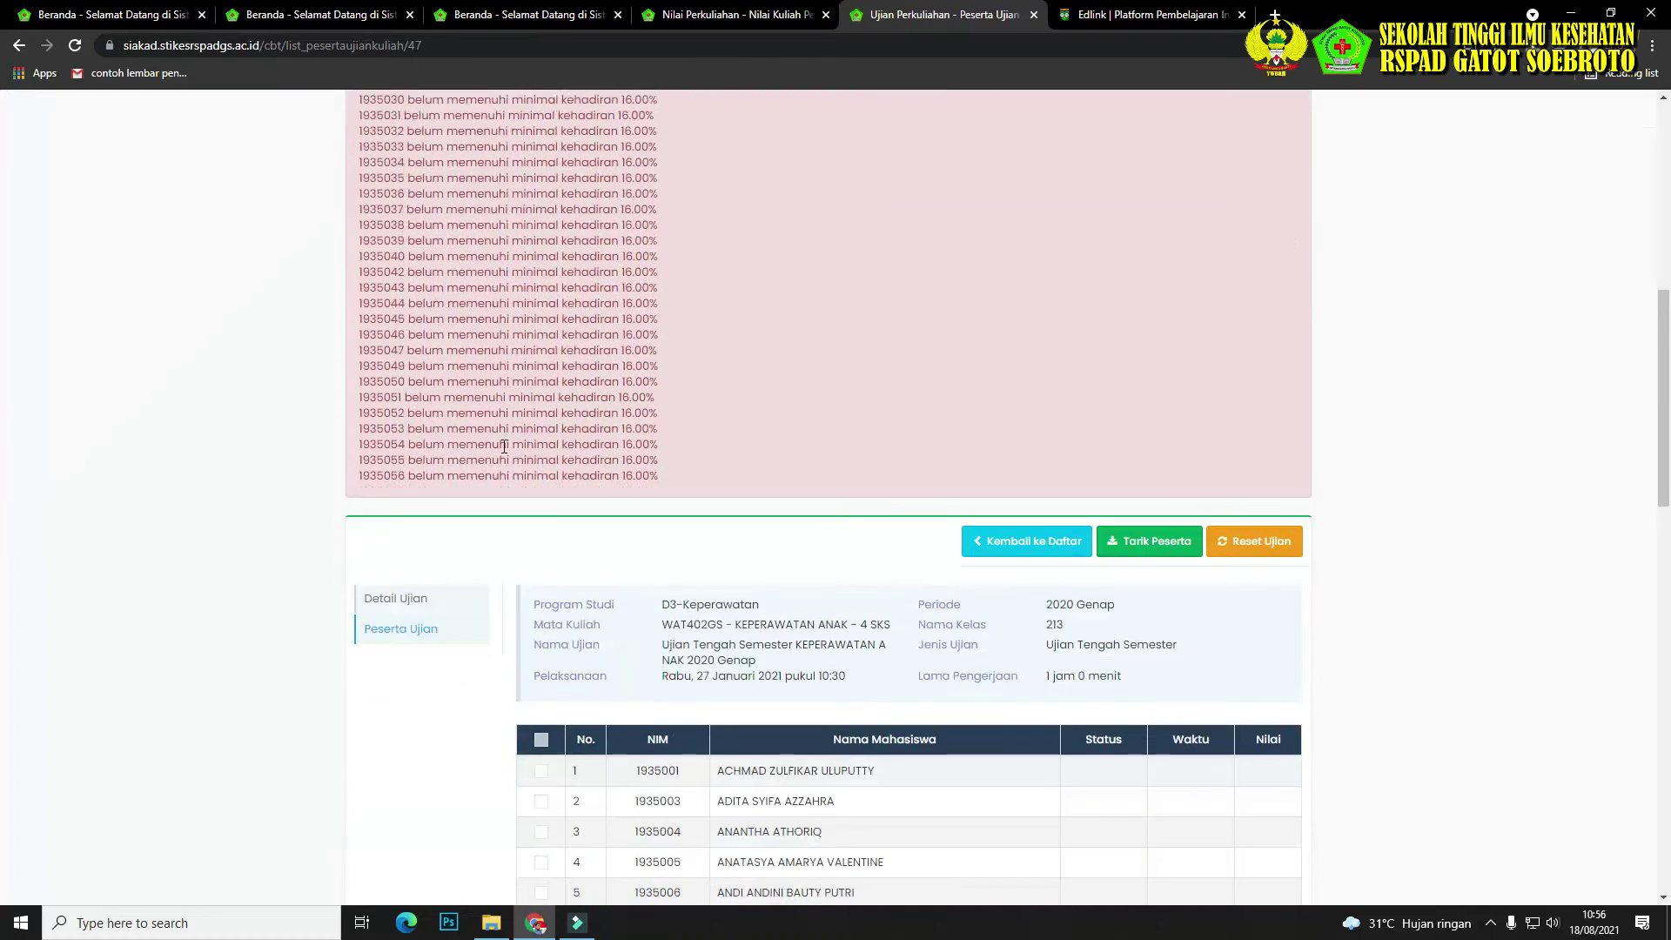
scroll(869, 680, down, 3)
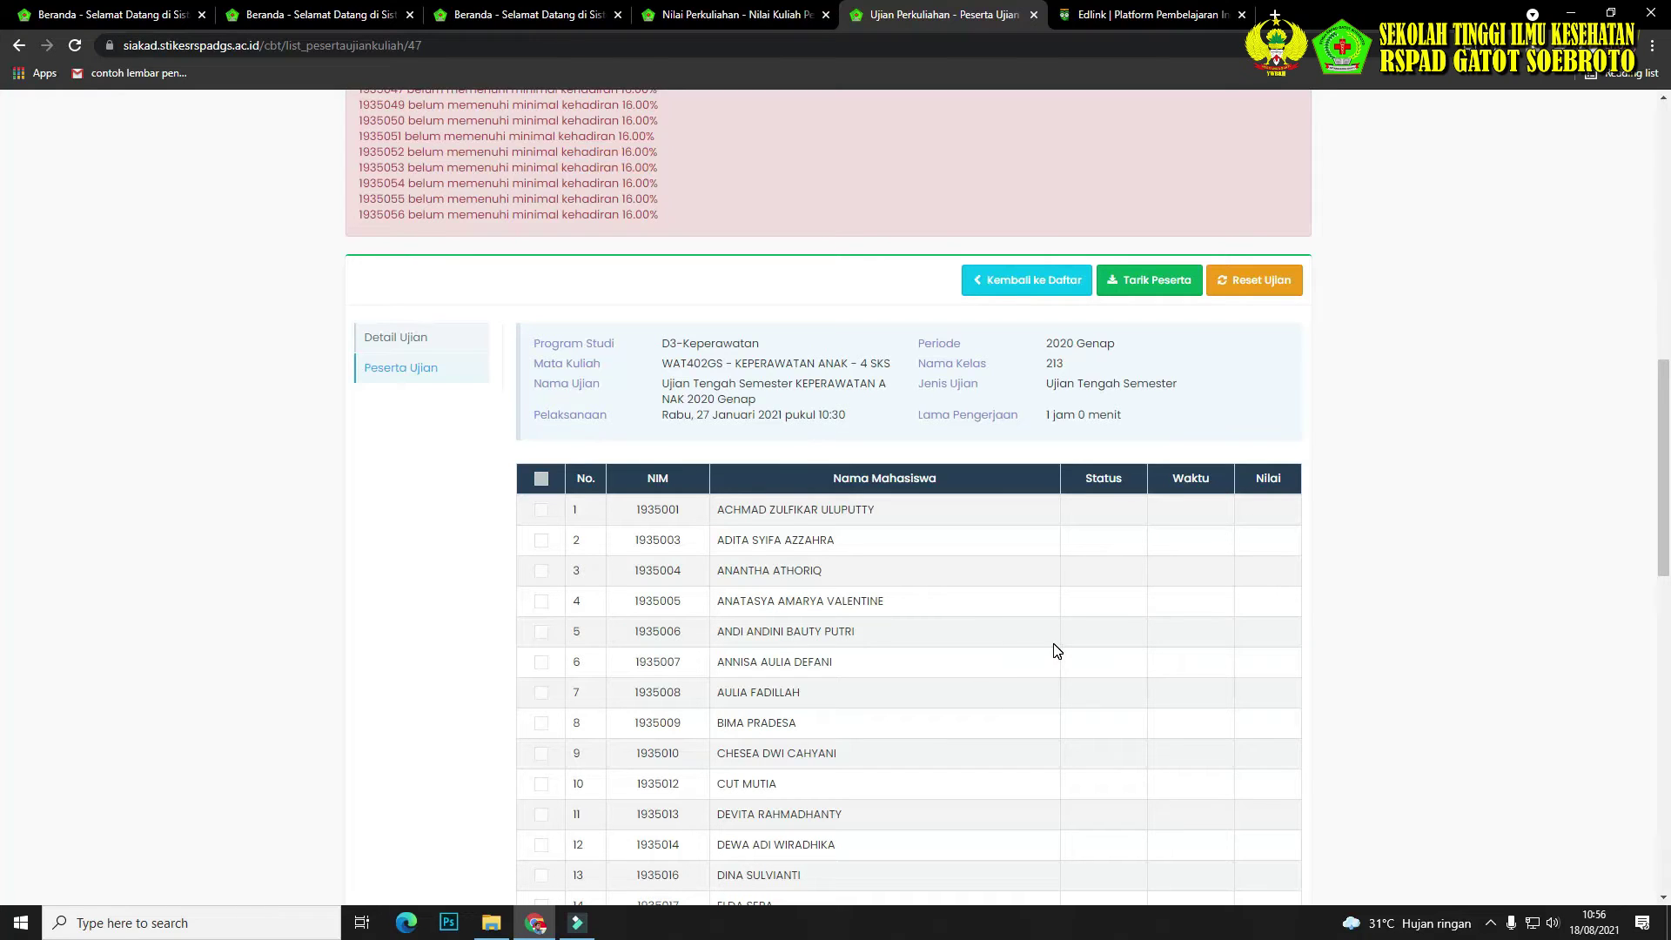
scroll(1064, 651, up, 9)
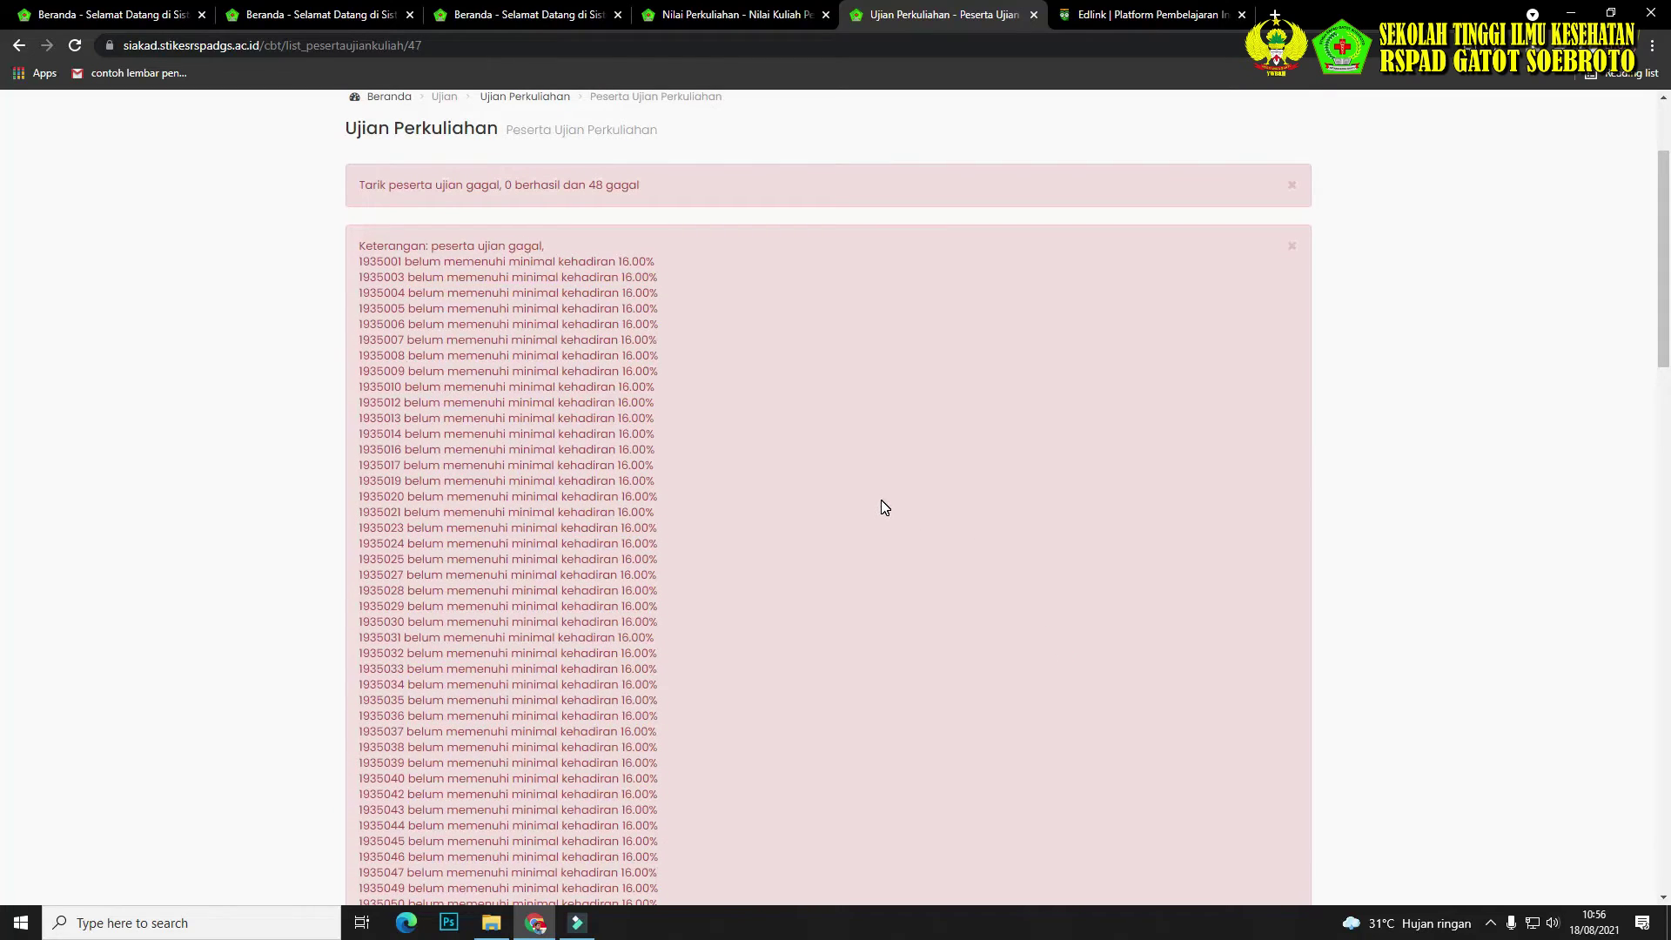
scroll(750, 560, up, 2)
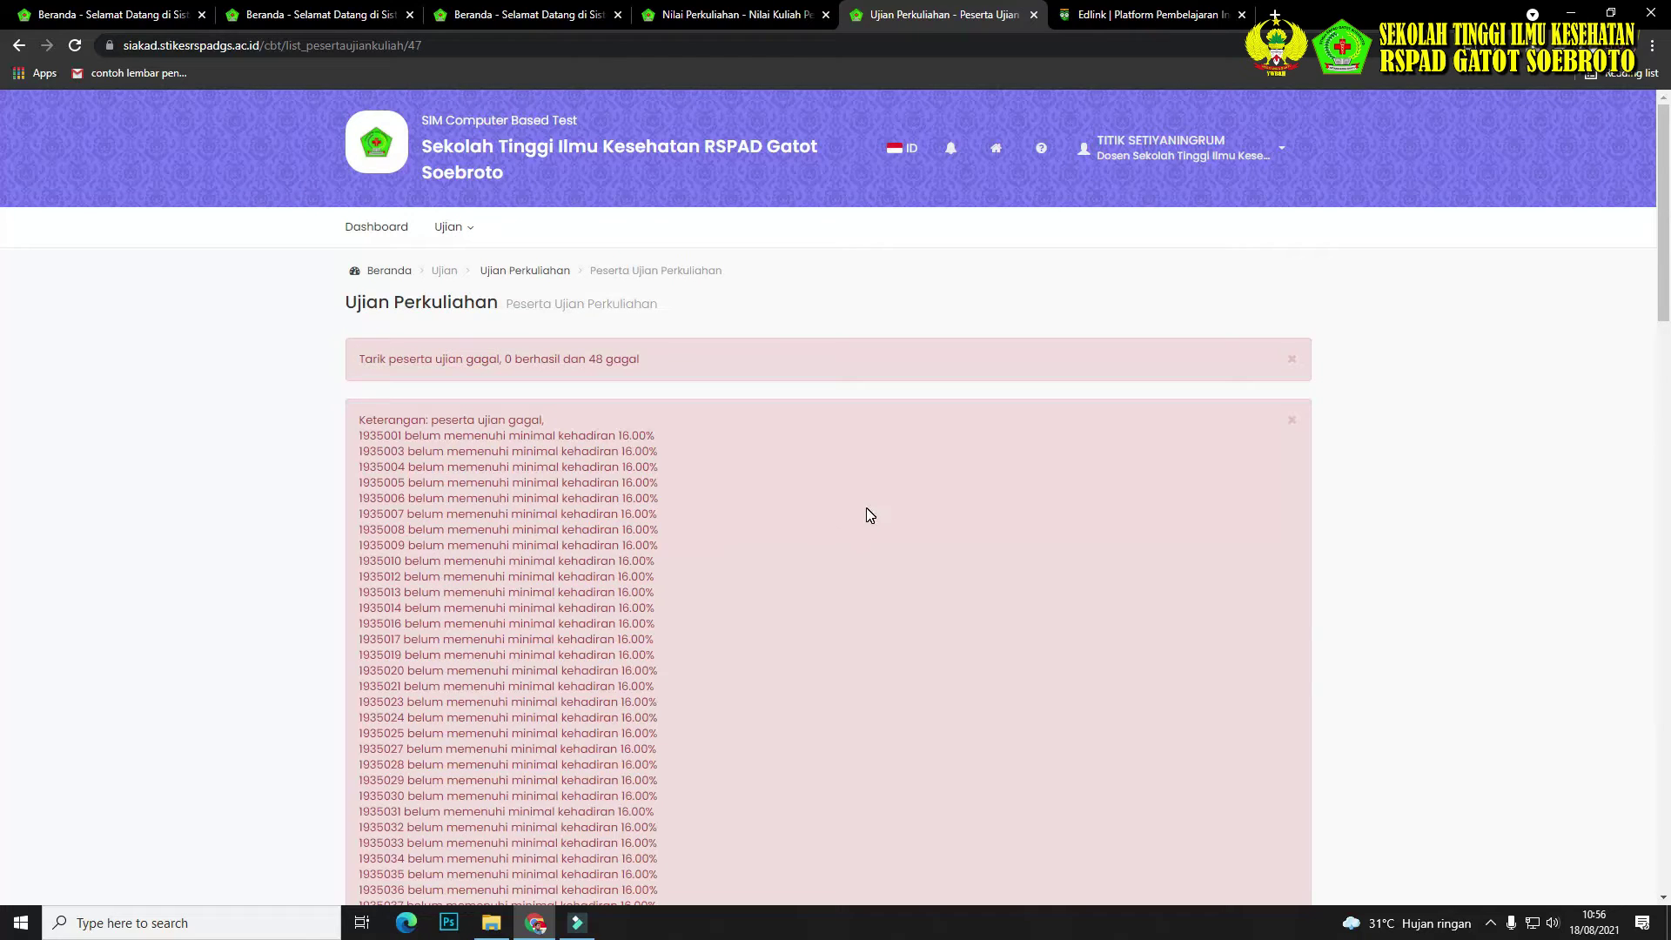
scroll(953, 515, down, 10)
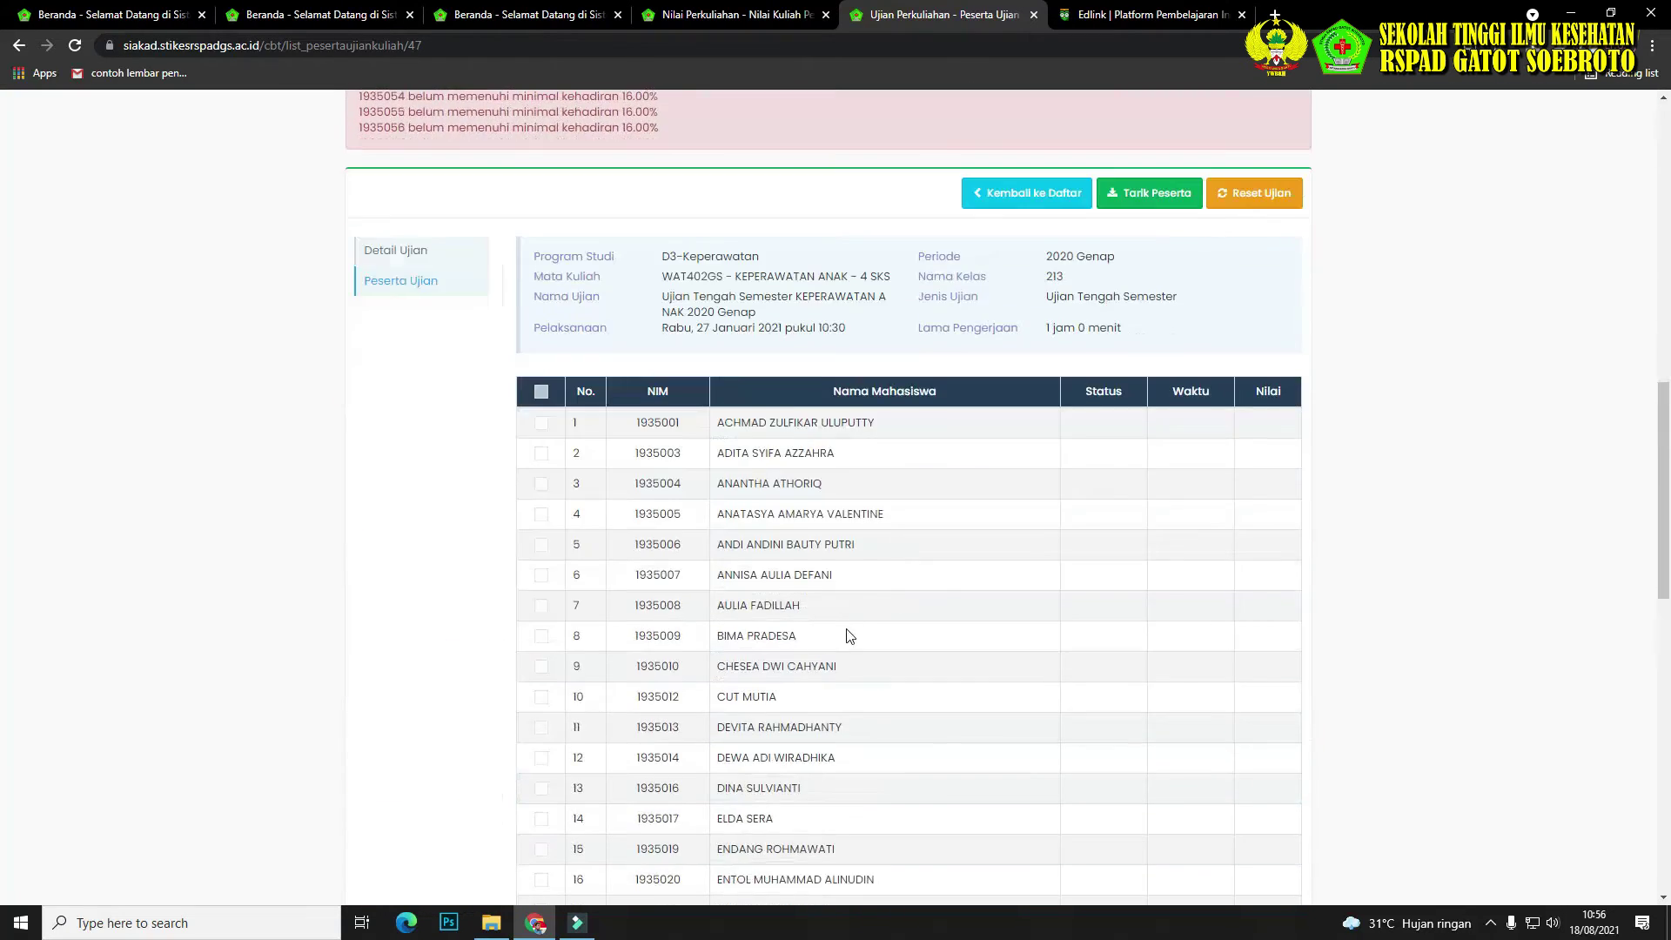
scroll(871, 601, up, 2)
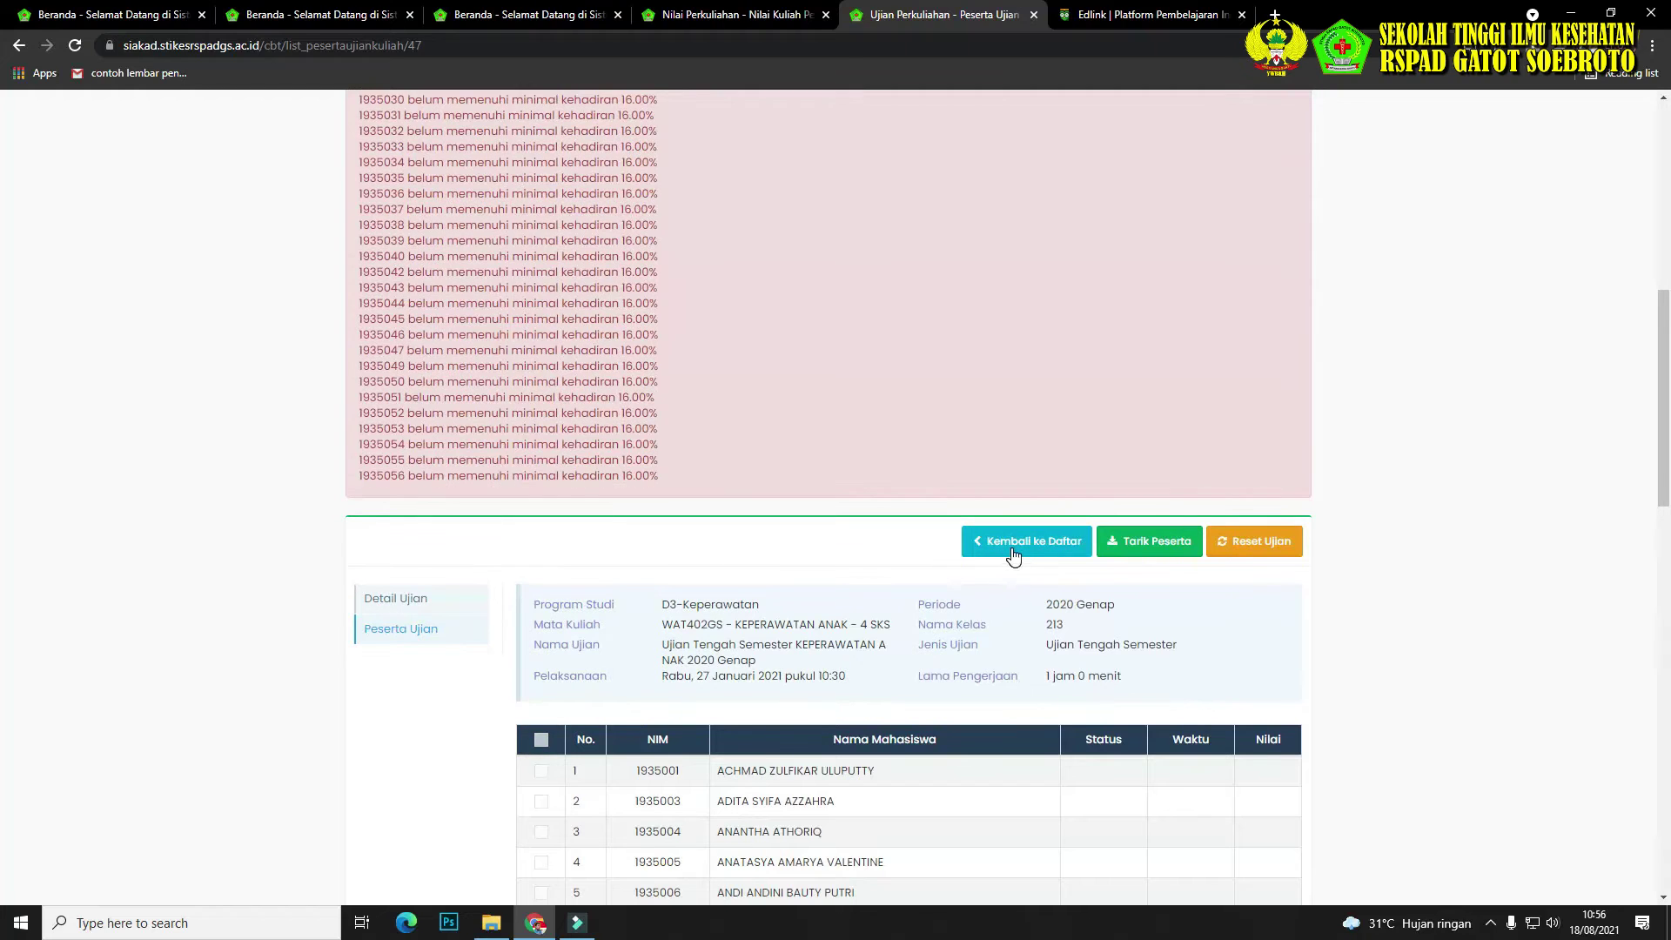
Return to the exam's details, reopen the SIM Computer Based Test module from Daftar Modul and open Bank Soal.
click(410, 600)
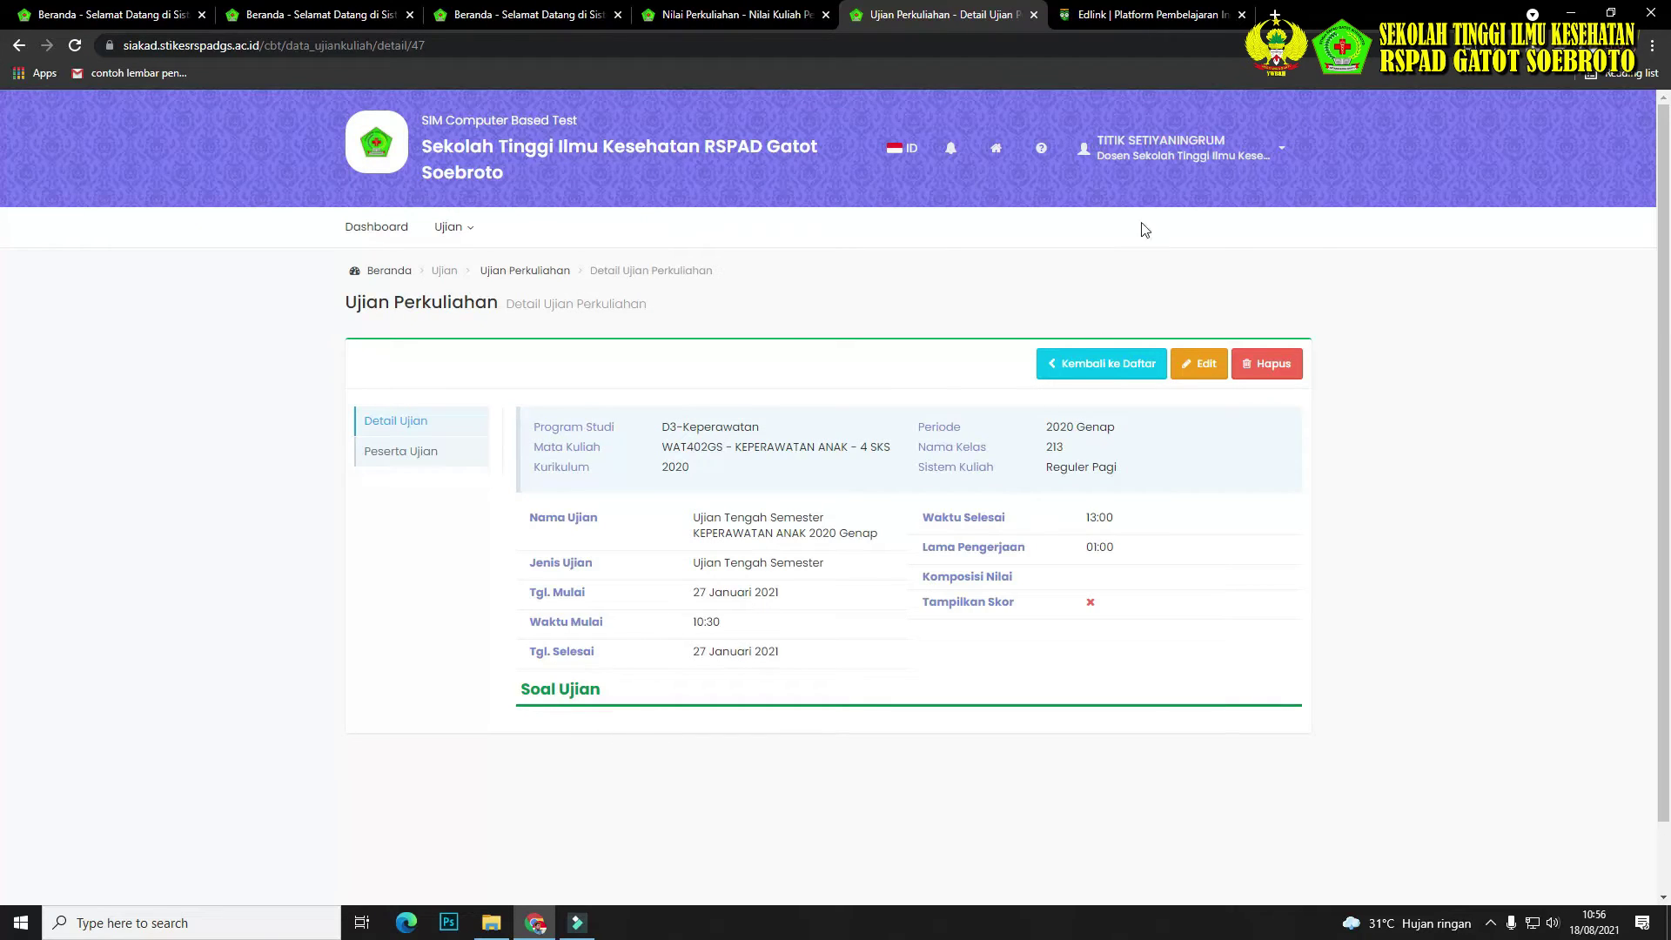
click(1175, 150)
click(1177, 383)
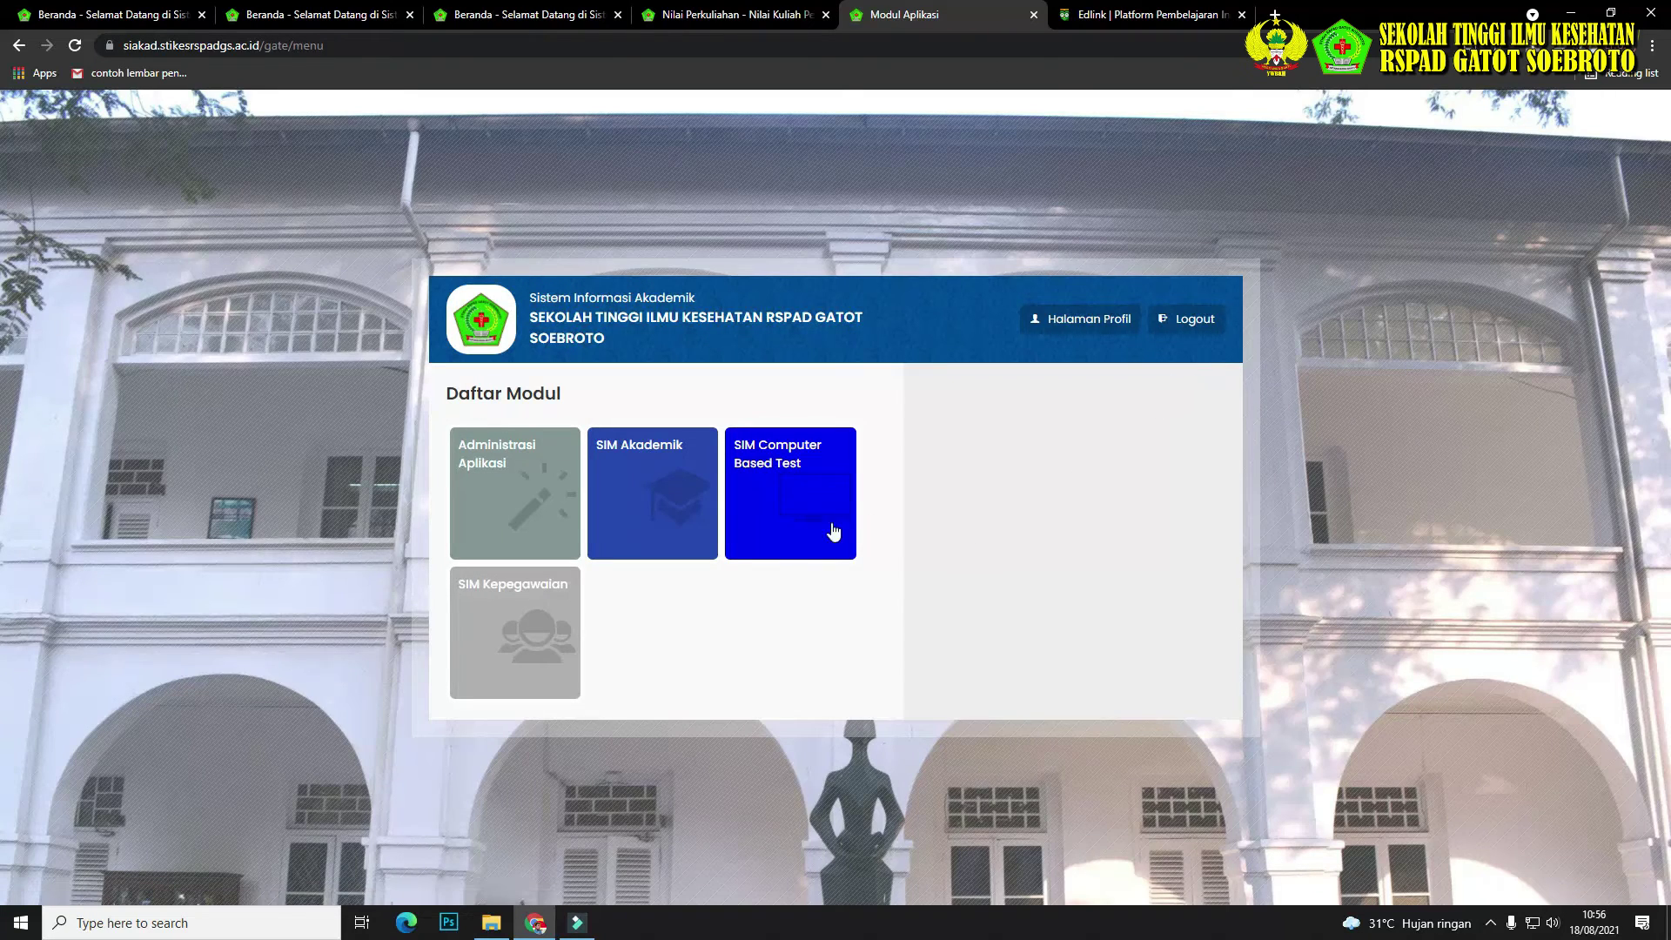
click(807, 467)
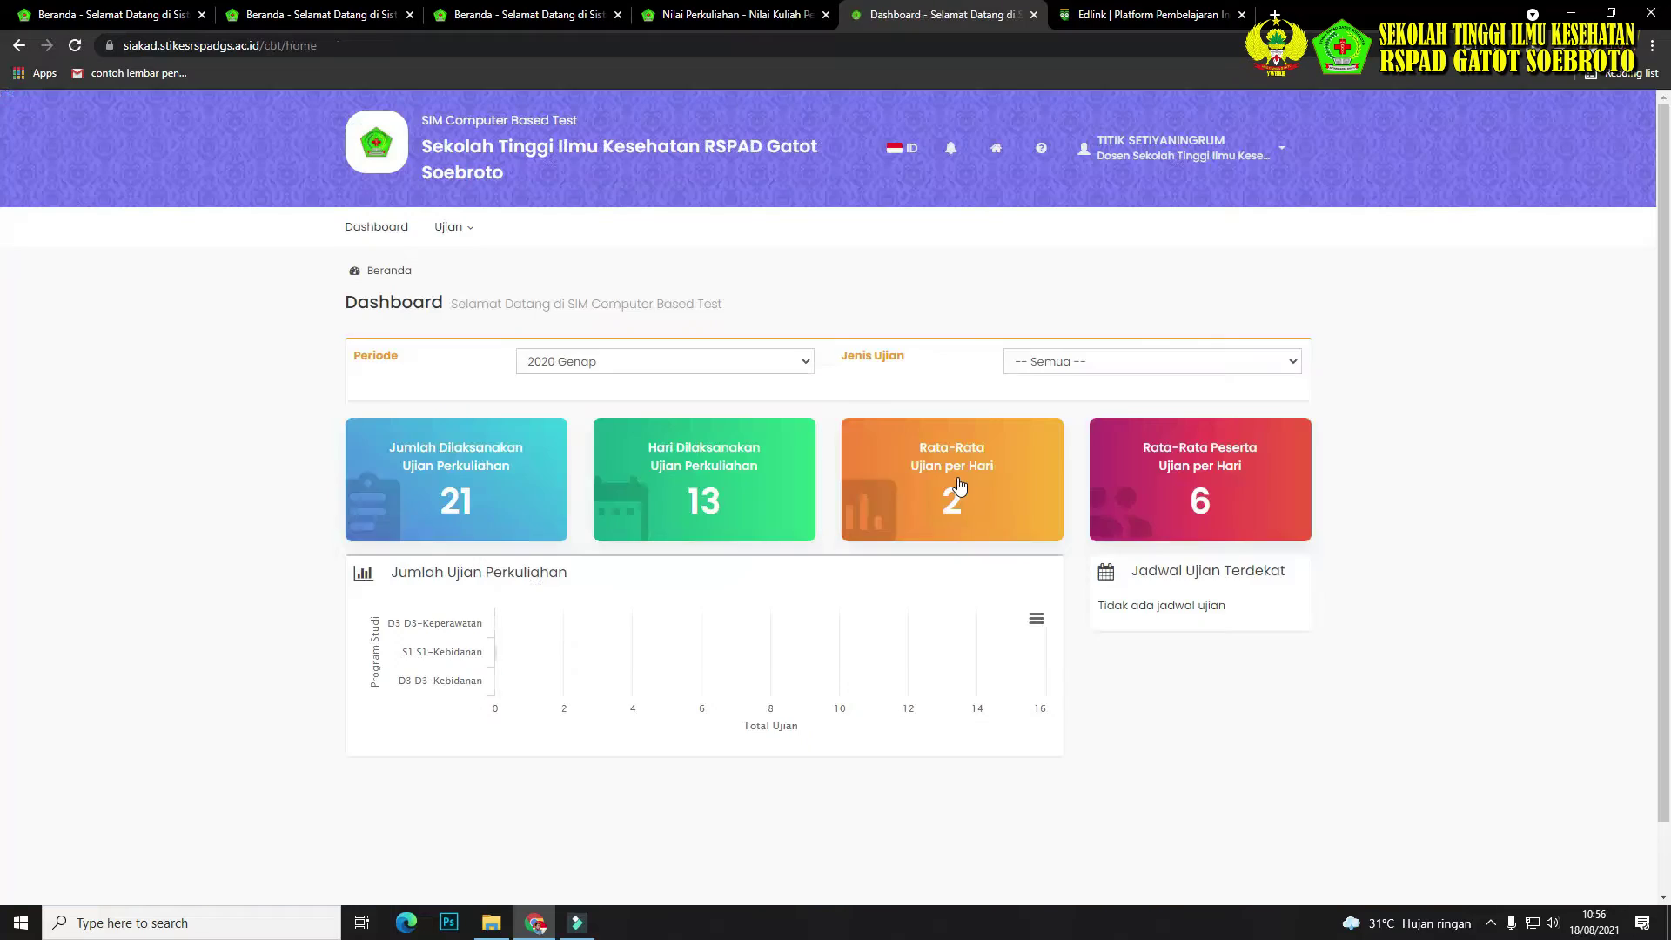
click(453, 227)
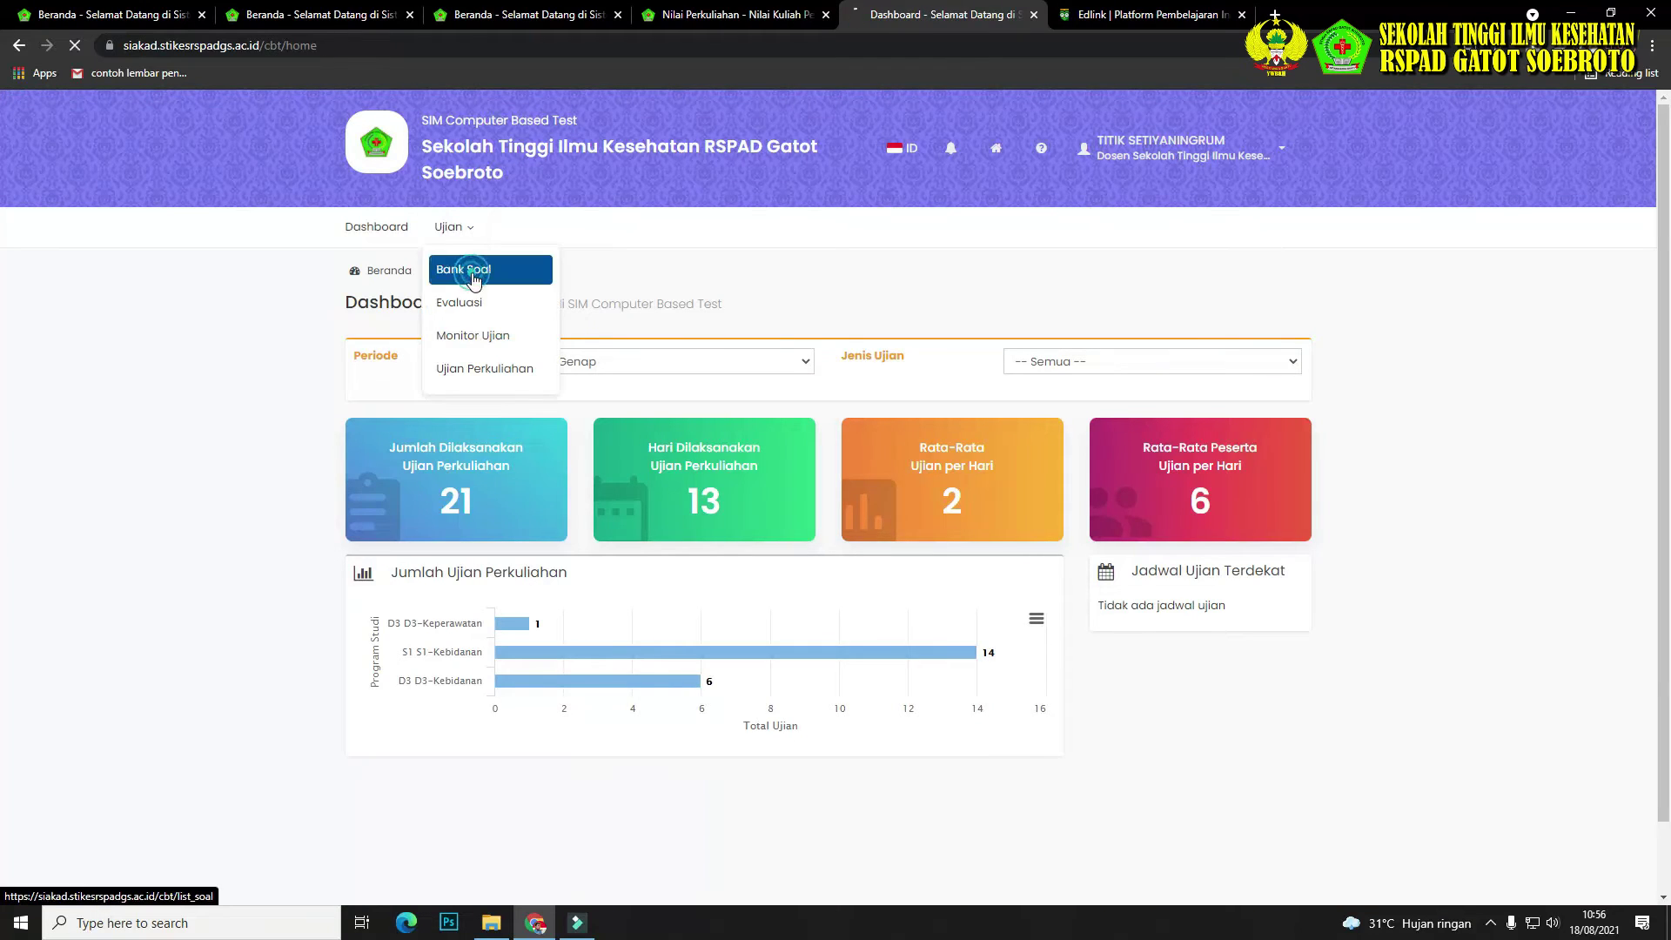
click(477, 269)
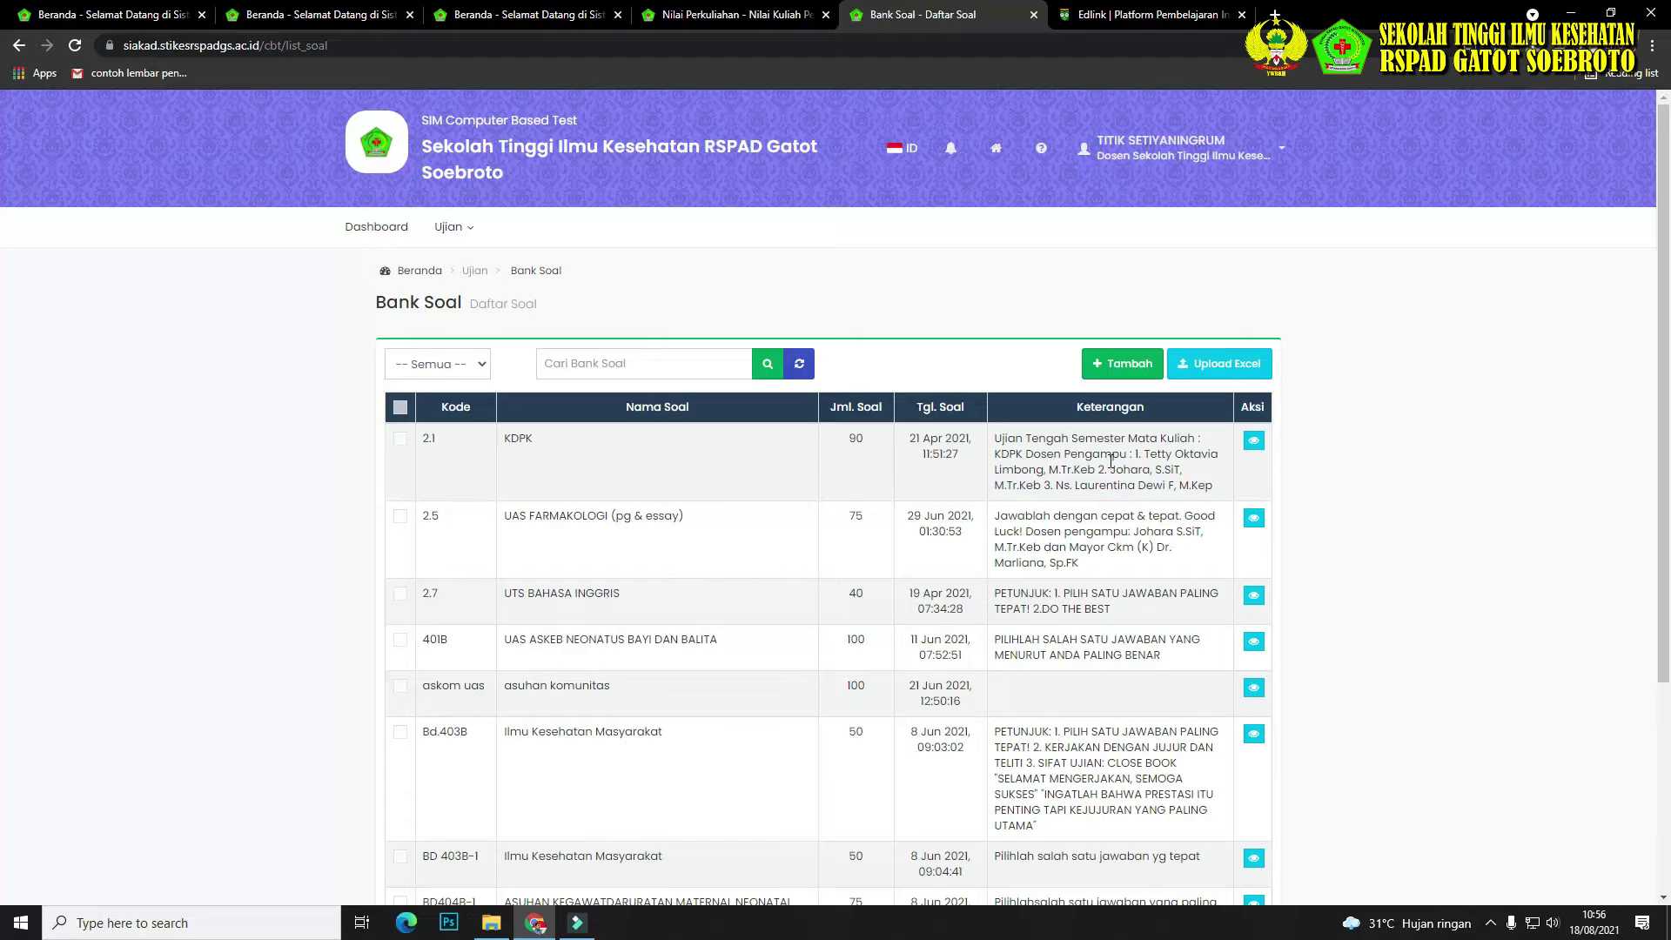
View the blank form for a new question bank, and the details and Pertanyaan list of the KDPK question bank.
click(1130, 363)
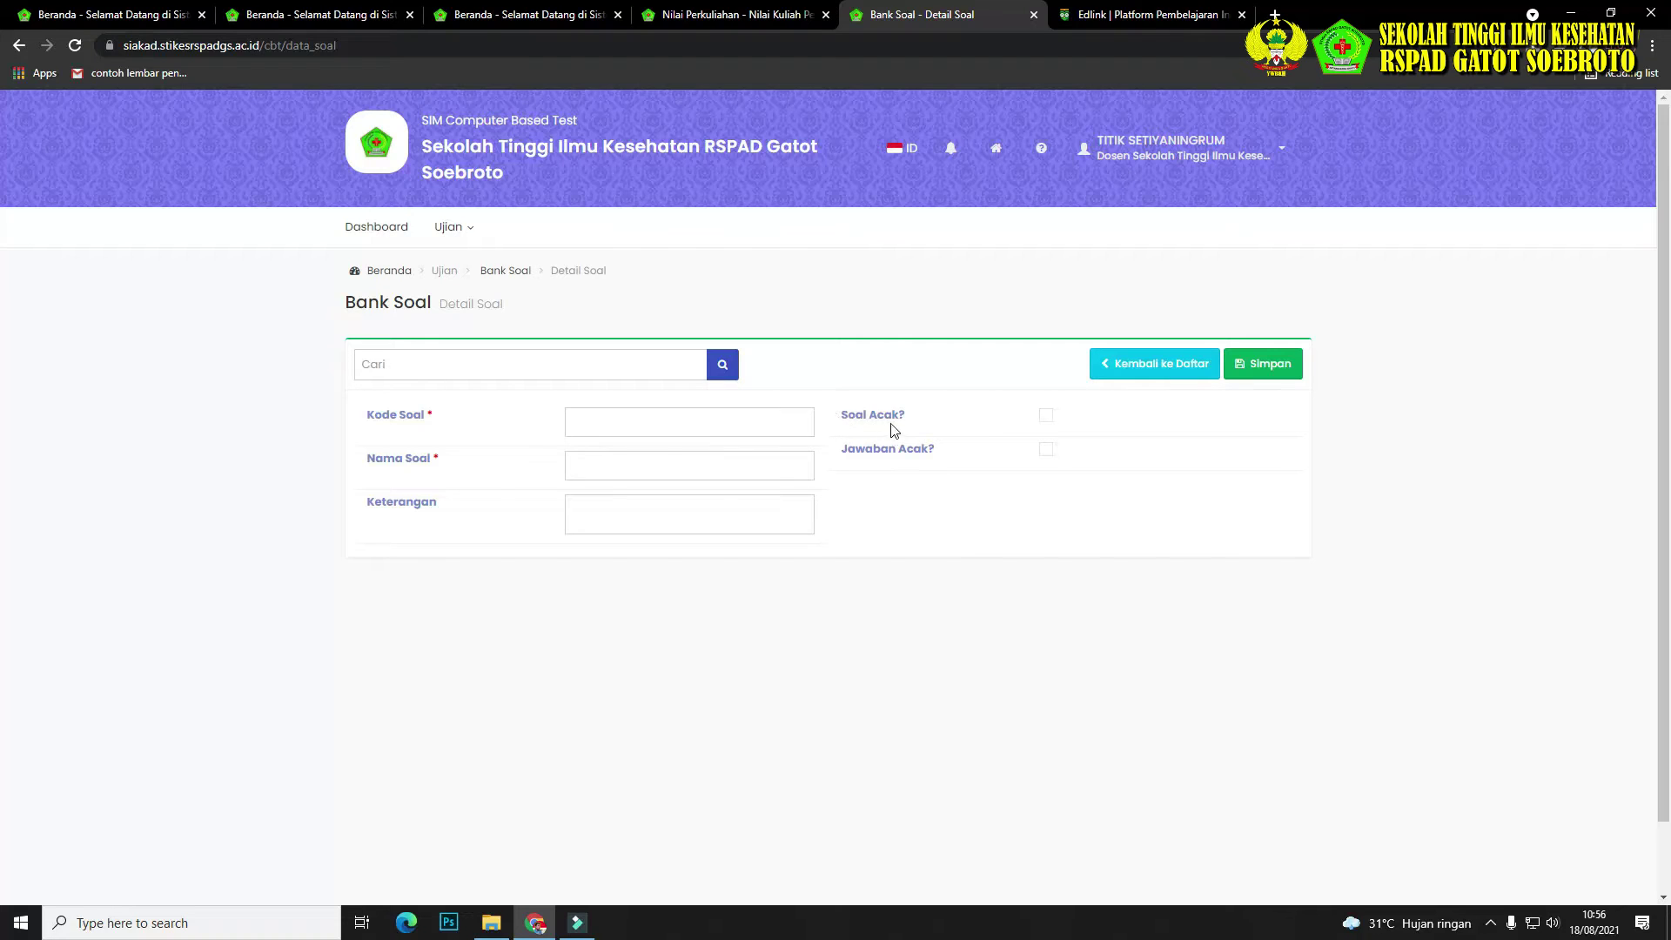
click(1132, 369)
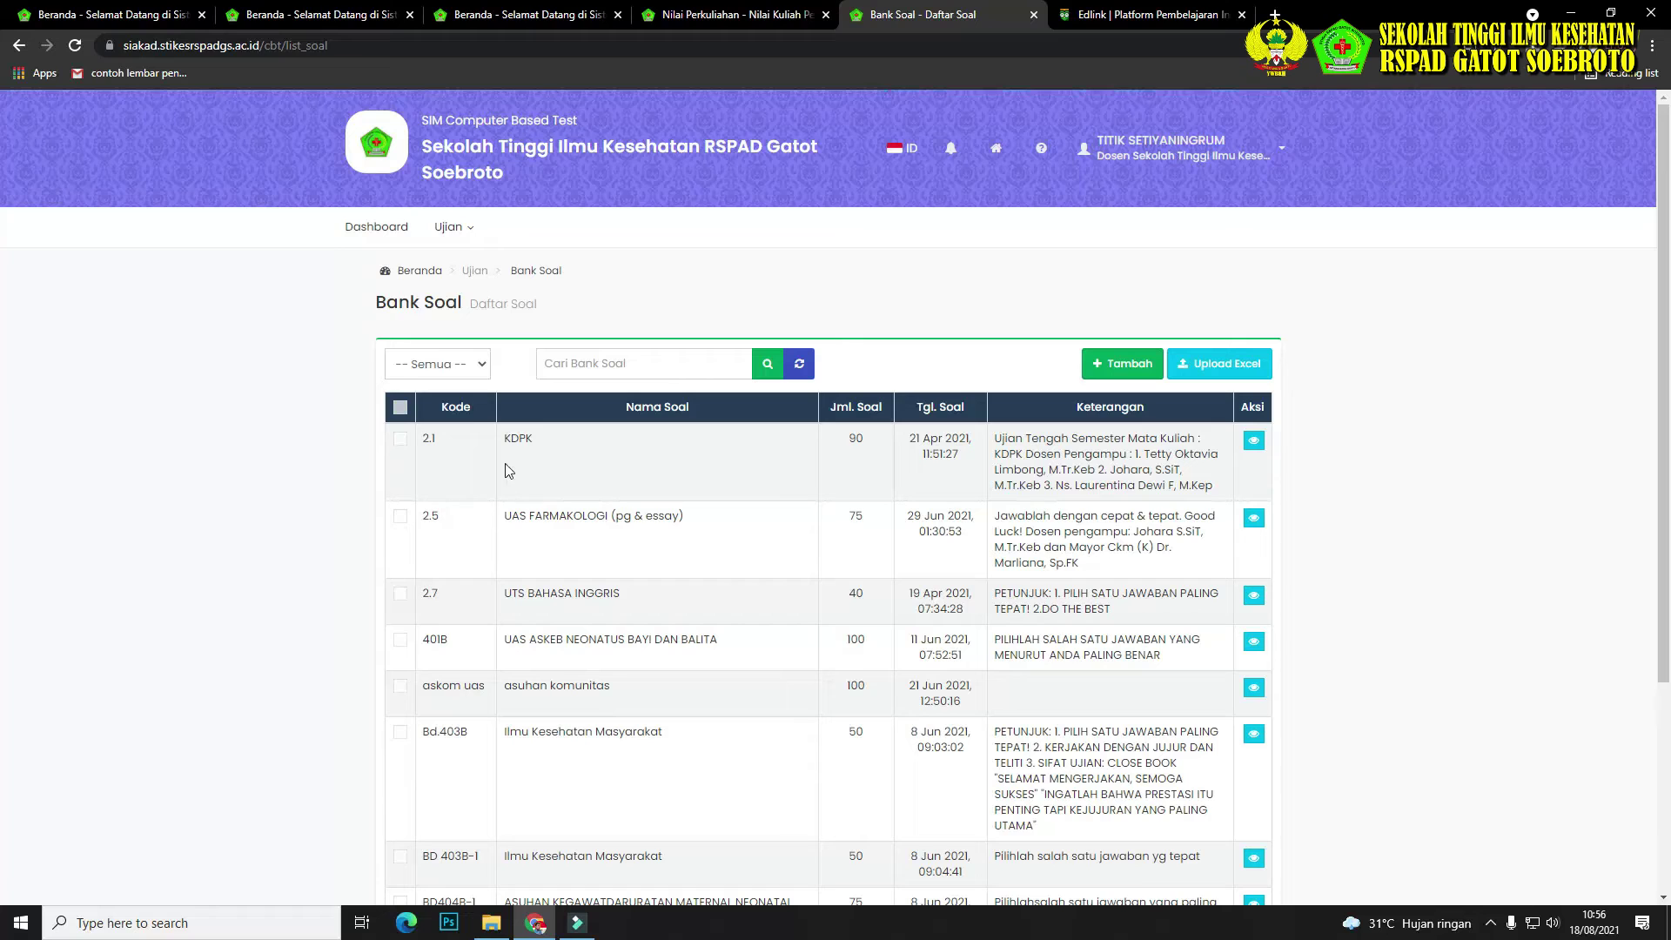
click(1253, 440)
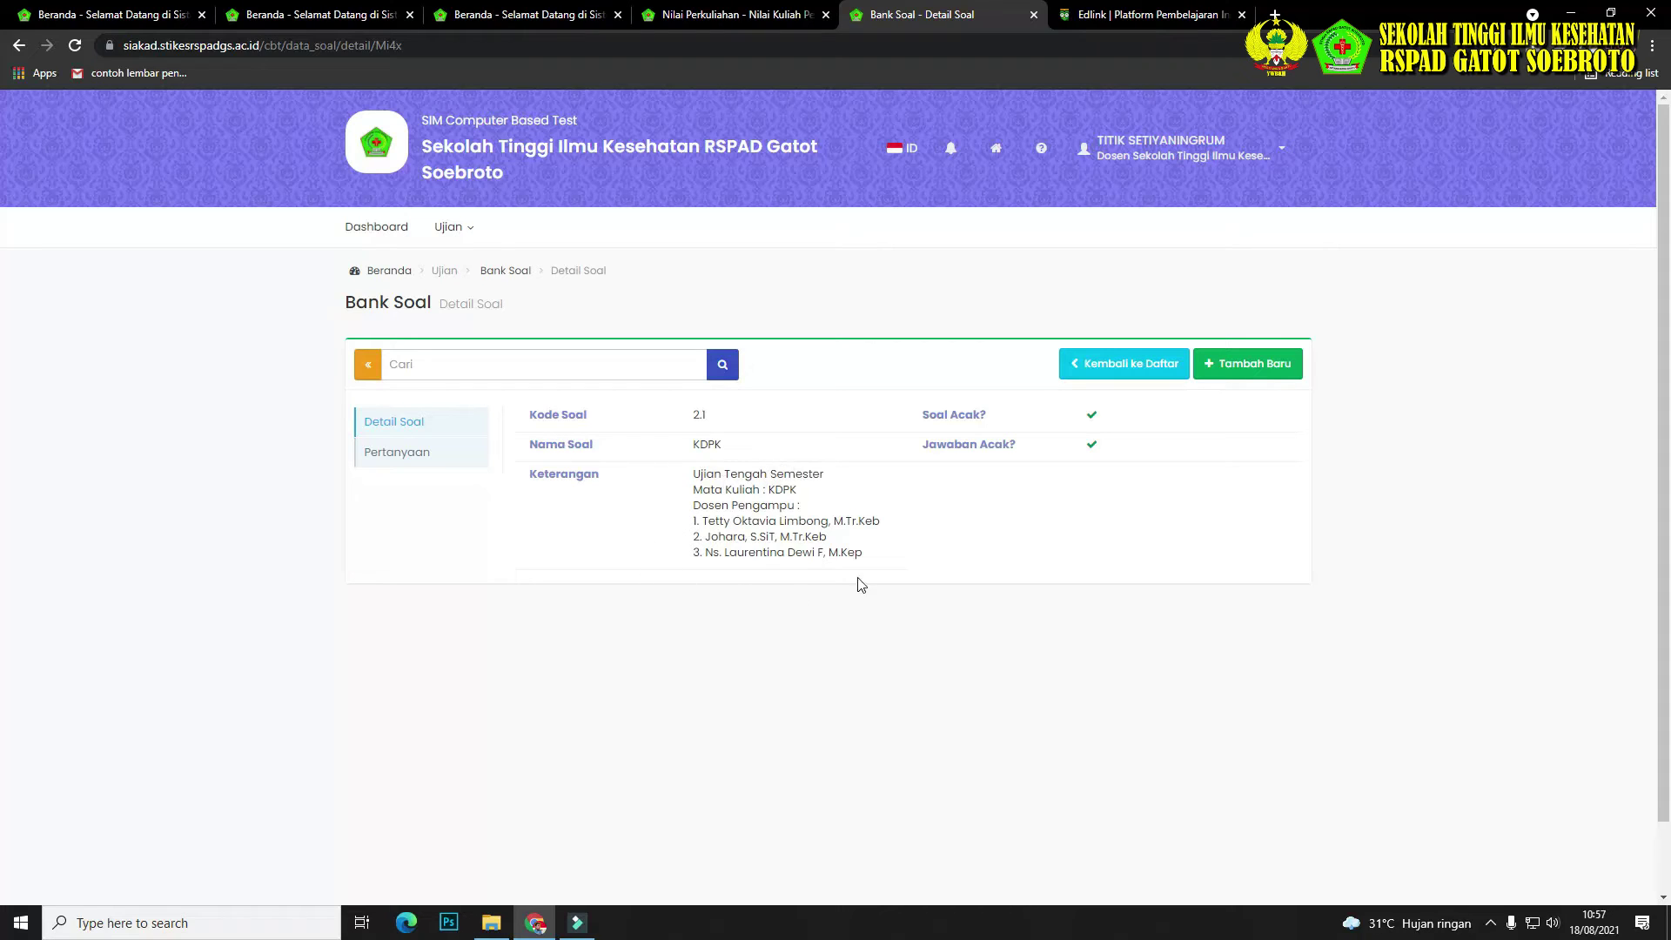
click(398, 454)
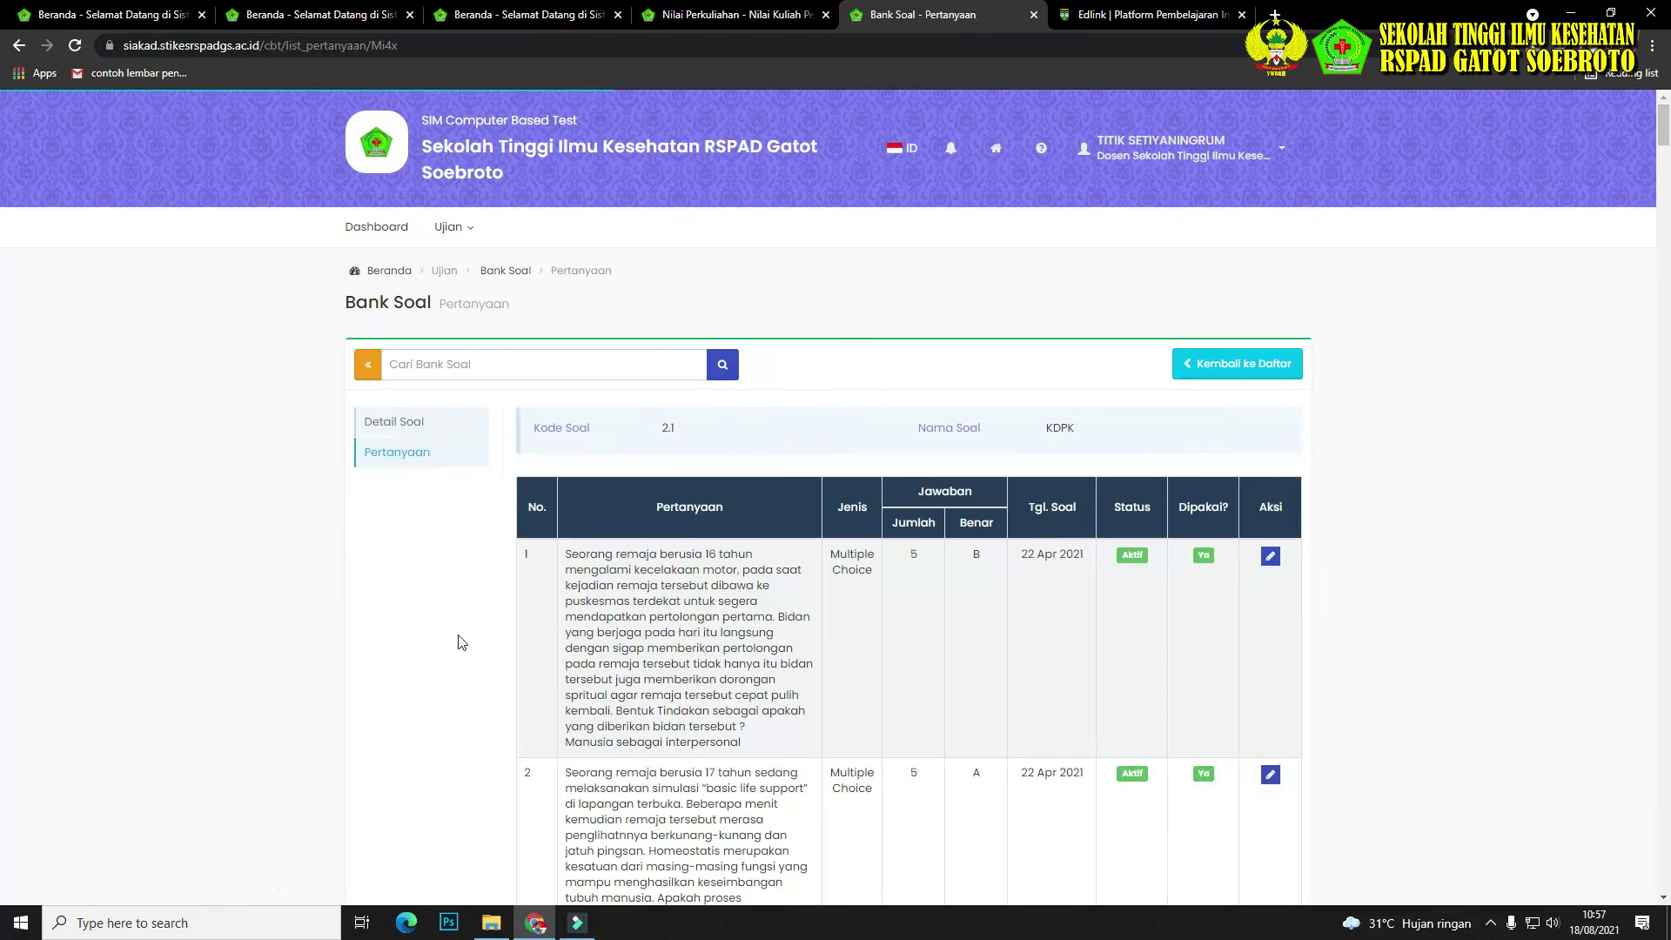
scroll(474, 660, down, 2)
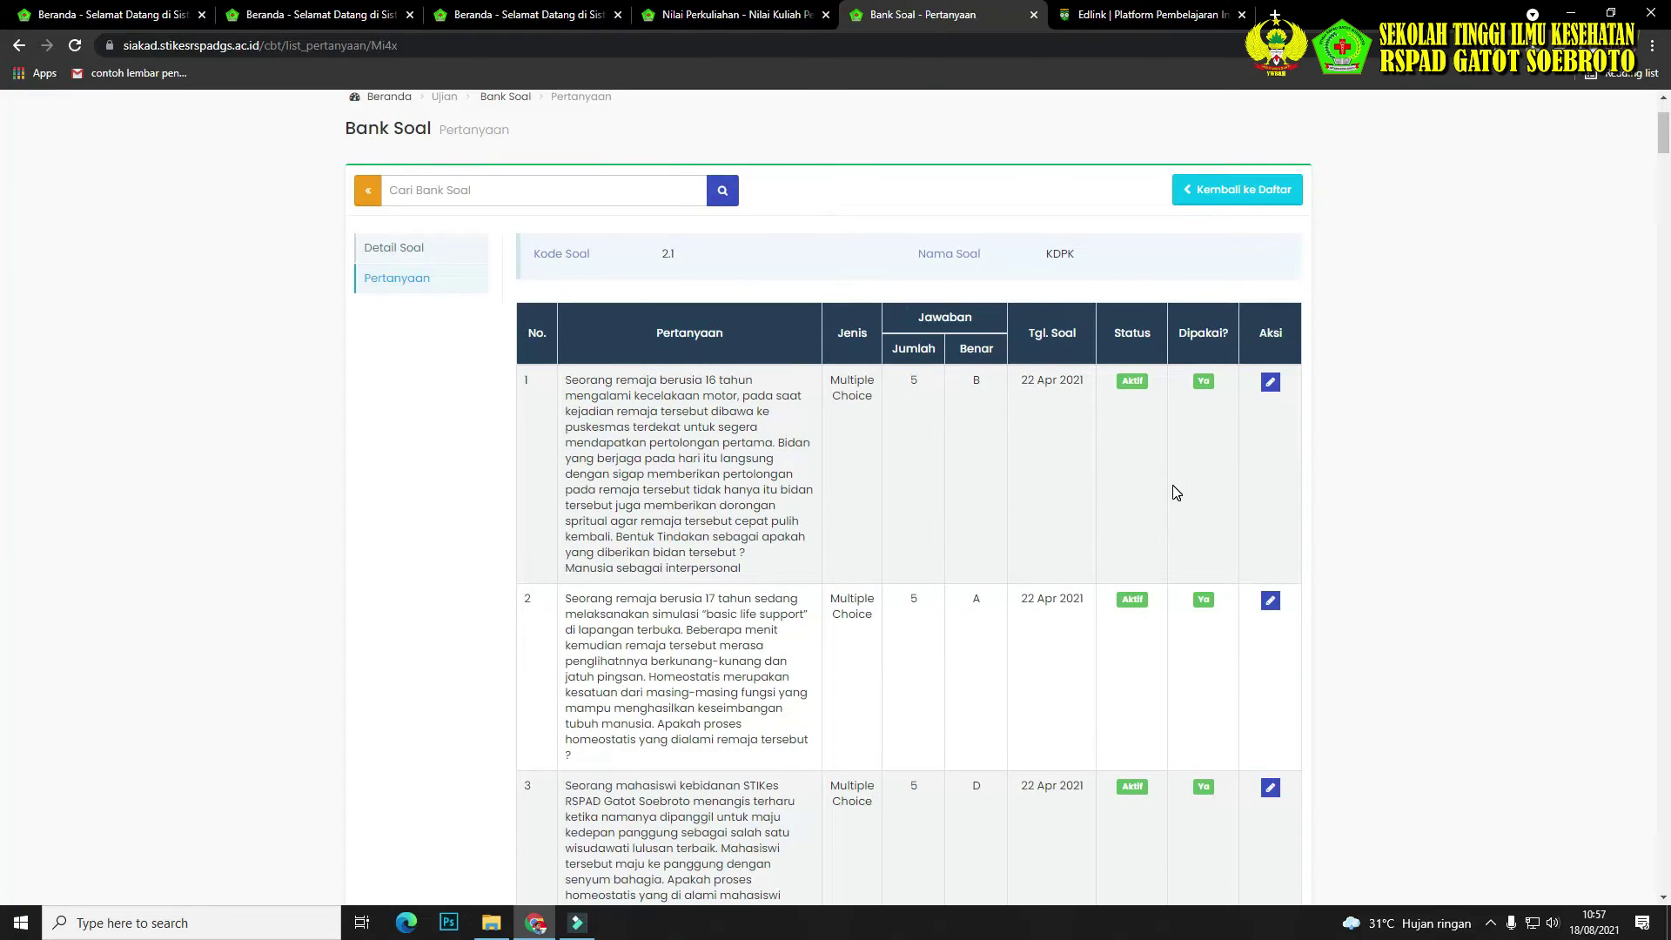
scroll(1175, 493, up, 2)
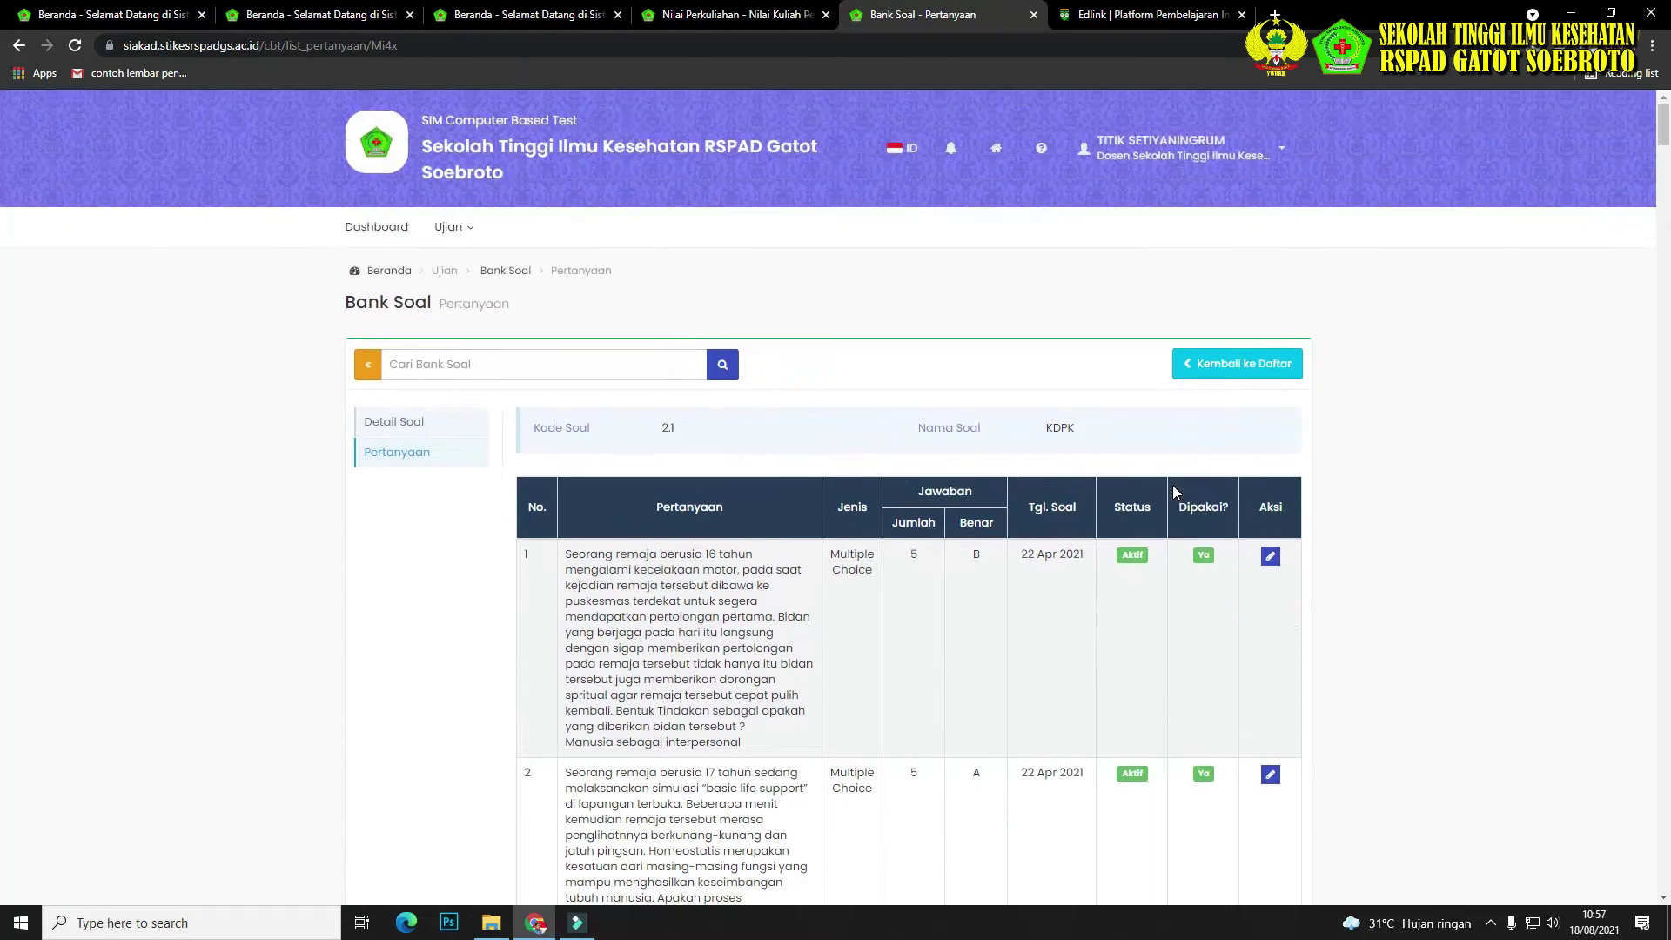
click(1231, 366)
Fill in a new question bank with code 01, name and description "contoh", Soal Acak and Jawaban Acak enabled, and try to save it.
click(1124, 363)
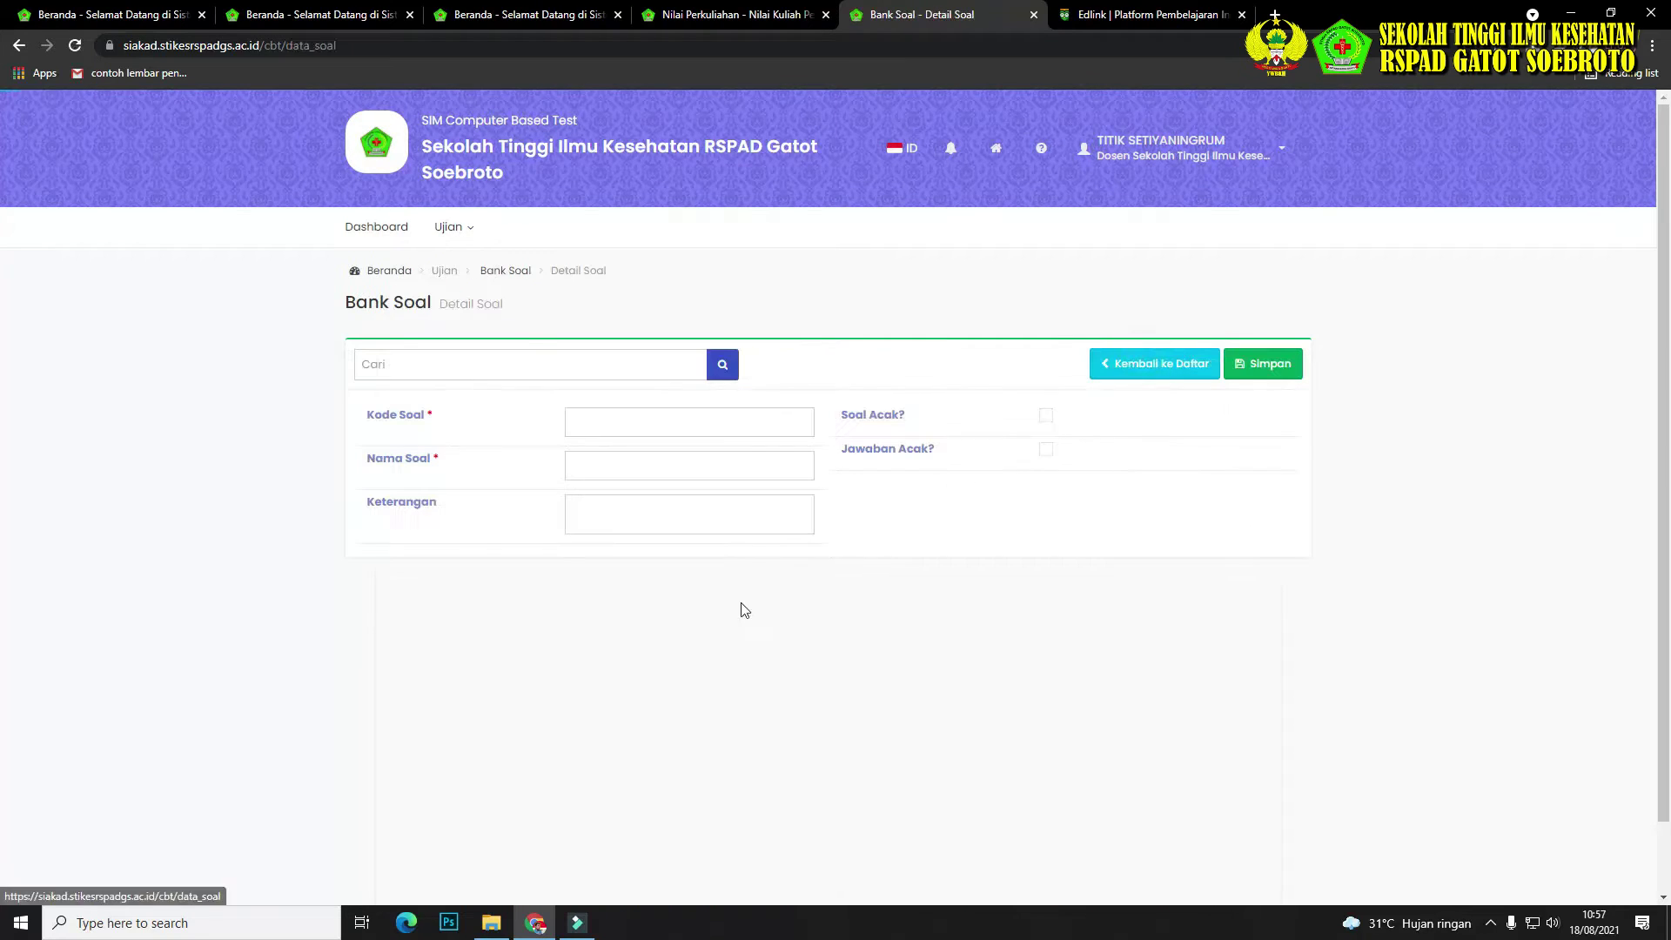
click(634, 423)
text(01)
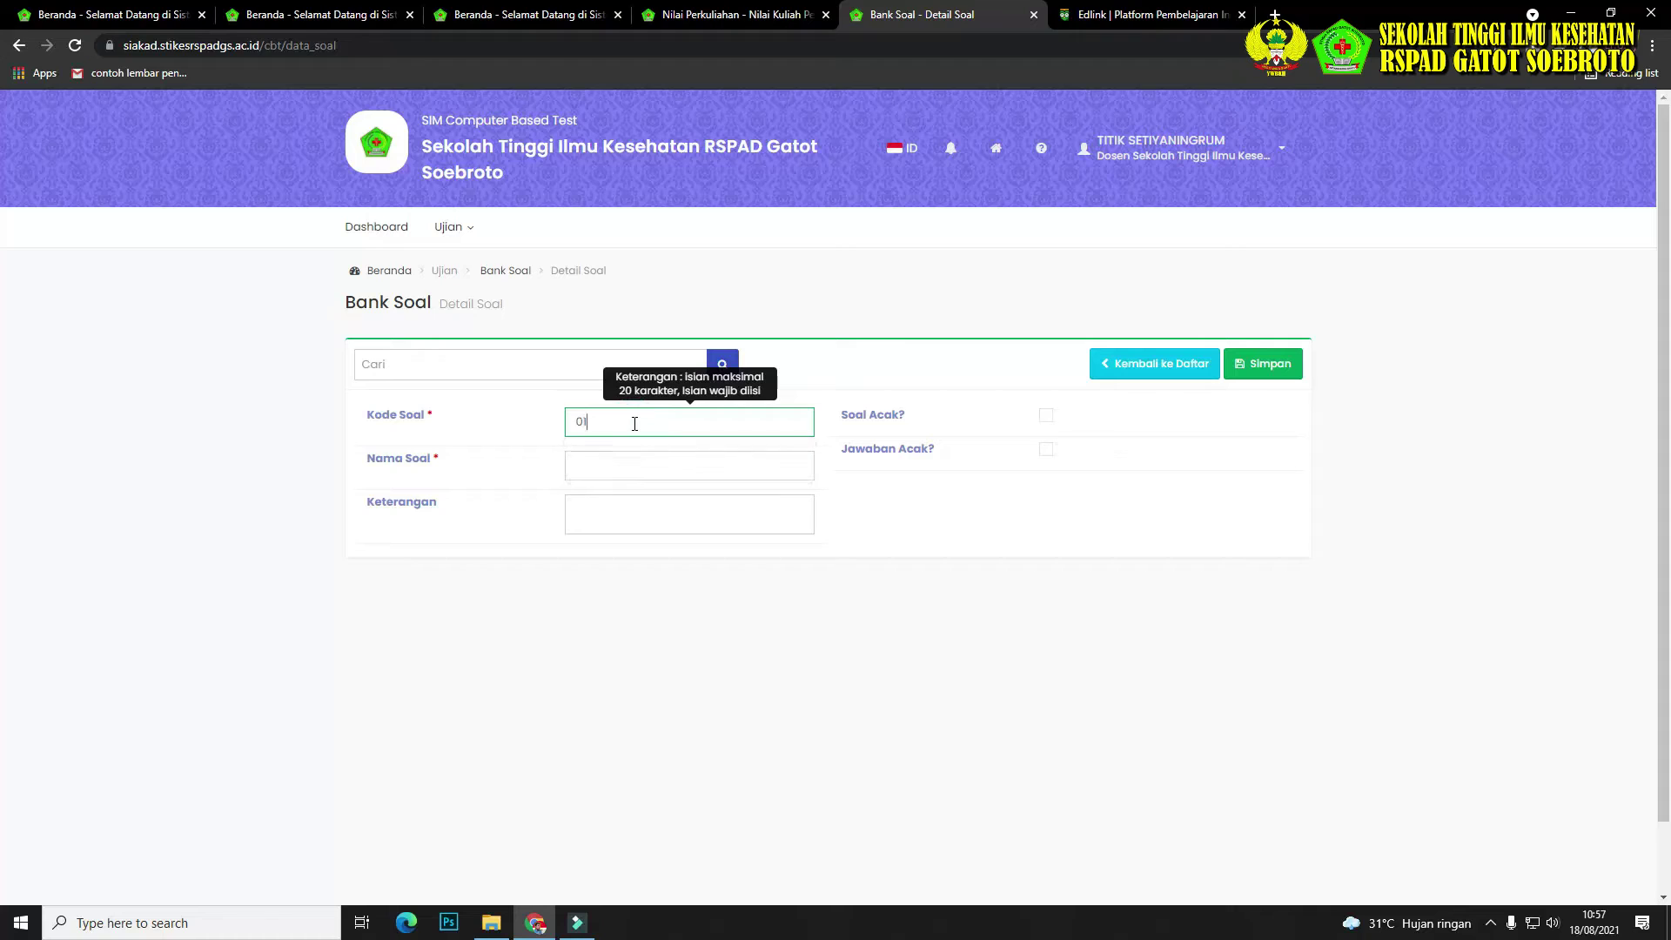
click(643, 464)
text(c)
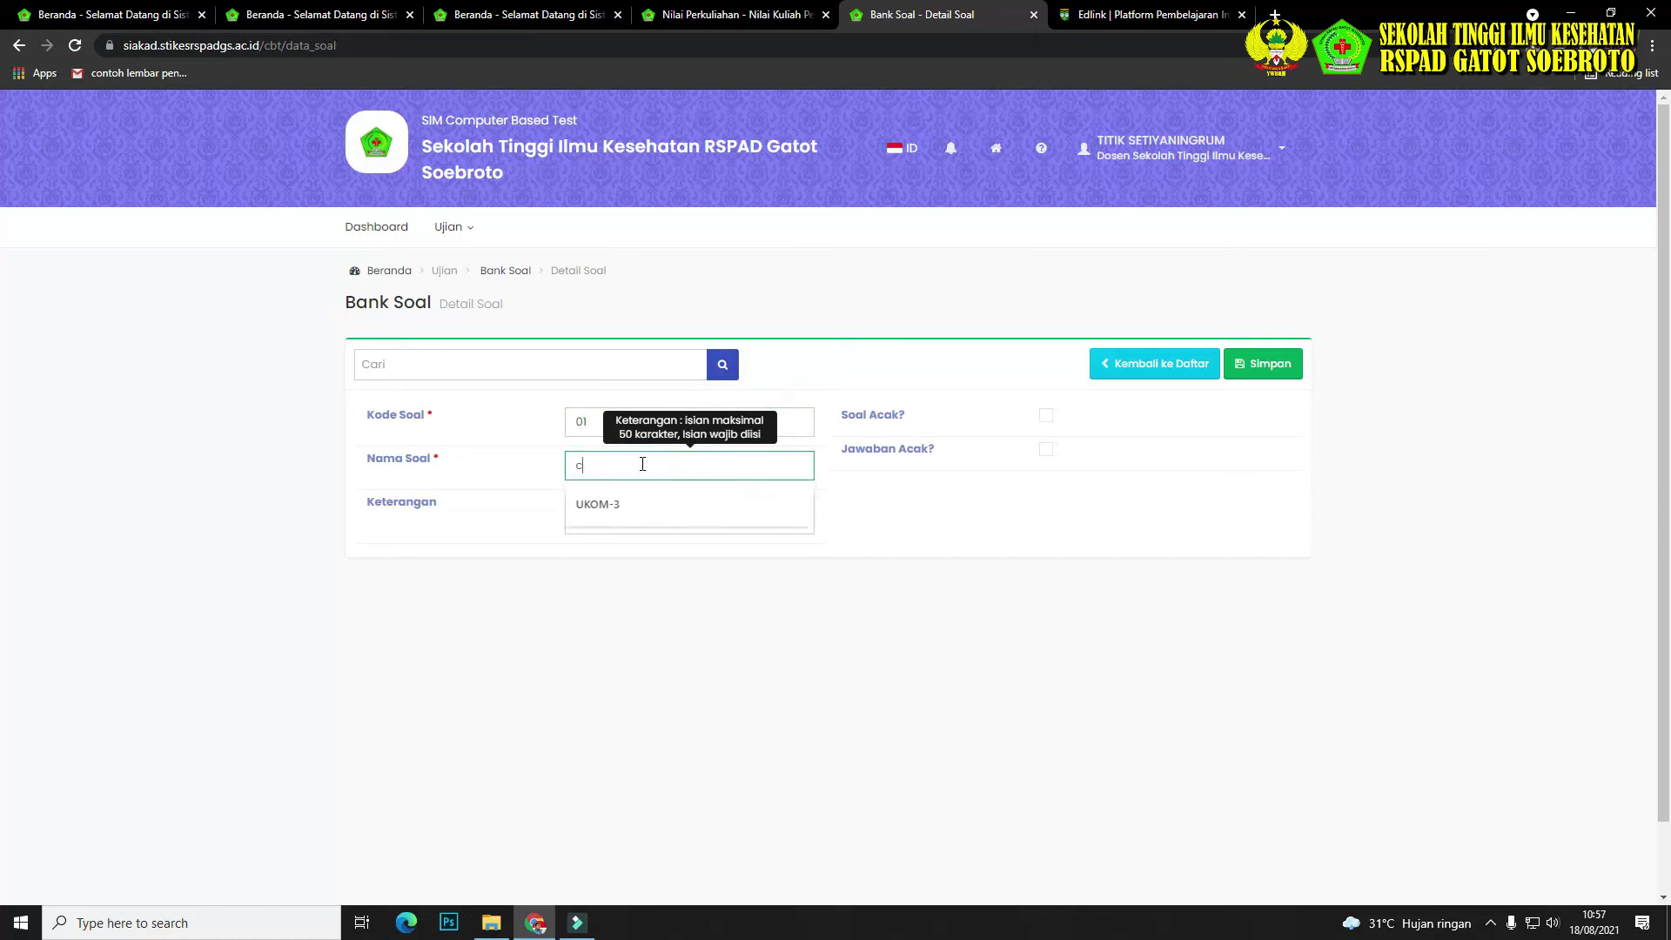
text(ontoh)
click(643, 511)
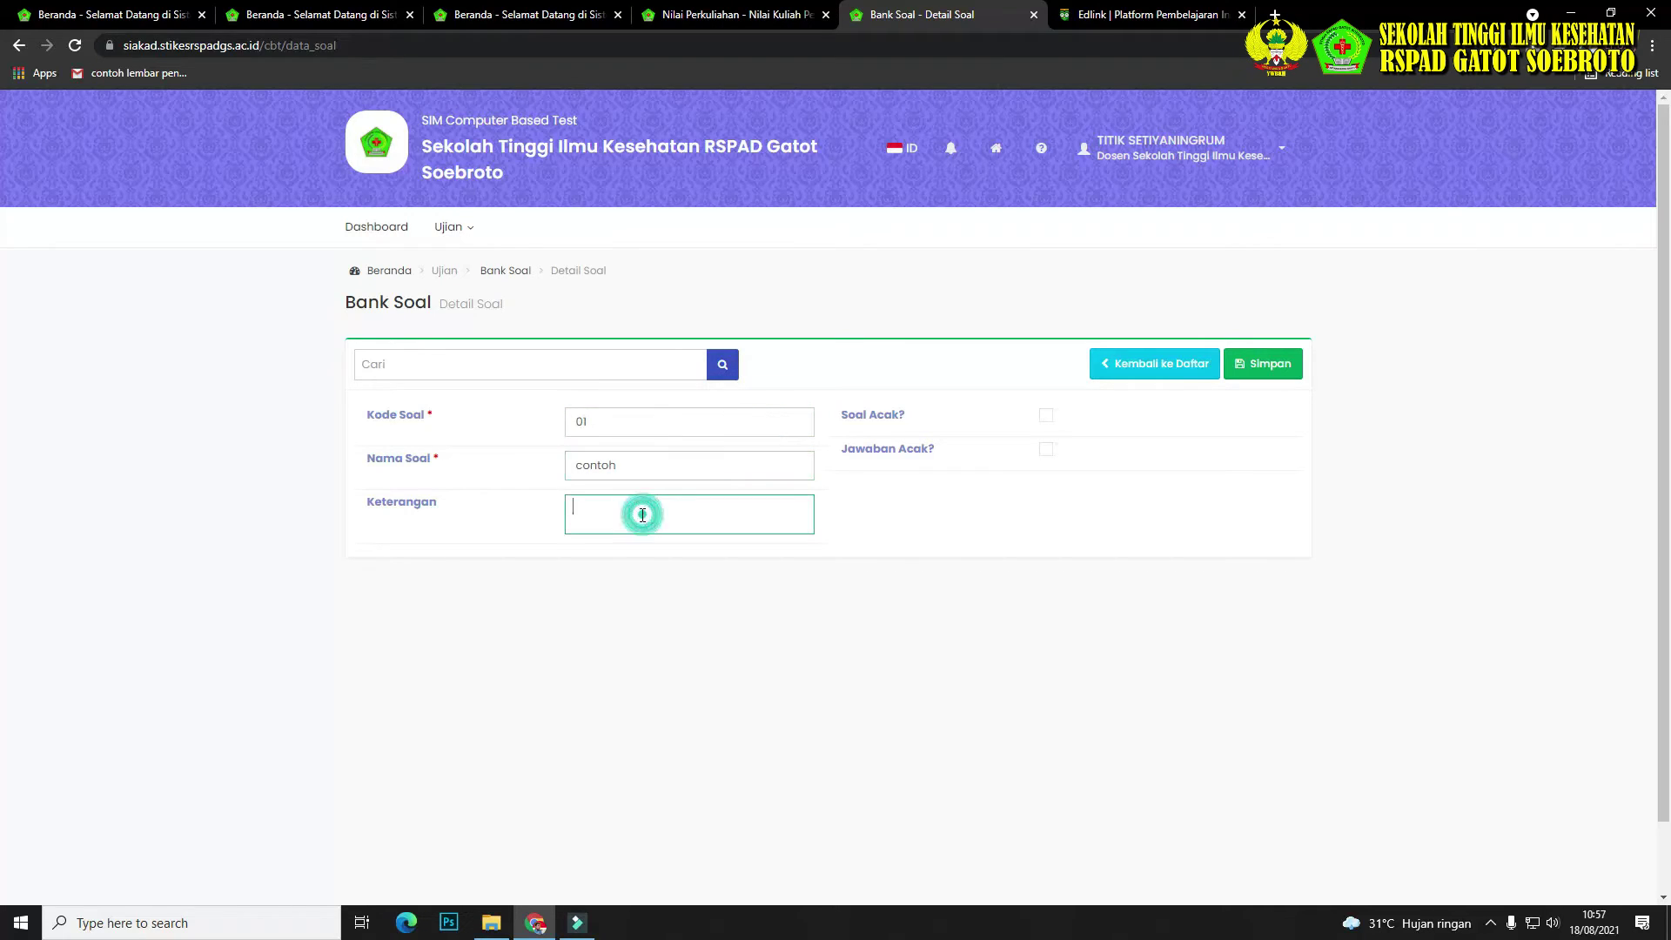
text(contoh)
click(1046, 415)
click(1285, 368)
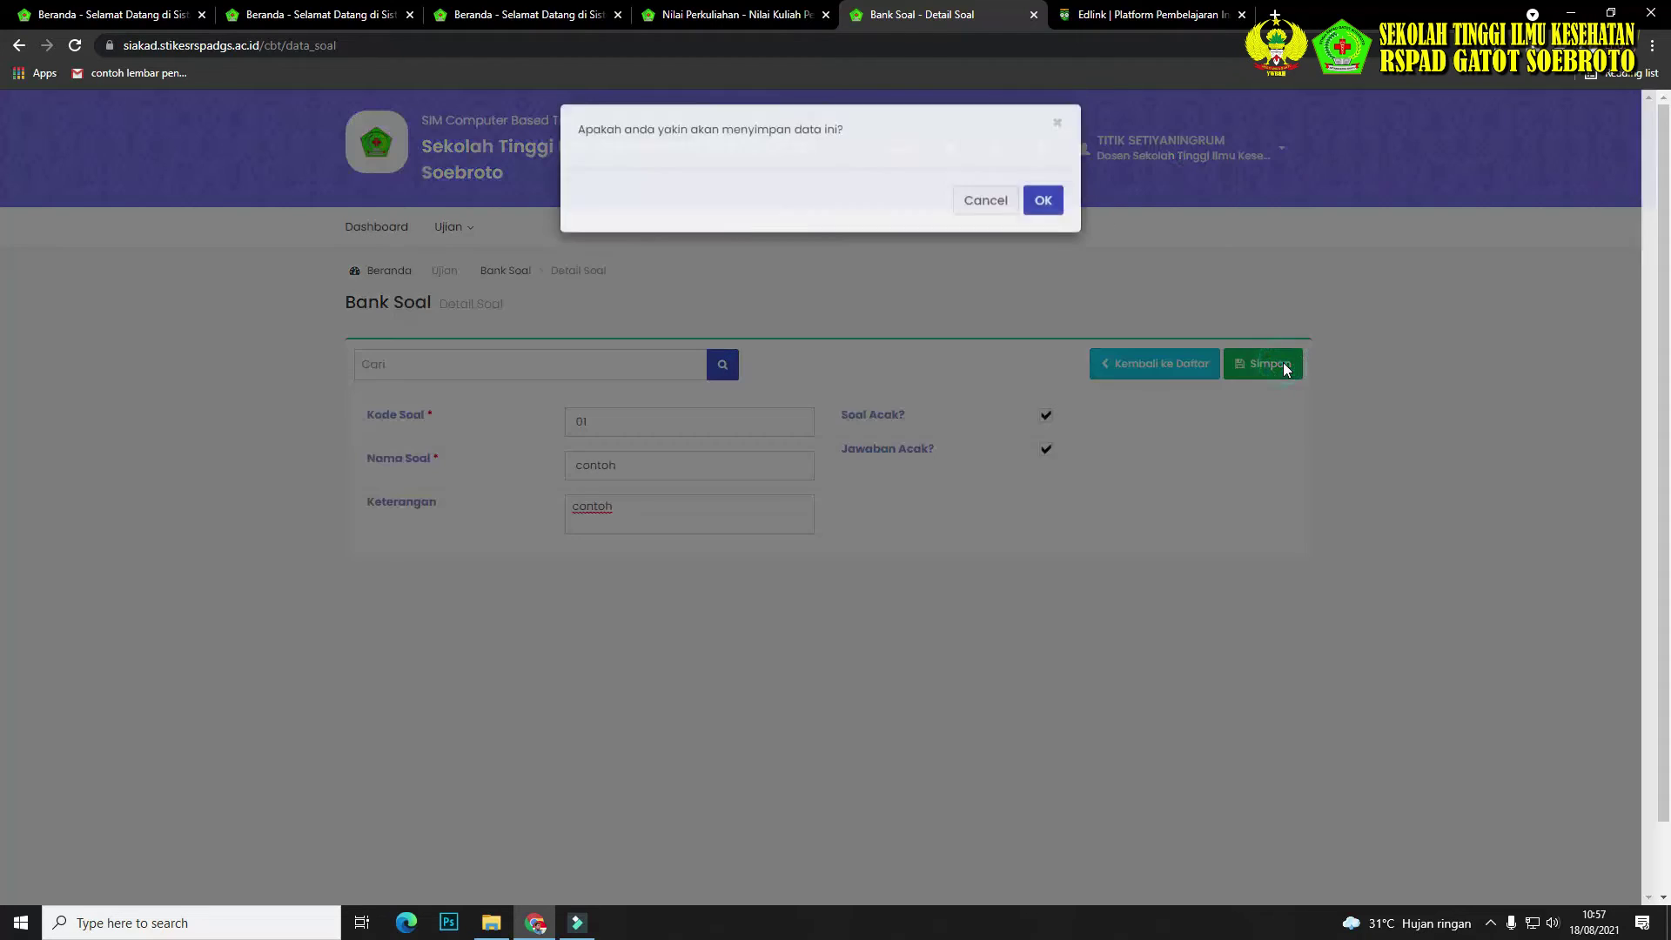
click(1047, 205)
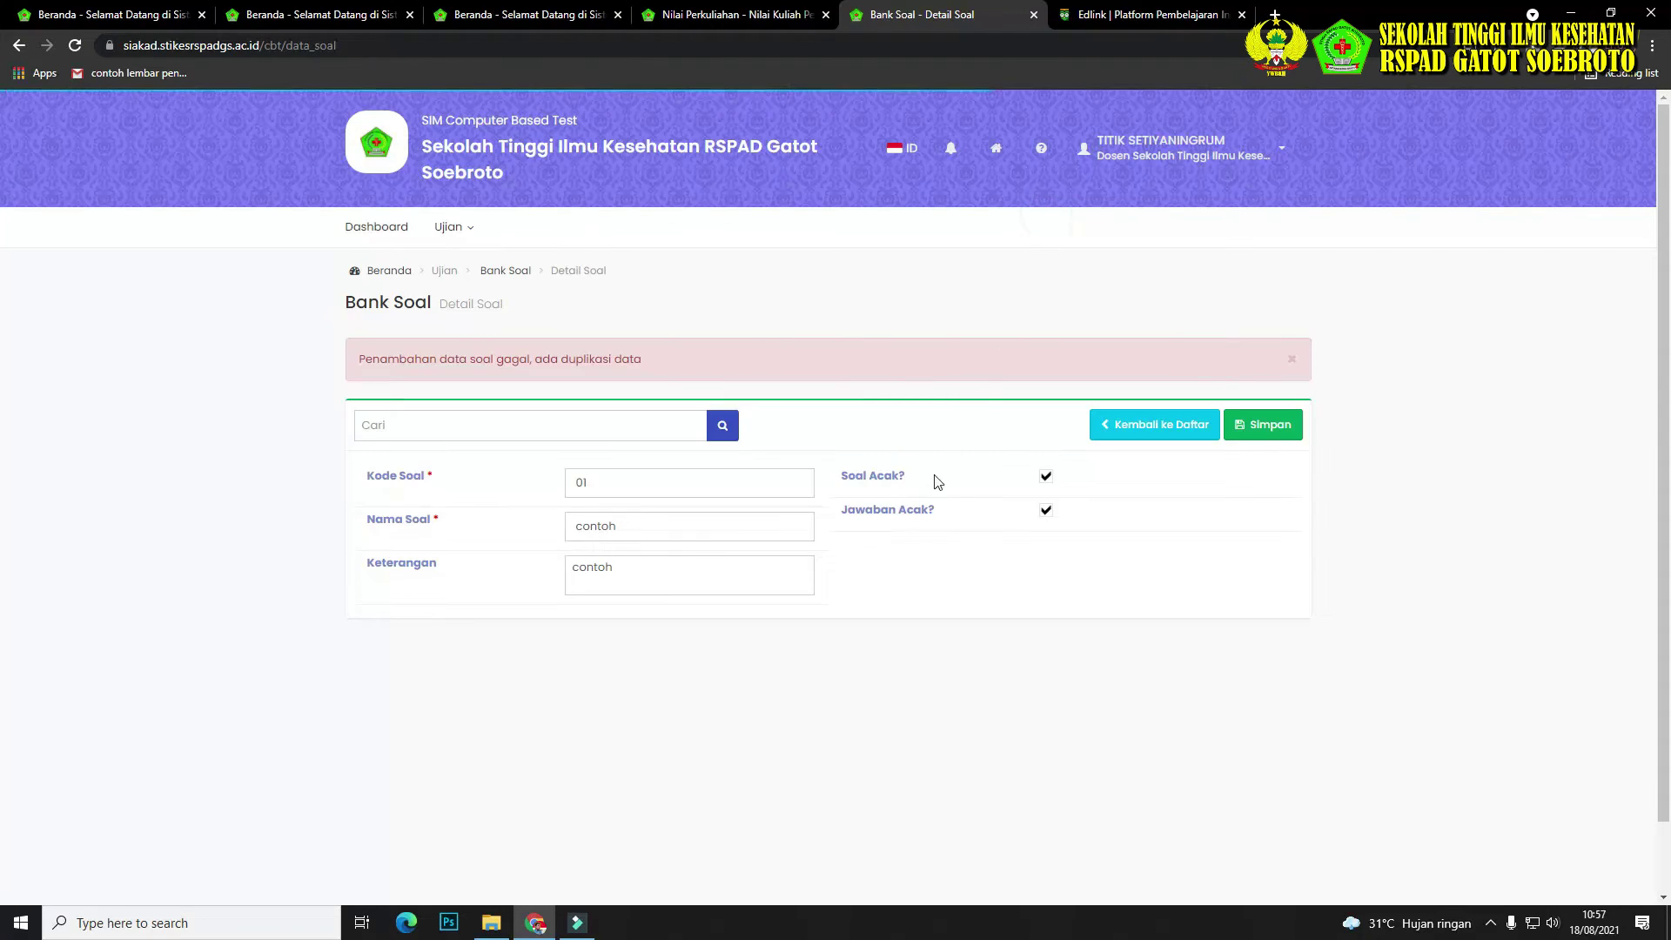
Change the new question bank's Kode Soal to 011 and save it.
click(597, 484)
text(1)
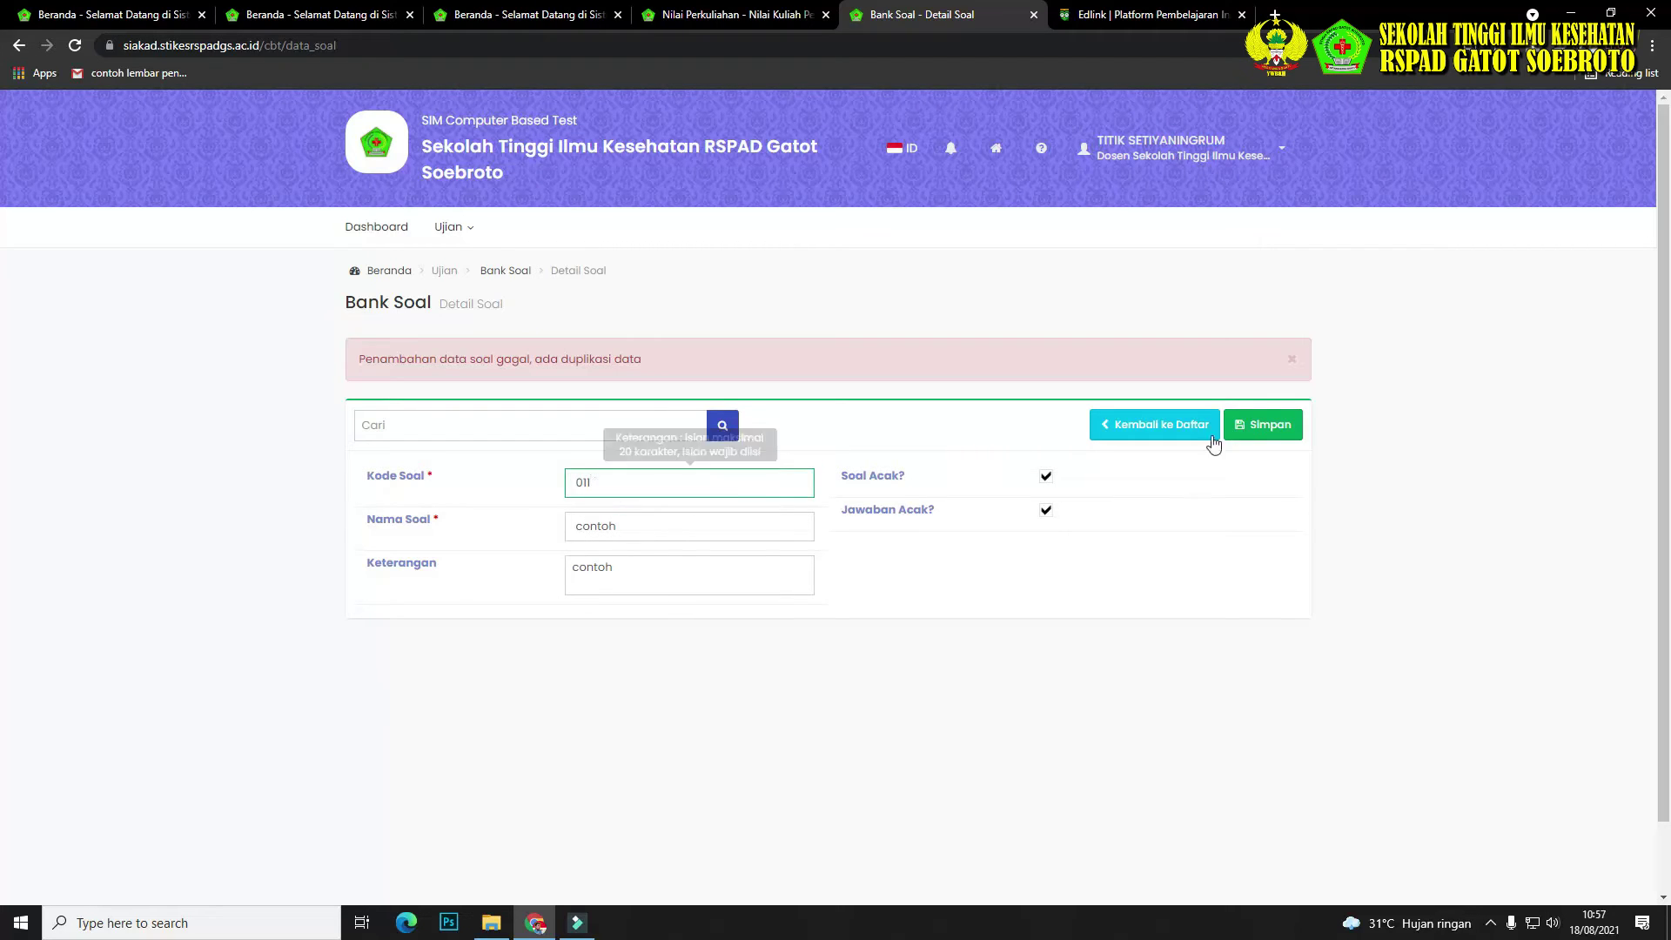
click(1271, 425)
click(1041, 213)
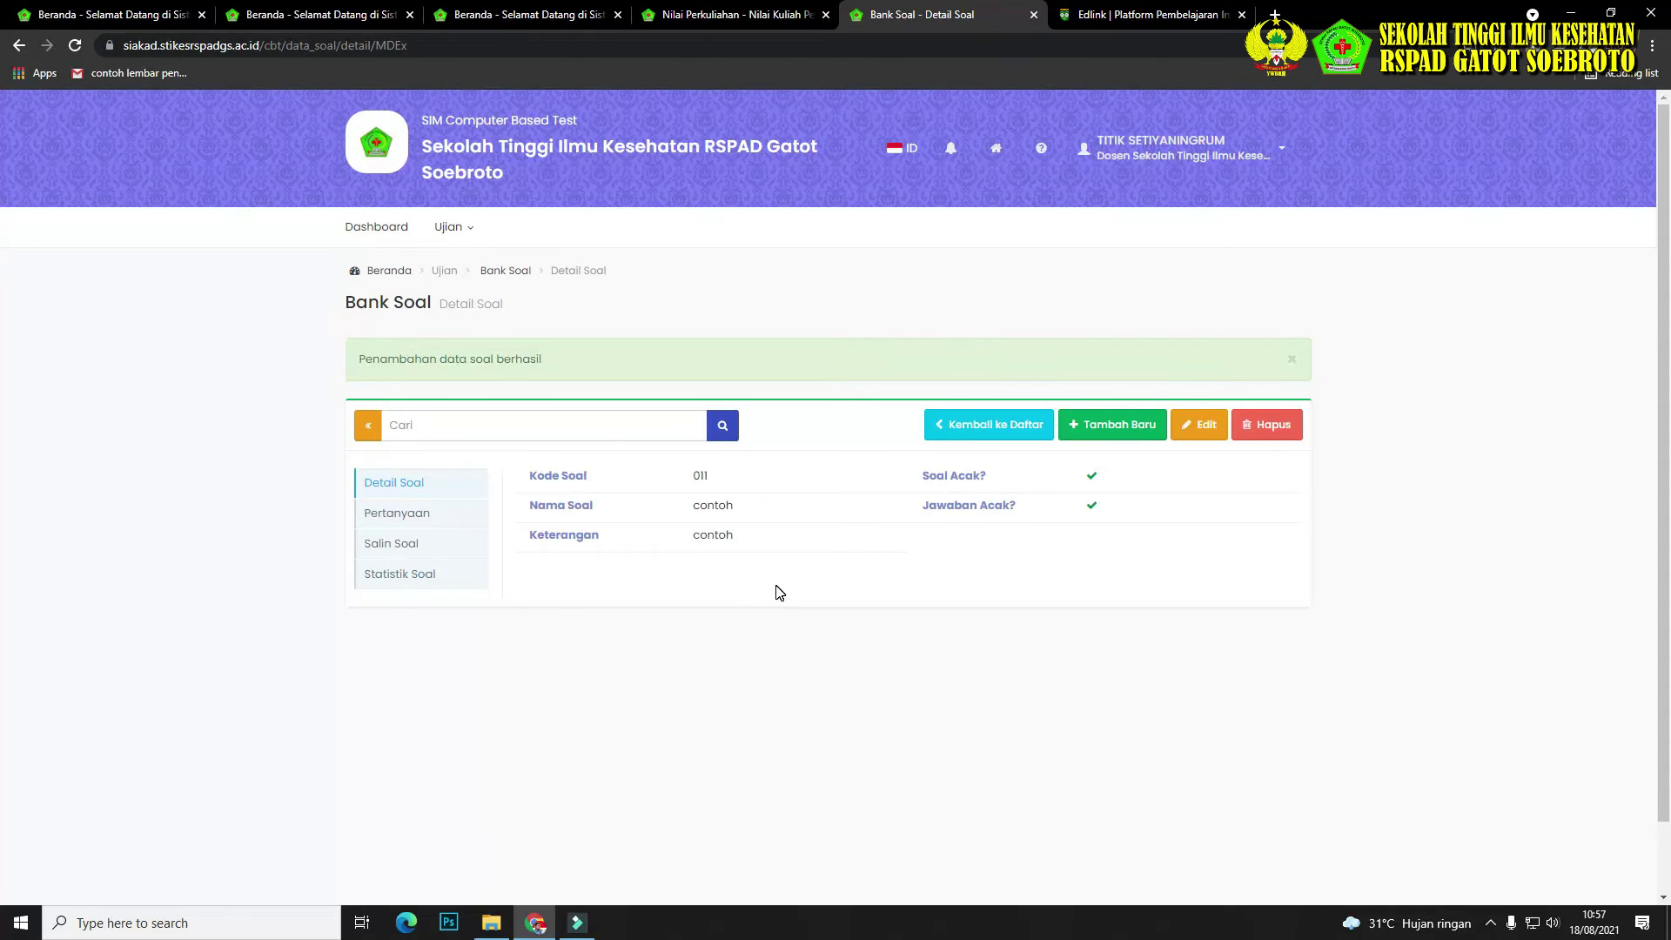
Add a Multiple Choice question to the contoh question bank with the question text "1 + 1=".
click(416, 521)
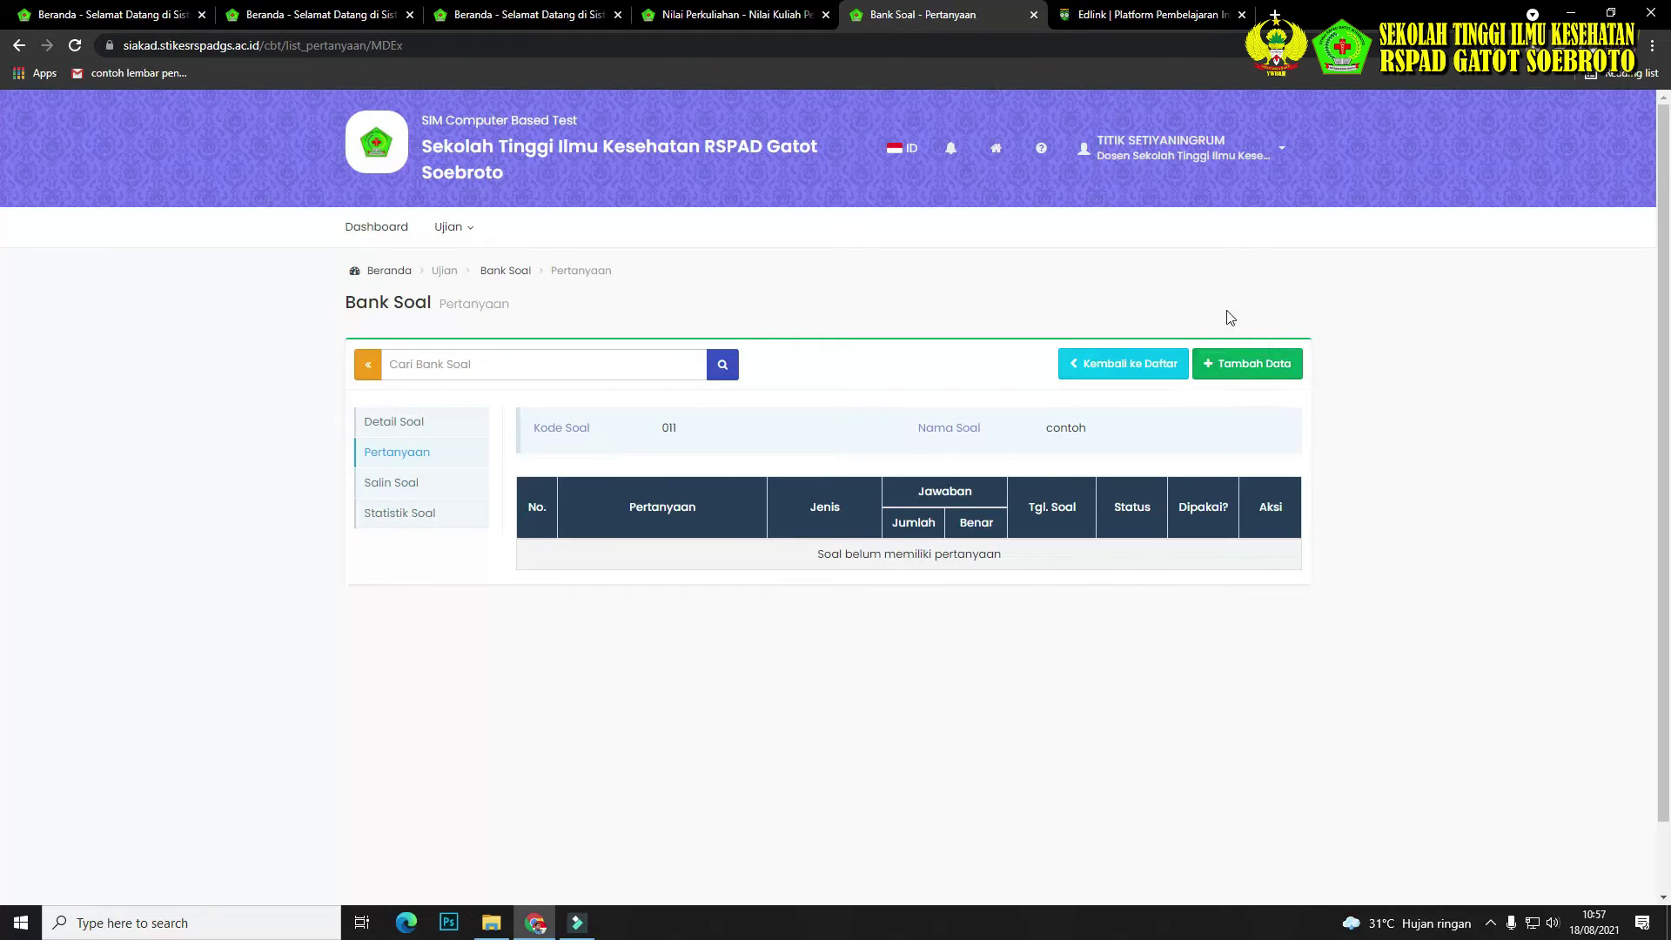
click(1254, 369)
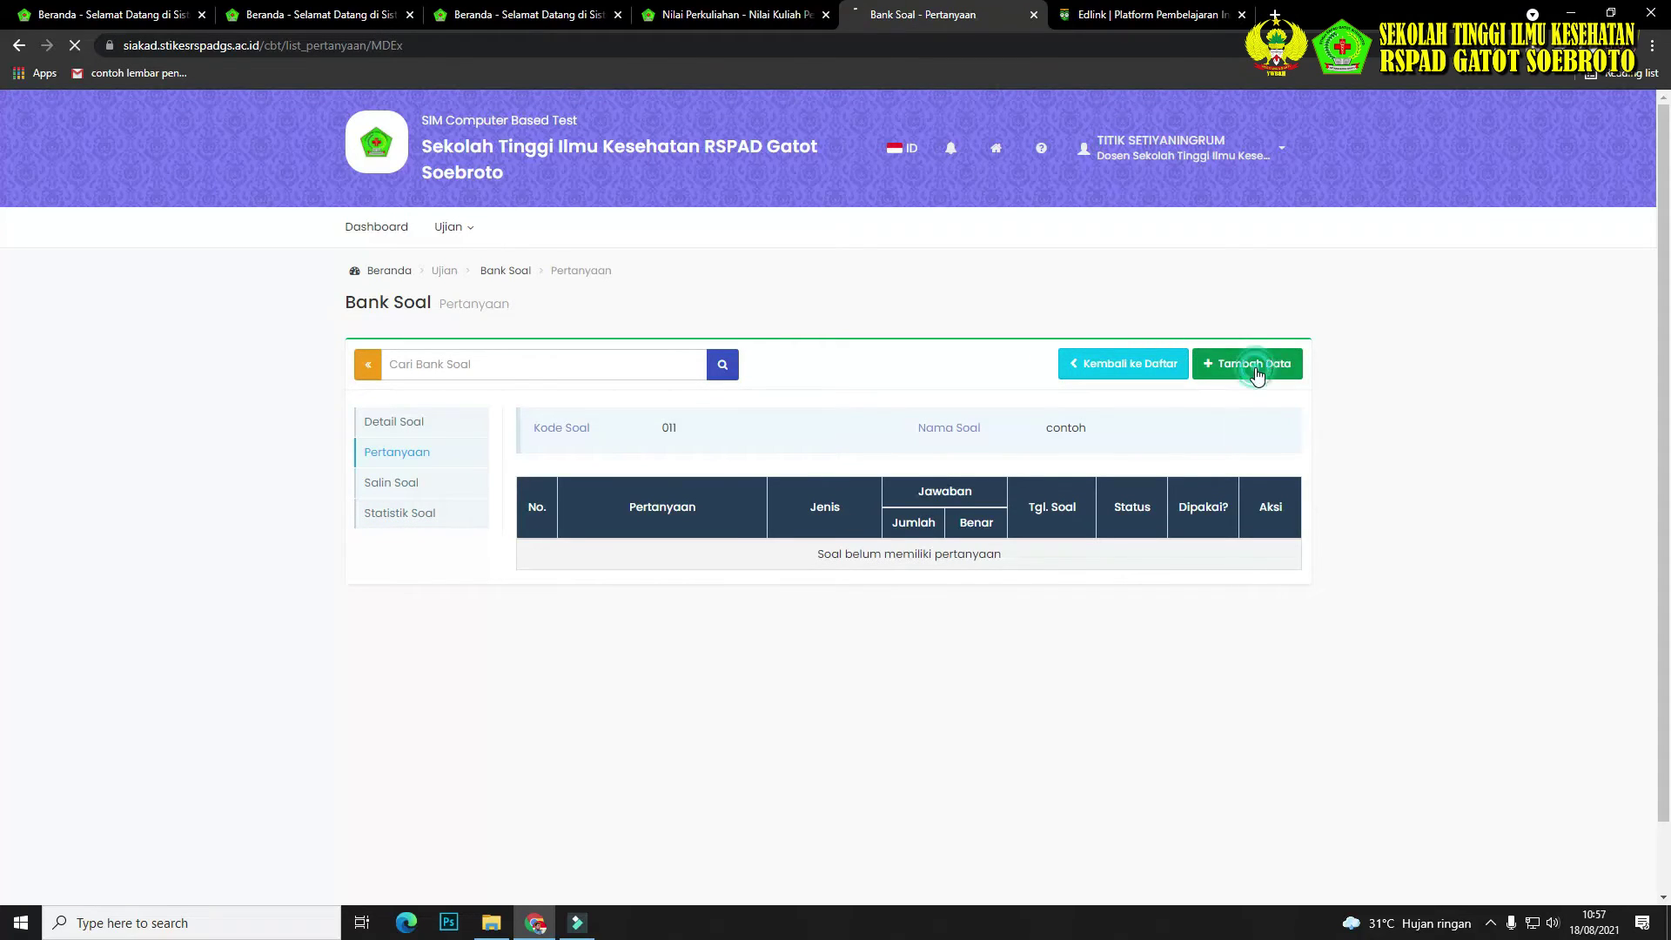
scroll(712, 613, down, 1)
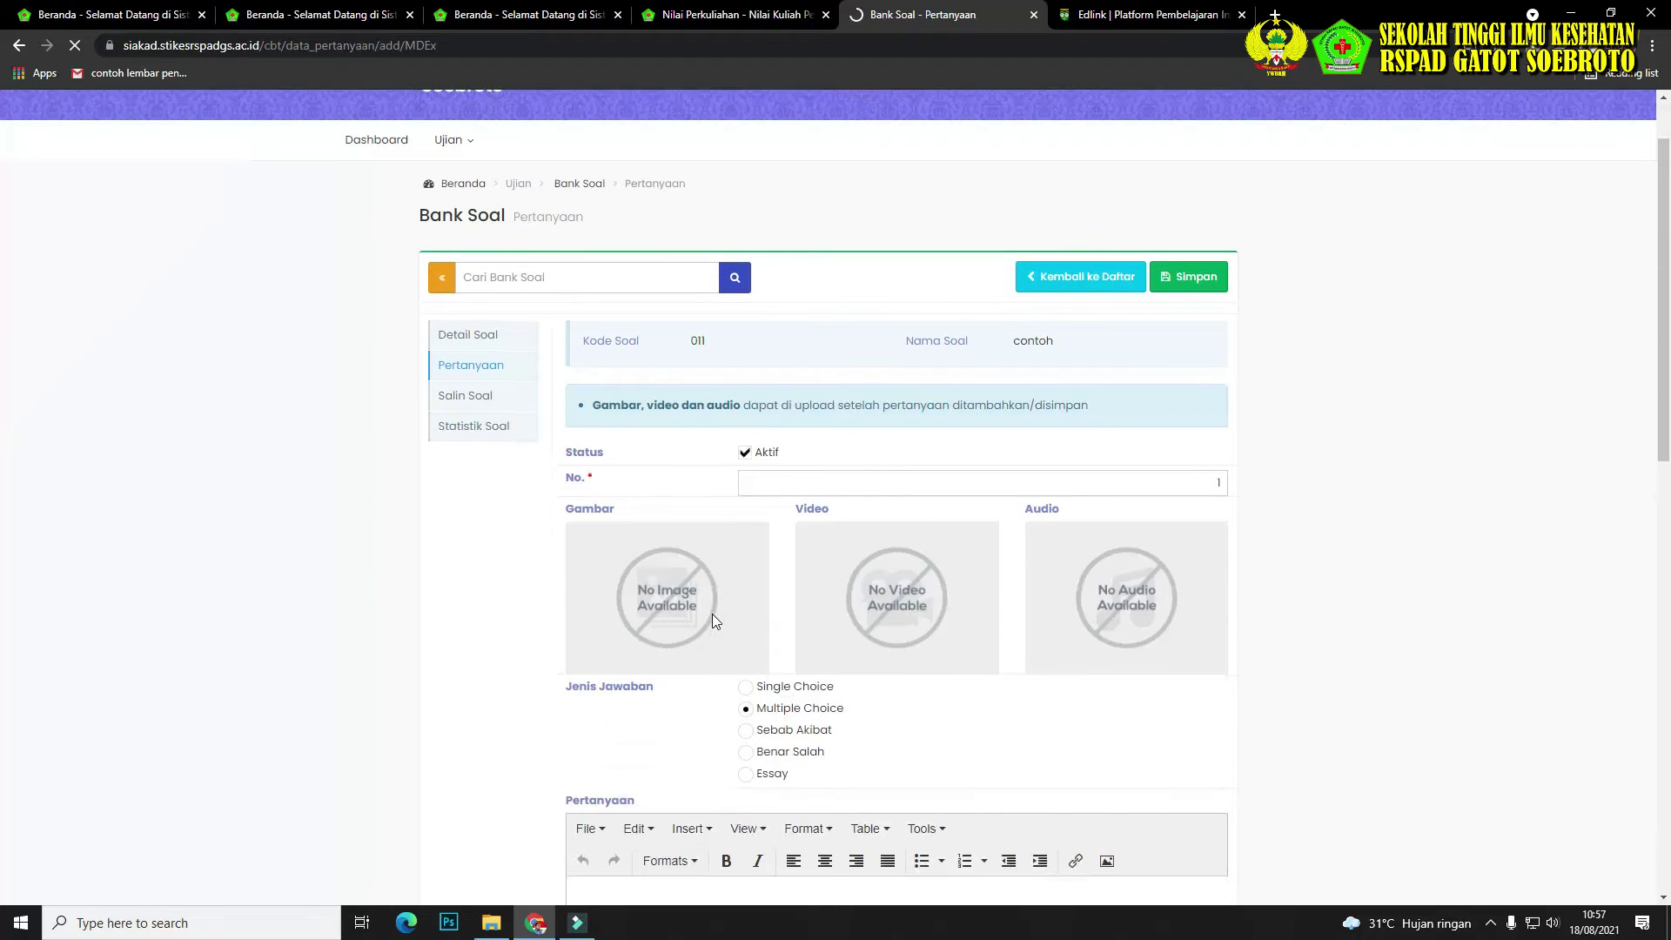
scroll(761, 598, down, 2)
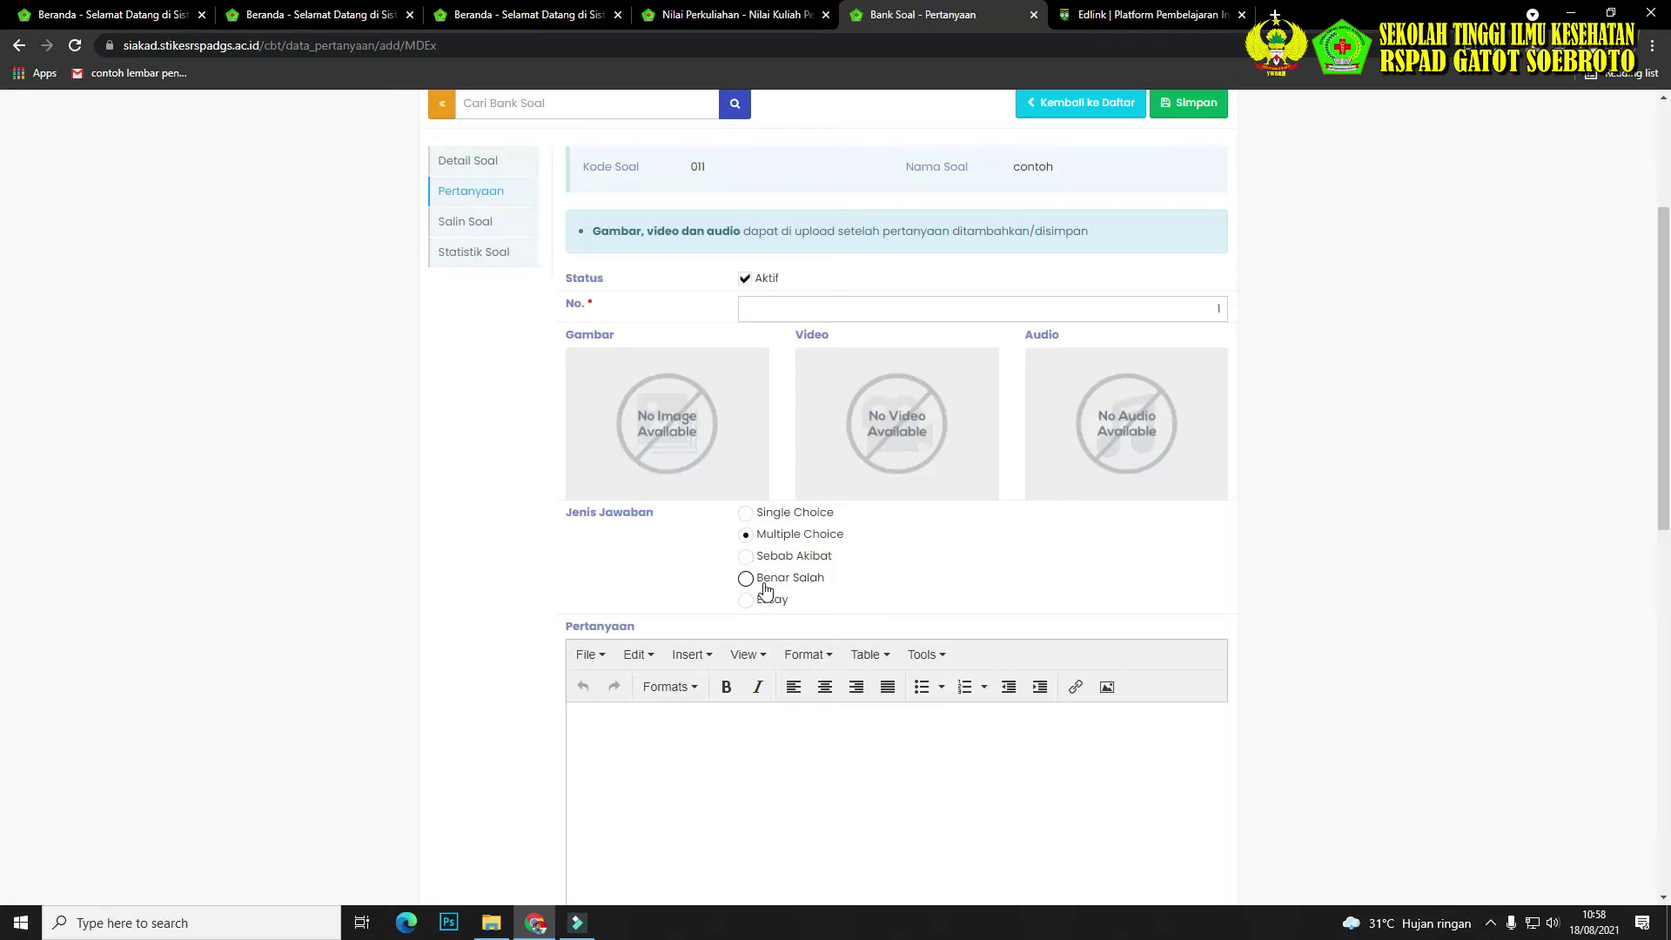
scroll(784, 601, down, 2)
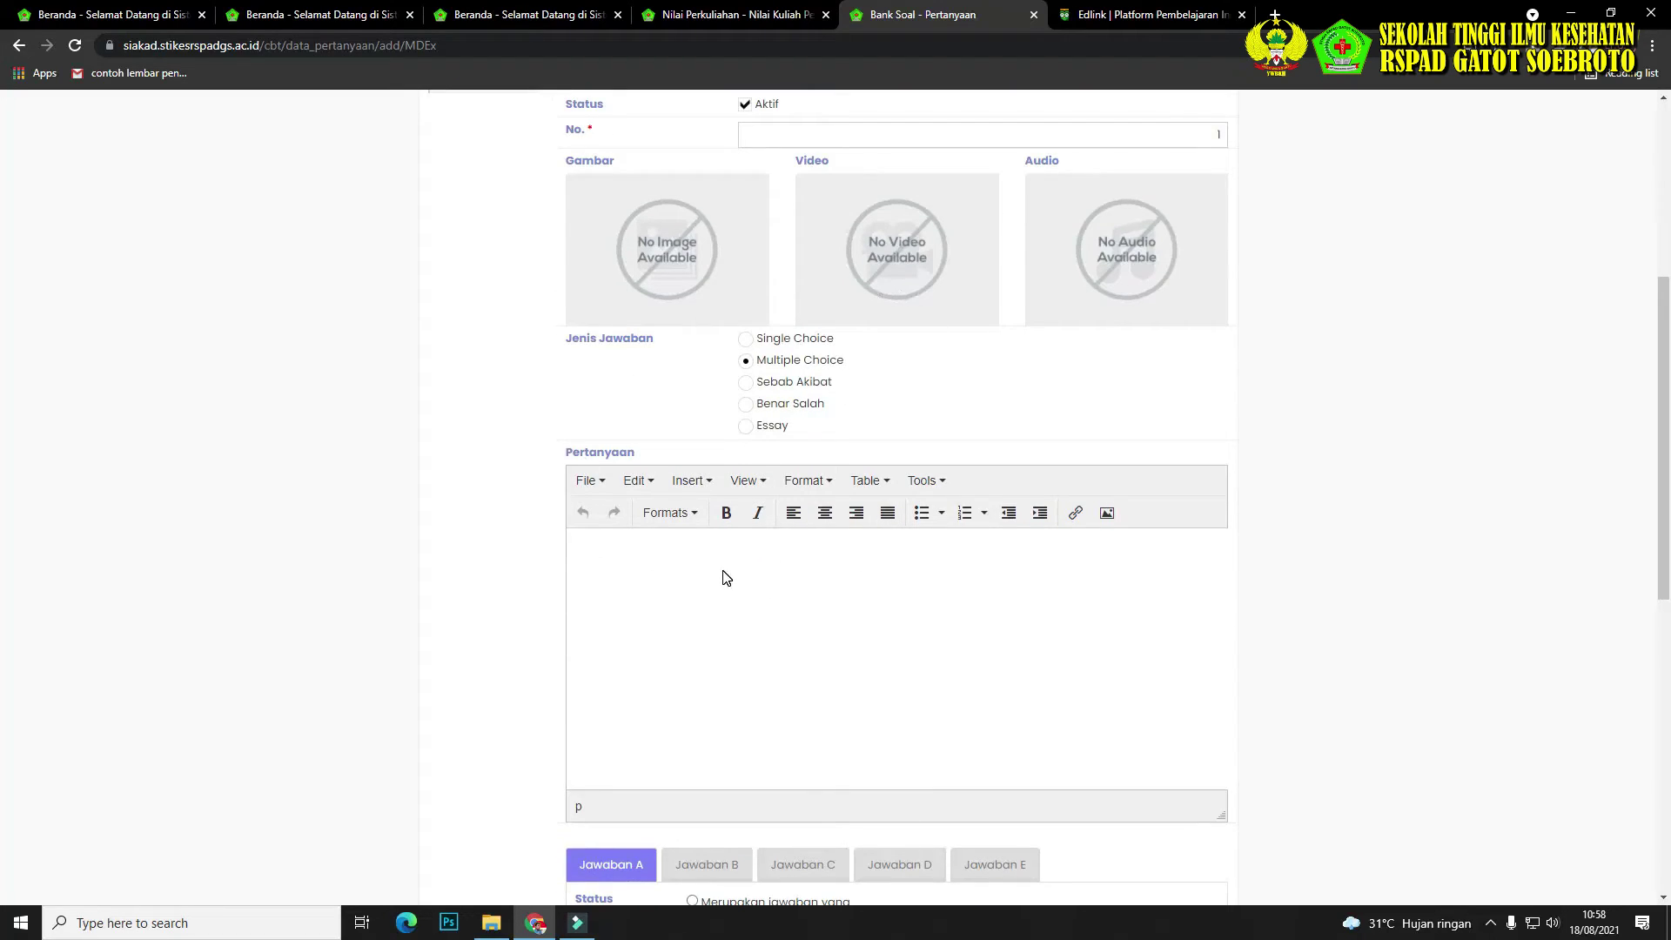
scroll(889, 500, up, 2)
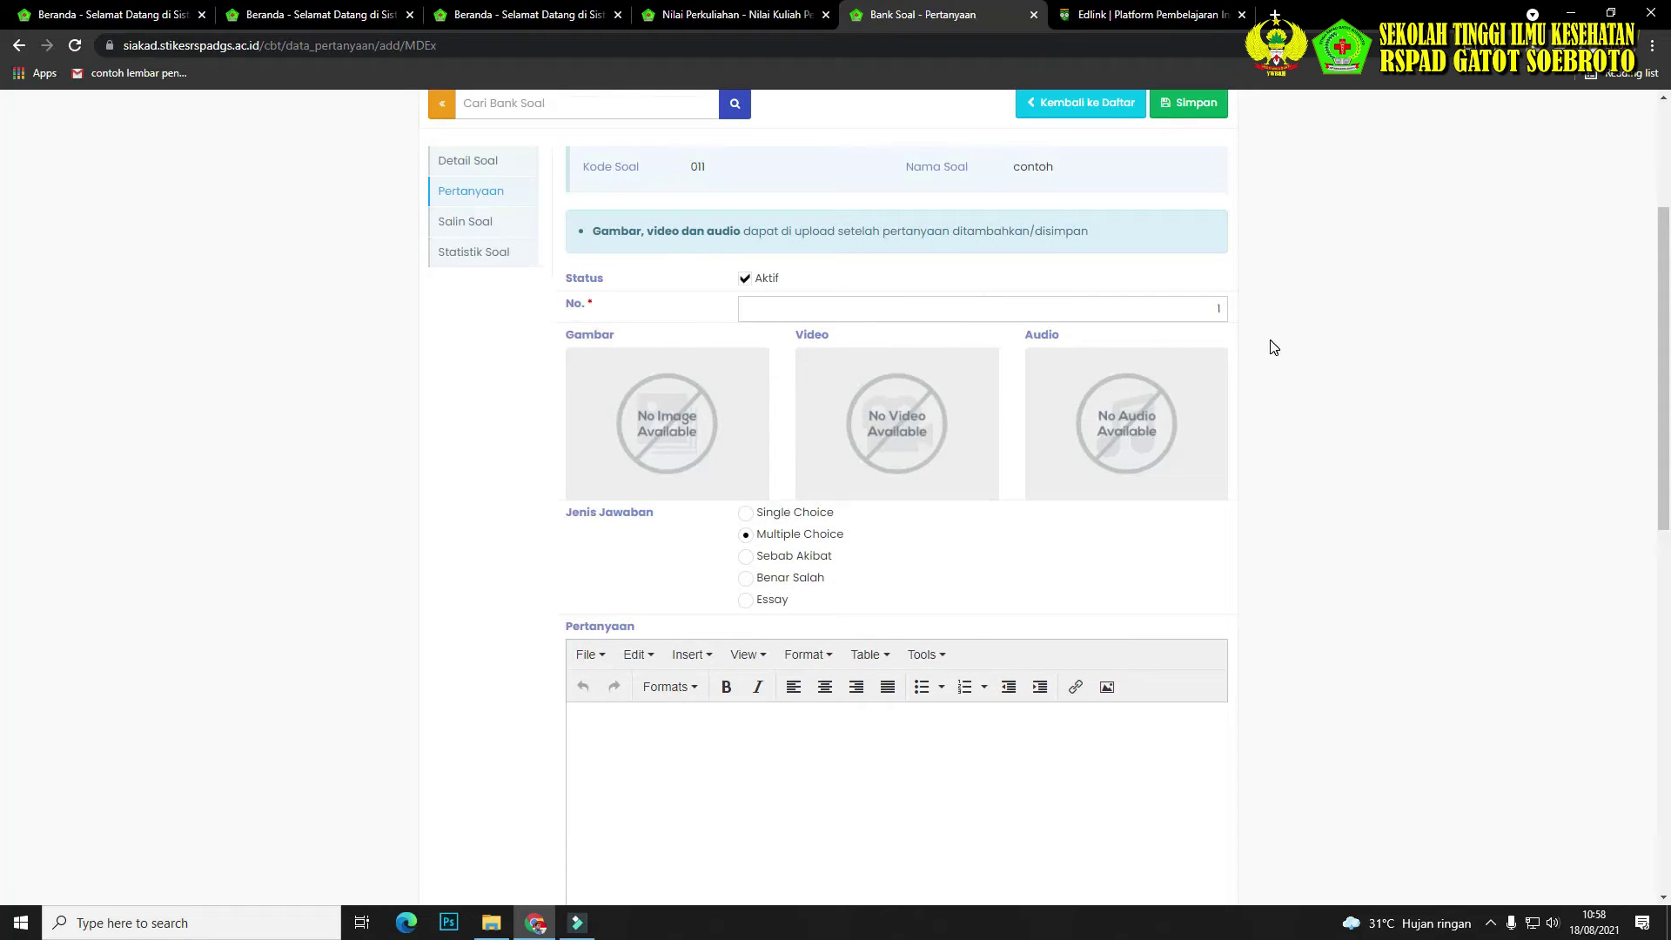
scroll(1079, 519, down, 2)
click(633, 541)
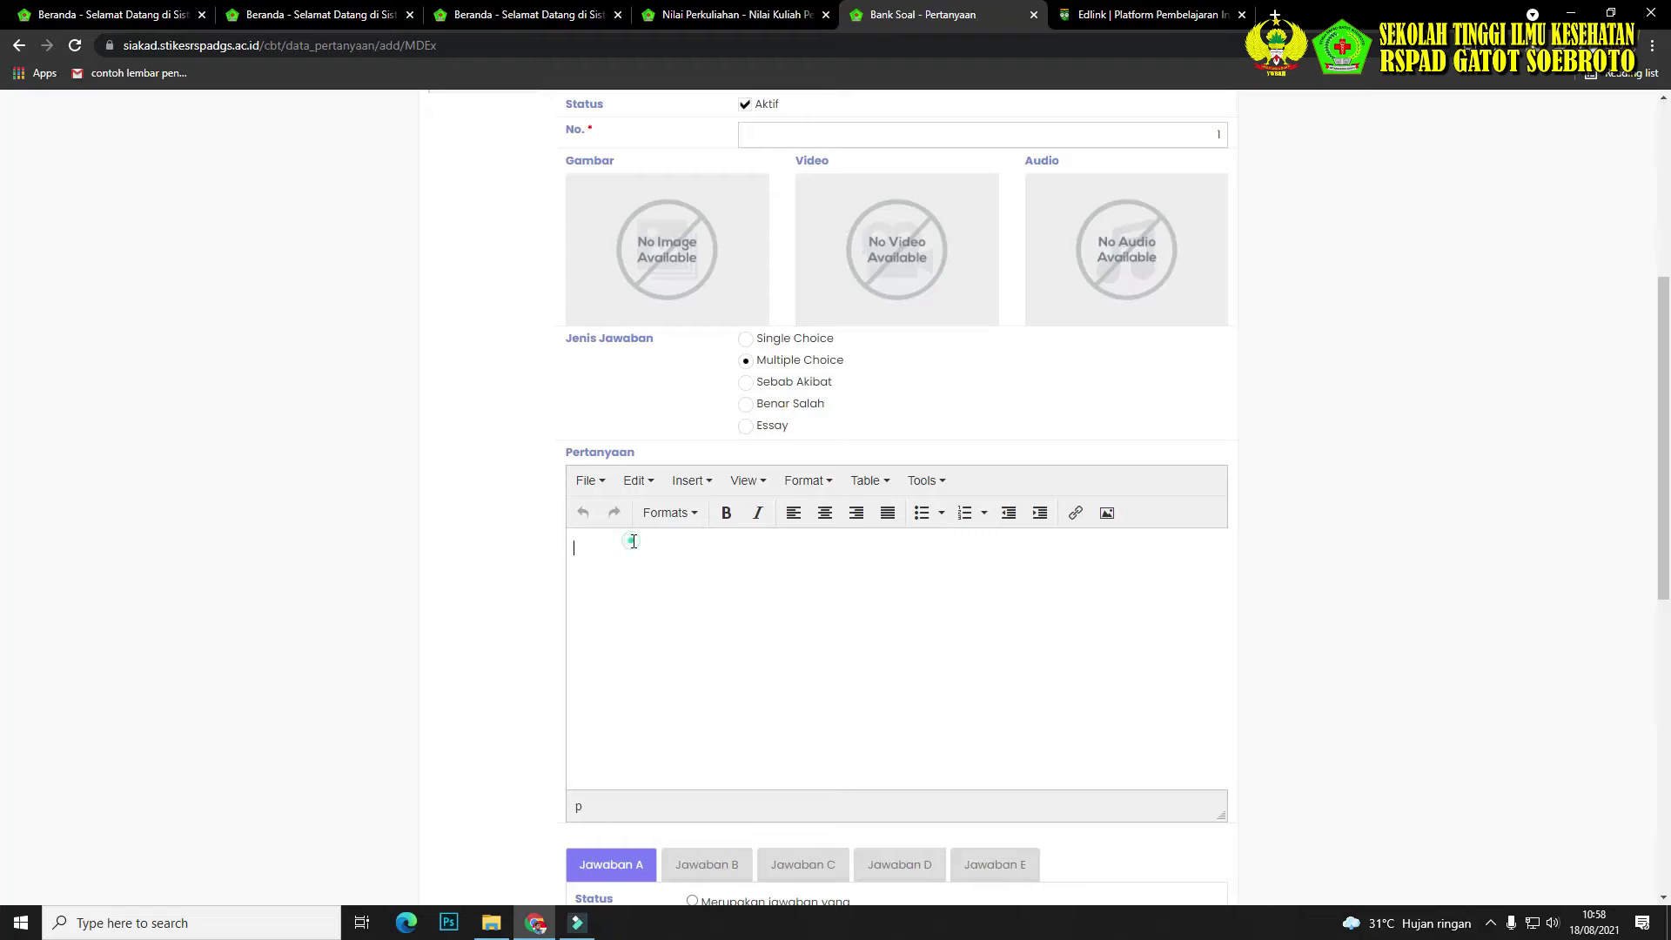
text(1 1)
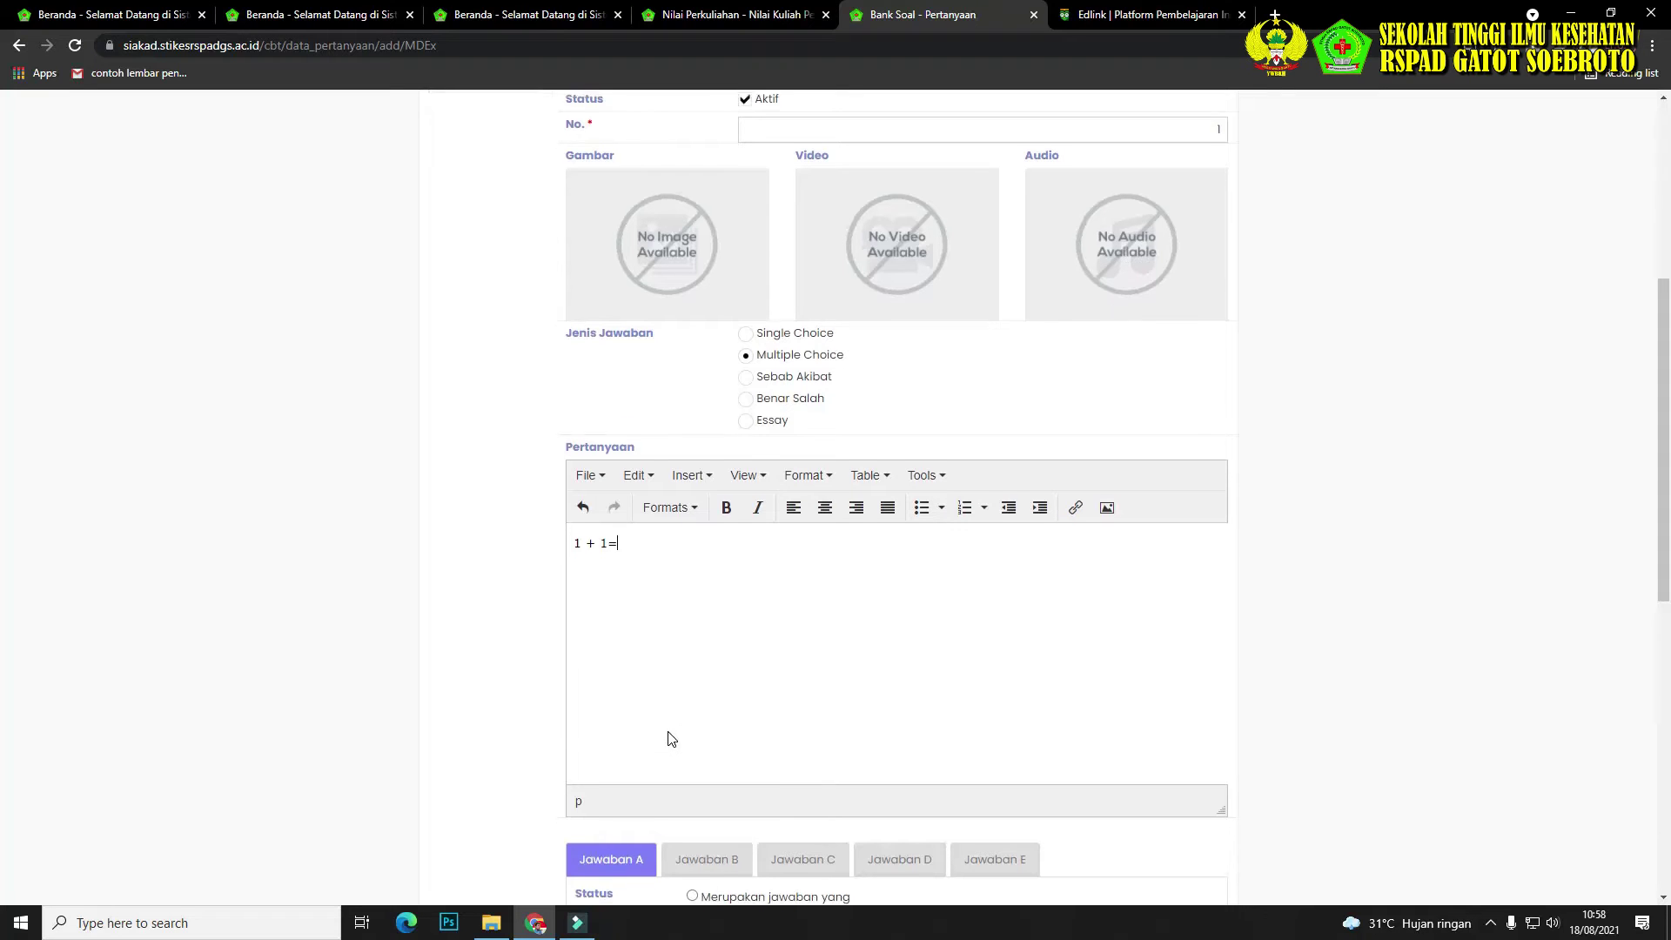
Enter 2 as Jawaban A and mark it as the correct answer.
scroll(668, 736, down, 4)
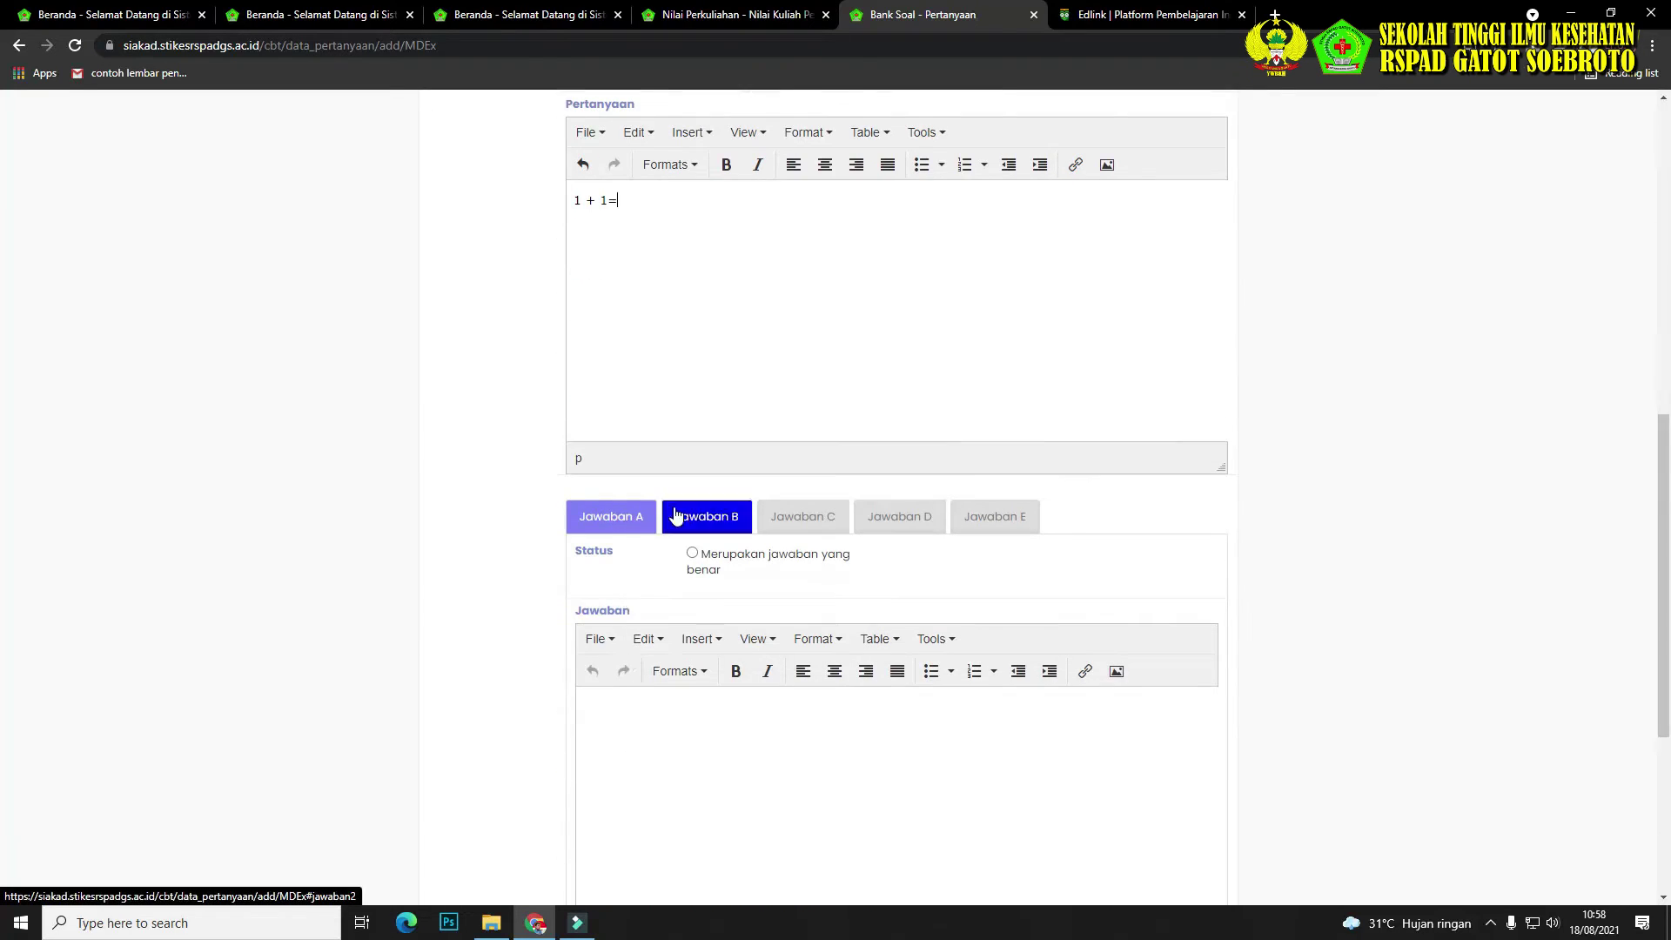
click(613, 706)
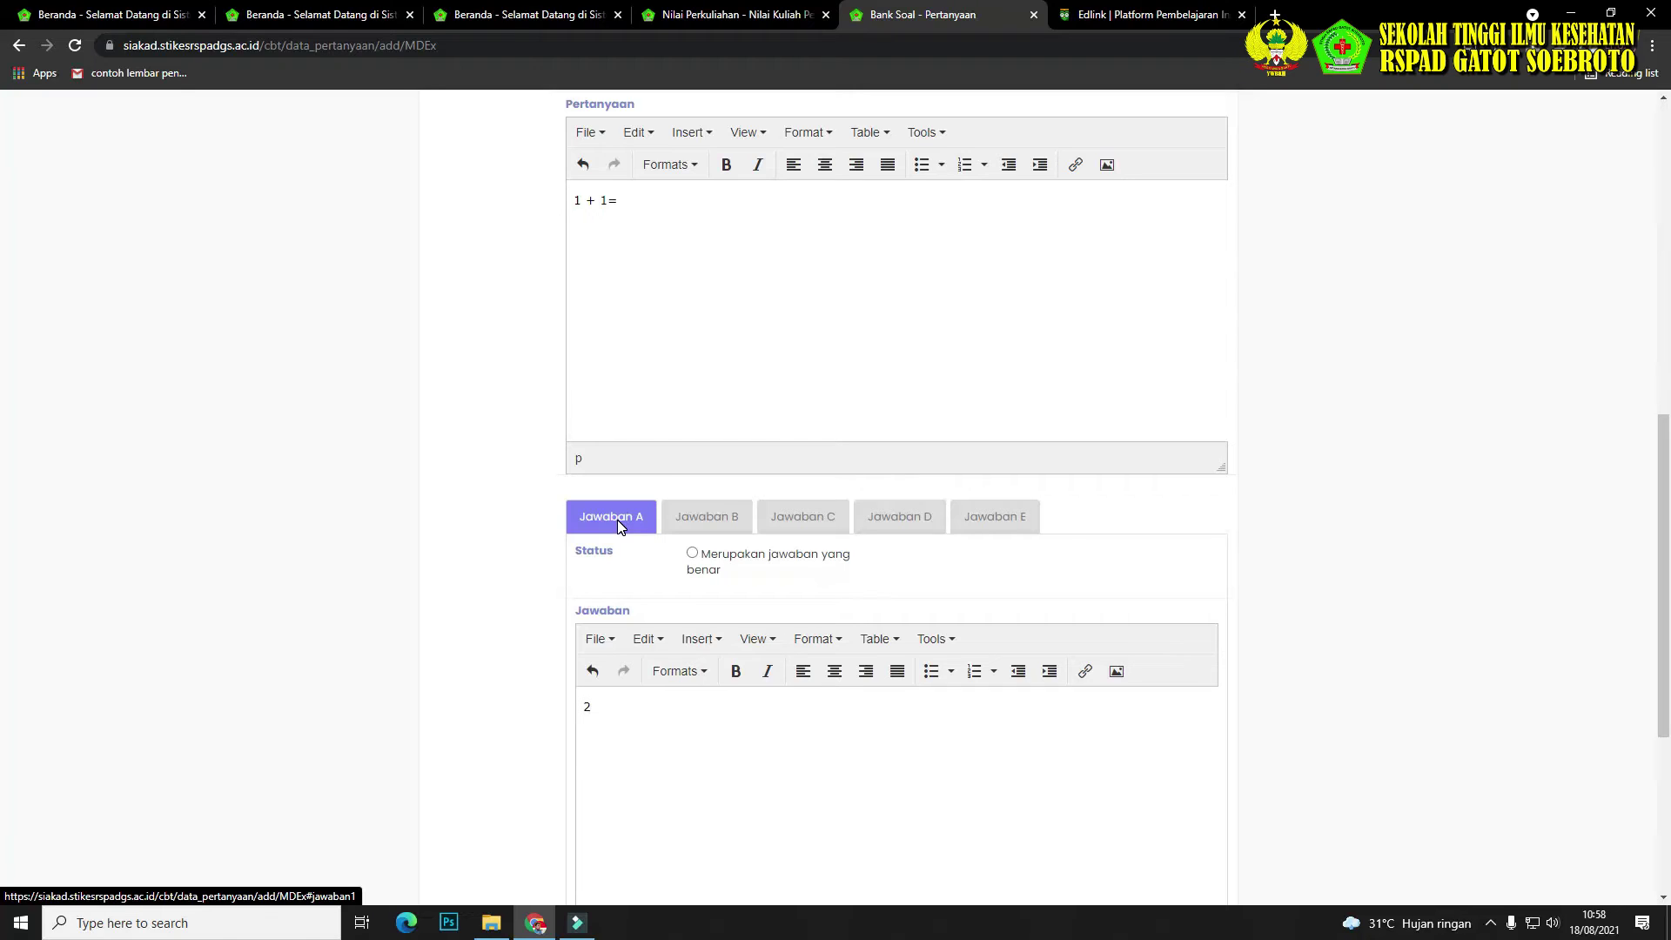
click(693, 556)
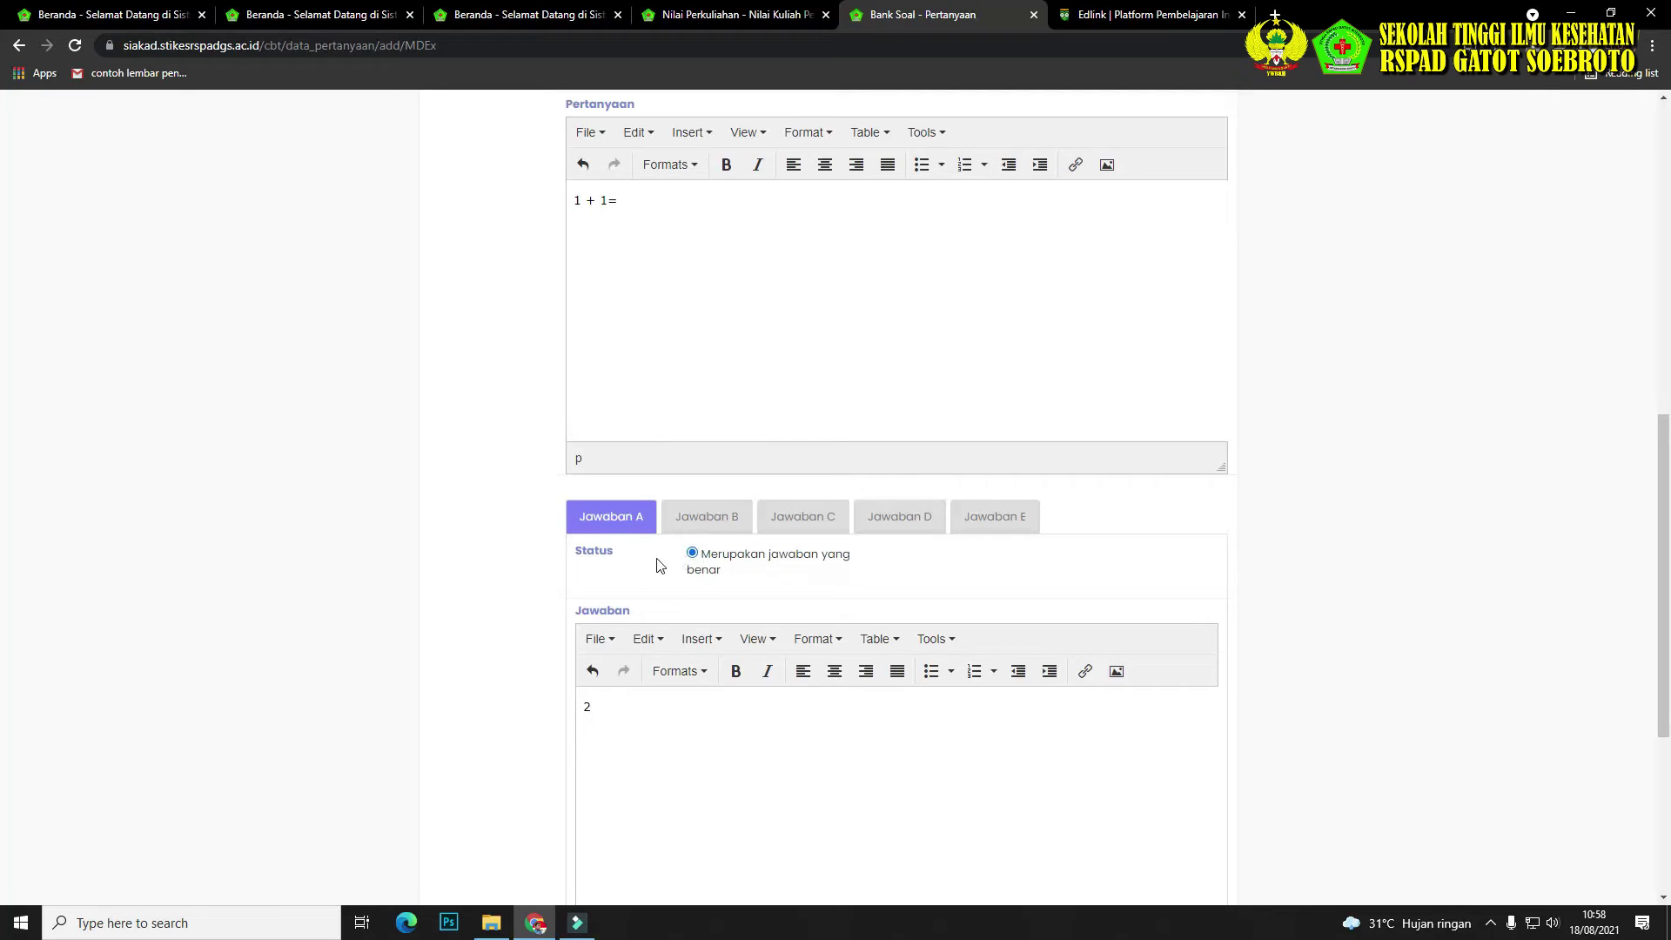
Enter 3 as Jawaban B and 4 as Jawaban C, and fill in Jawaban D.
click(710, 519)
click(607, 702)
text(3)
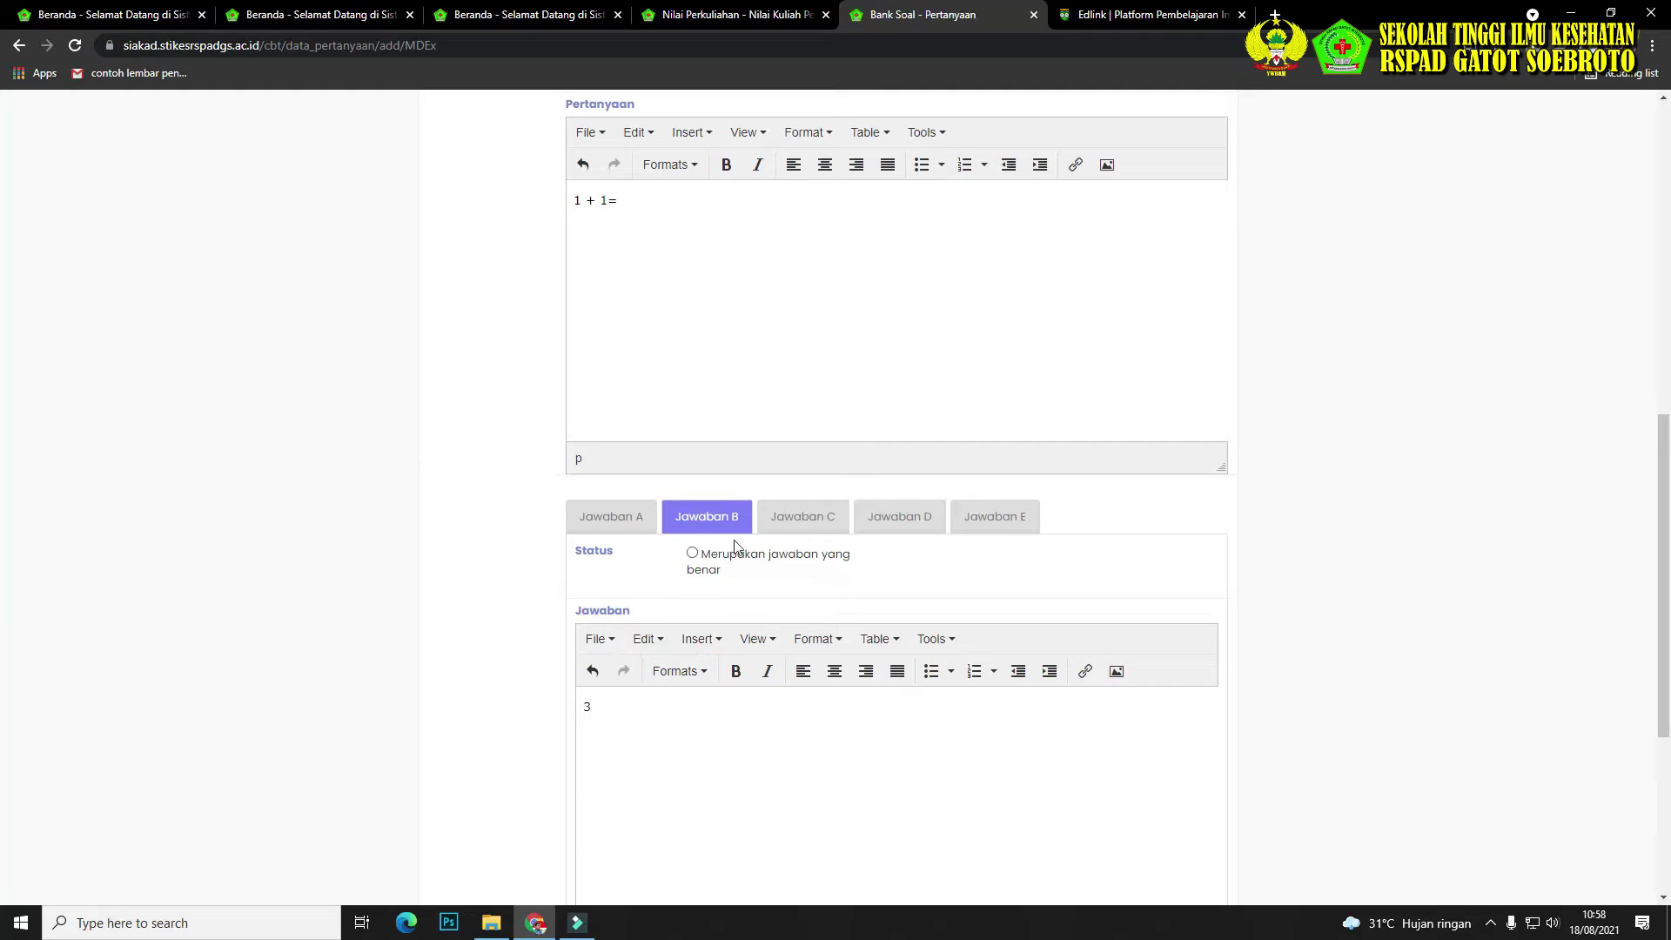
click(801, 520)
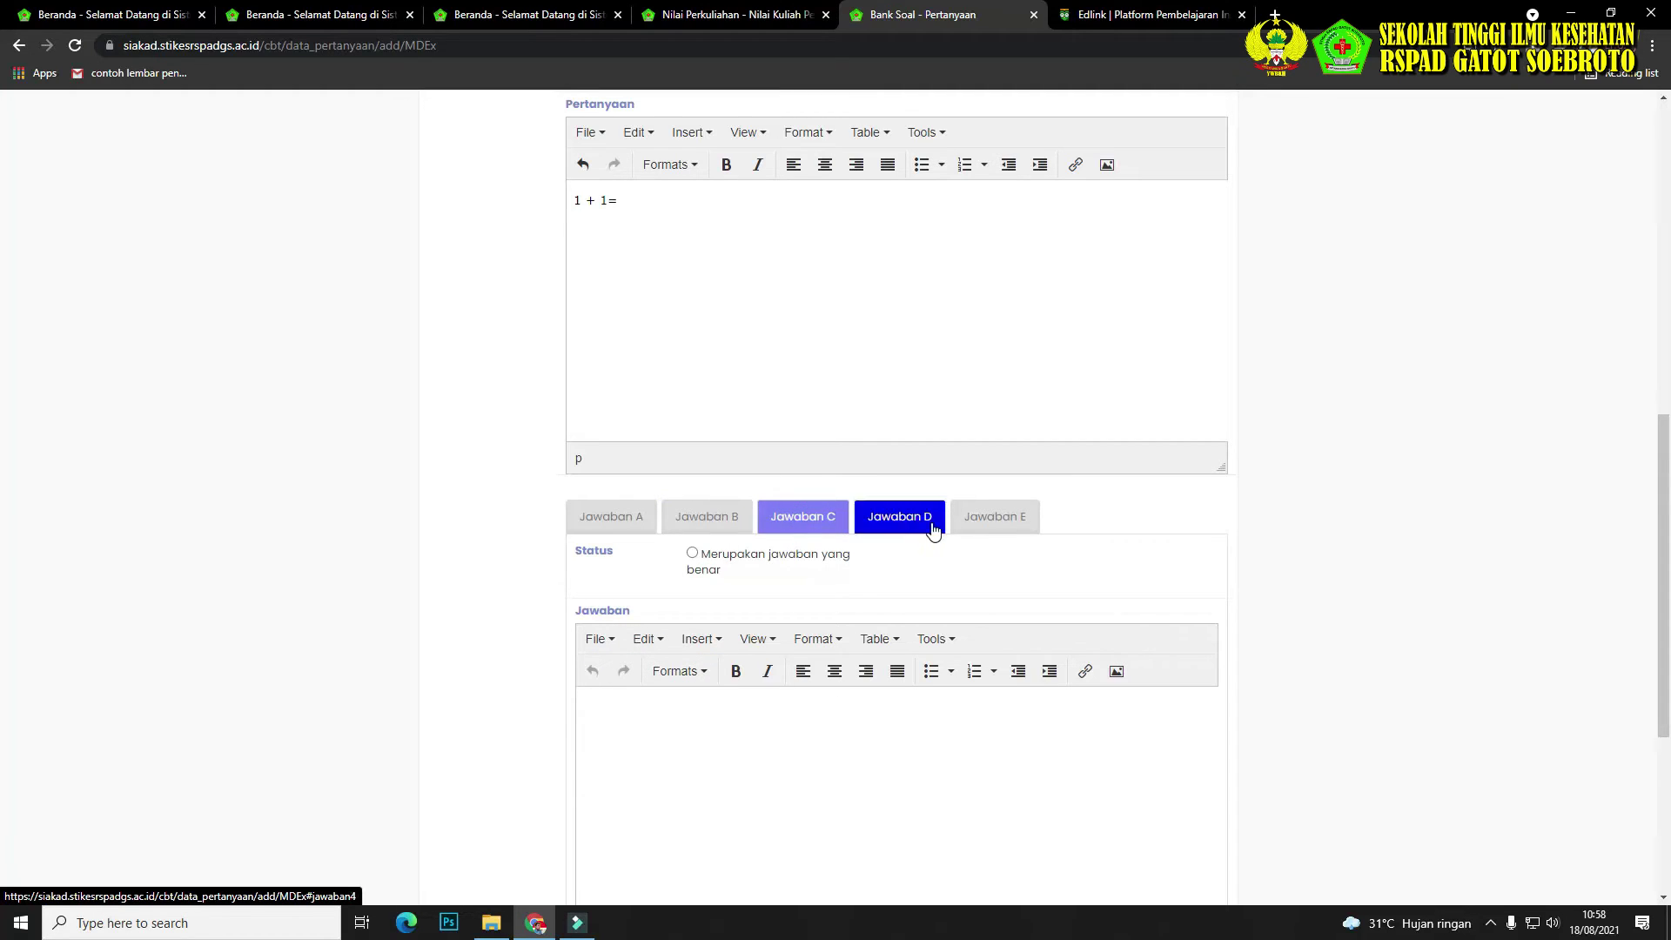
click(650, 724)
text(4)
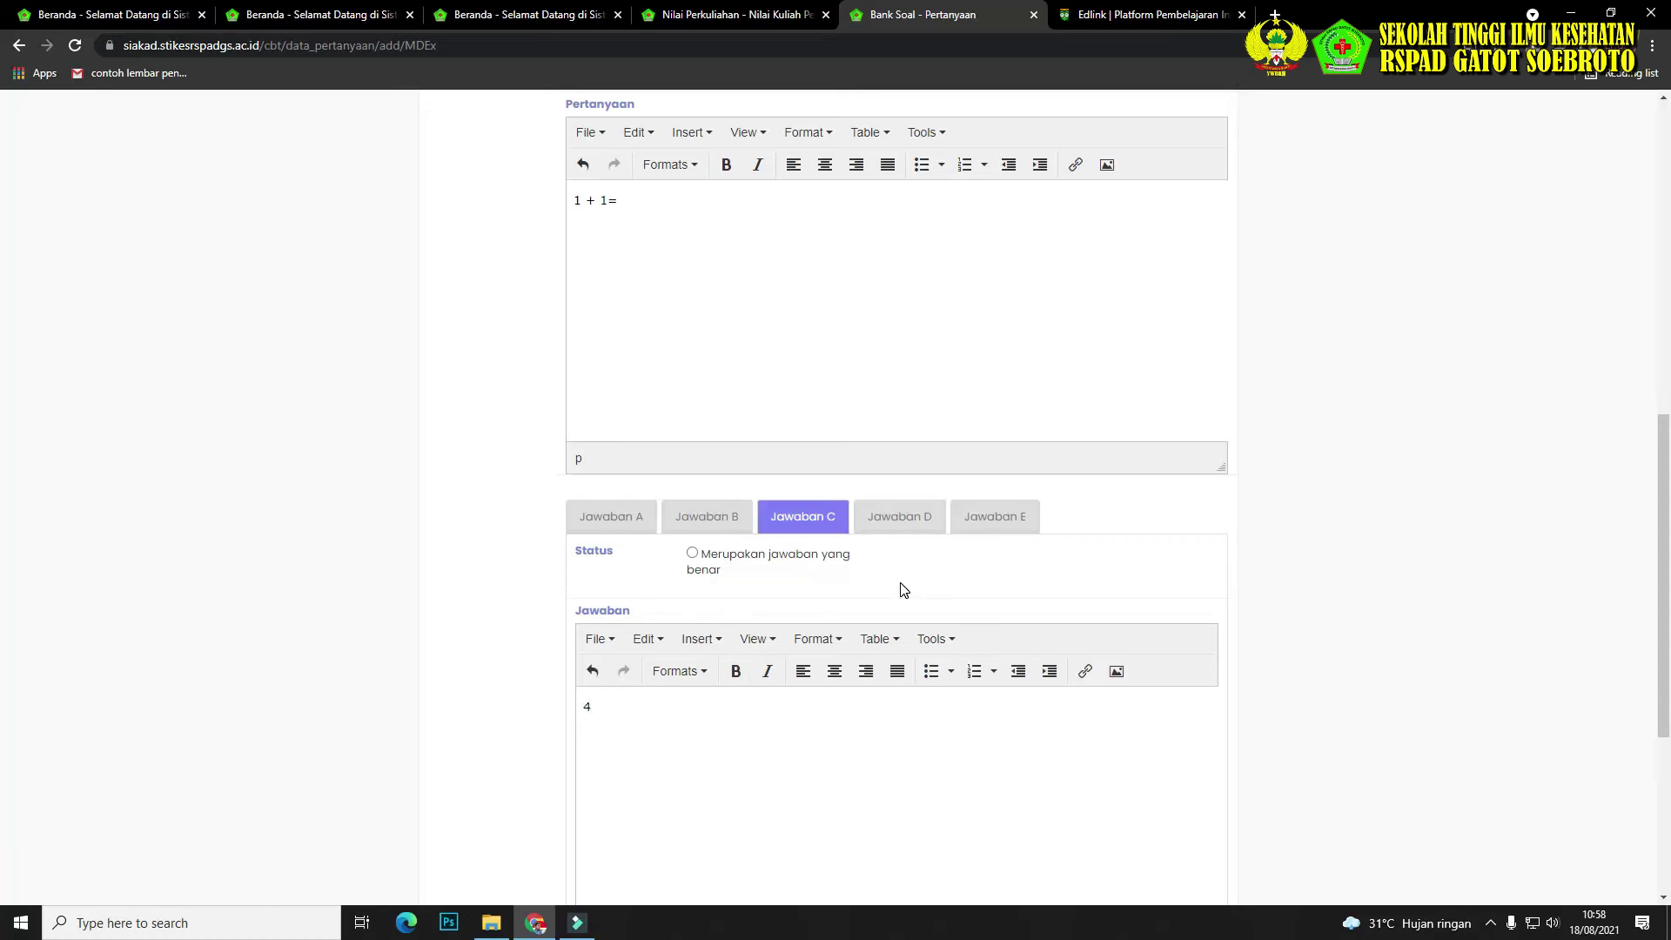
click(906, 520)
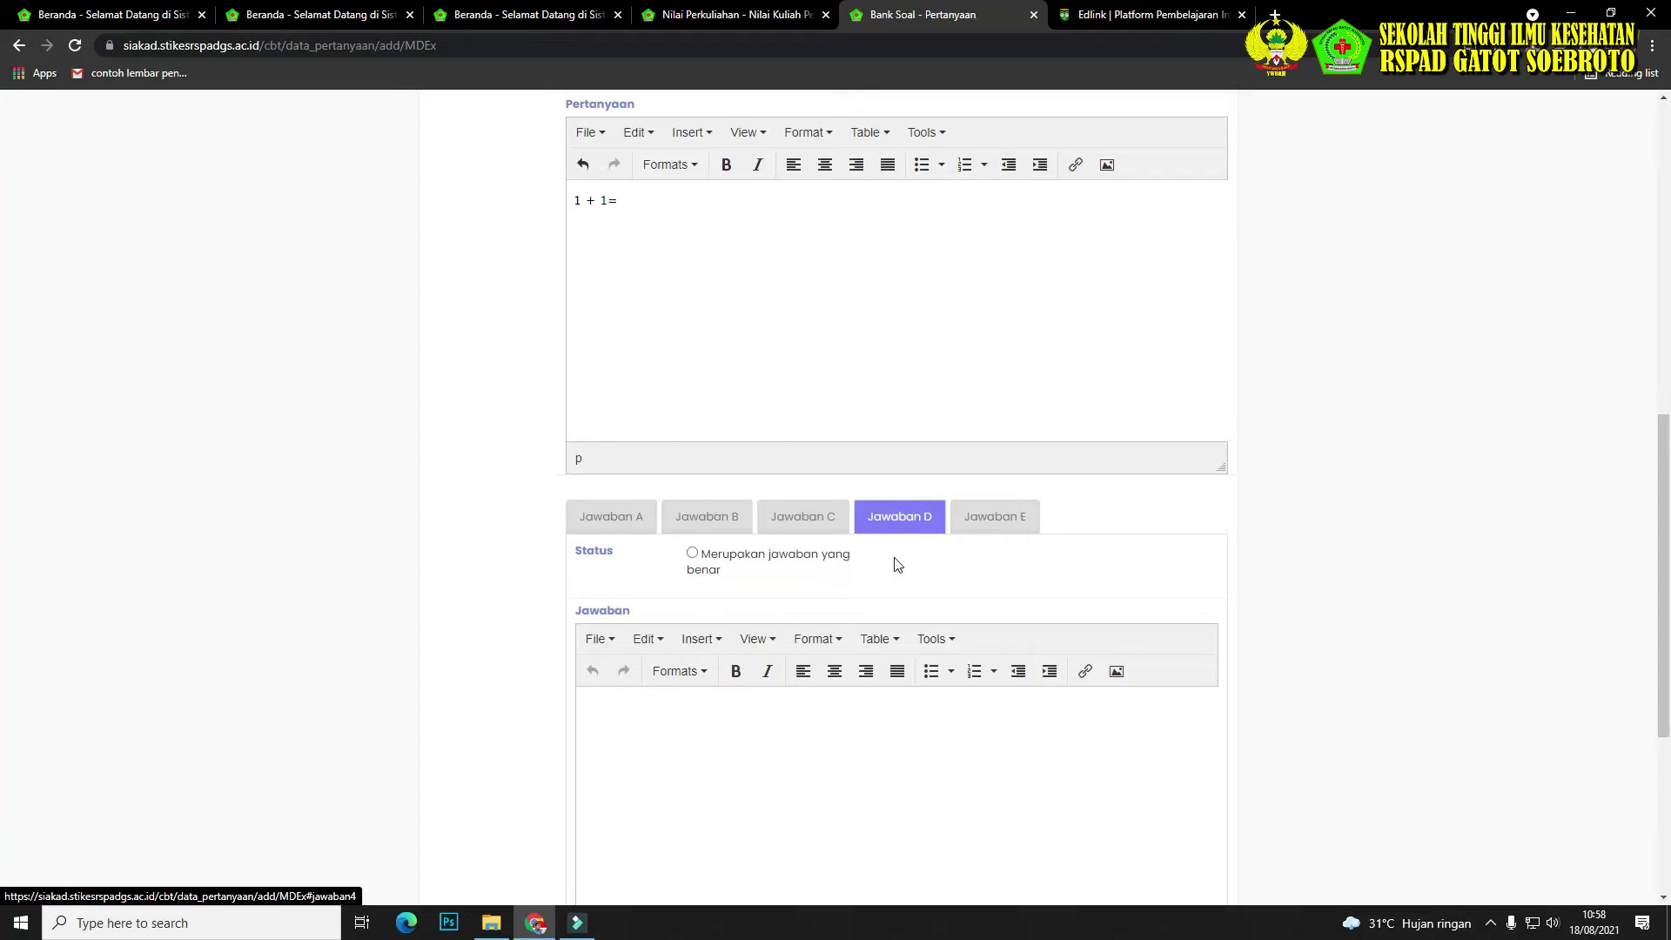
click(658, 743)
Save the question, confirm, and return to the contoh bank's Pertanyaan list.
scroll(670, 752, up, 8)
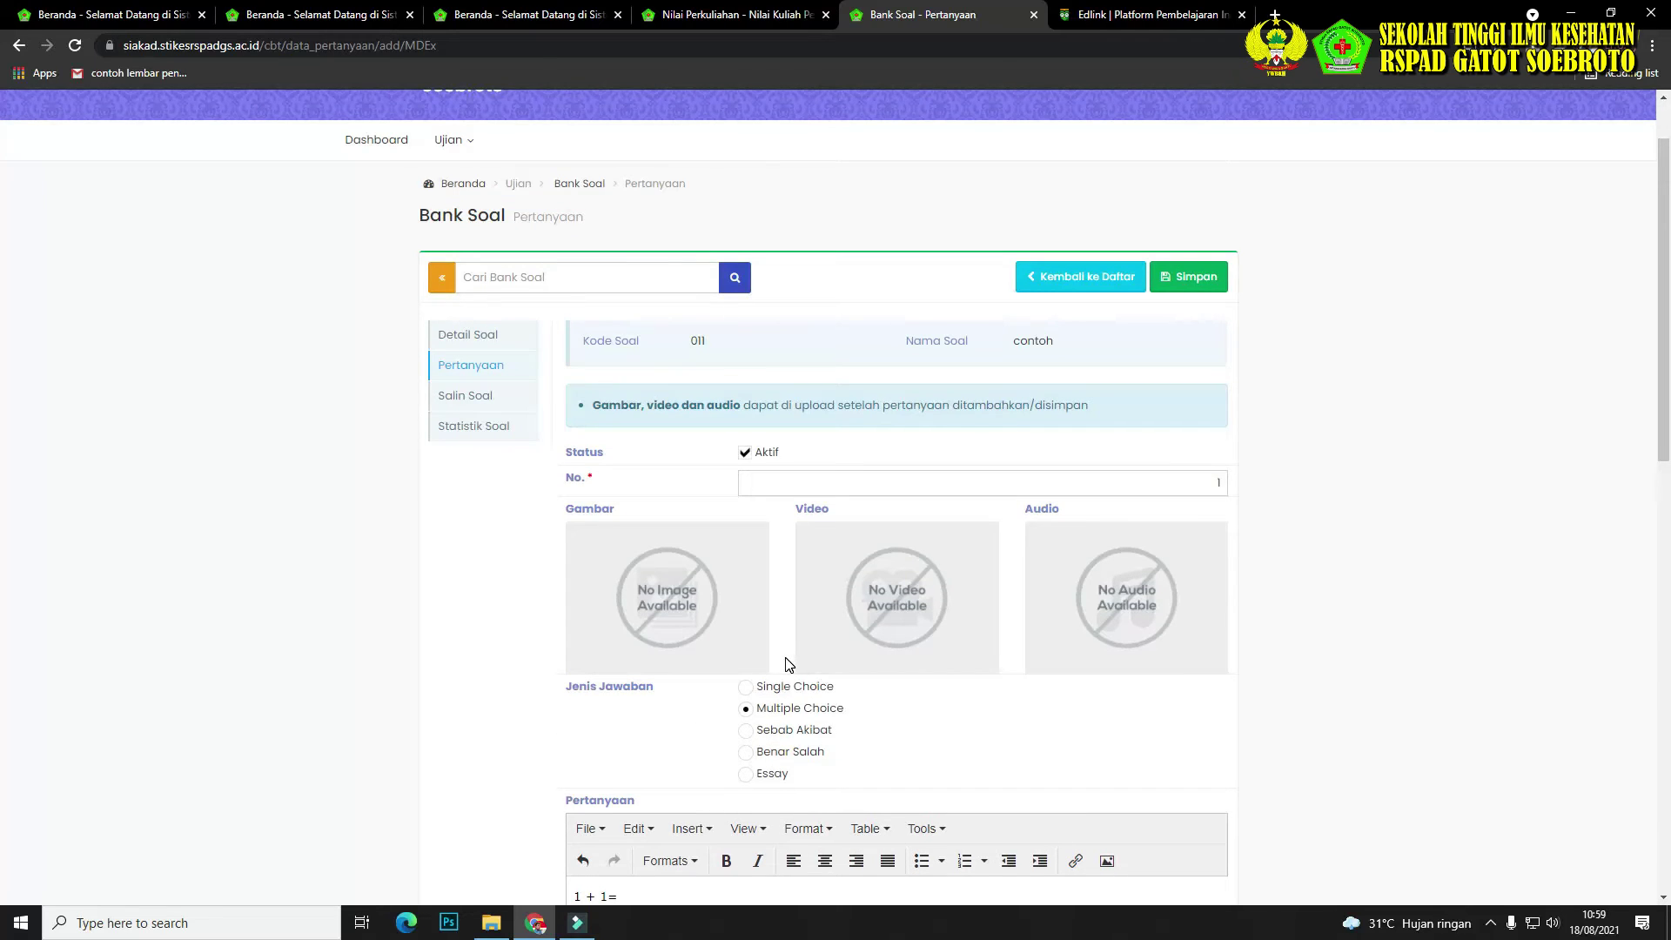
scroll(796, 665, down, 9)
scroll(789, 665, up, 10)
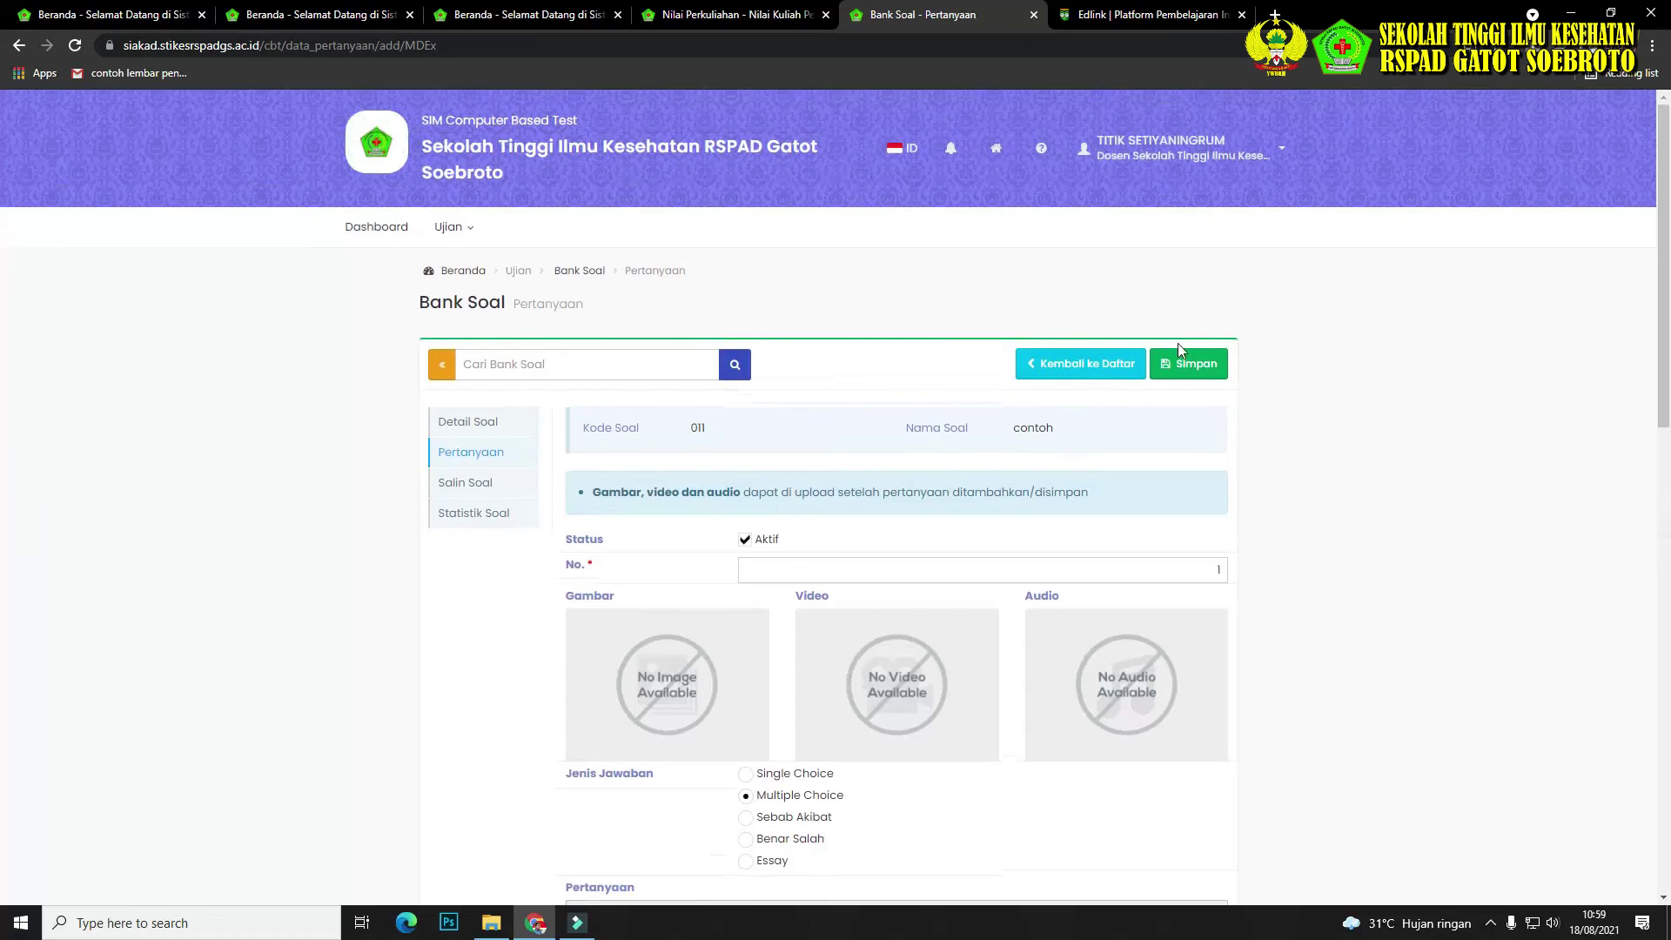
click(1185, 357)
click(1042, 214)
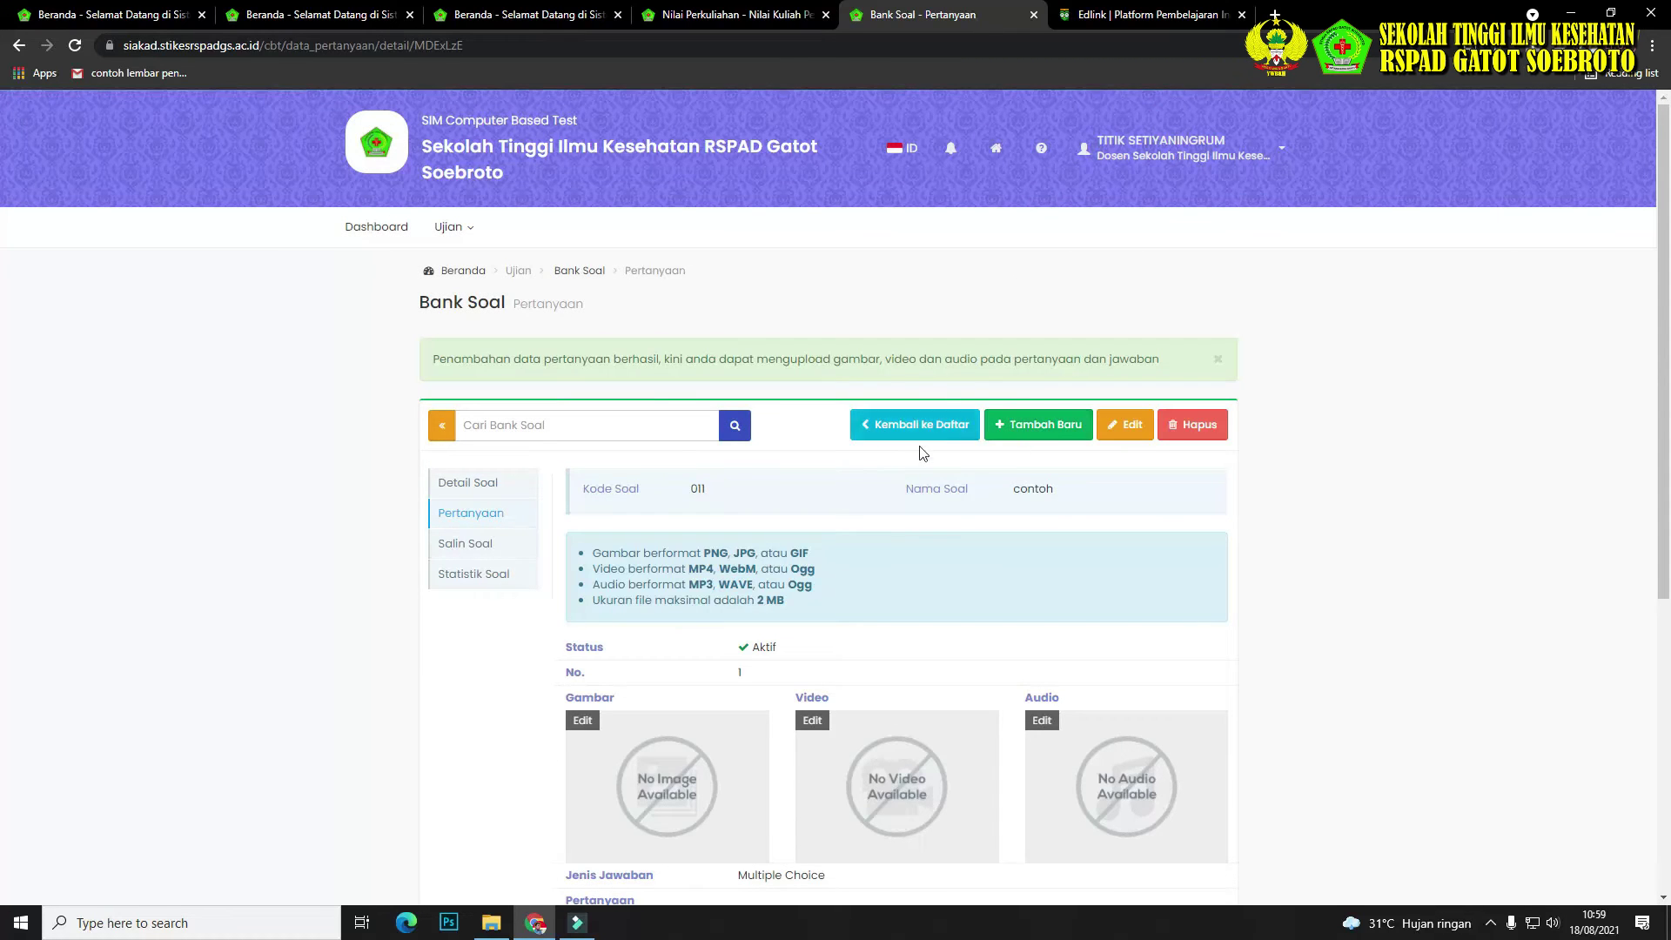
scroll(888, 592, down, 3)
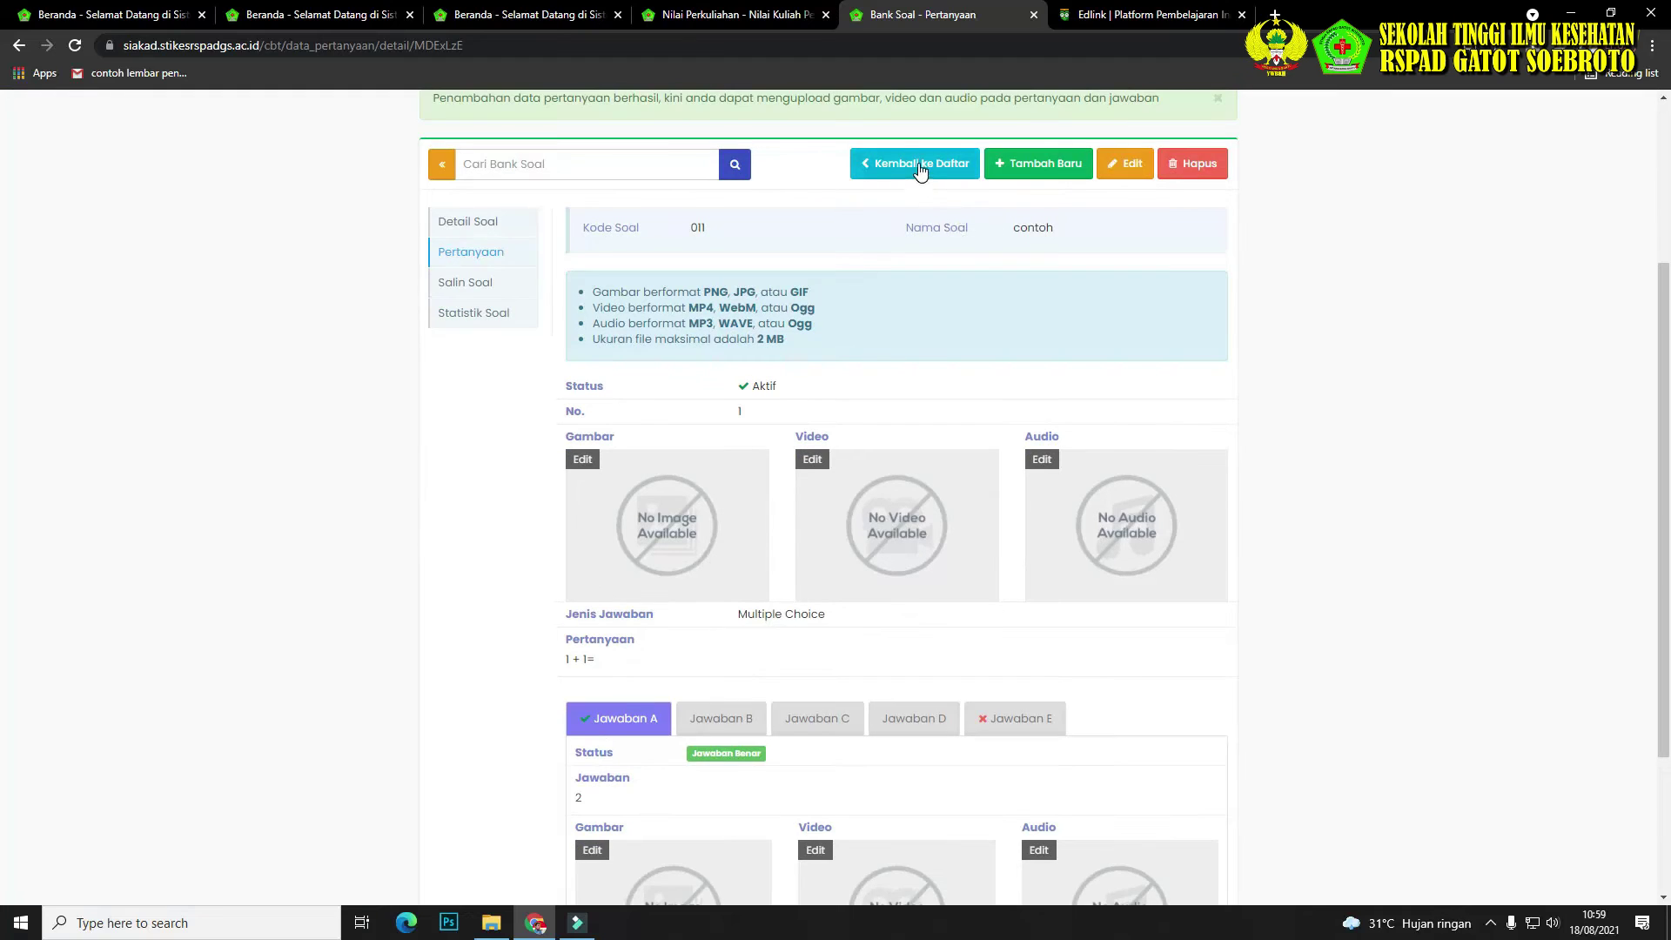
click(920, 165)
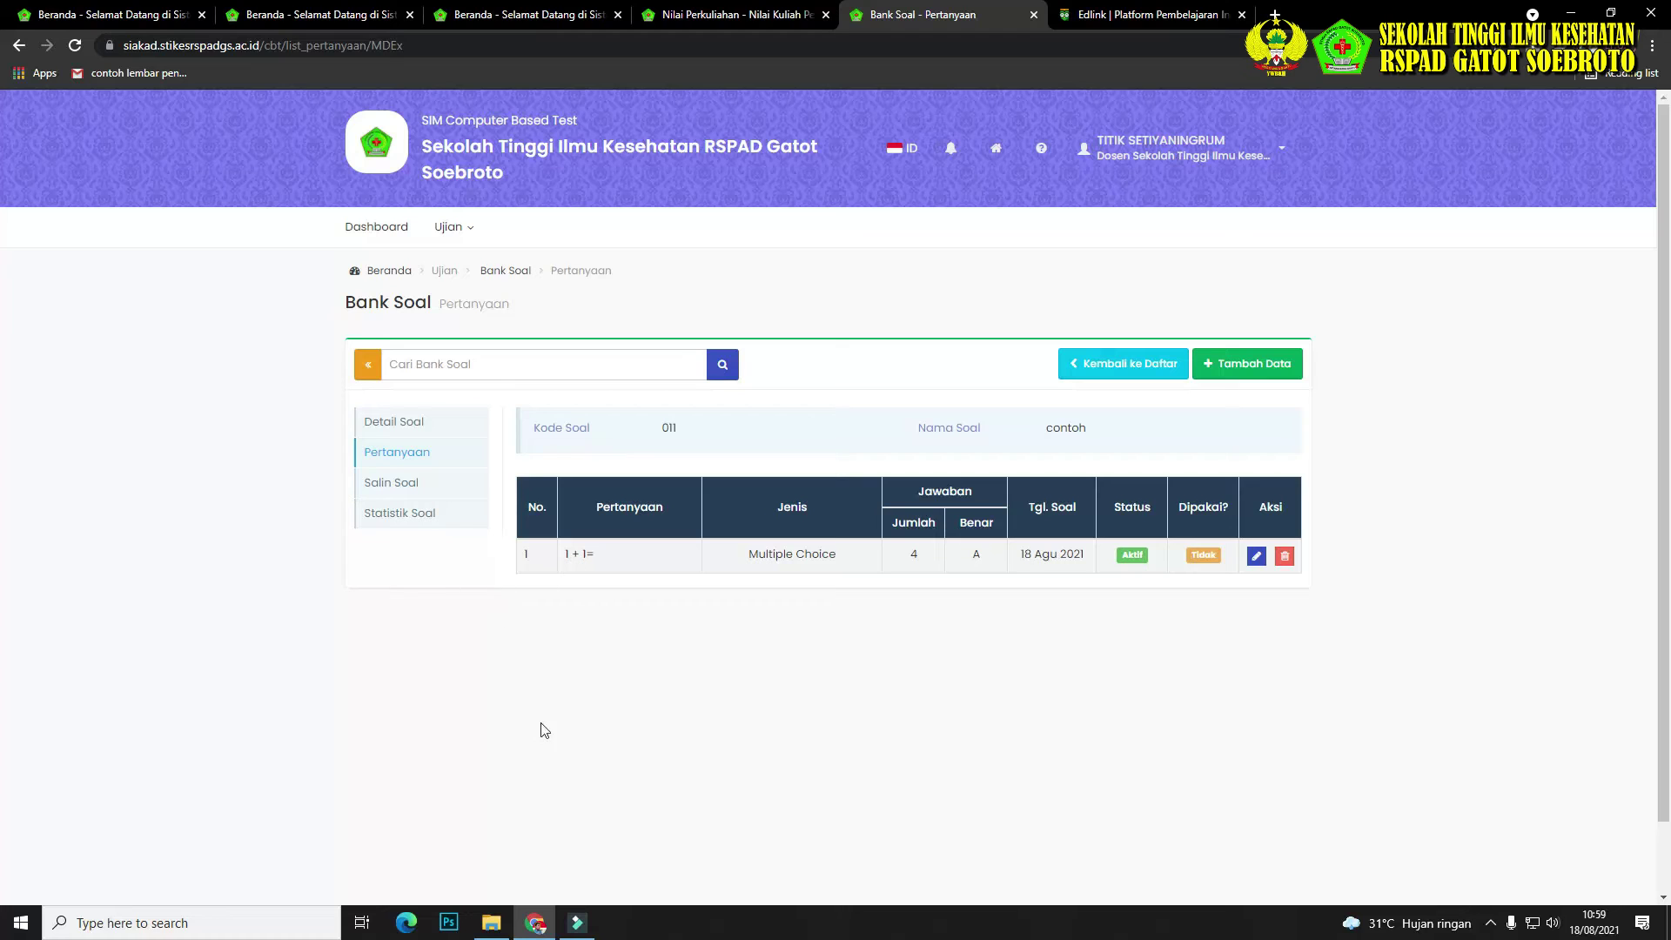
Reopen the KDPK question bank and look through its Pertanyaan list, including question types, correct answers and usage status.
click(1095, 366)
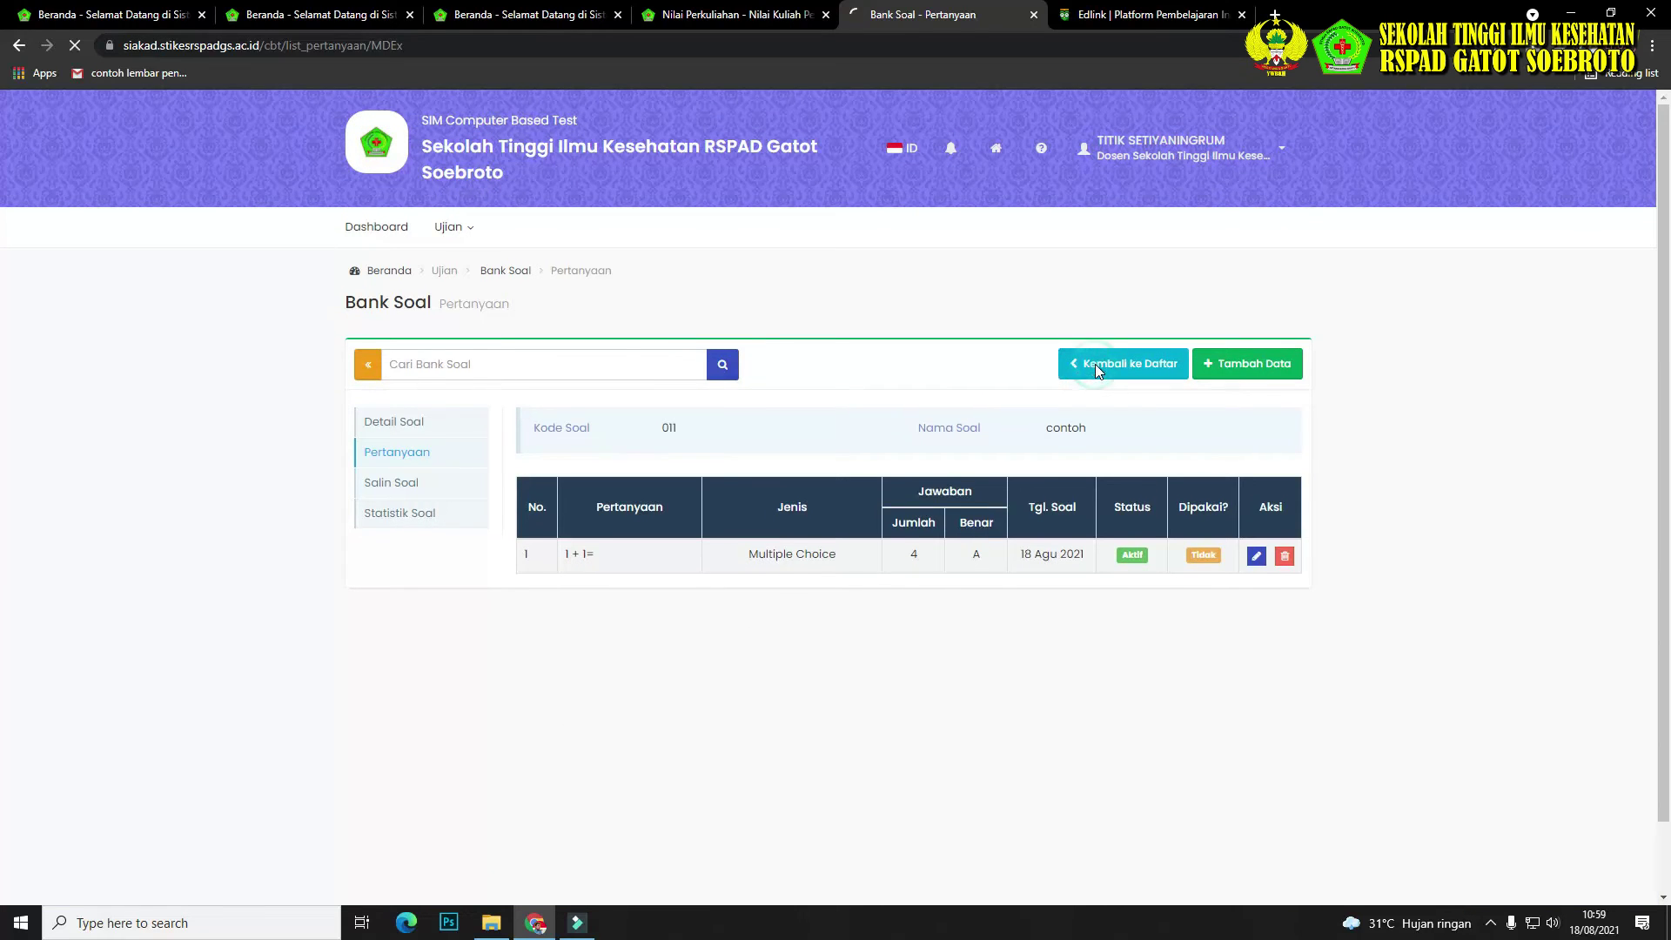
click(1255, 492)
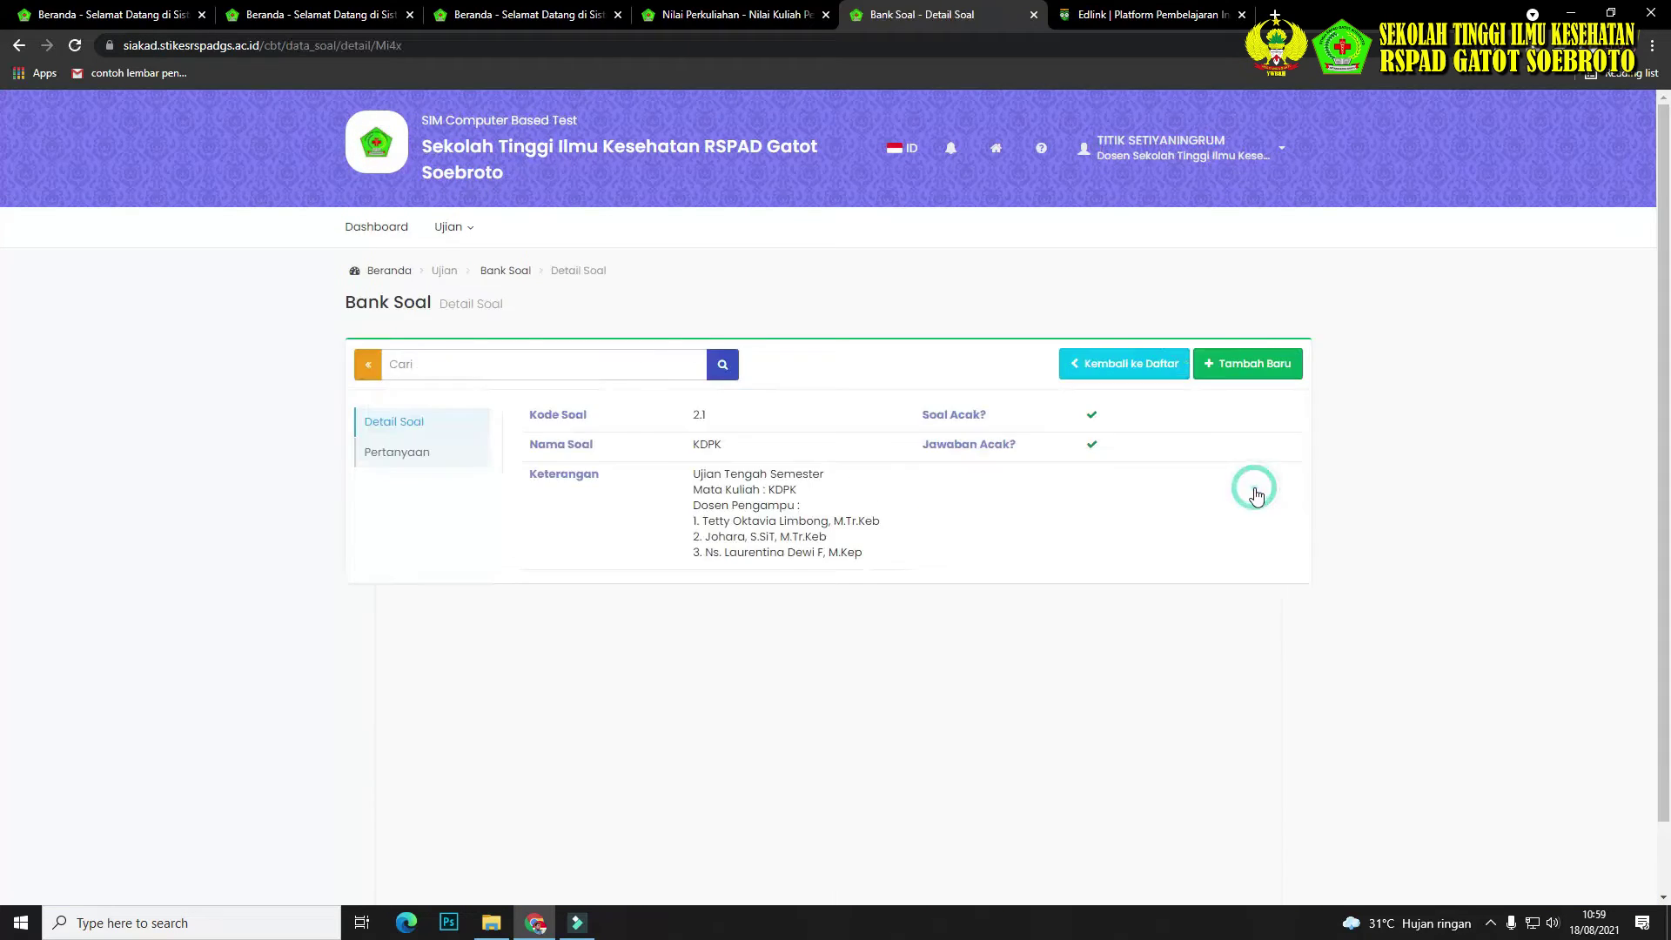
click(392, 454)
scroll(777, 607, down, 5)
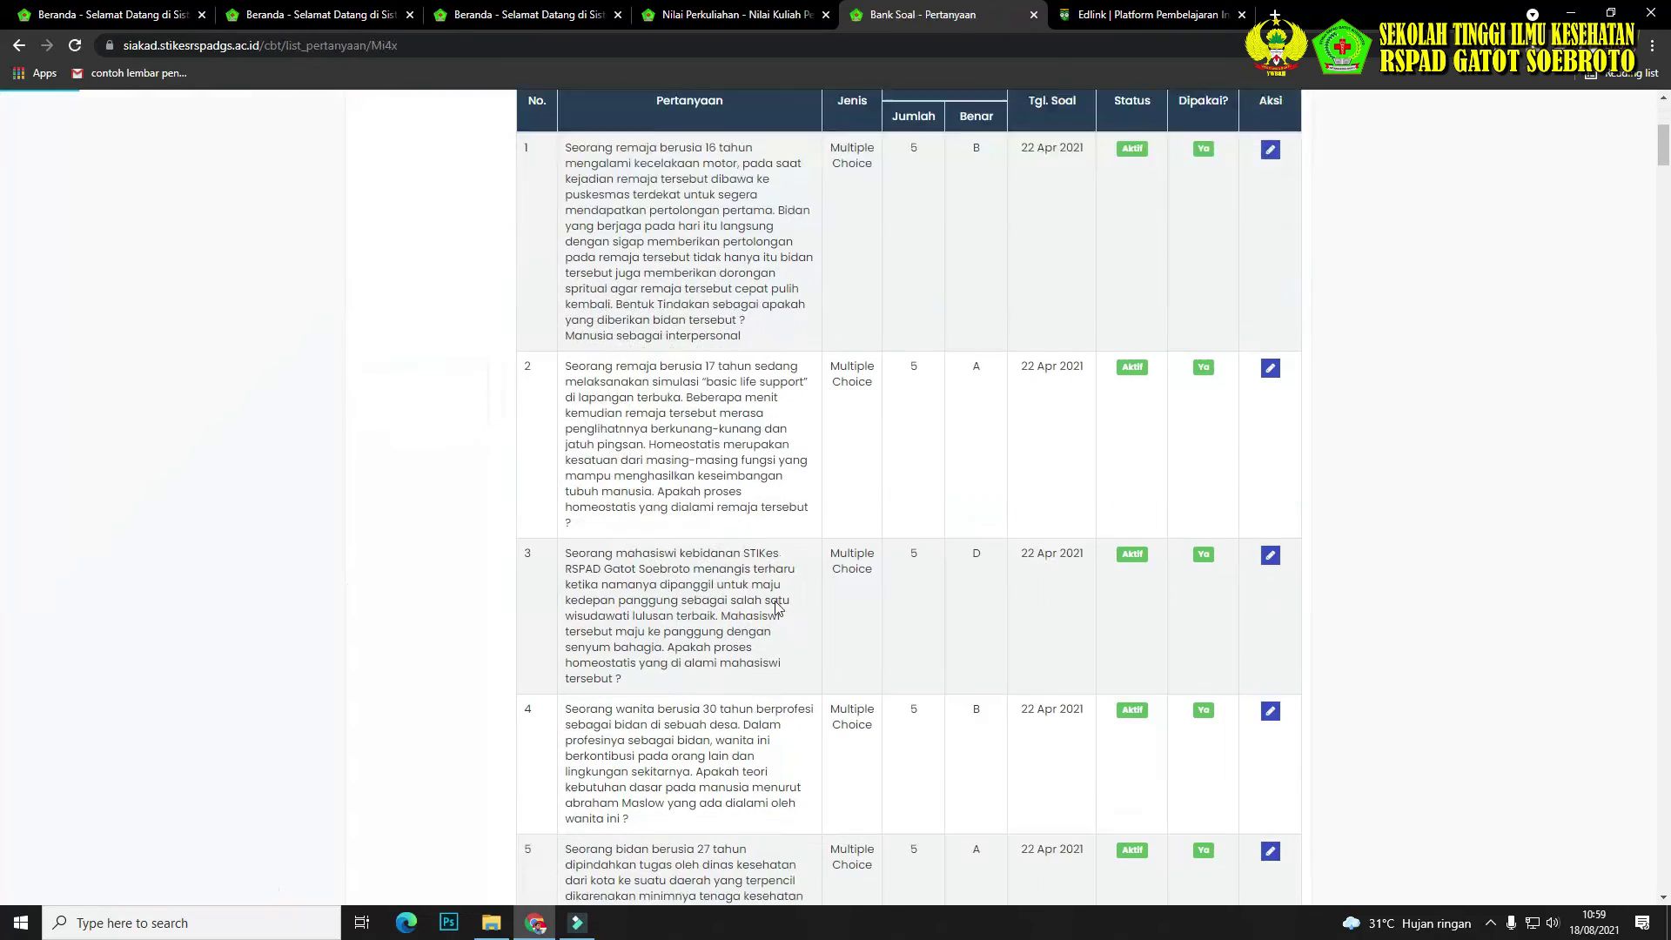
scroll(777, 607, down, 20)
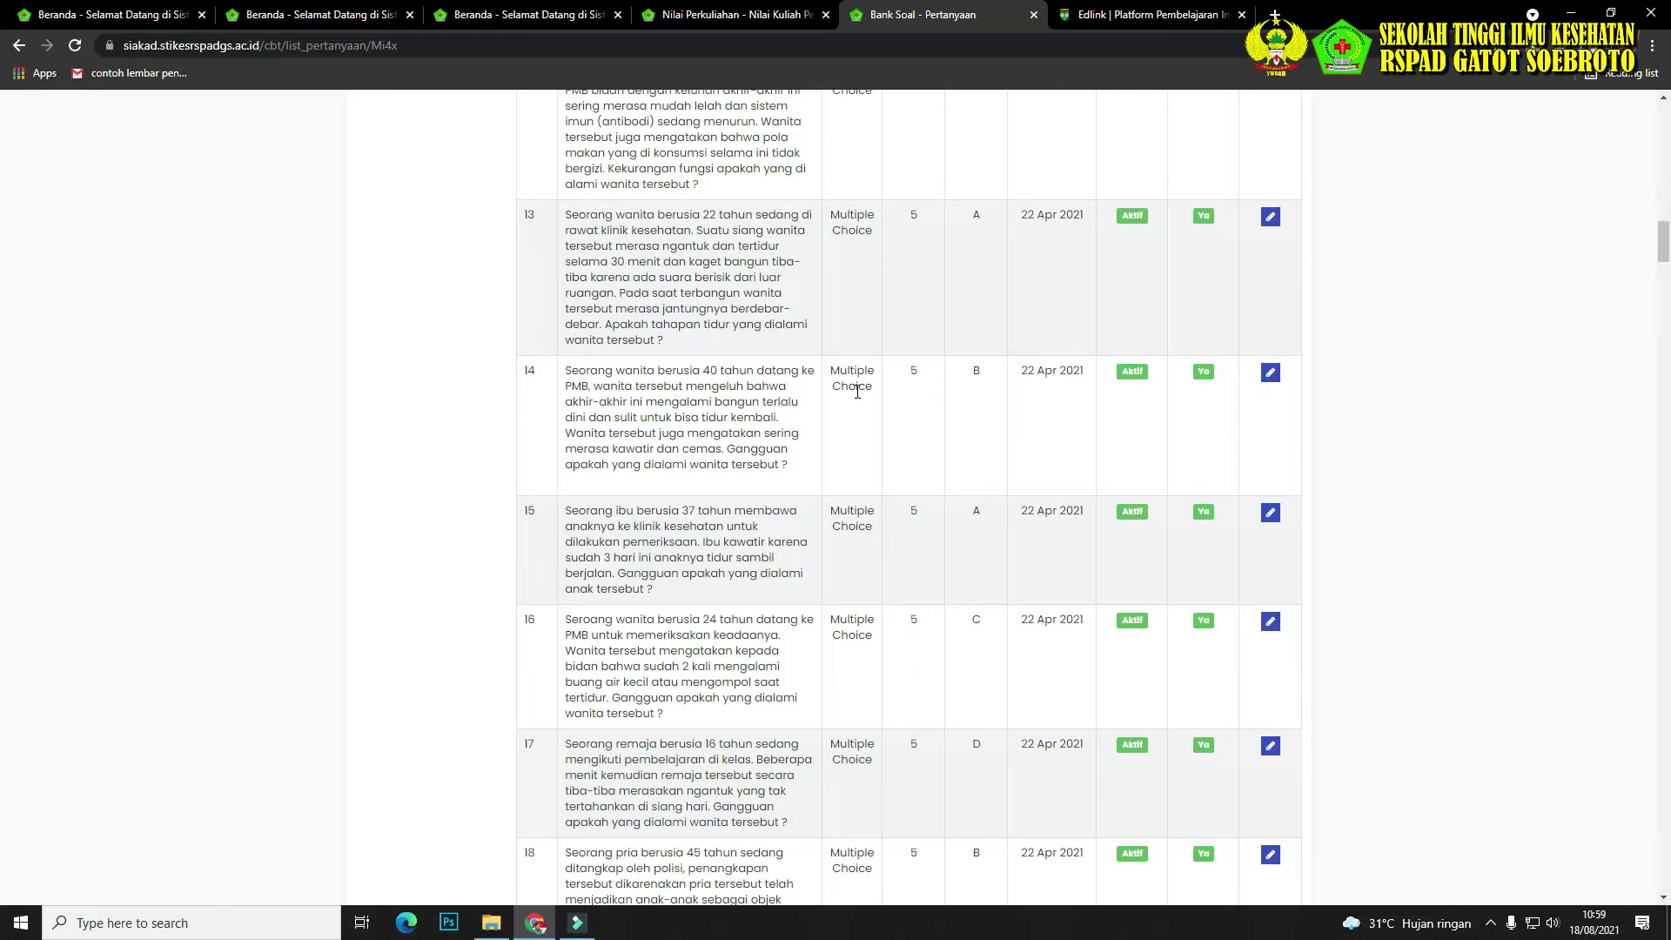
scroll(900, 422, up, 15)
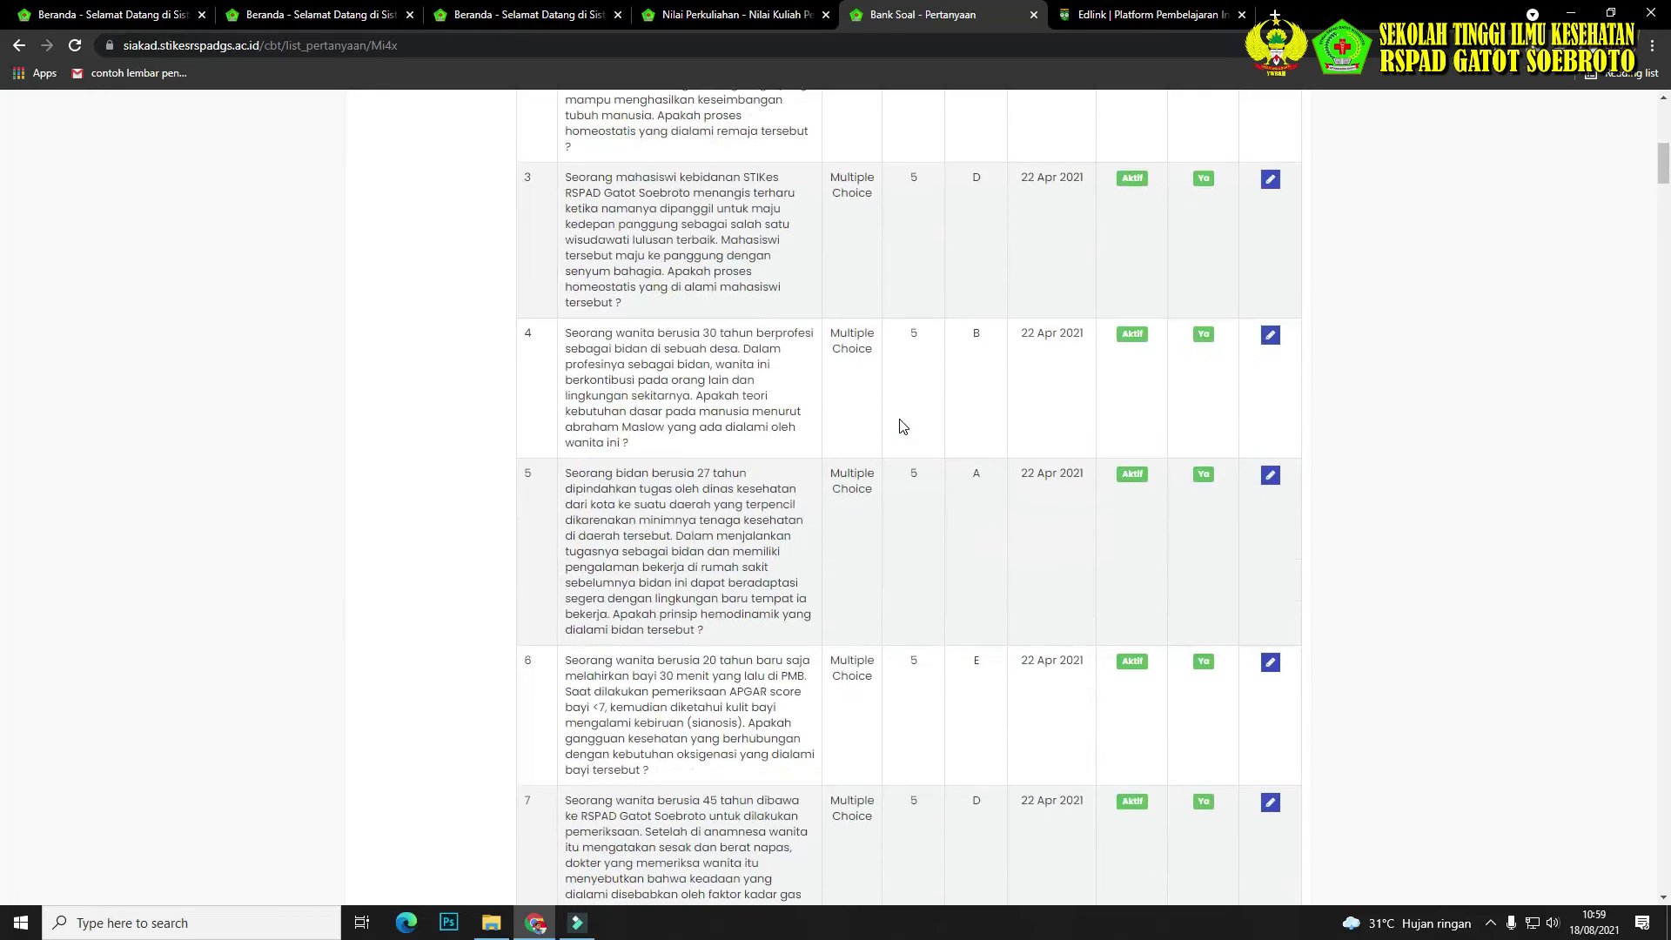
scroll(903, 425, up, 5)
scroll(902, 430, down, 10)
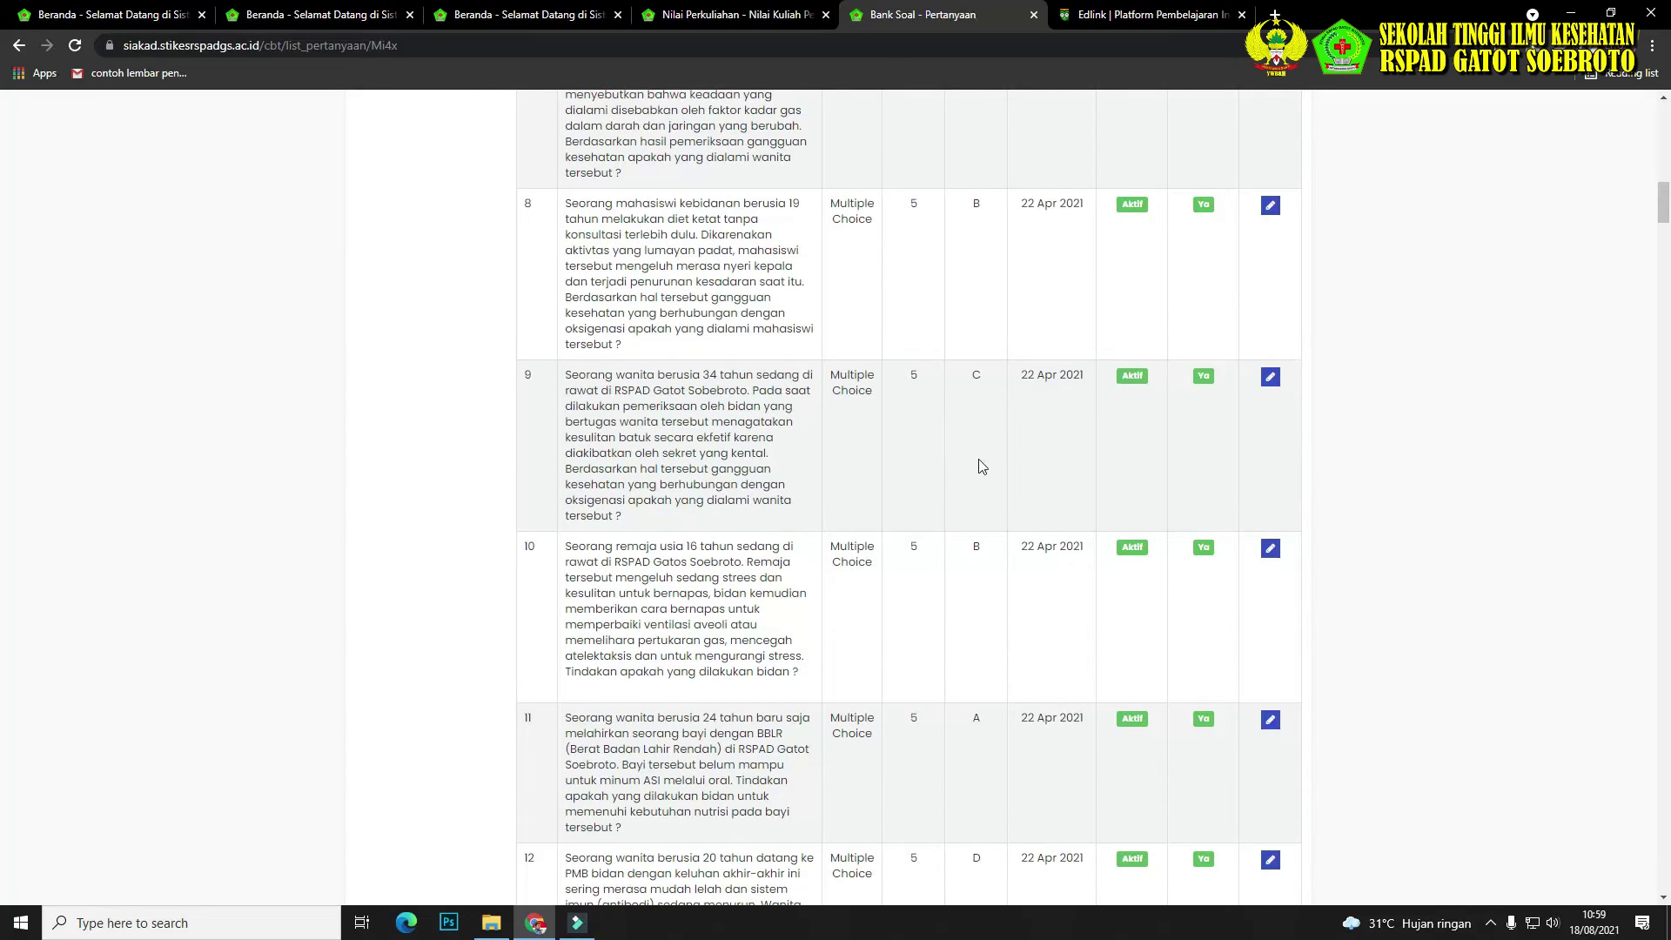
scroll(980, 464, up, 10)
scroll(1039, 461, up, 3)
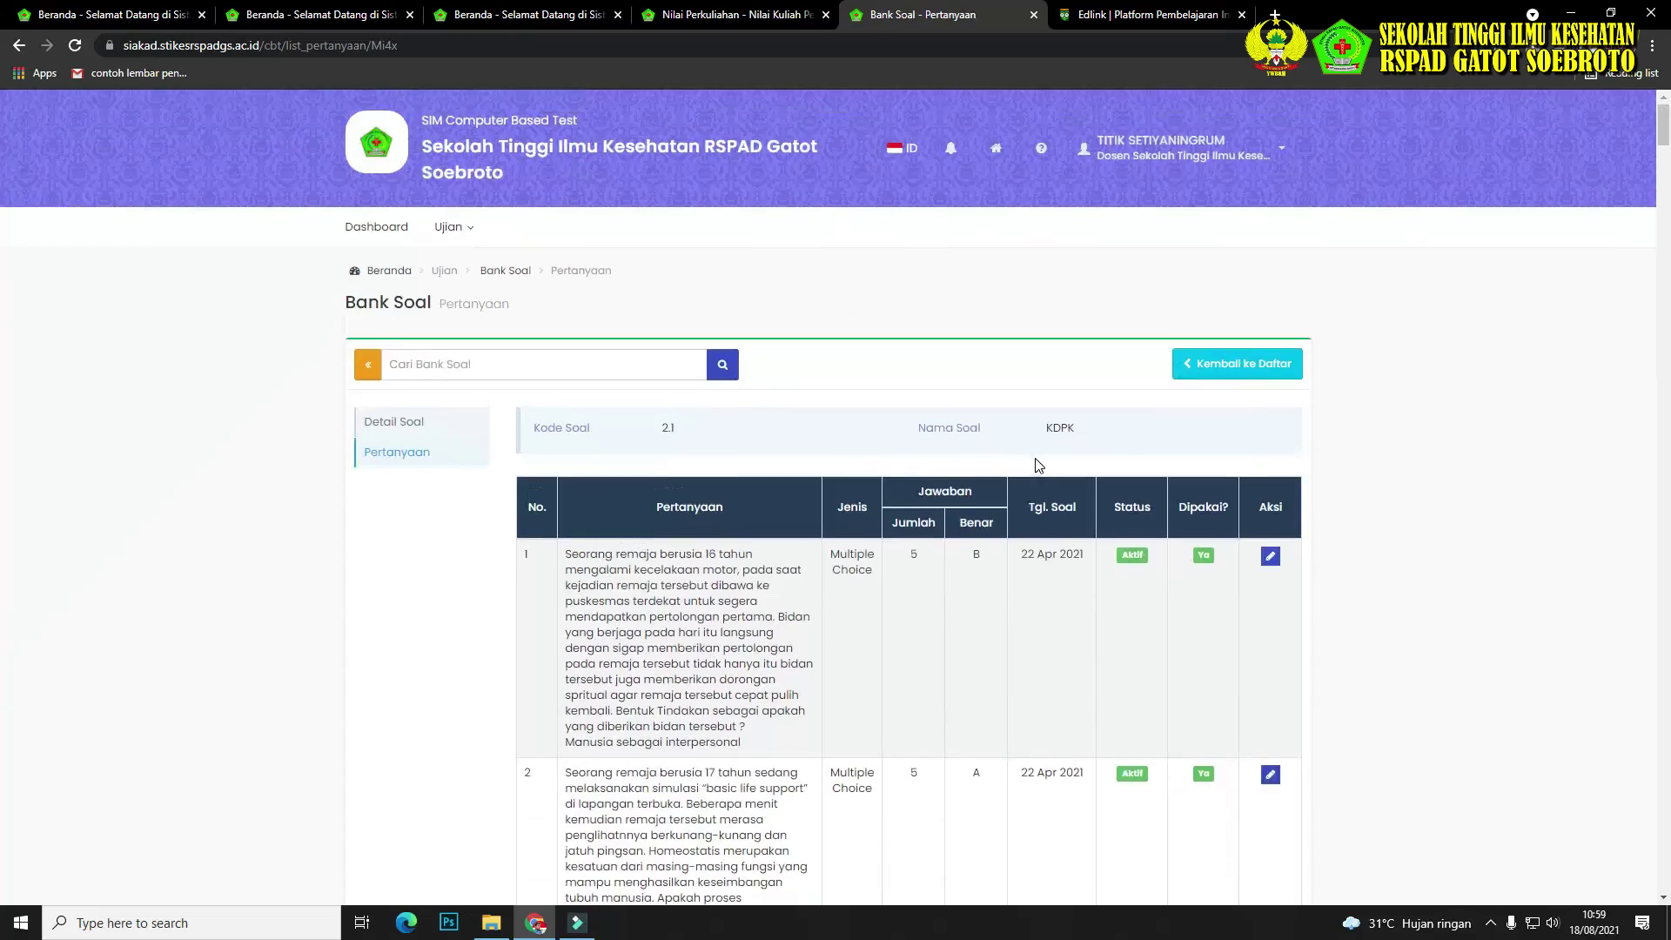
Examine the questions further down the KDPK bank's list, checking their answer keys and status.
scroll(1048, 469, down, 5)
scroll(1001, 523, down, 15)
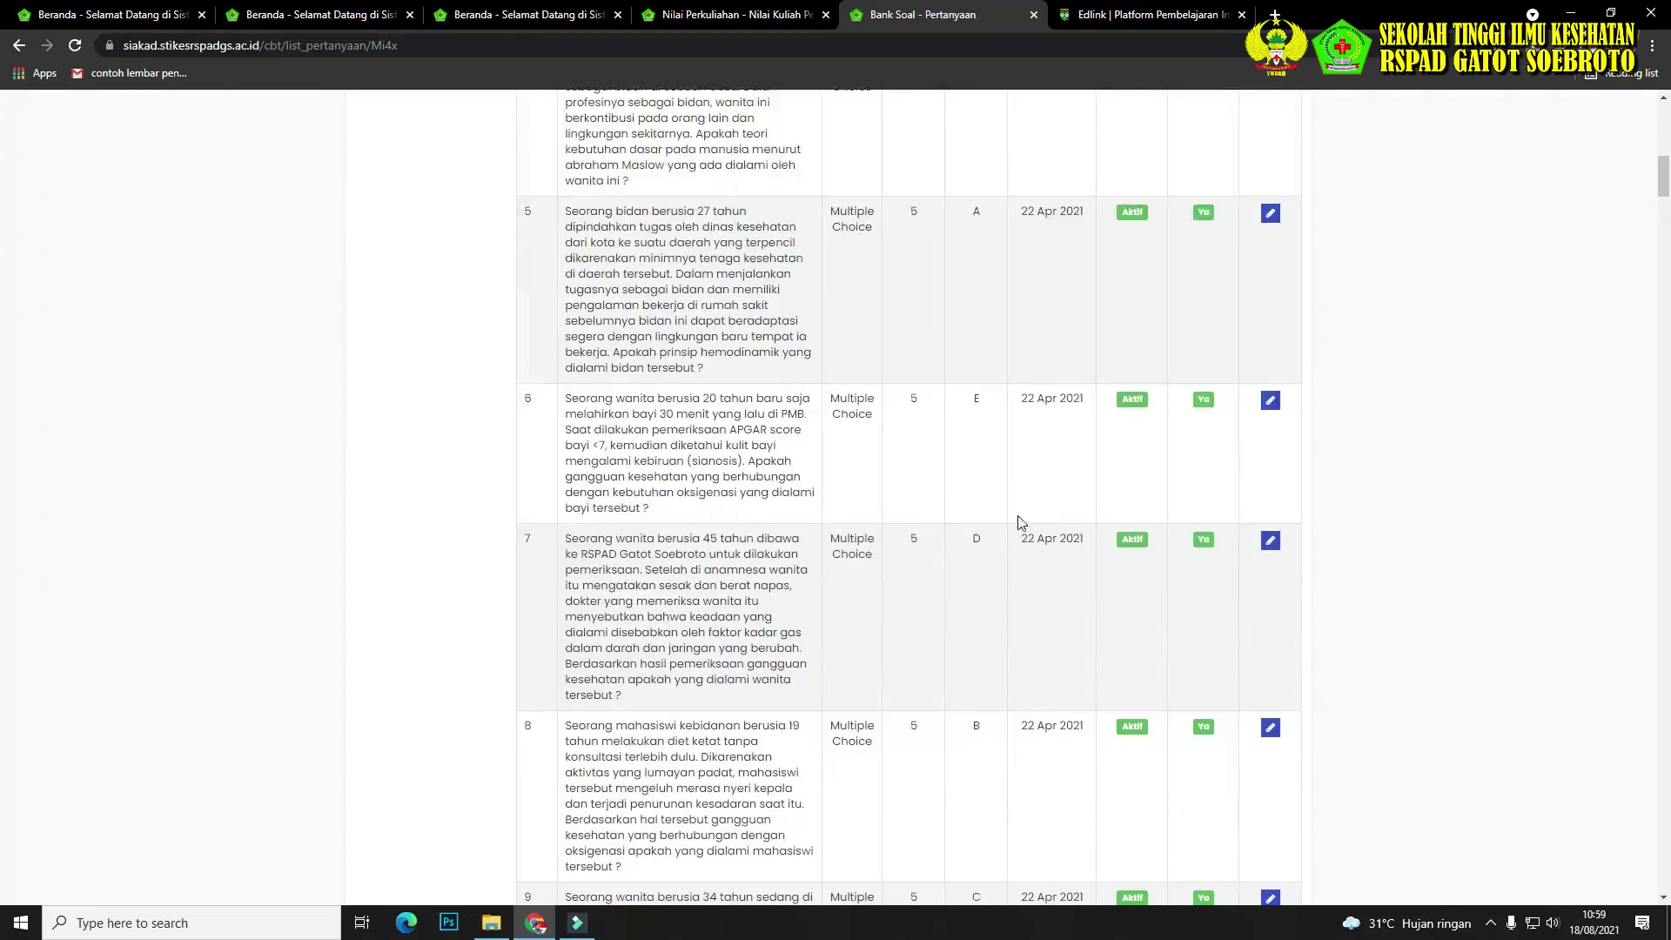
scroll(986, 579, up, 20)
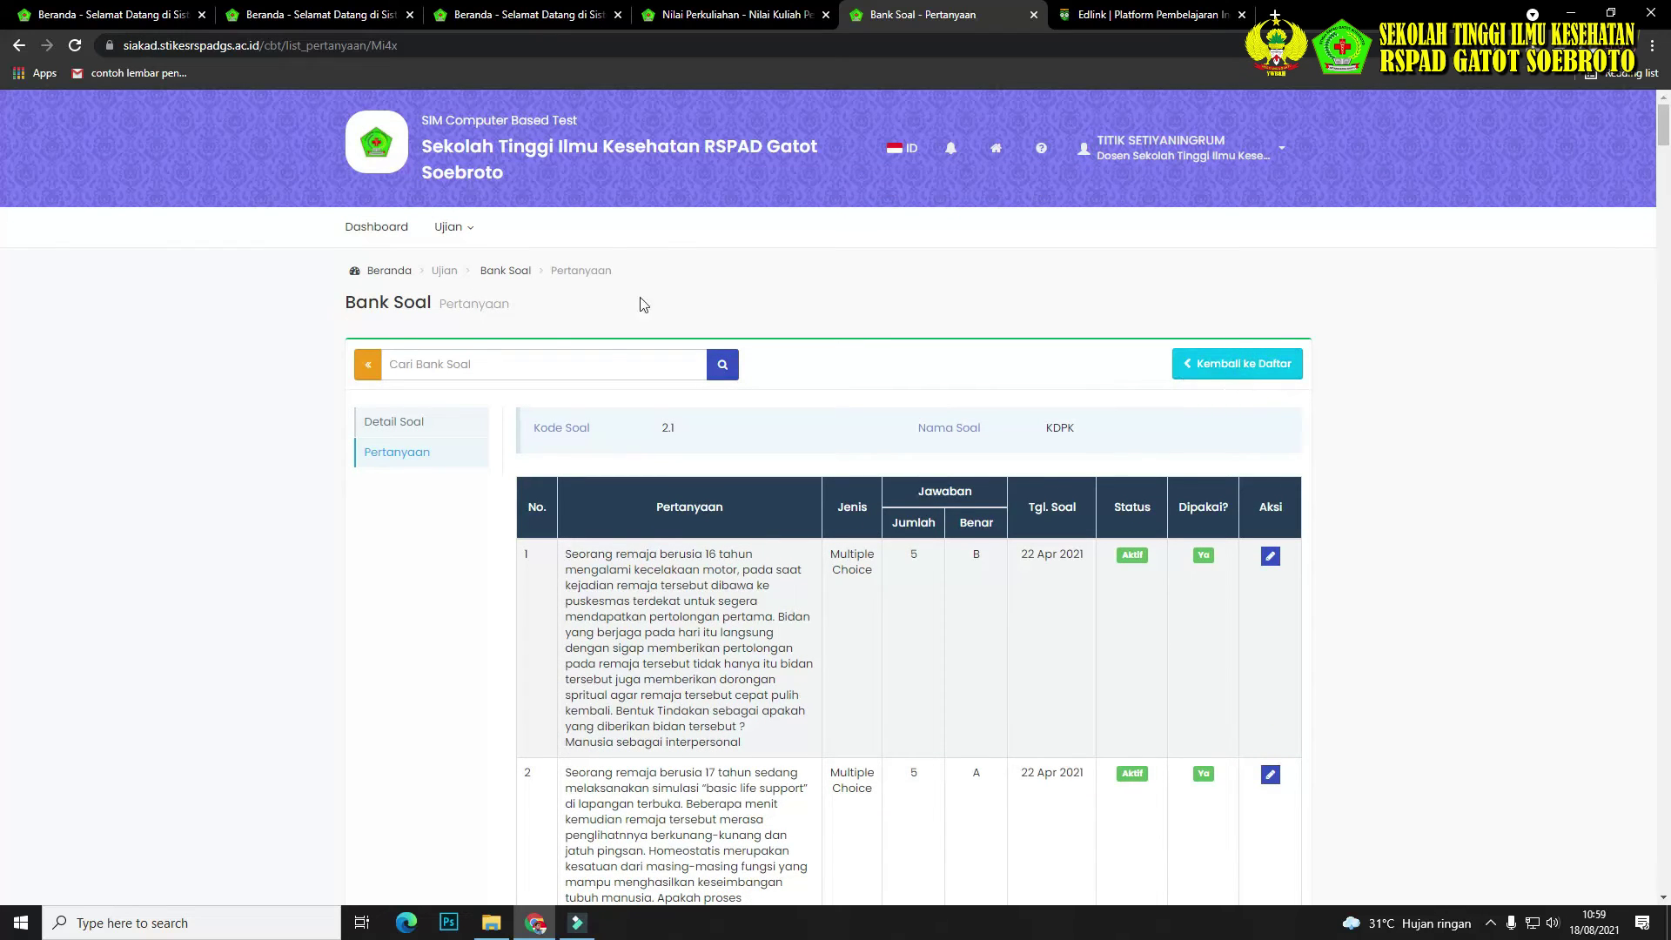
click(472, 230)
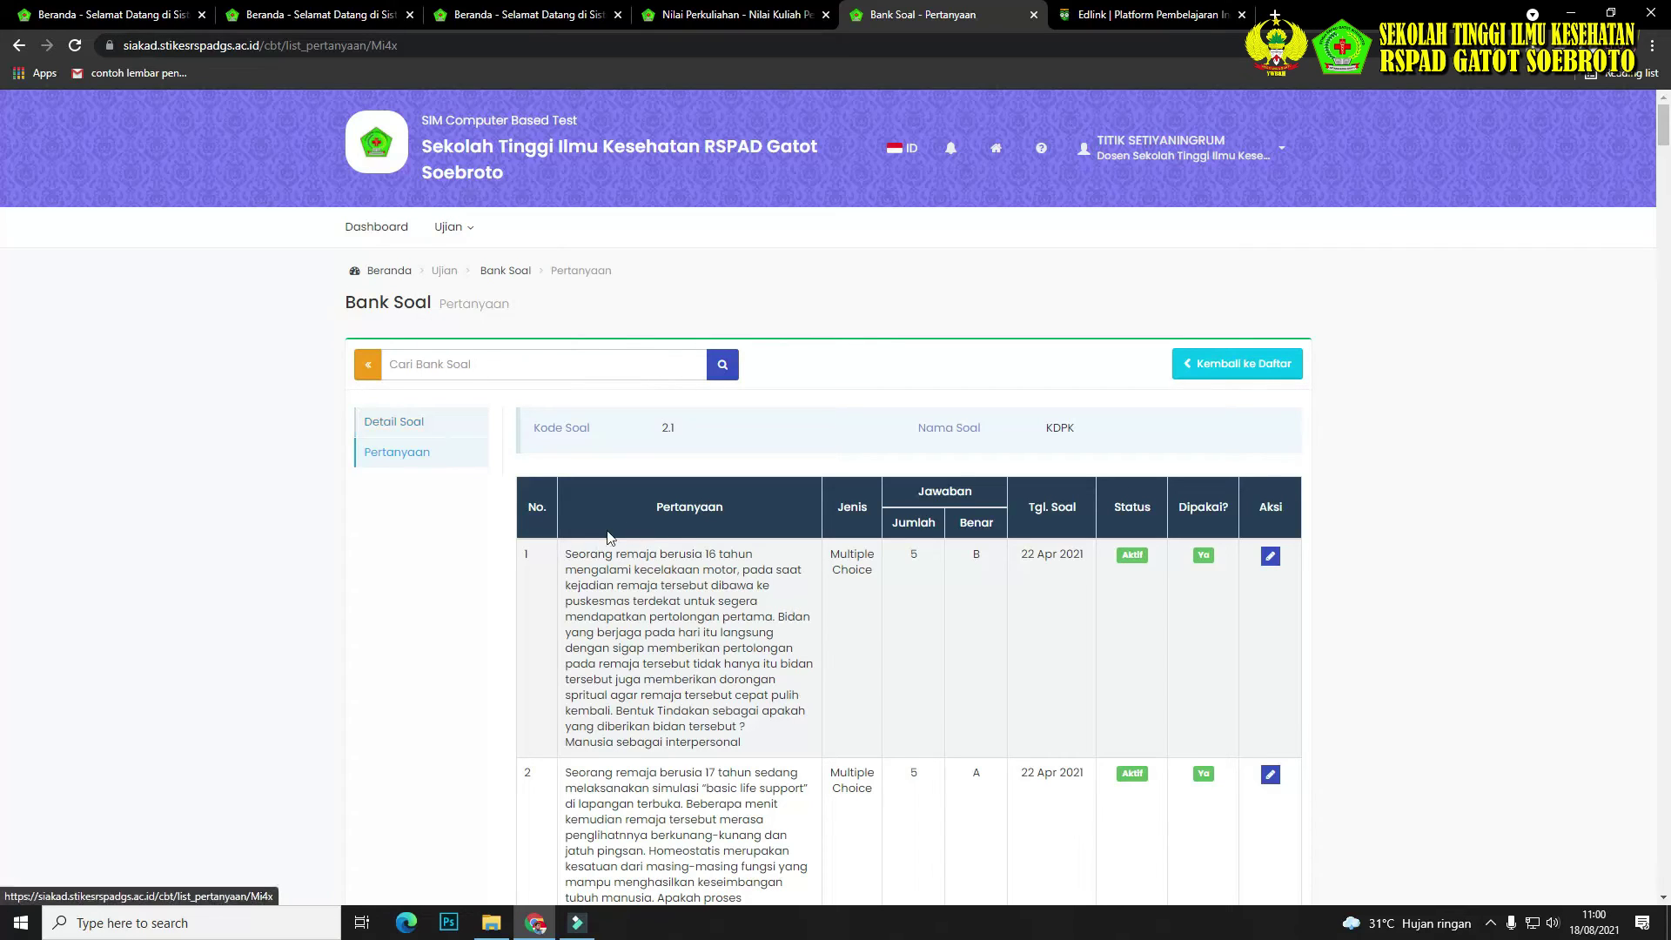
Switch from SIM Computer Based Test to the SIM Akademik module in the Dosen role and view the teaching schedule.
click(1197, 154)
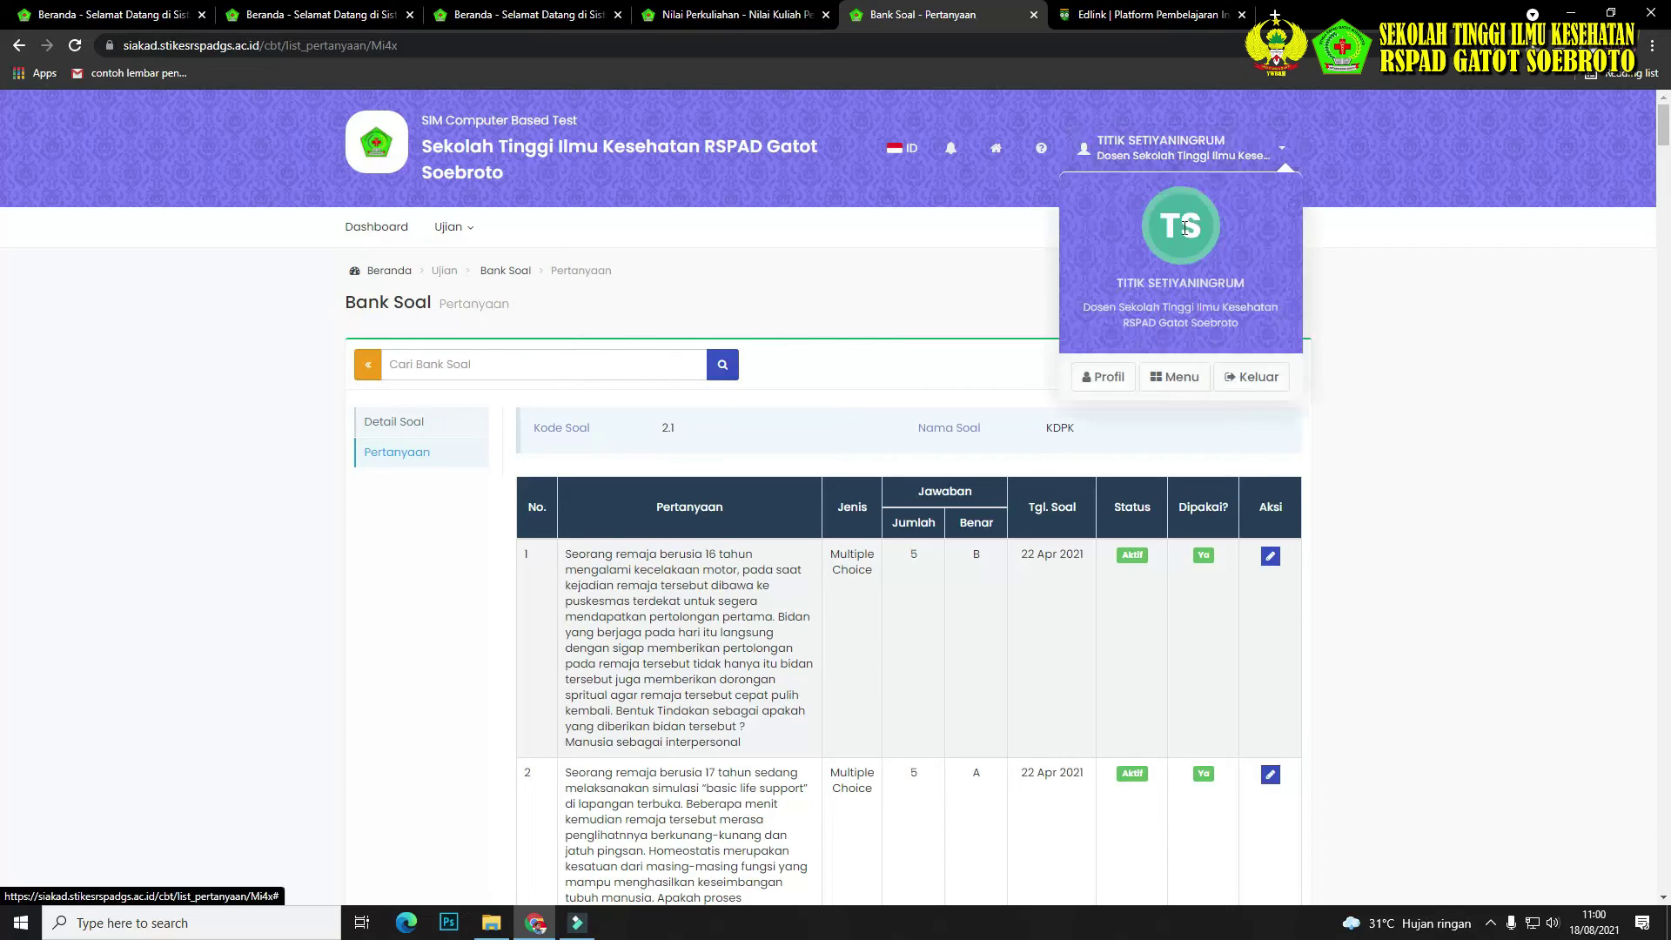
click(1175, 378)
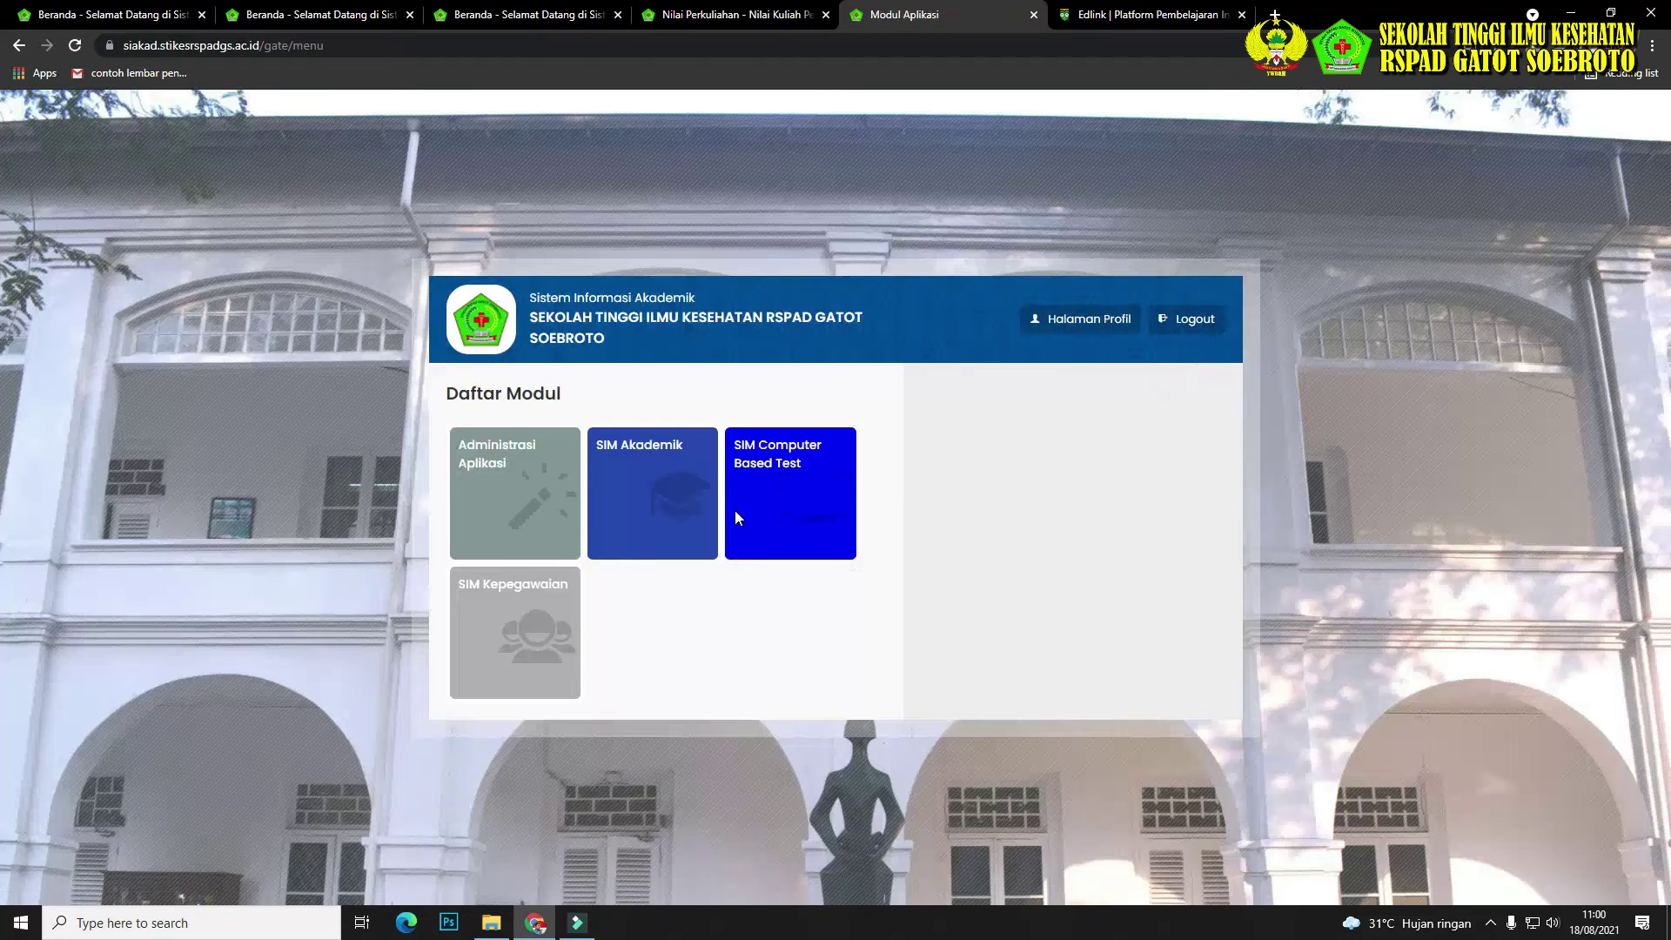
click(633, 460)
click(990, 557)
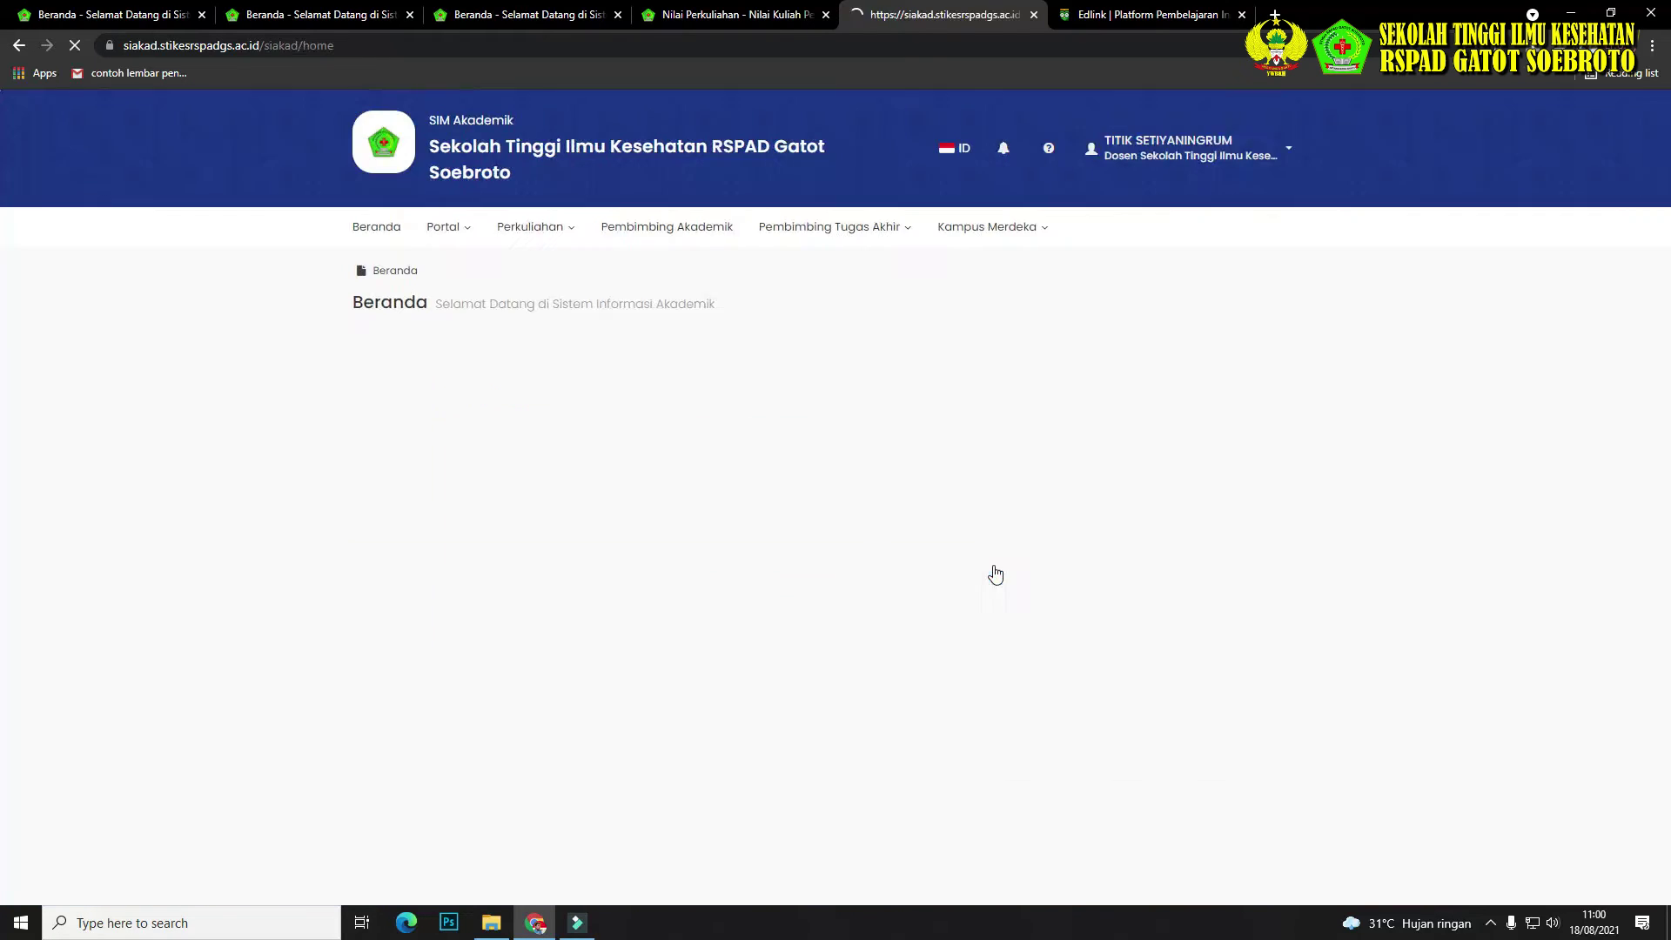
click(539, 228)
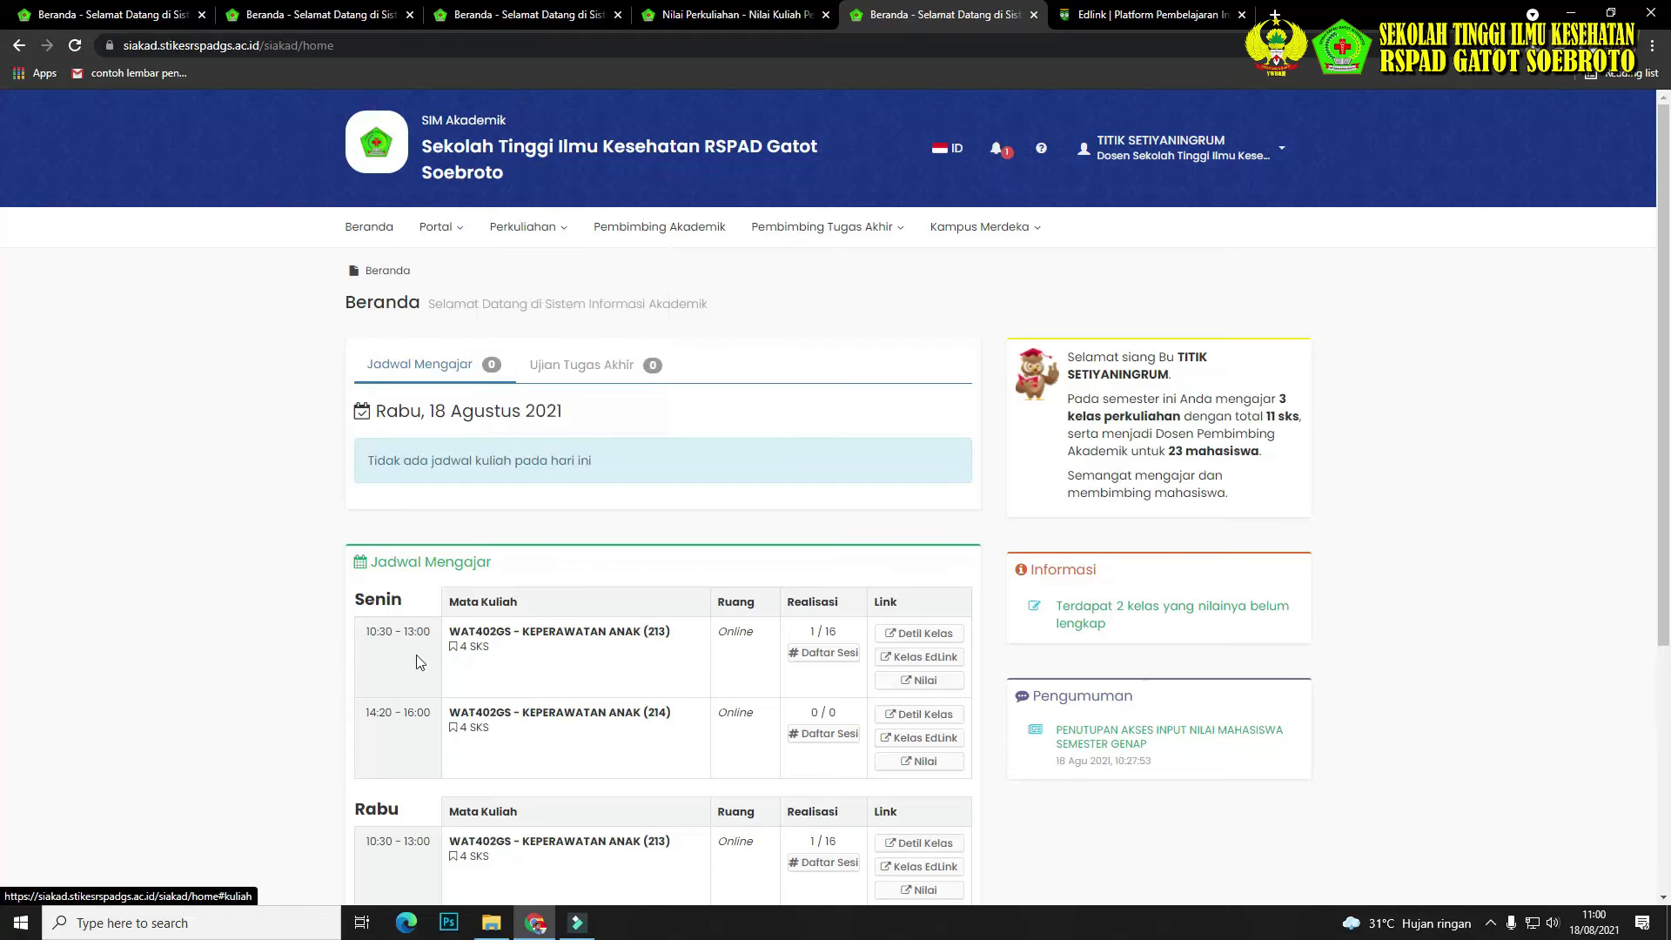
scroll(457, 610, down, 3)
scroll(451, 563, up, 3)
Open the Kelas Kuliah list and show the details of KEPERAWATAN ANAK class 213.
click(527, 228)
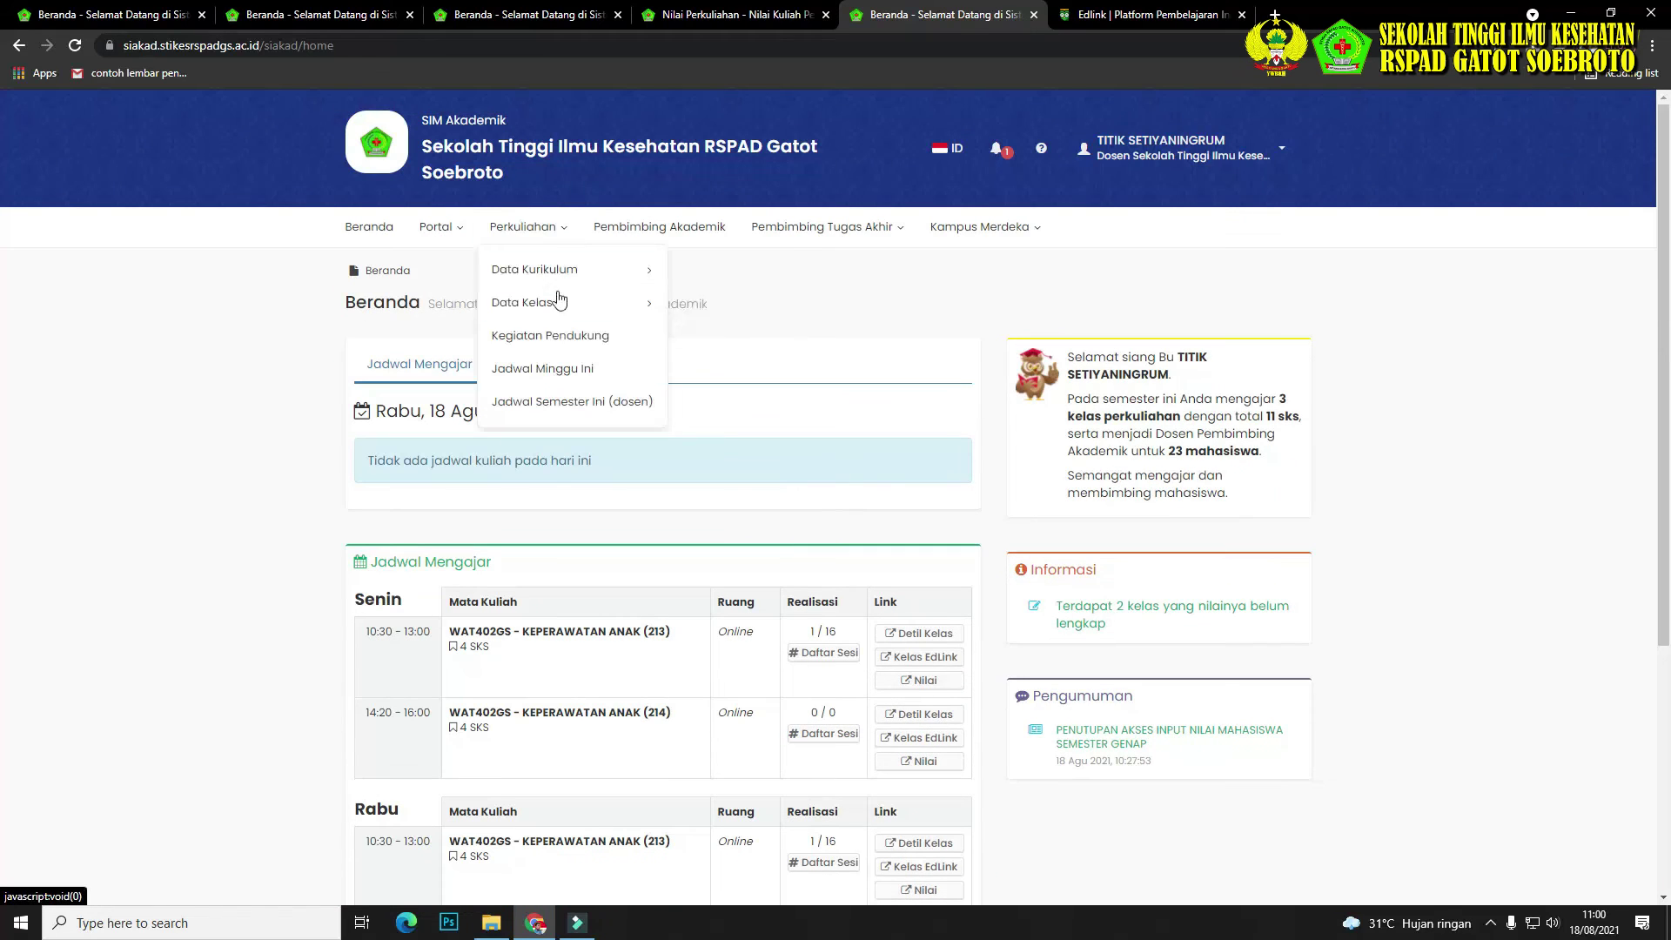
mouse_move(644, 303)
click(707, 315)
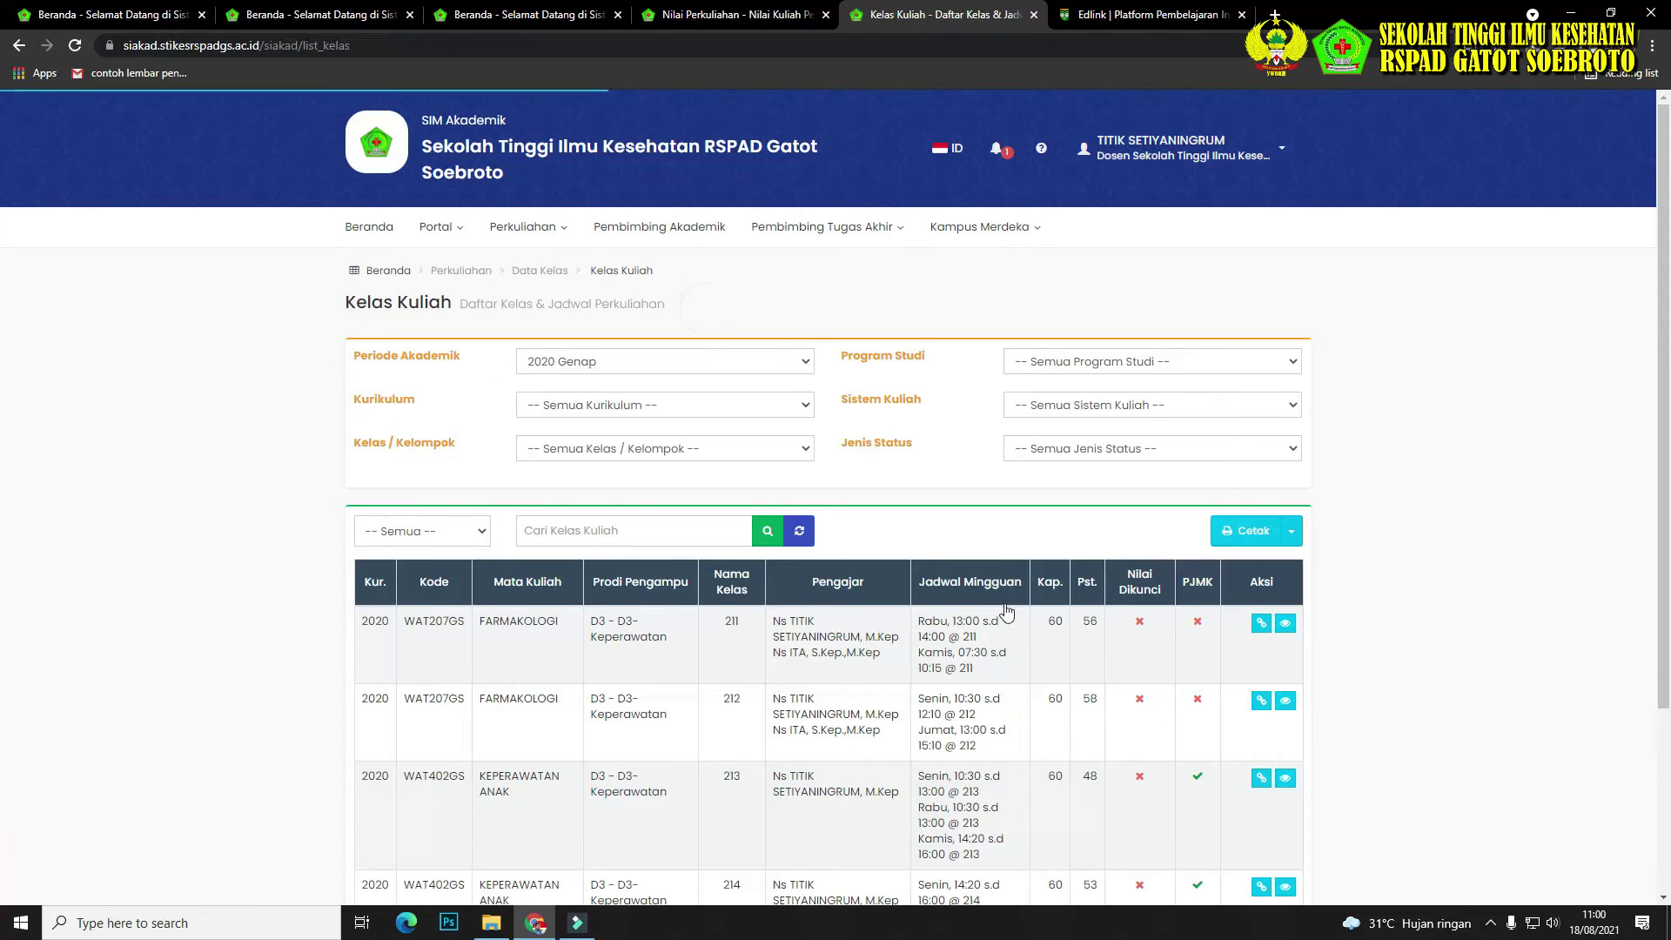
scroll(684, 590, down, 3)
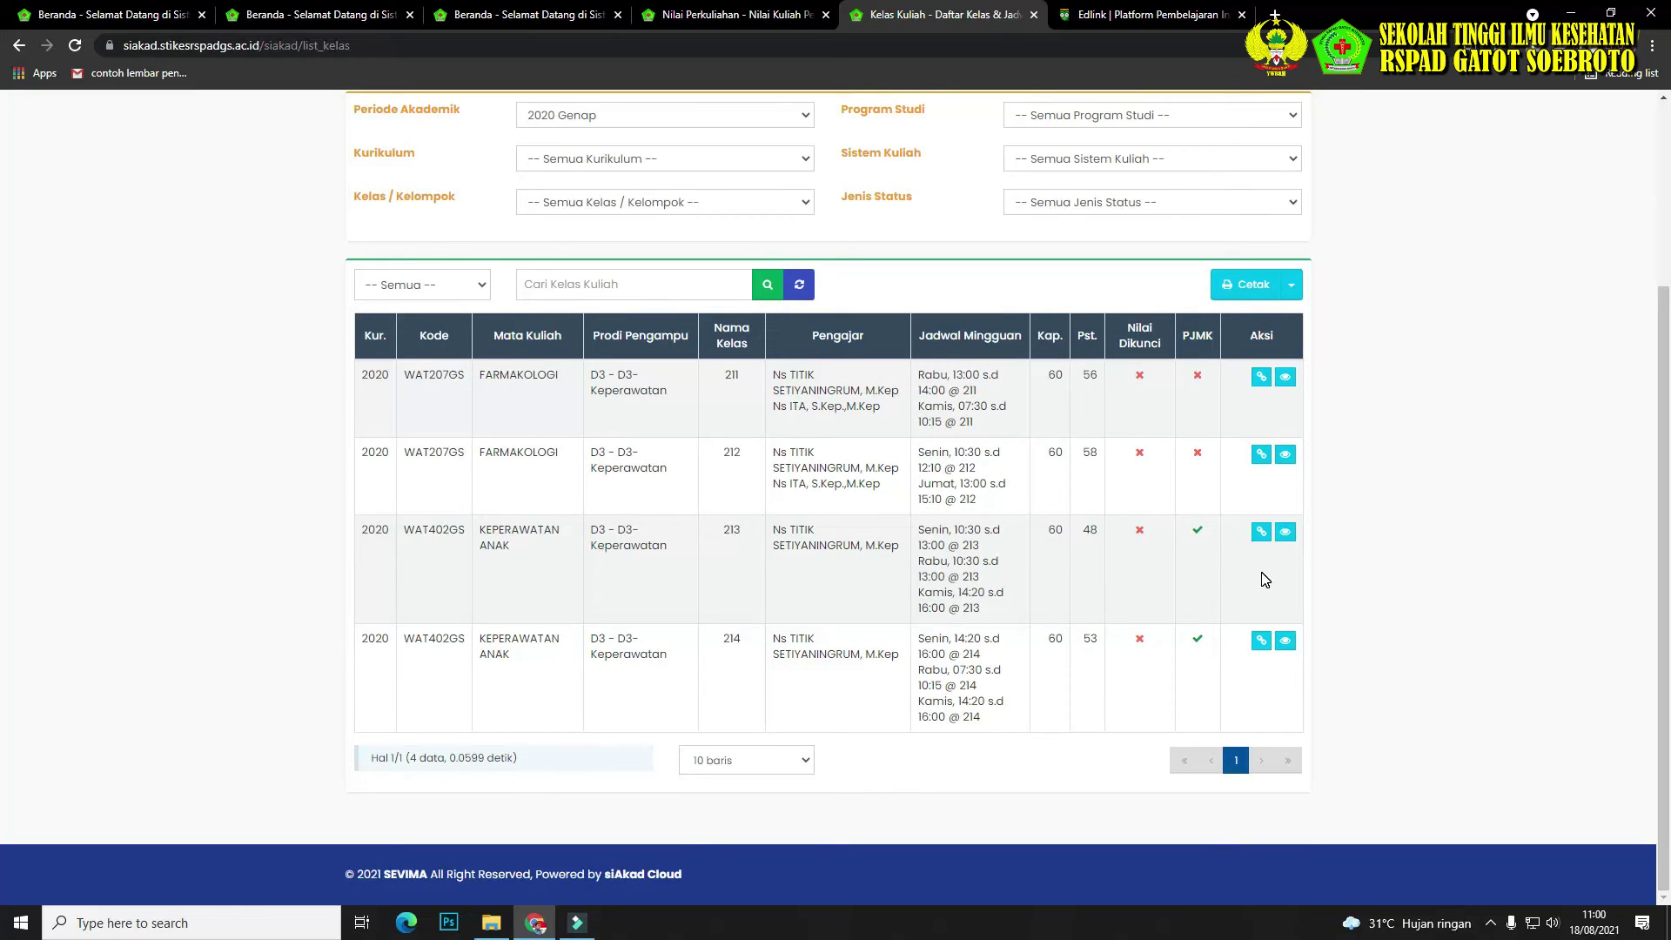
click(1285, 532)
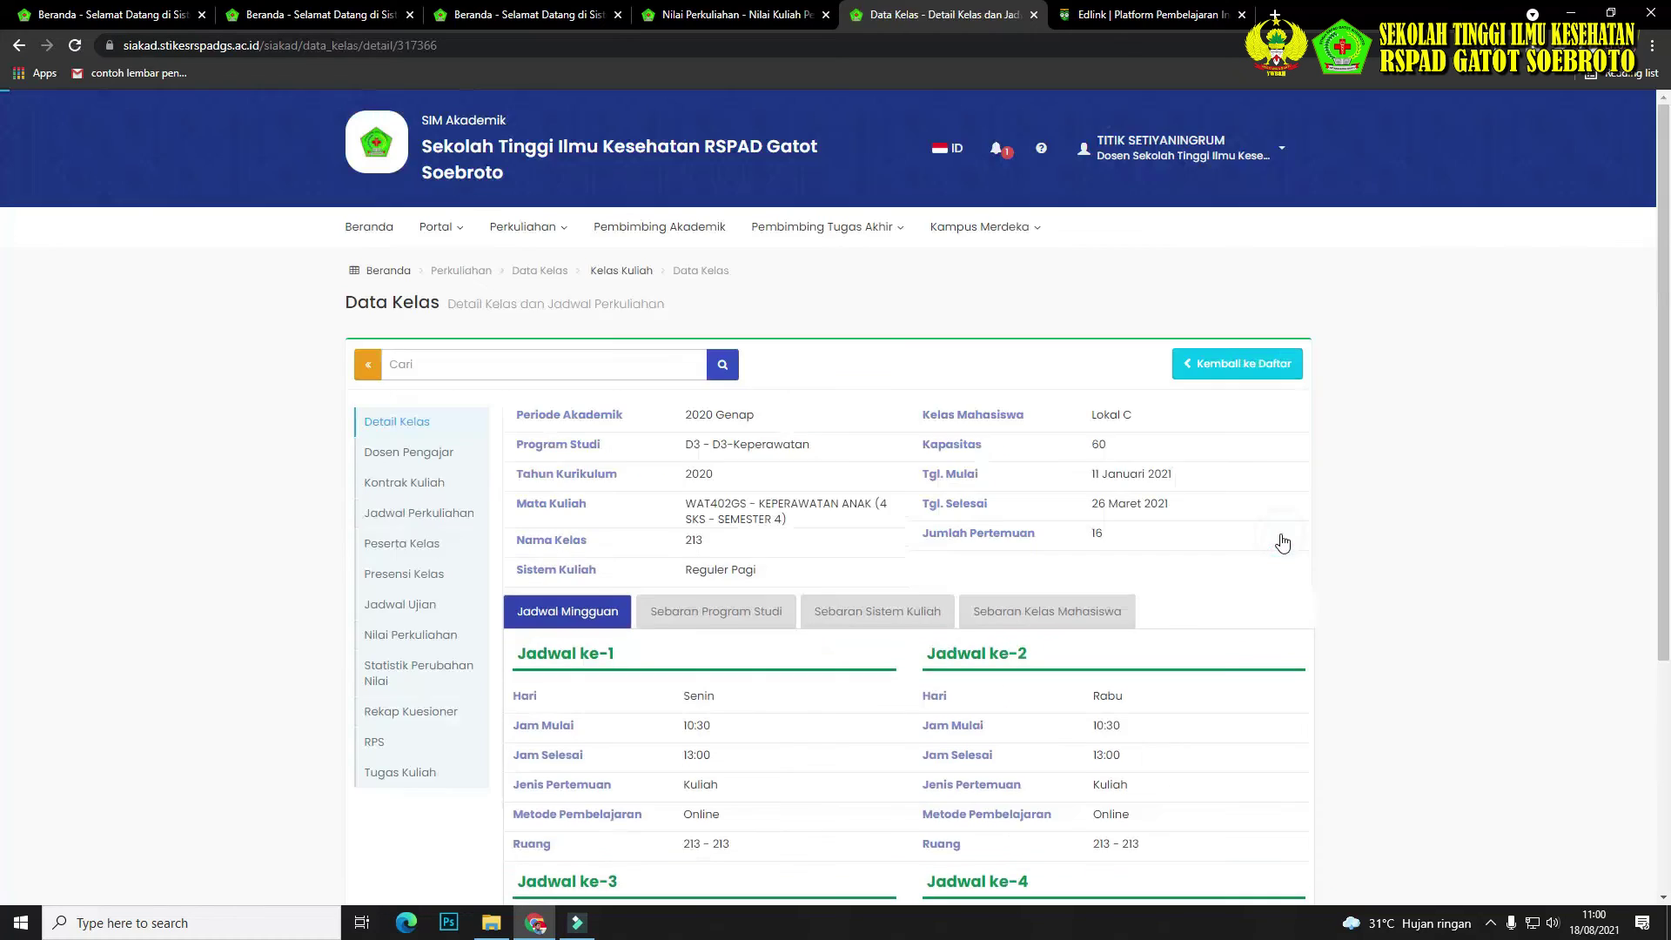
Open the CBT exam details of meeting 8 (UTS) from the class's Jadwal Perkuliahan.
click(409, 516)
scroll(575, 592, down, 1)
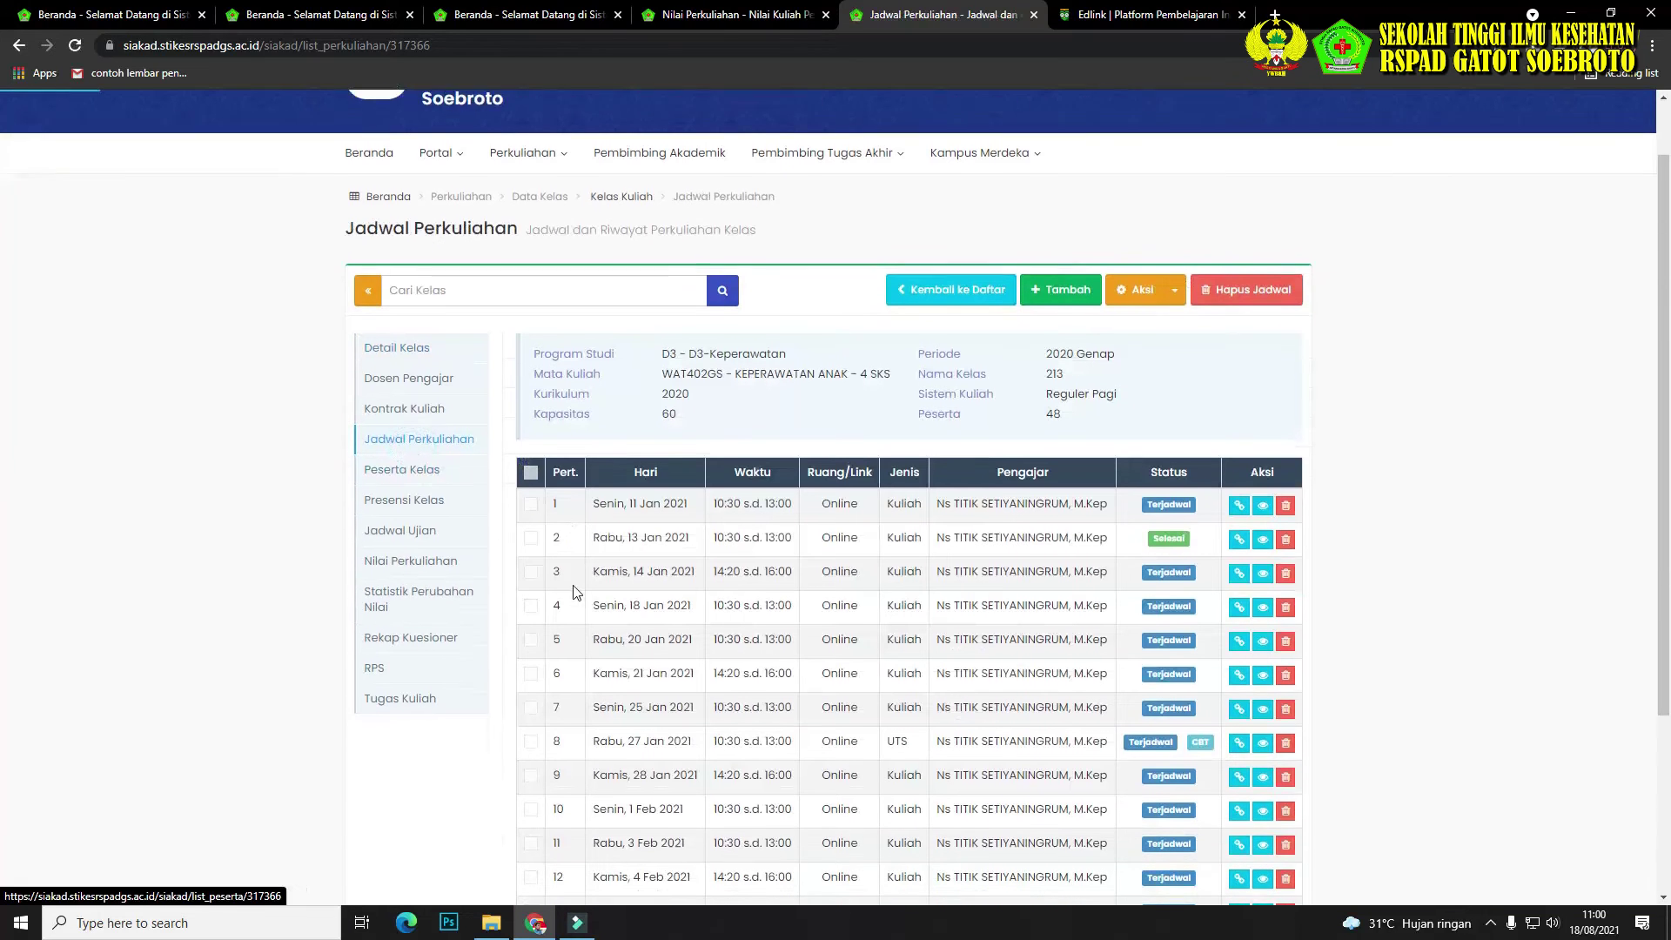
scroll(574, 592, down, 1)
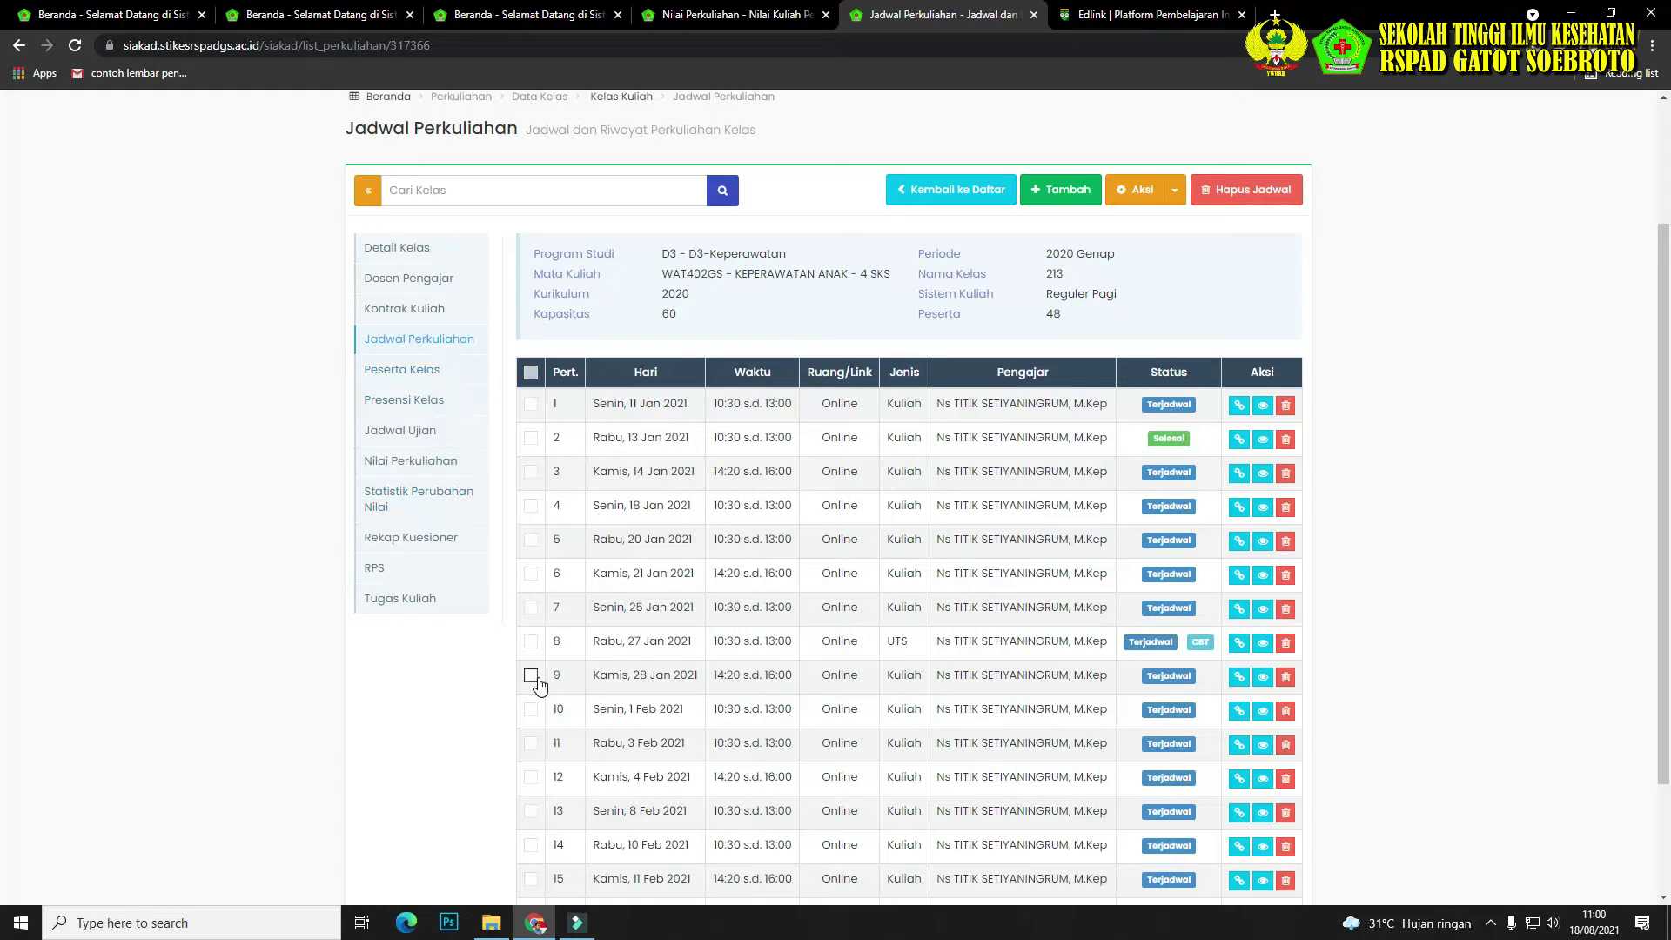
click(1240, 642)
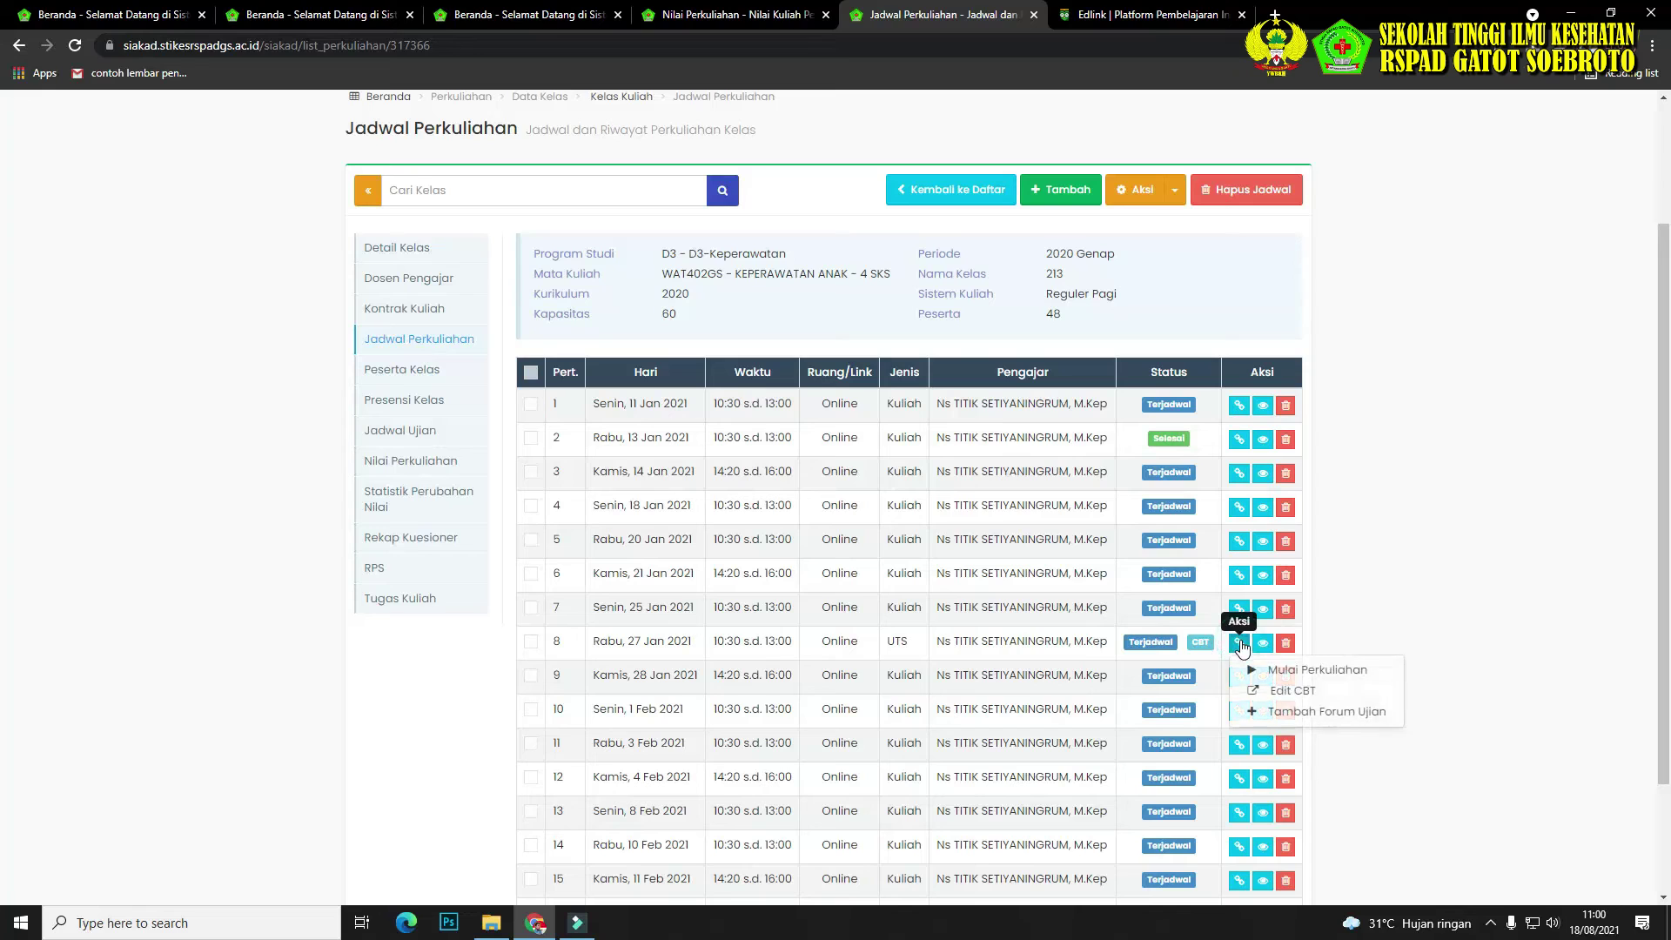
click(1288, 694)
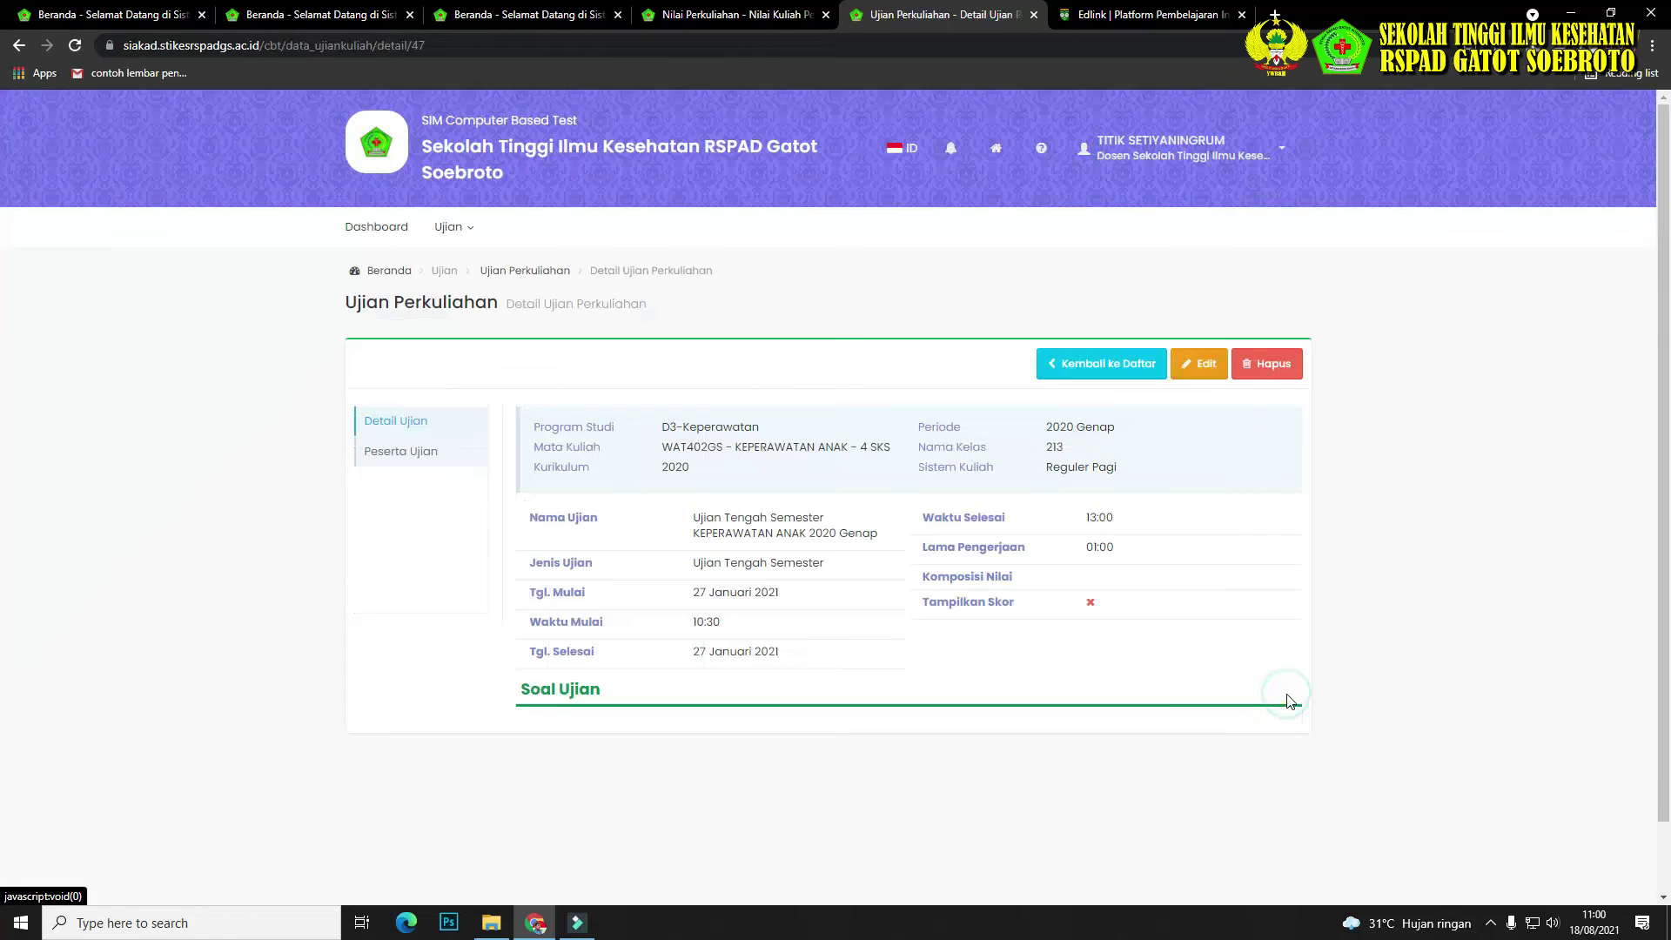
click(405, 421)
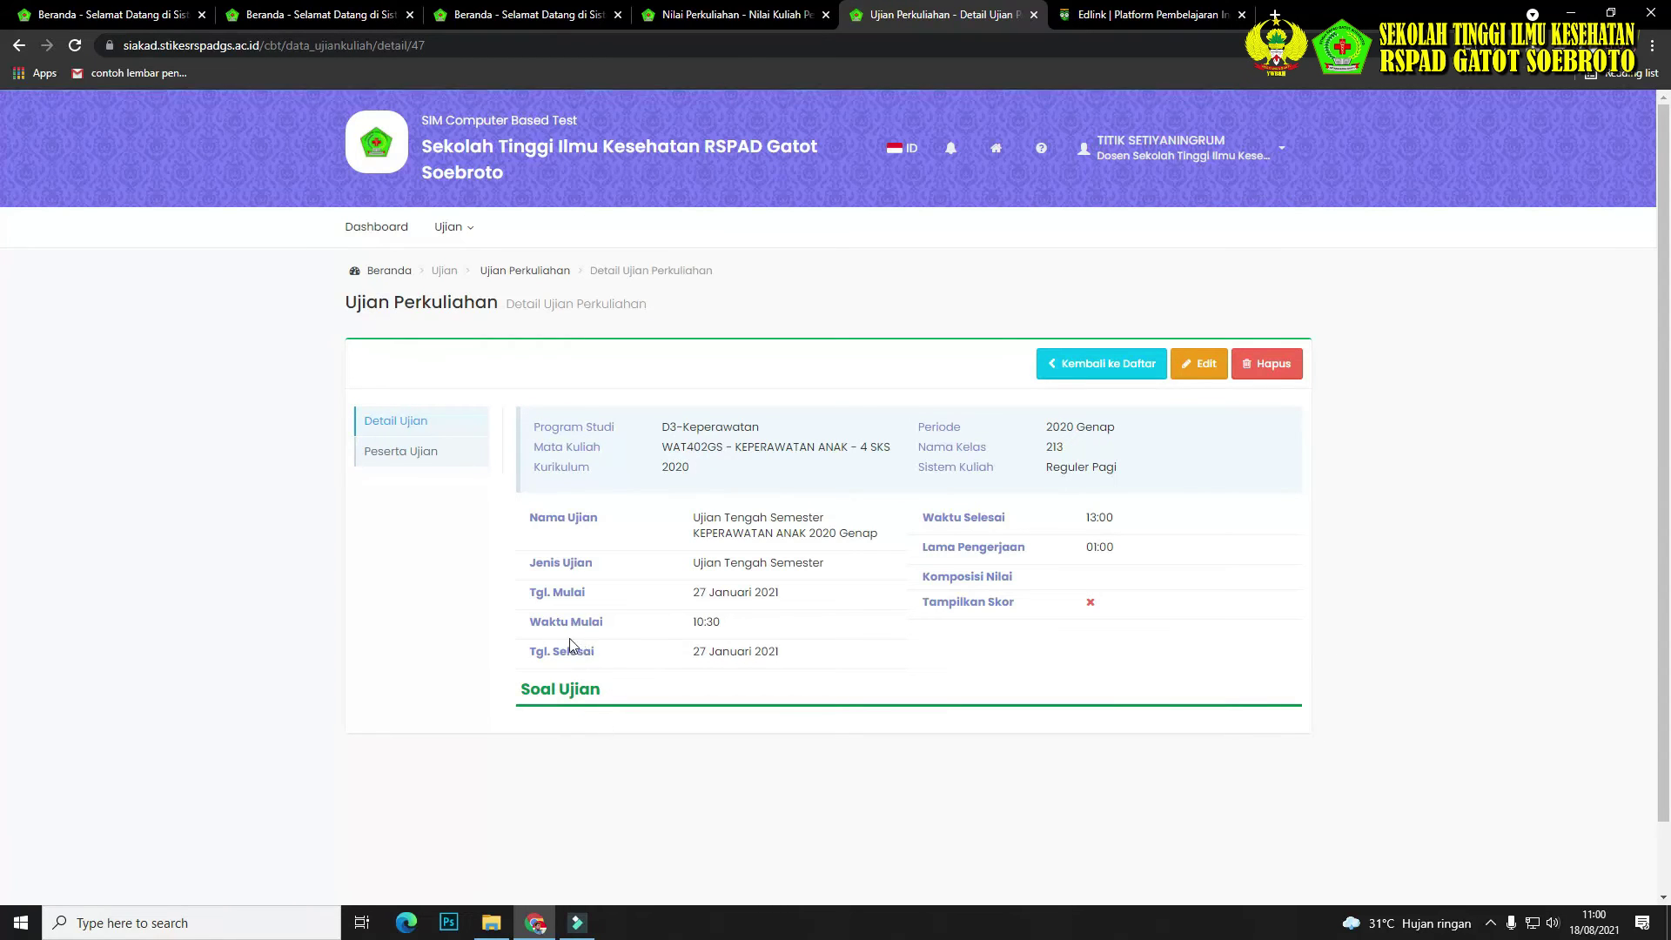
Edit the midterm exam and add a Soal Ujian row using the question bank 011 - contoh.
click(1200, 364)
scroll(815, 662, down, 2)
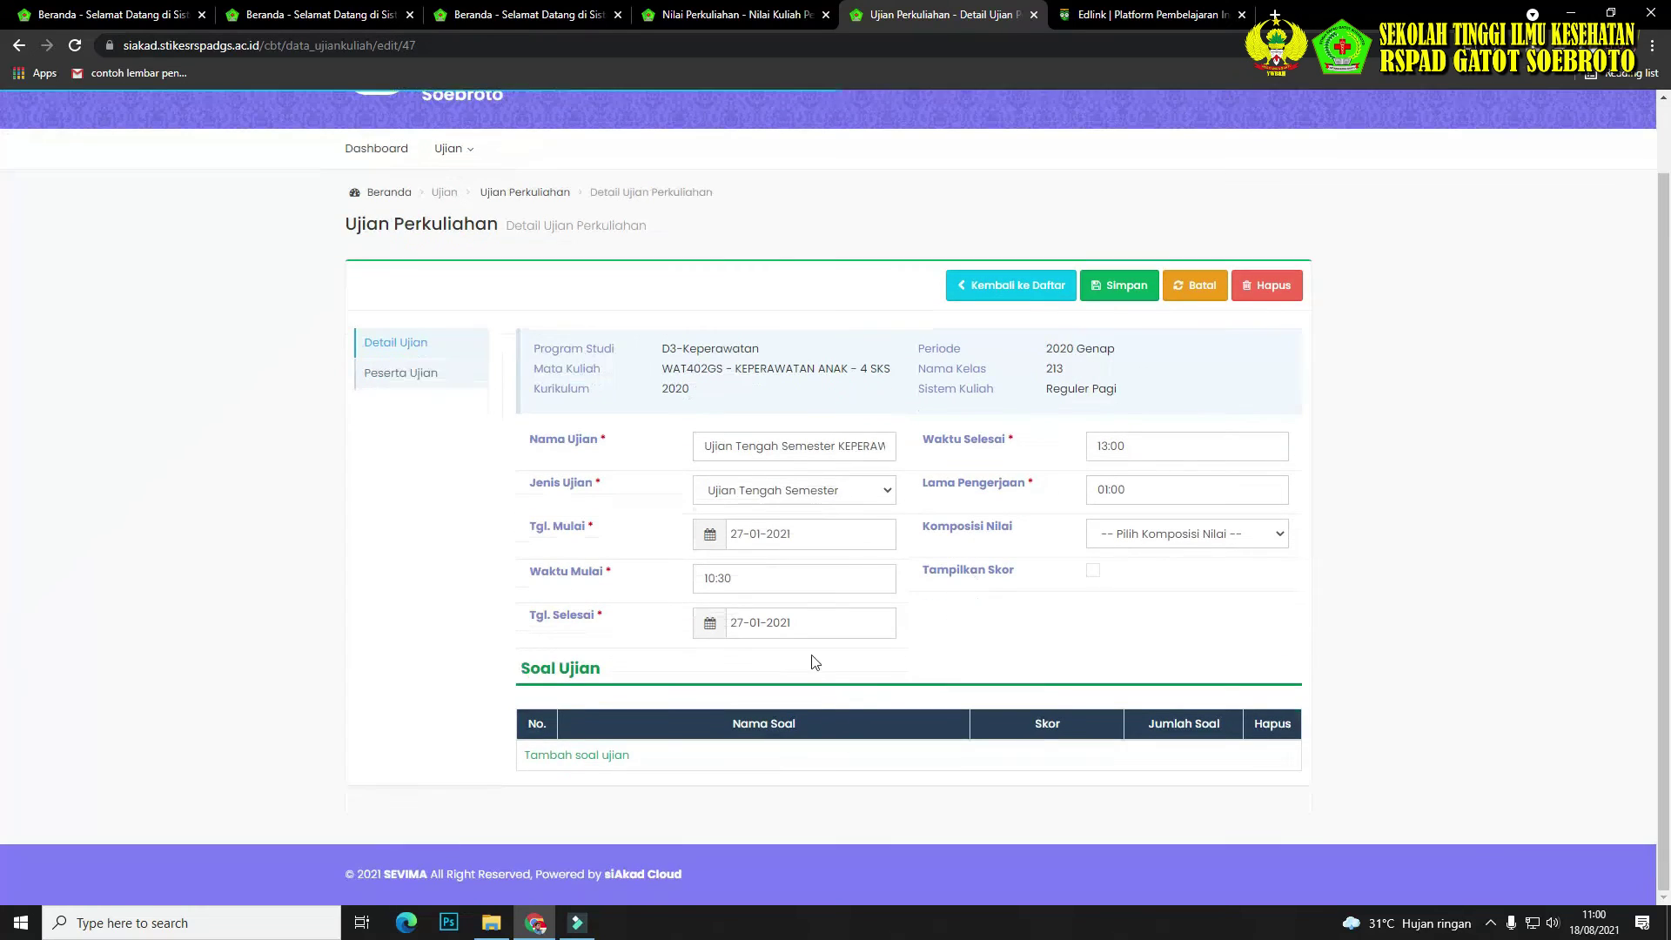
click(576, 756)
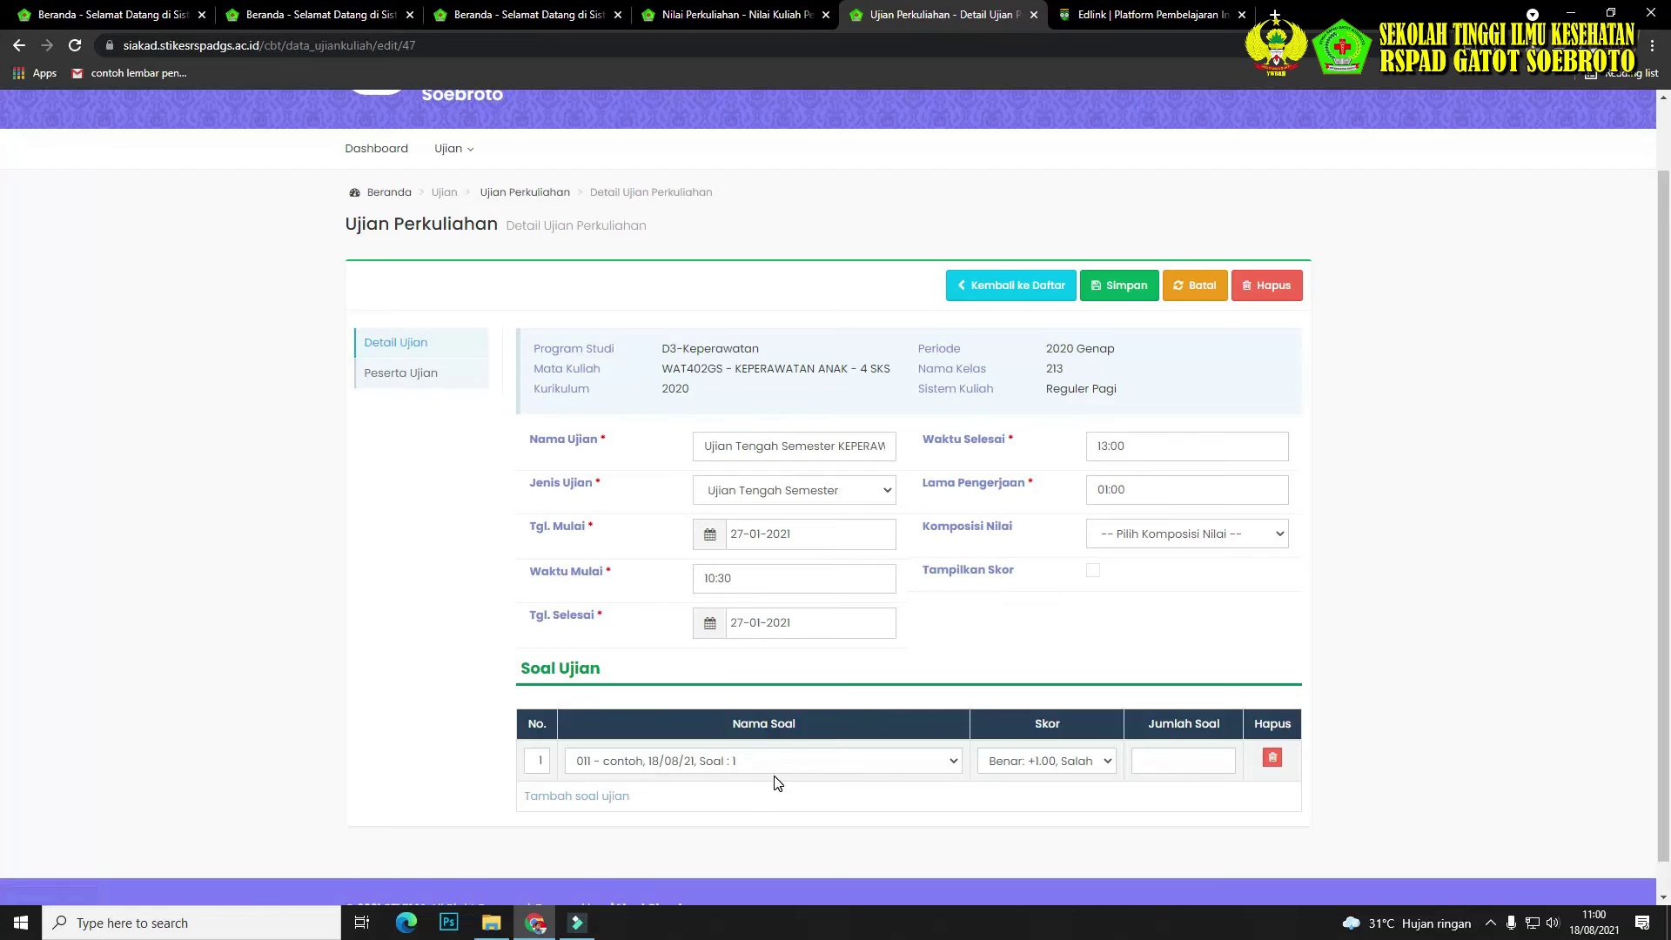
click(826, 768)
scroll(784, 679, down, 1)
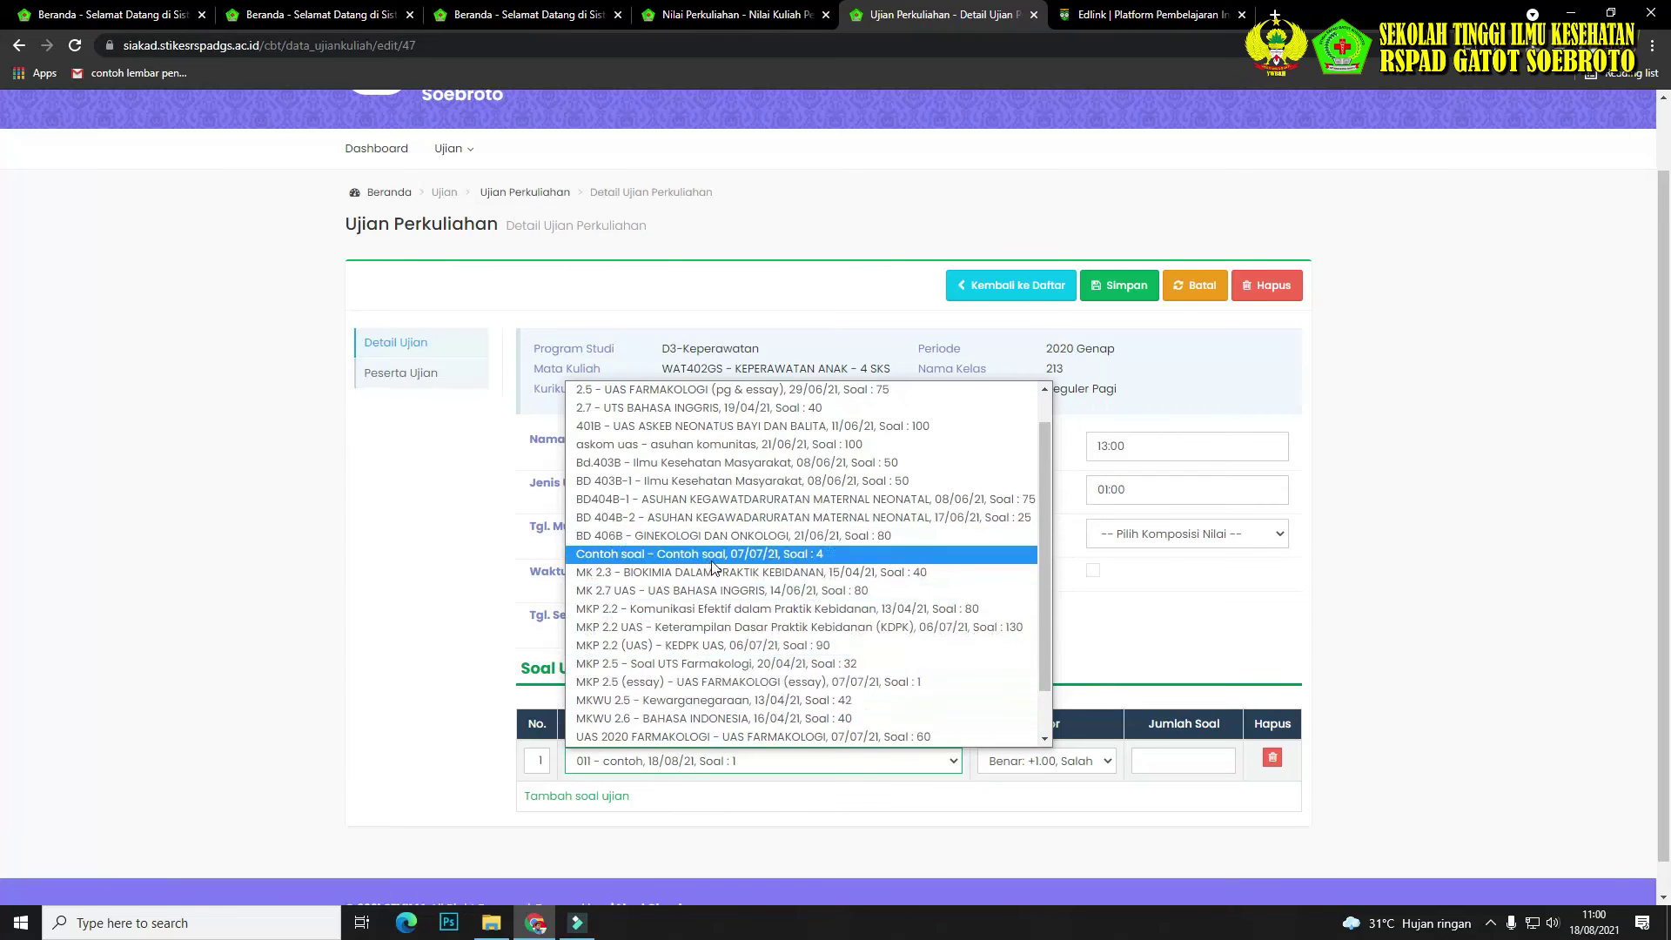
scroll(714, 540, up, 1)
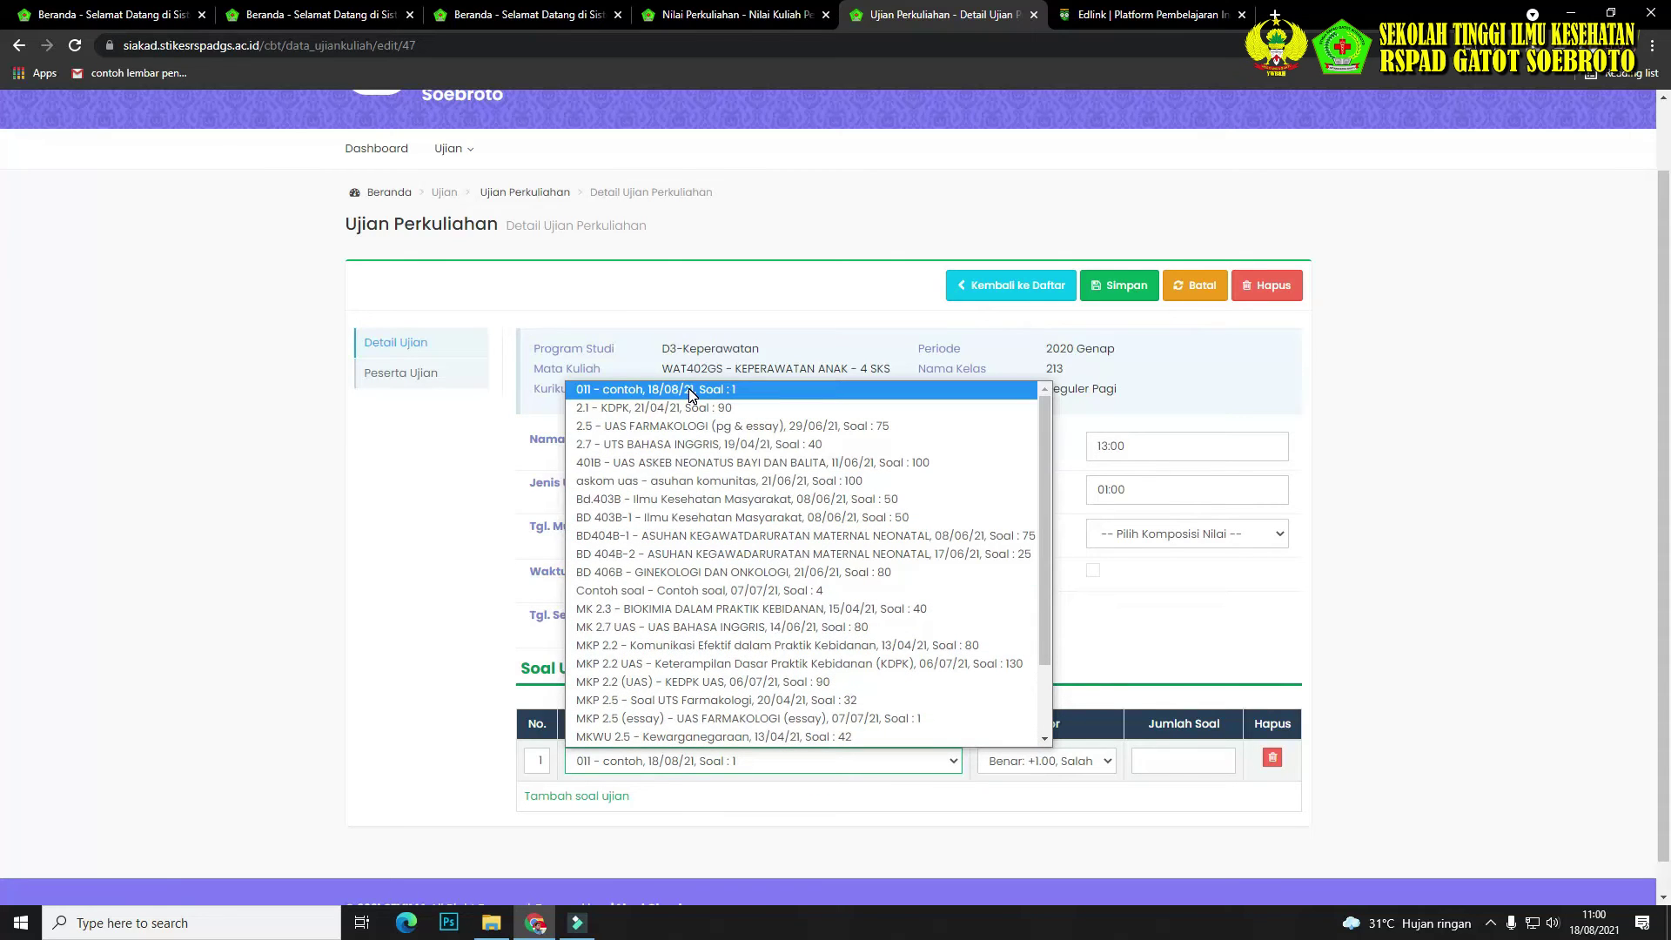
click(692, 394)
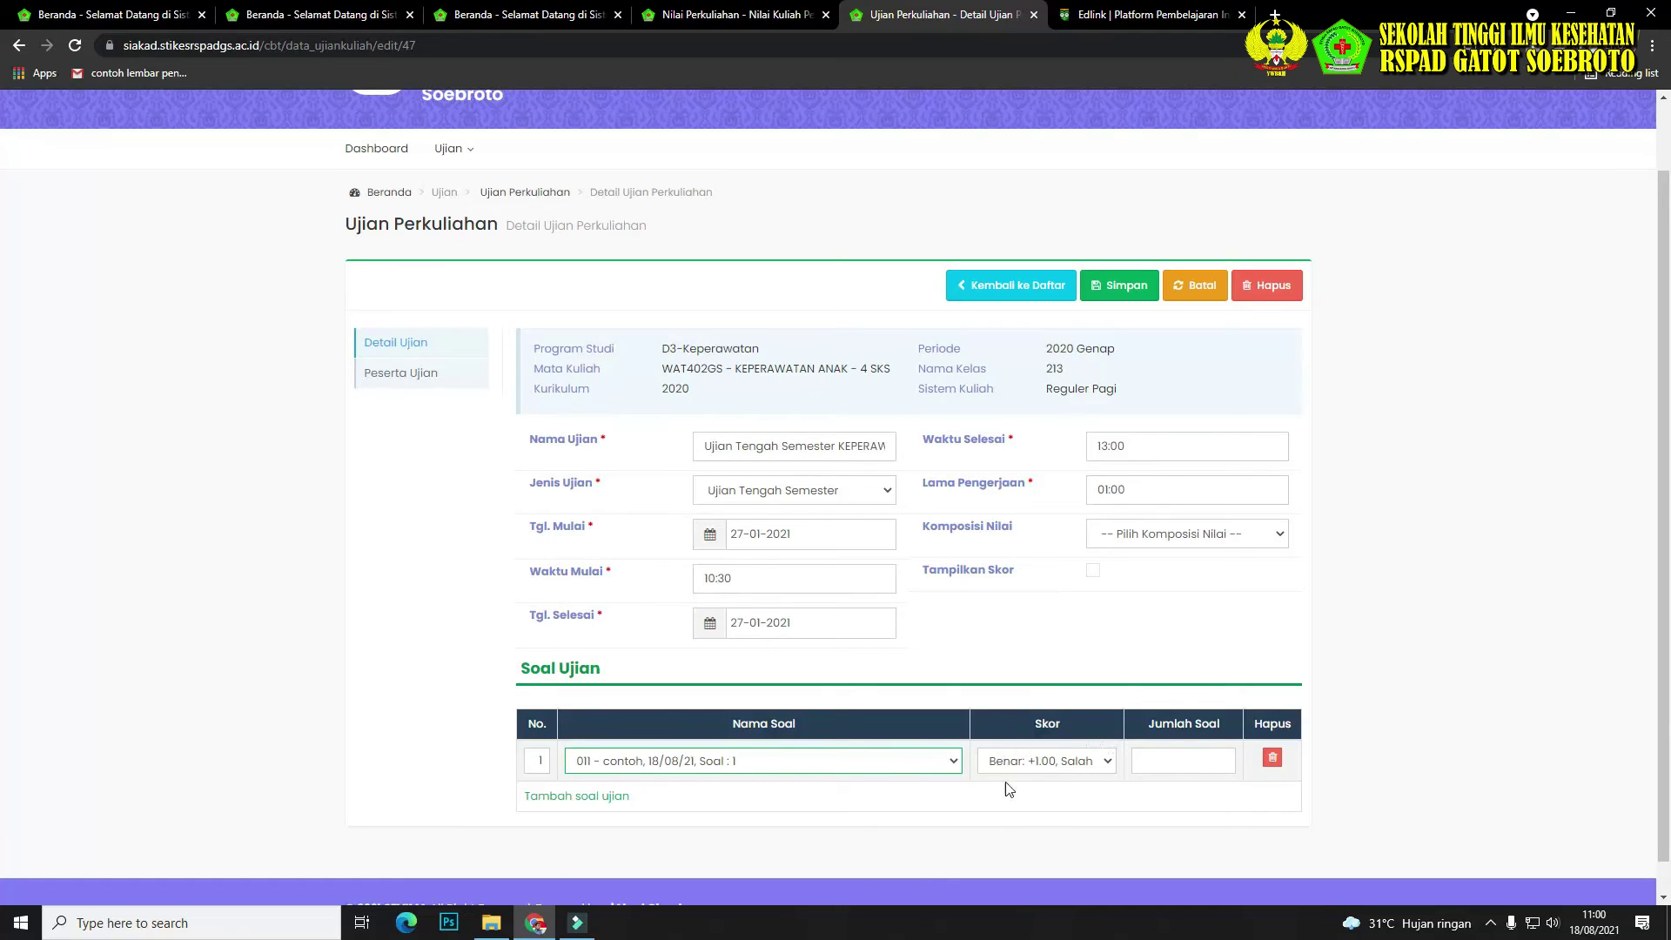
Set the question row's Skor to Benar: +1.00, Salah: 0.00 and save the exam.
click(1104, 765)
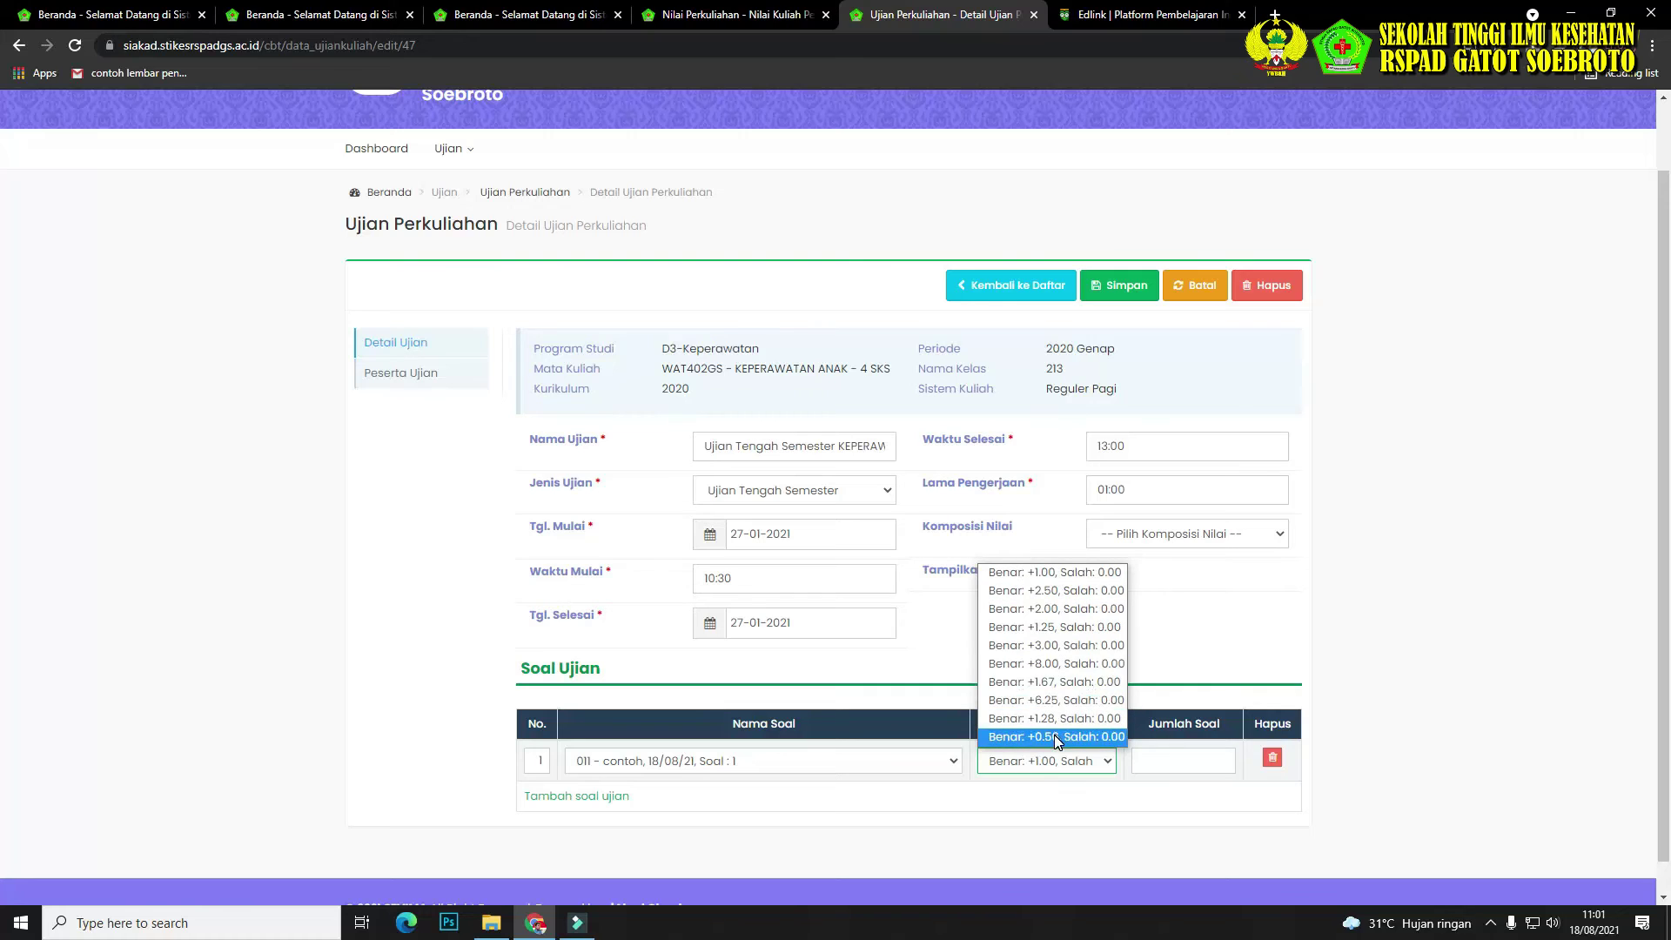
click(1083, 578)
click(1121, 285)
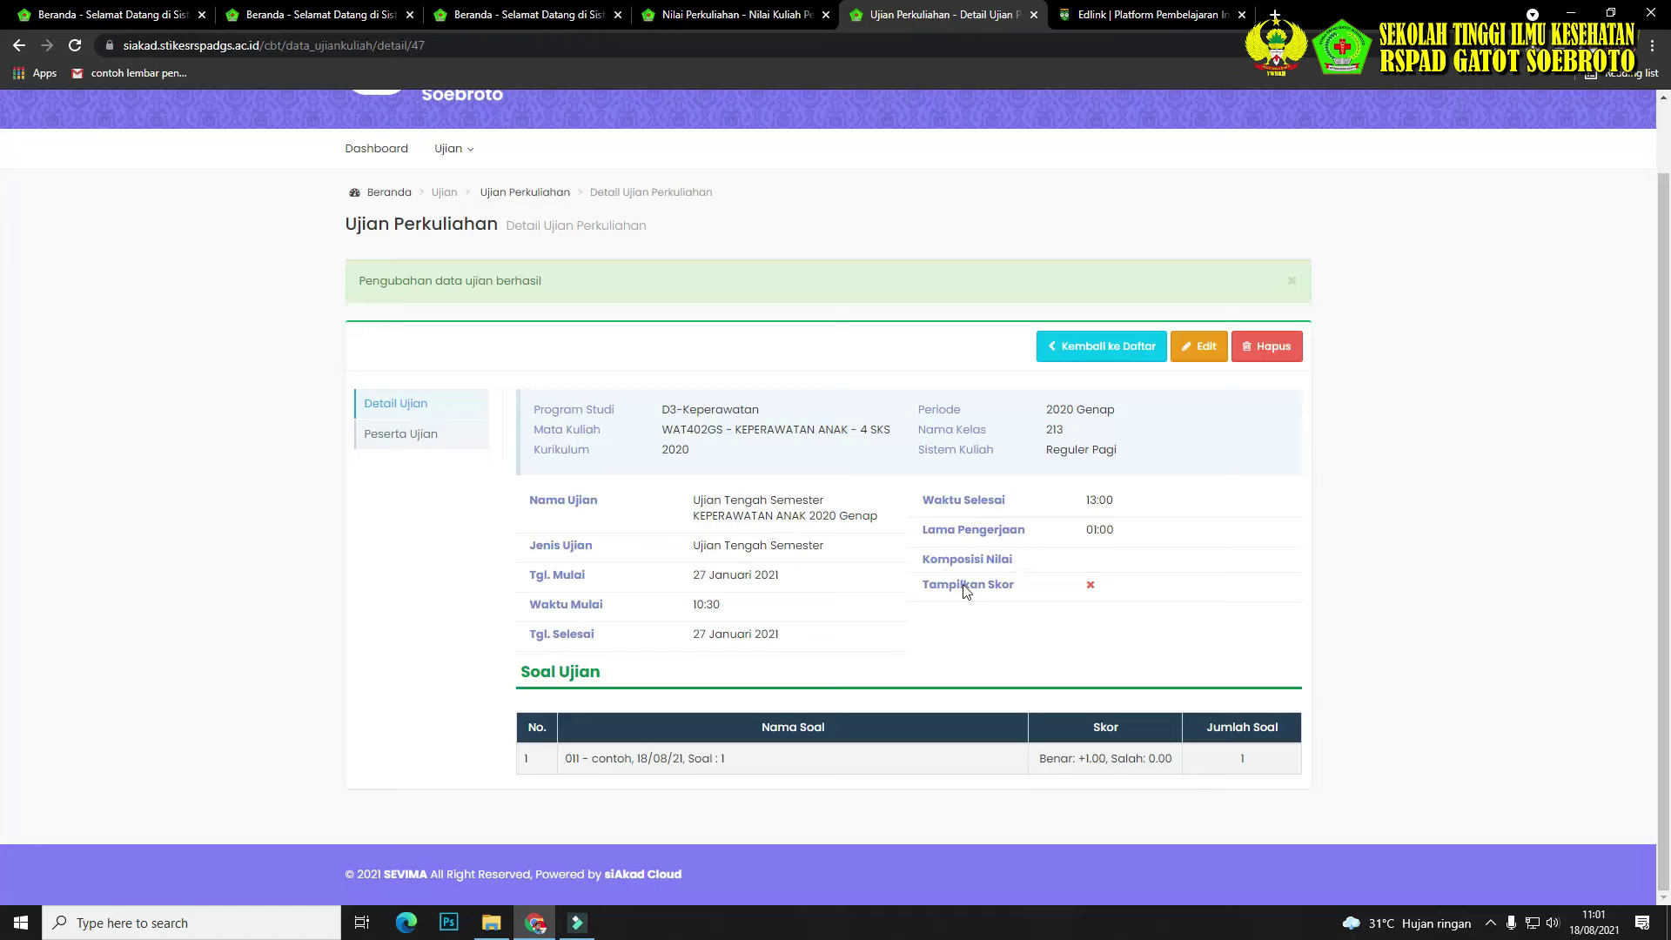
Reopen the exam for editing, set Komposisi Nilai to UTS and enable Tampilkan Skor.
click(1201, 353)
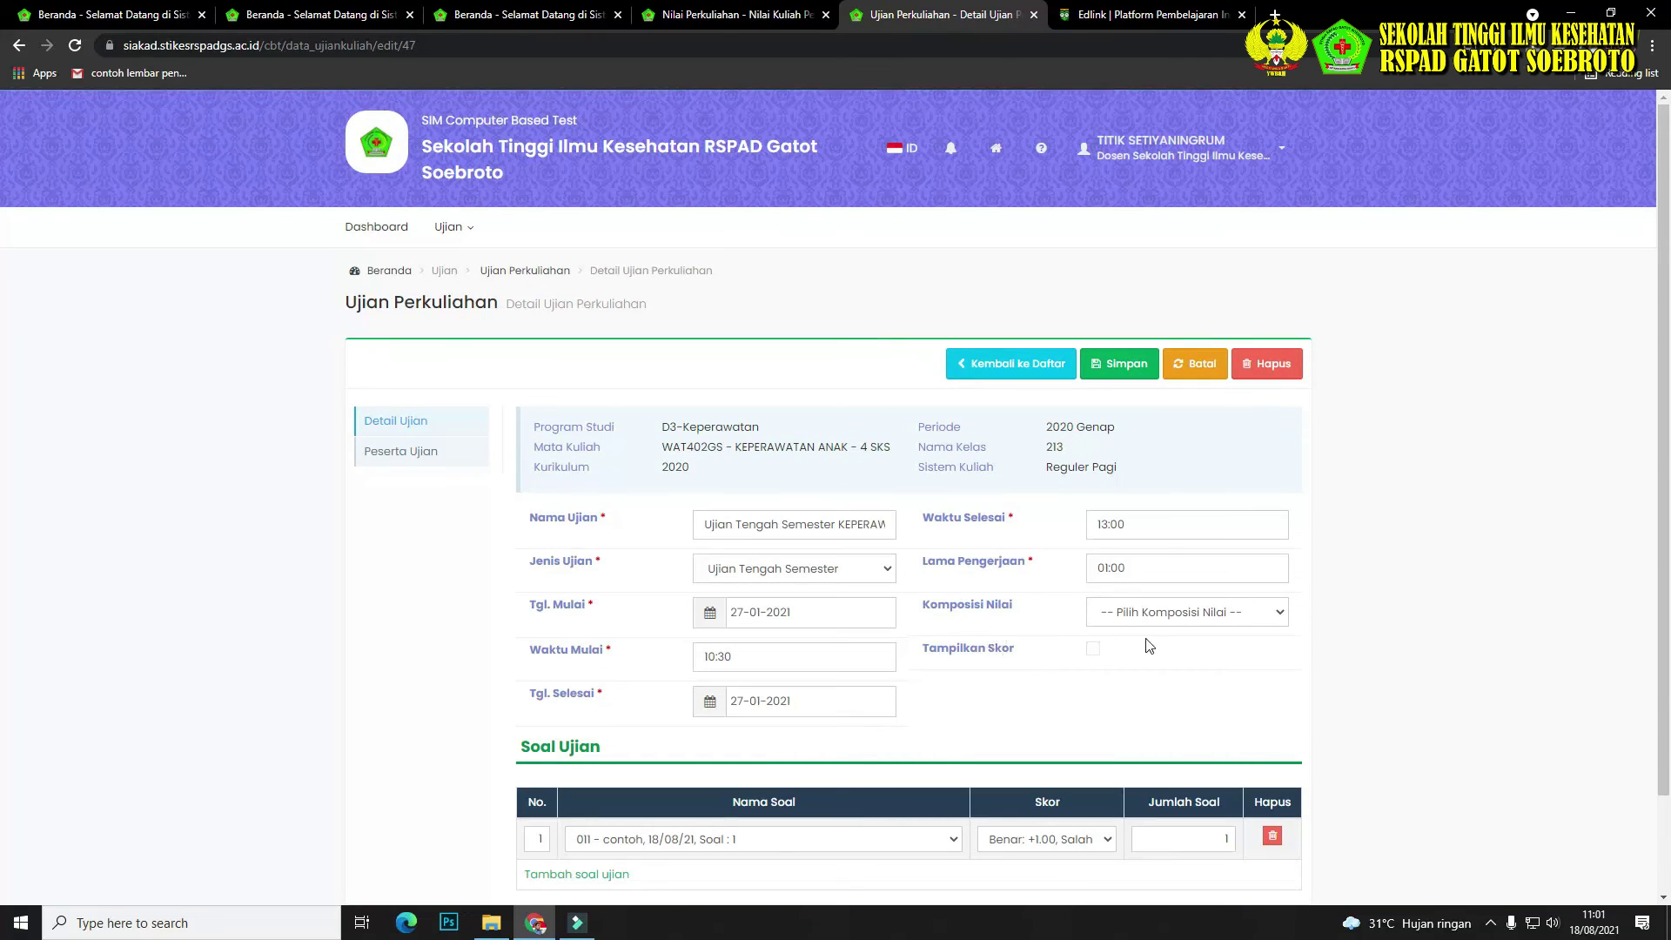
click(1175, 613)
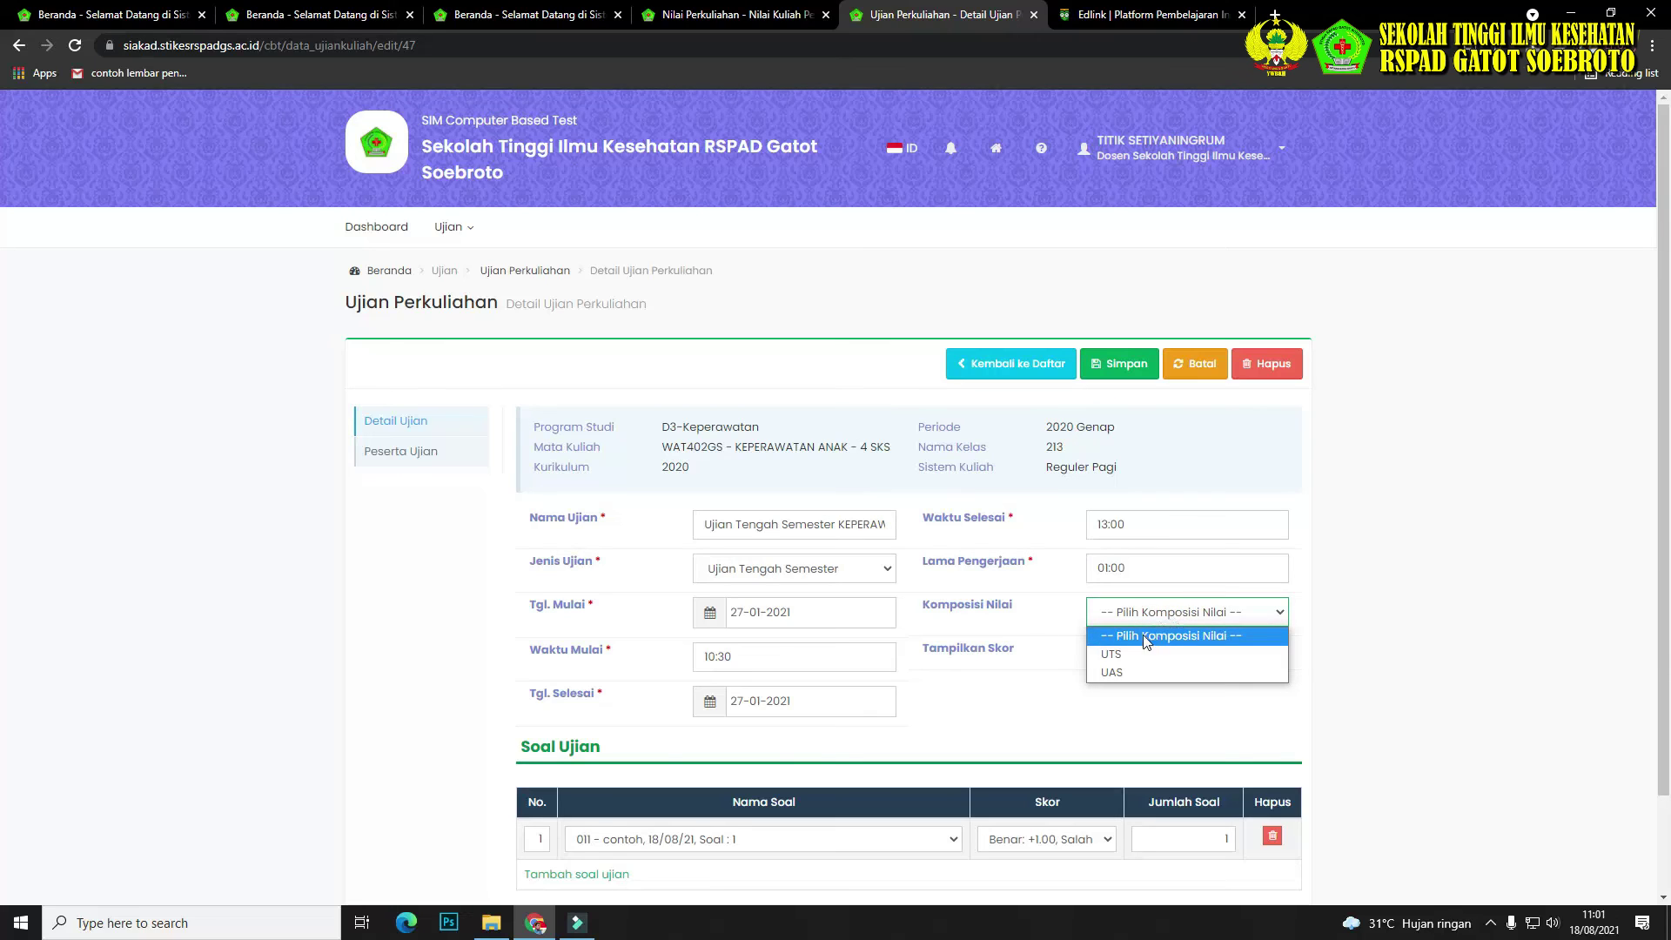
click(1132, 655)
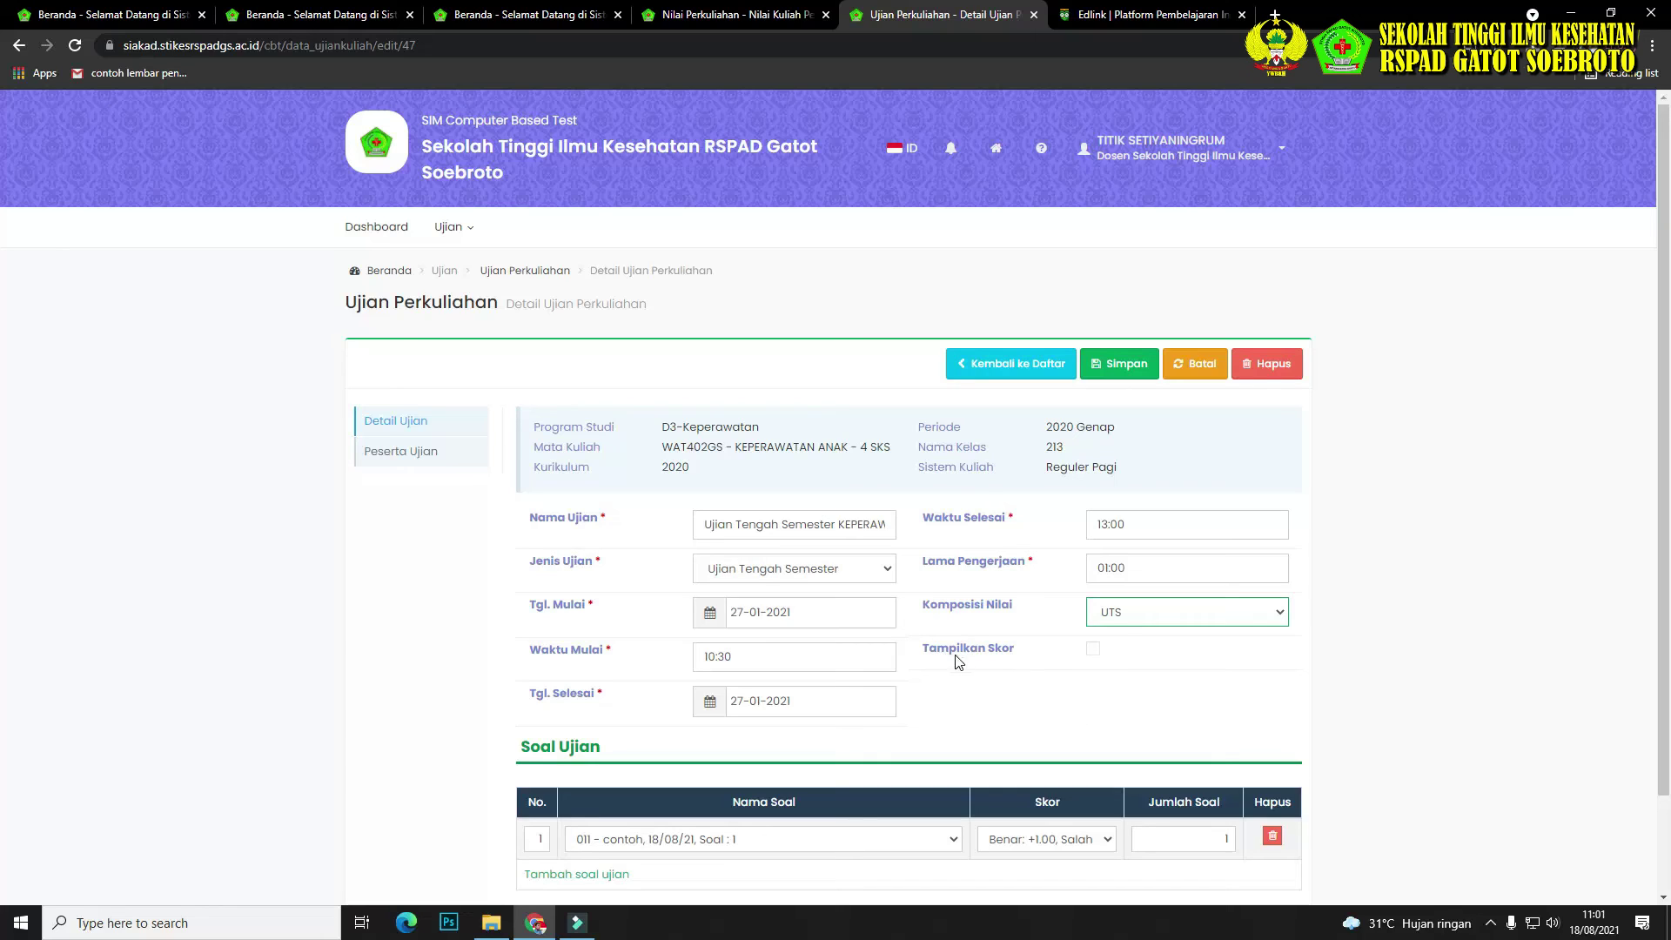
click(1094, 650)
Return to SIM Akademik and open the class details of Wednesday's KEPERAWATAN ANAK (213) from the teaching schedule.
click(1215, 155)
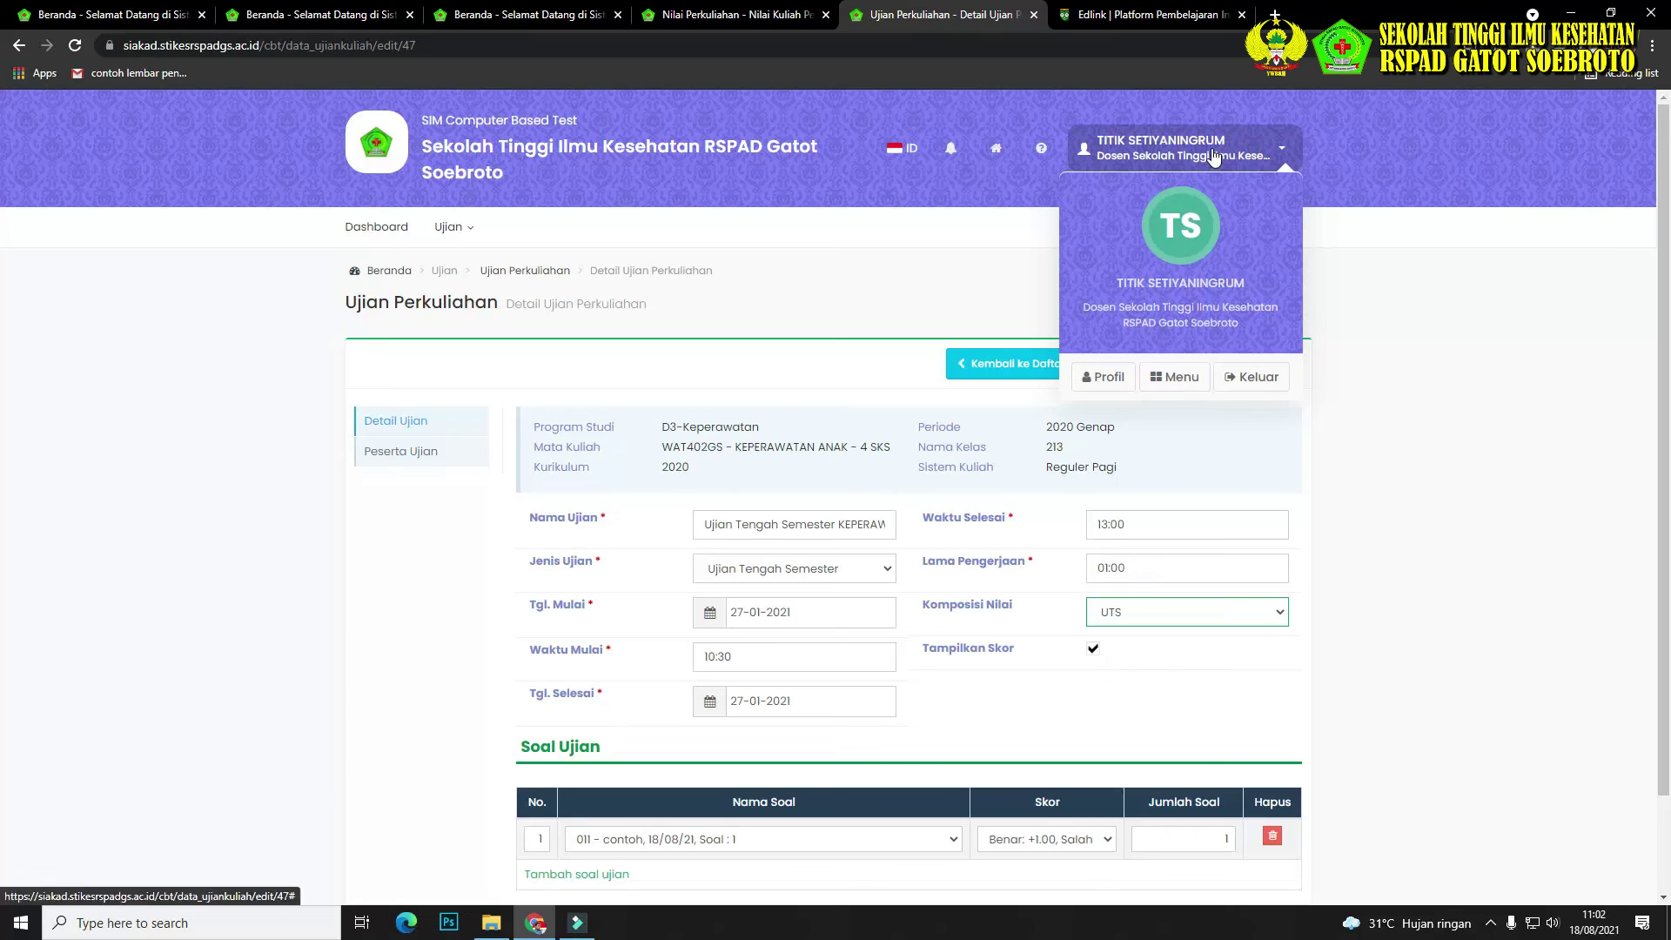
click(1183, 384)
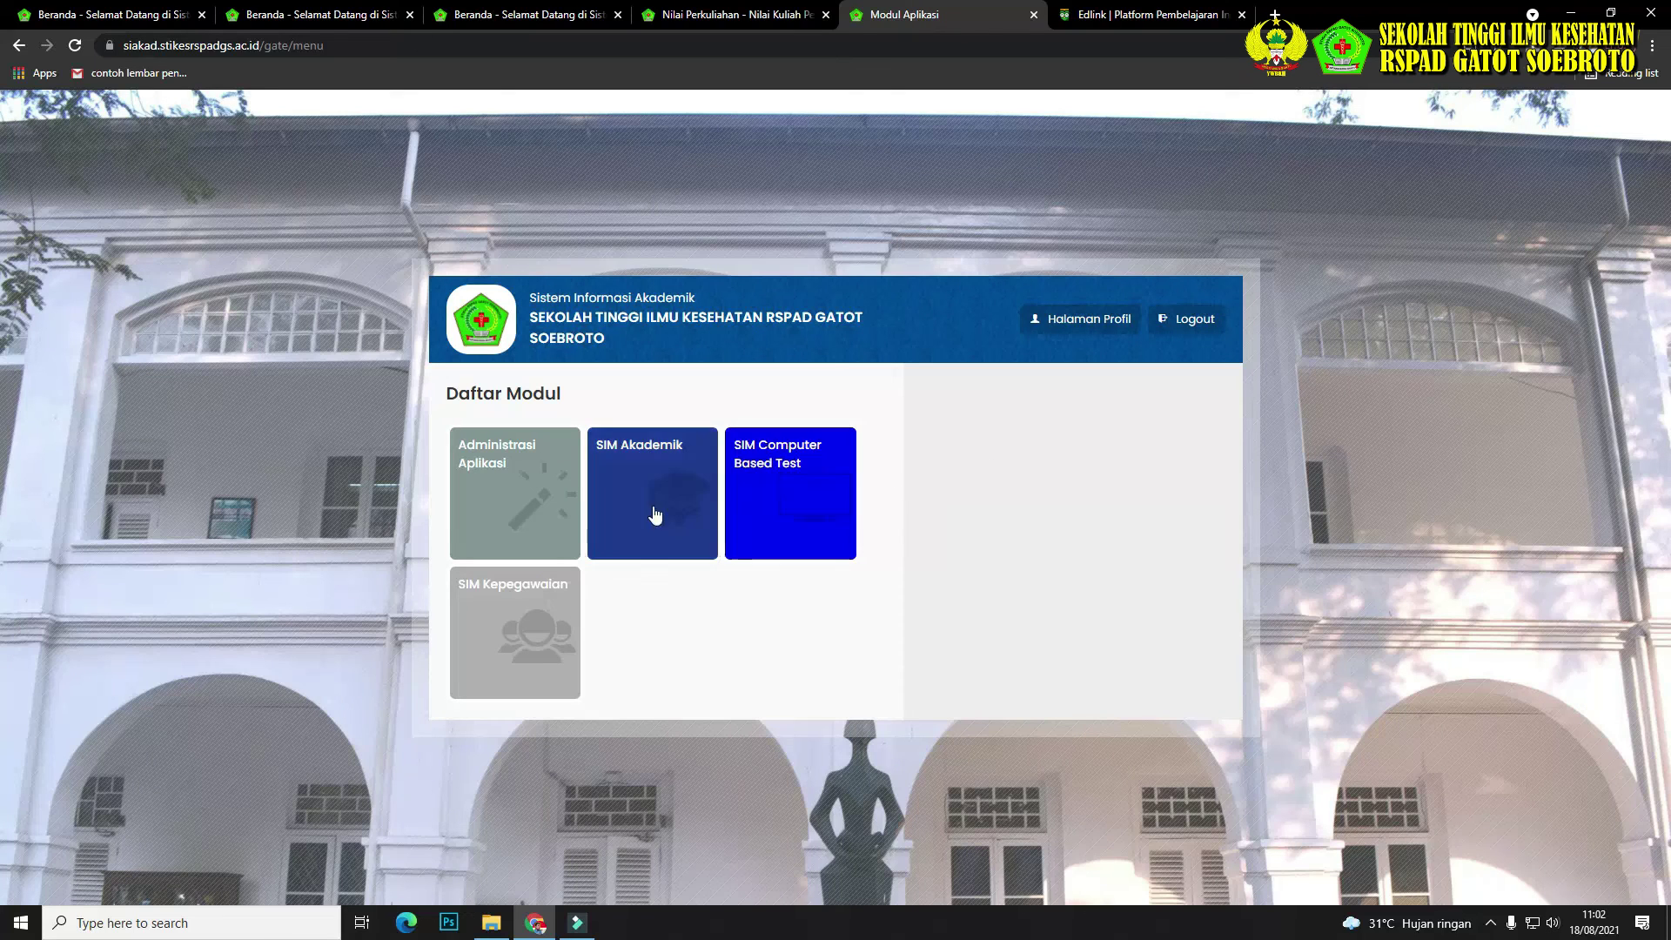
click(642, 451)
click(996, 566)
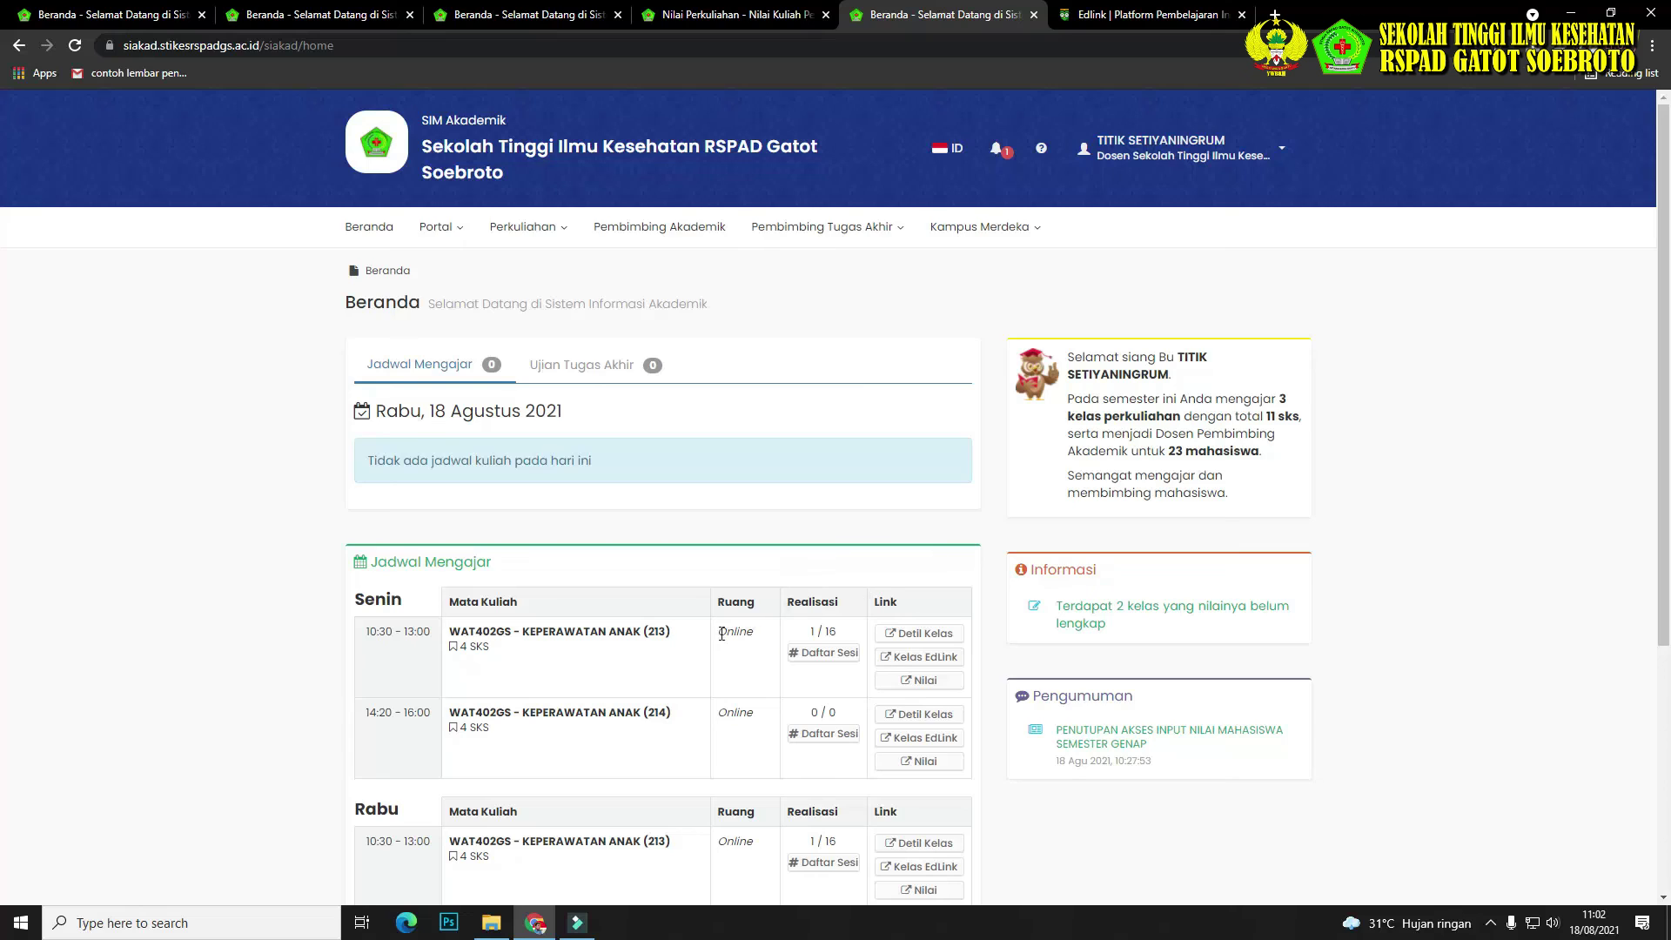
scroll(870, 592, down, 3)
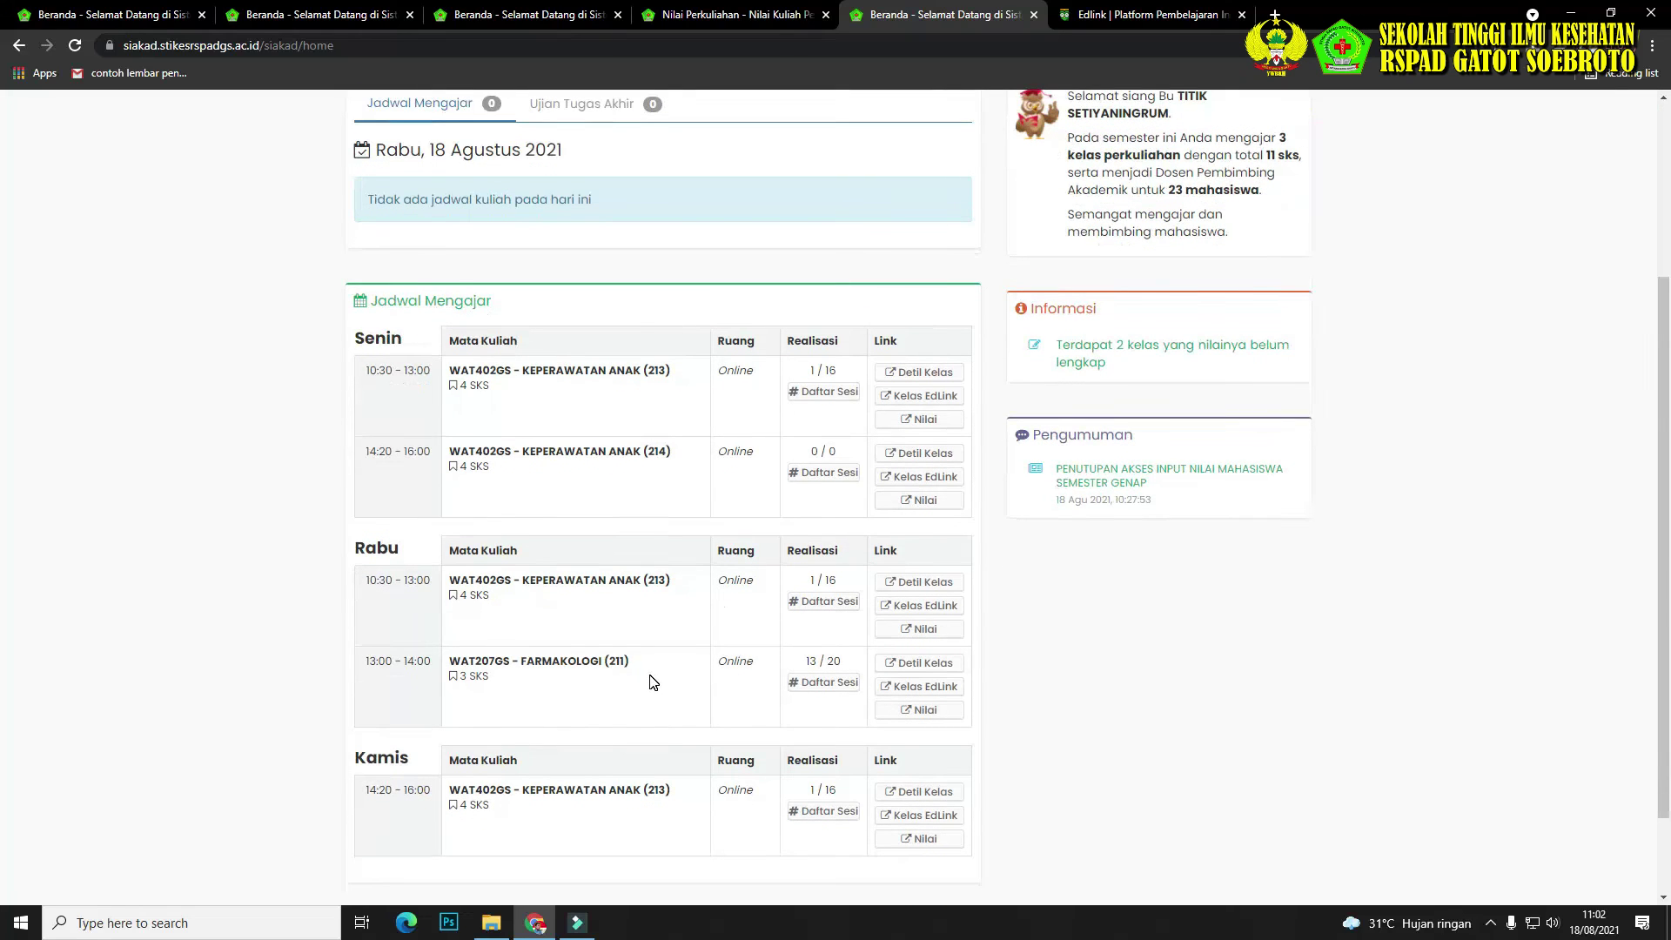
click(924, 583)
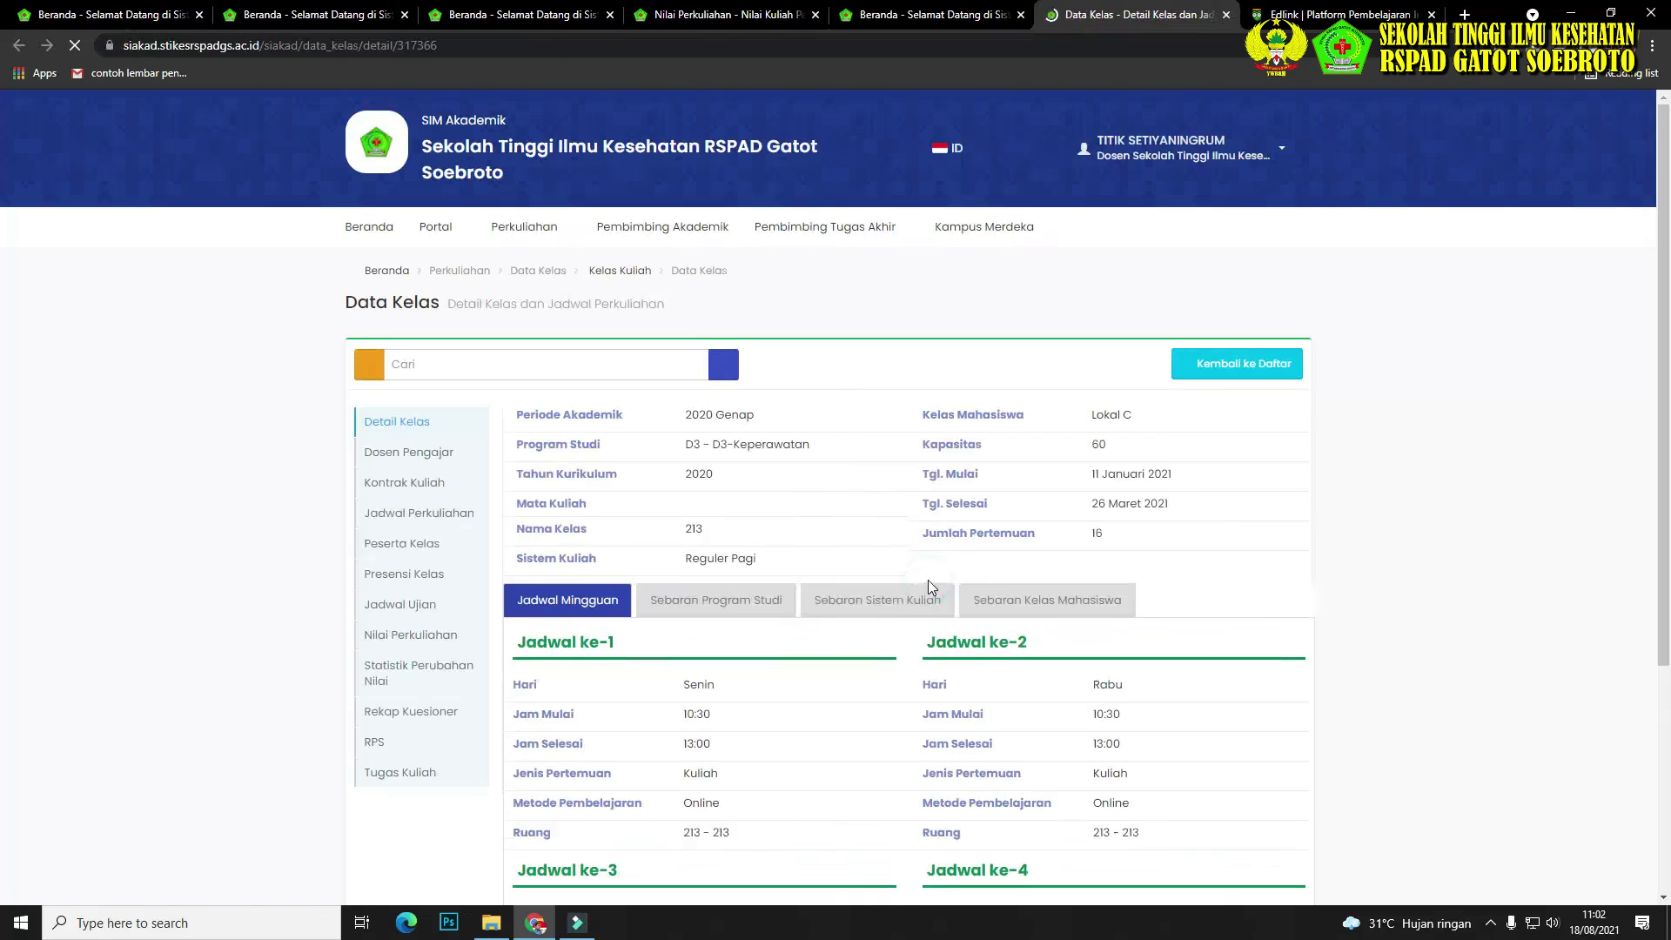
scroll(787, 664, down, 3)
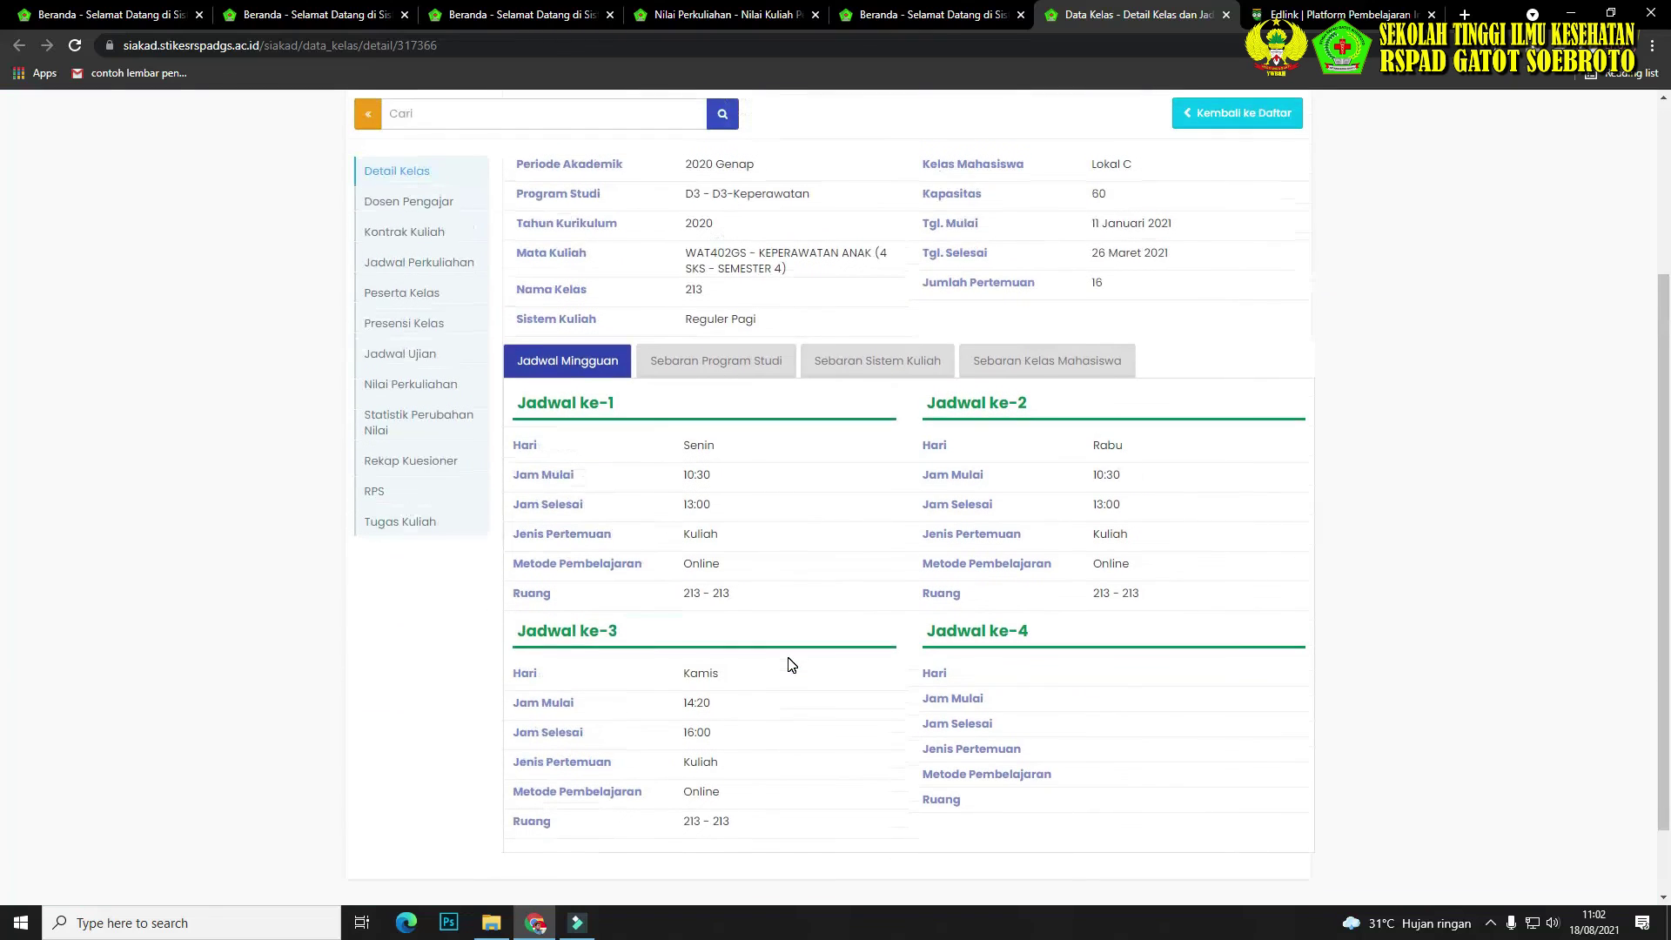
Open the class's Nilai Perkuliahan and review the students' UTS, attendance and final grade columns.
click(425, 392)
scroll(475, 470, down, 3)
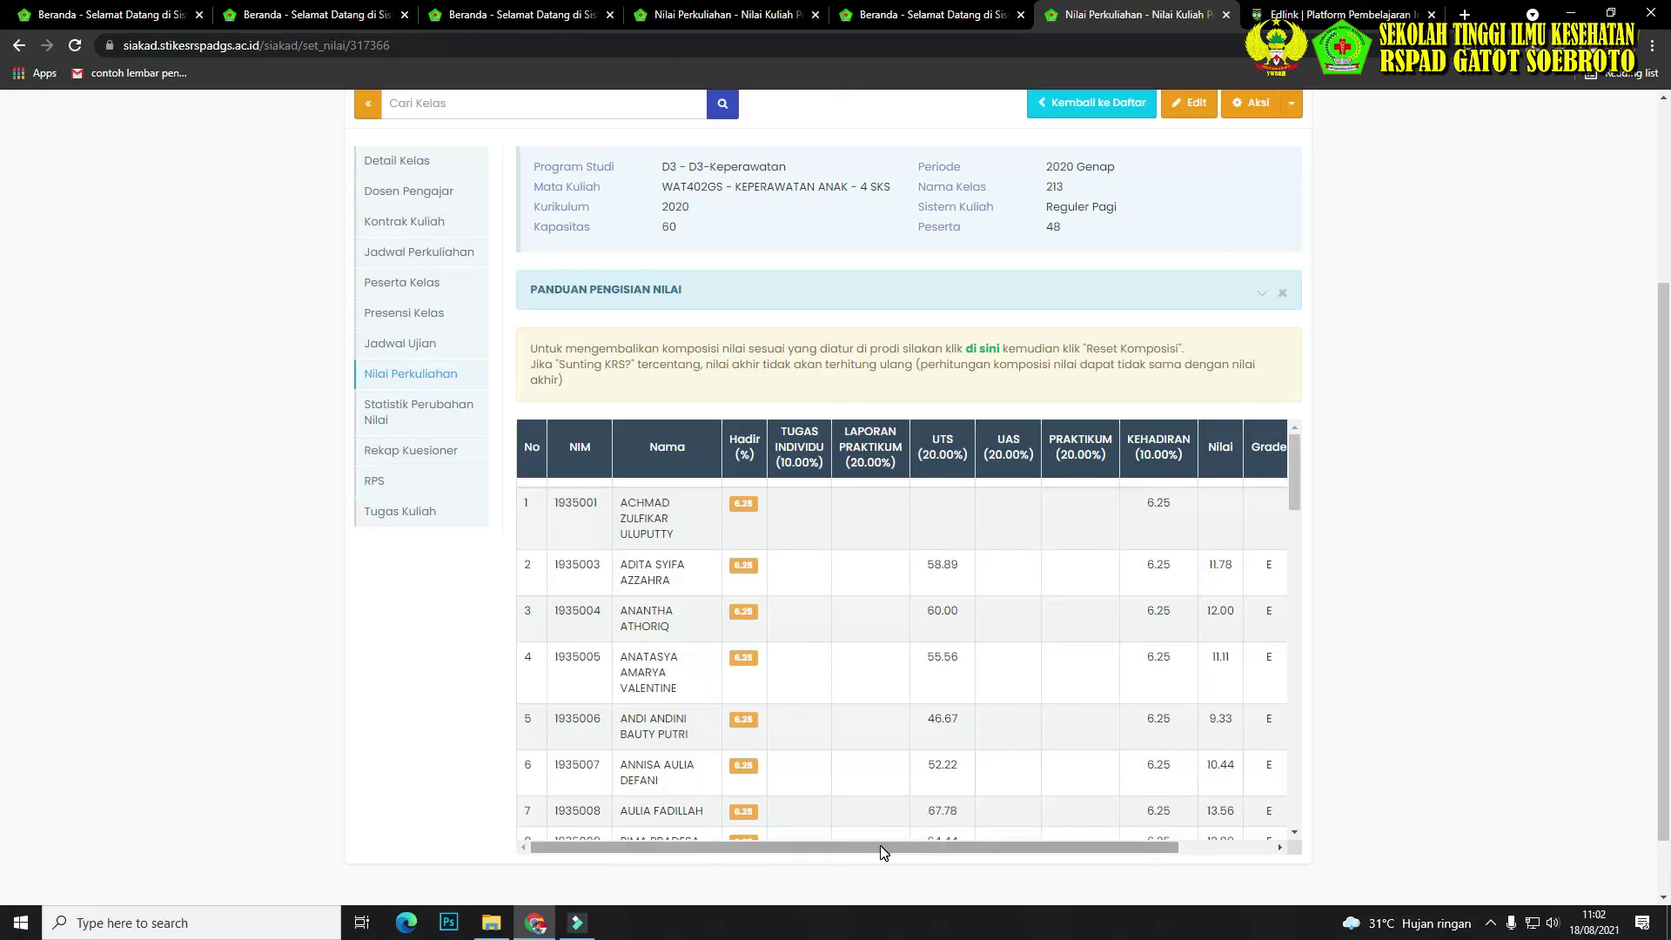
drag(882, 848, 763, 885)
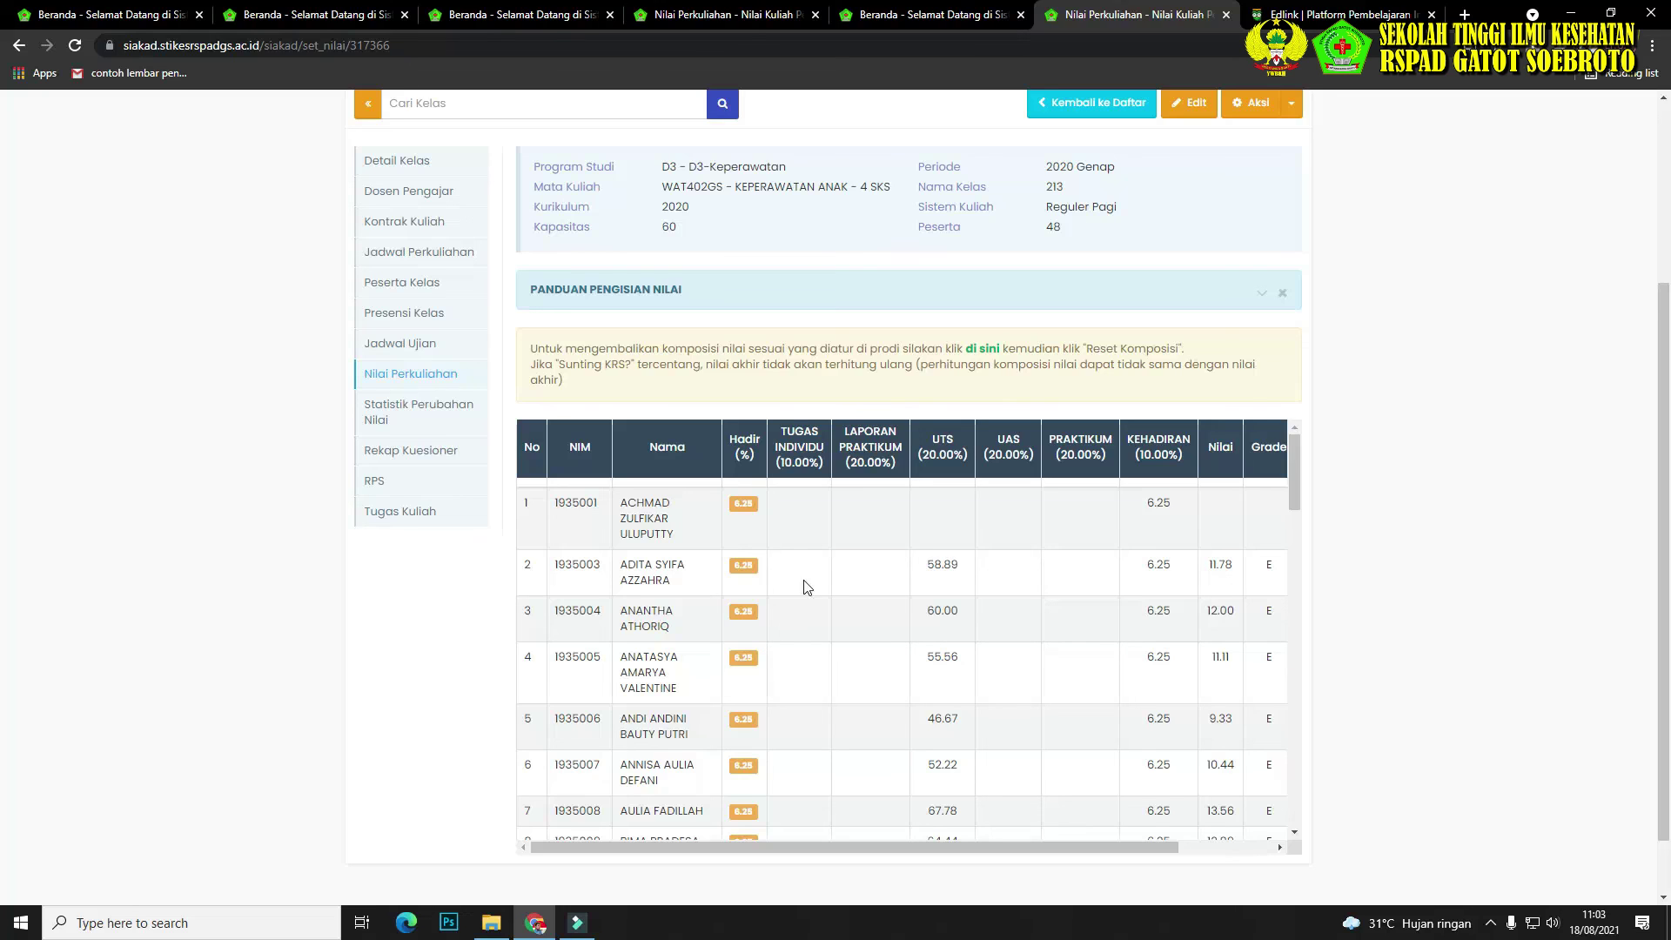
scroll(850, 468, up, 1)
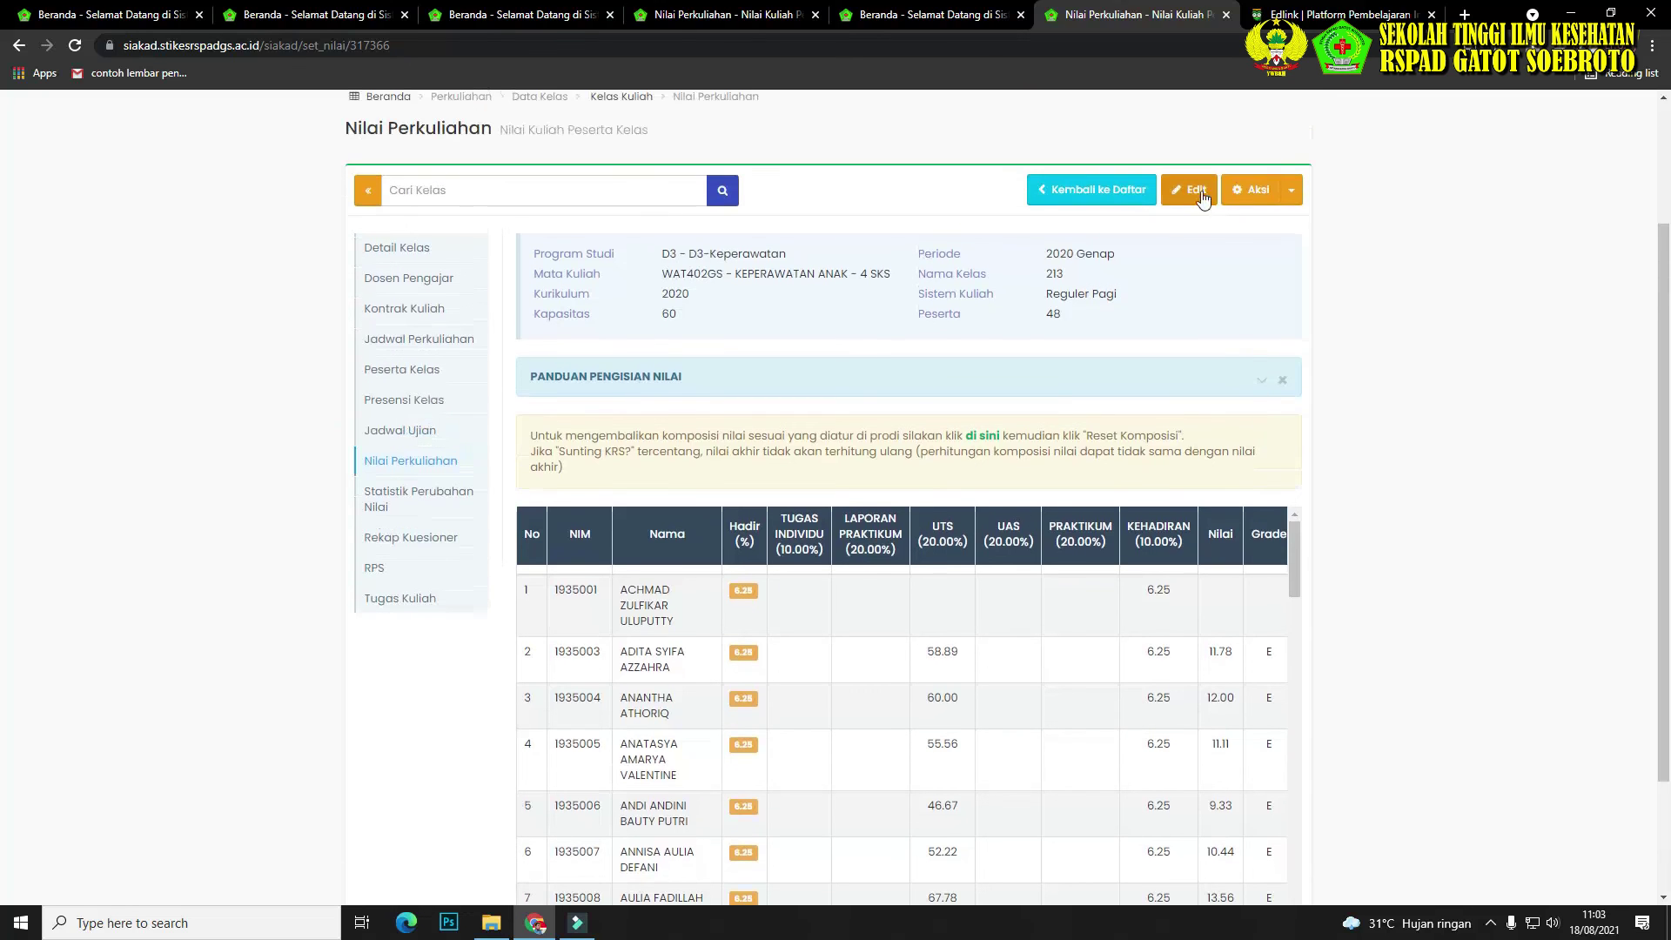
Open the Nilai Perkuliahan grade table for editing, and view the class's Presensi Kelas attendance record.
click(1187, 189)
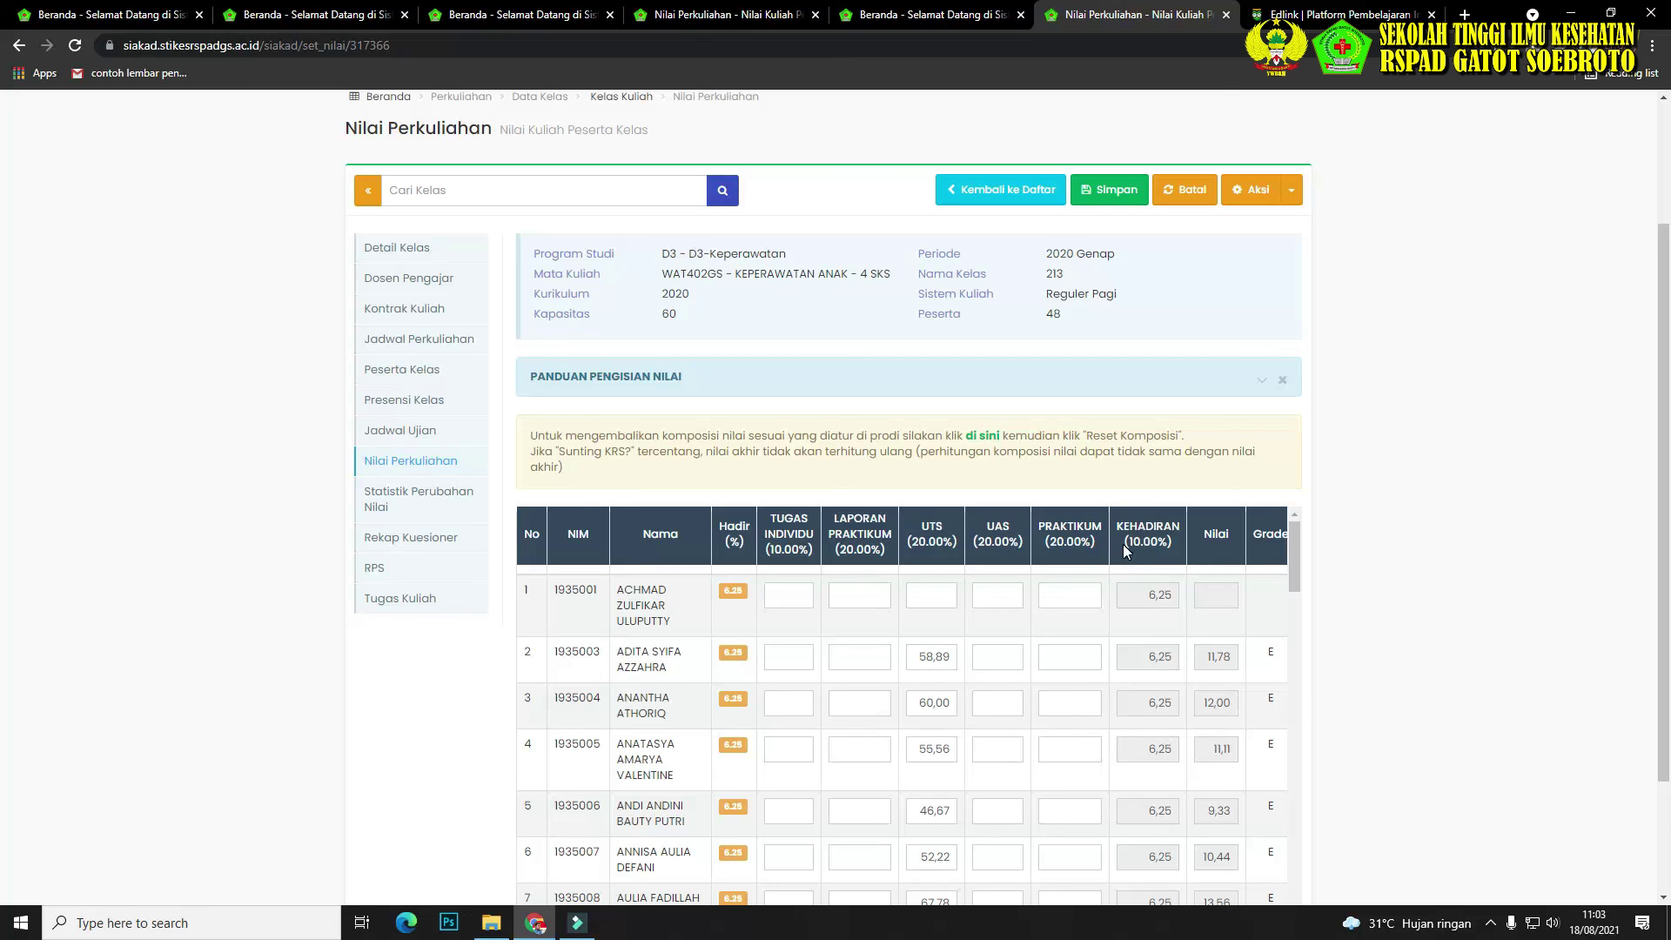
click(416, 402)
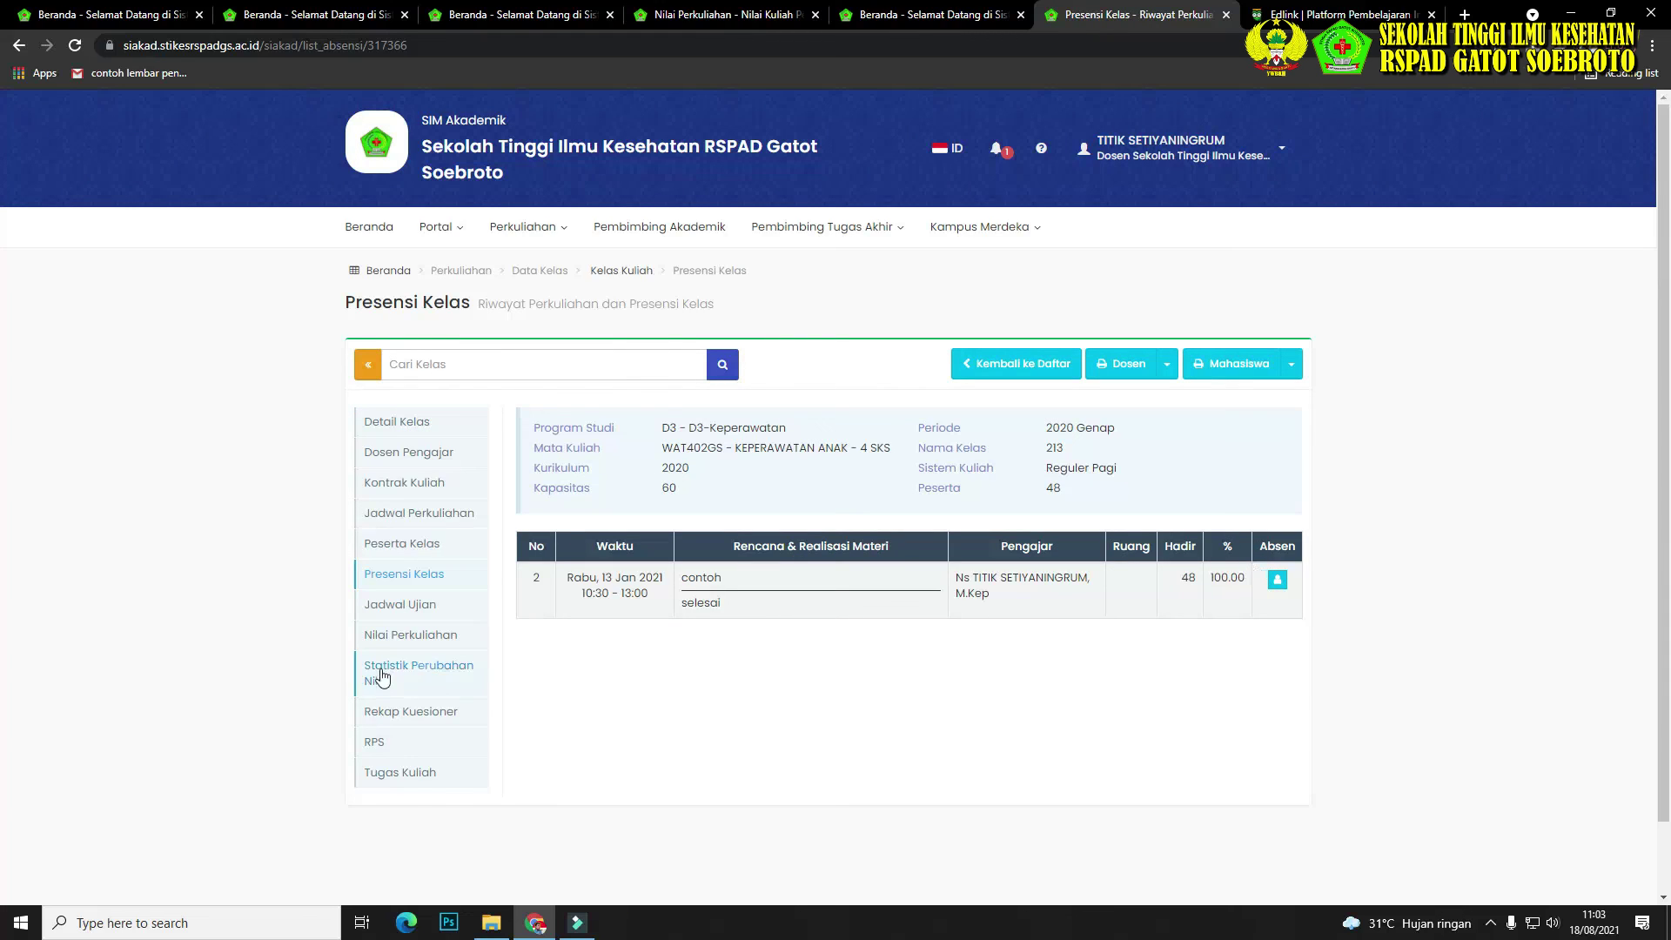
Return to Nilai Perkuliahan, open the class's grade composition settings and review the percentage of each Unsur Nilai.
click(415, 638)
scroll(792, 679, down, 4)
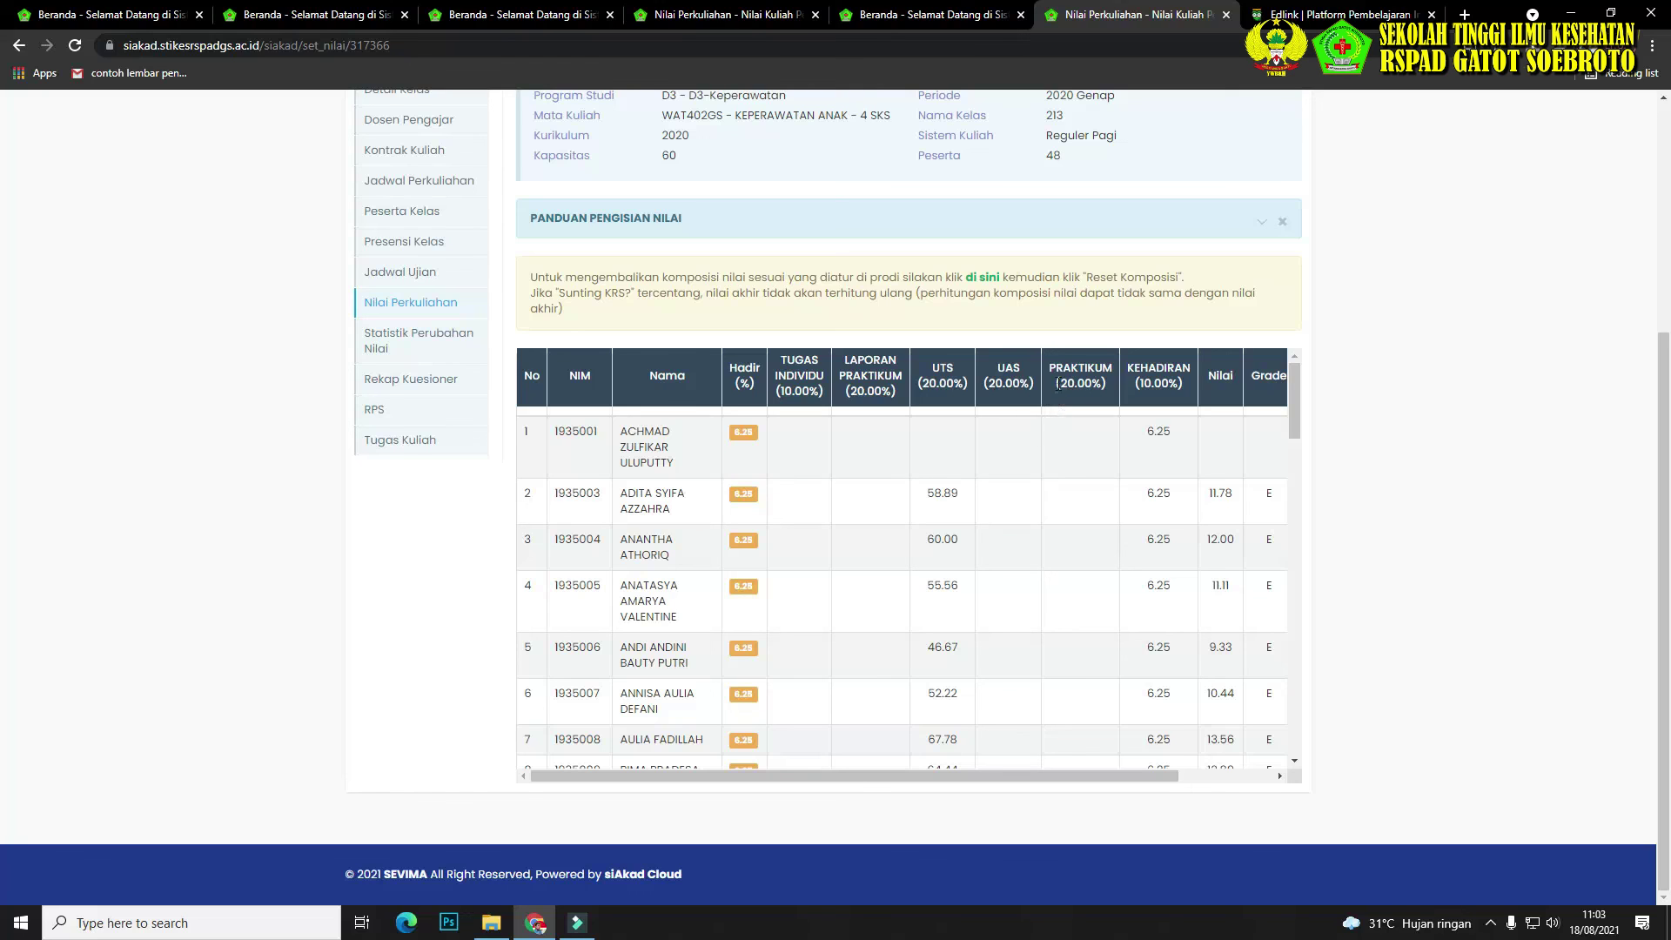
click(981, 278)
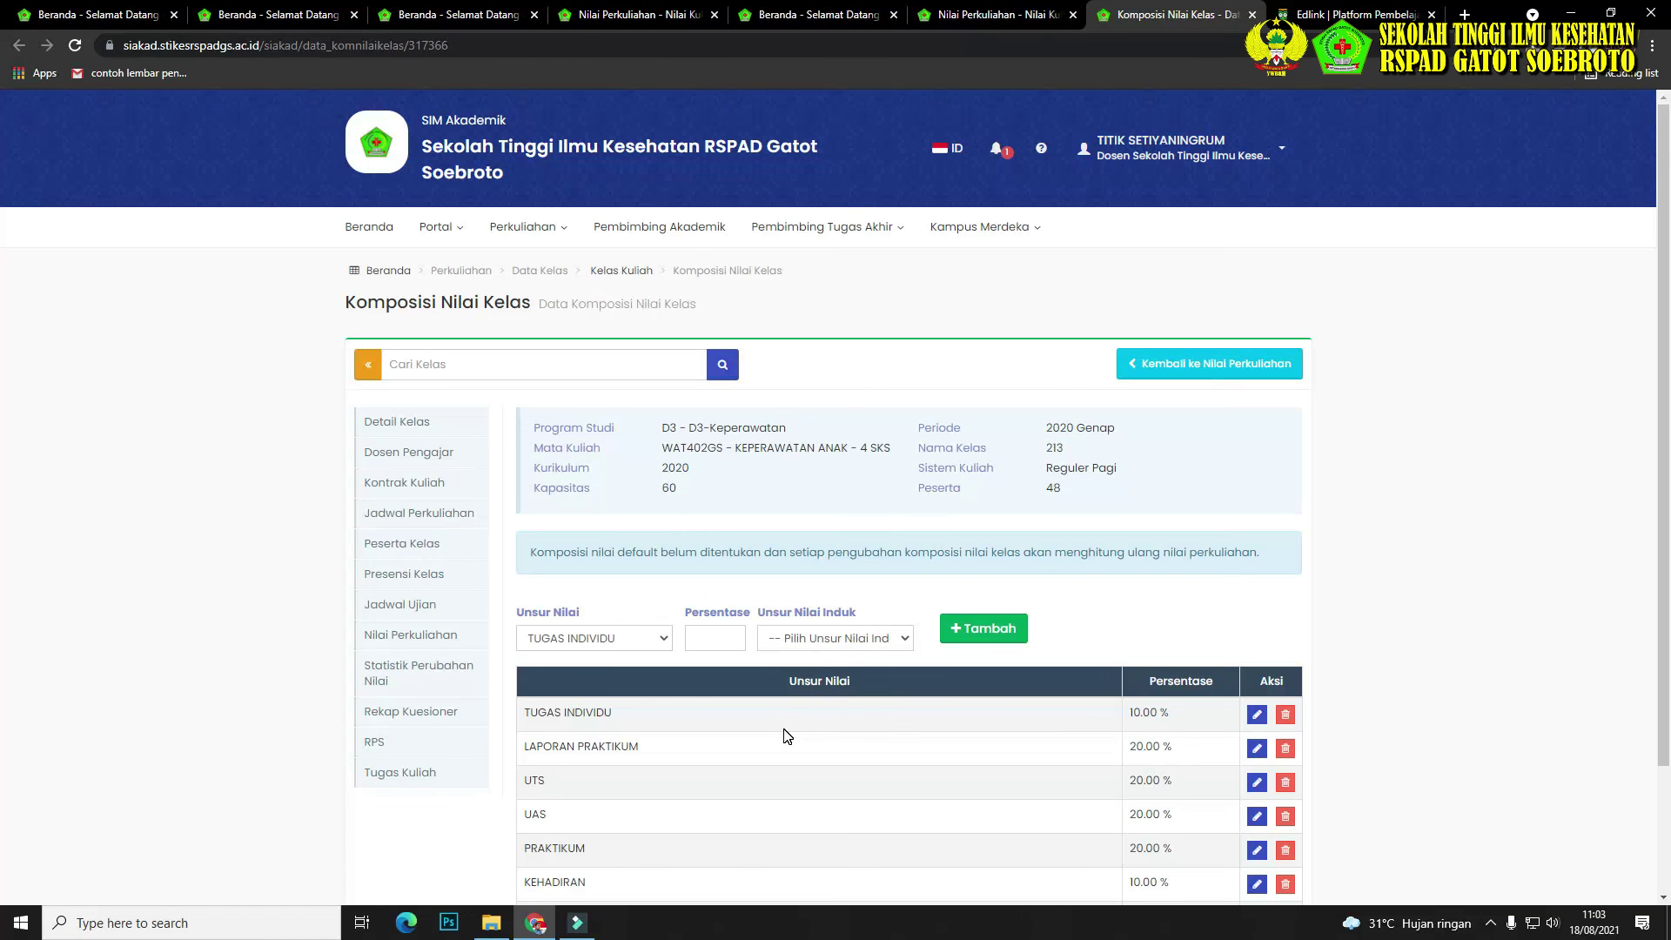
scroll(745, 736, down, 3)
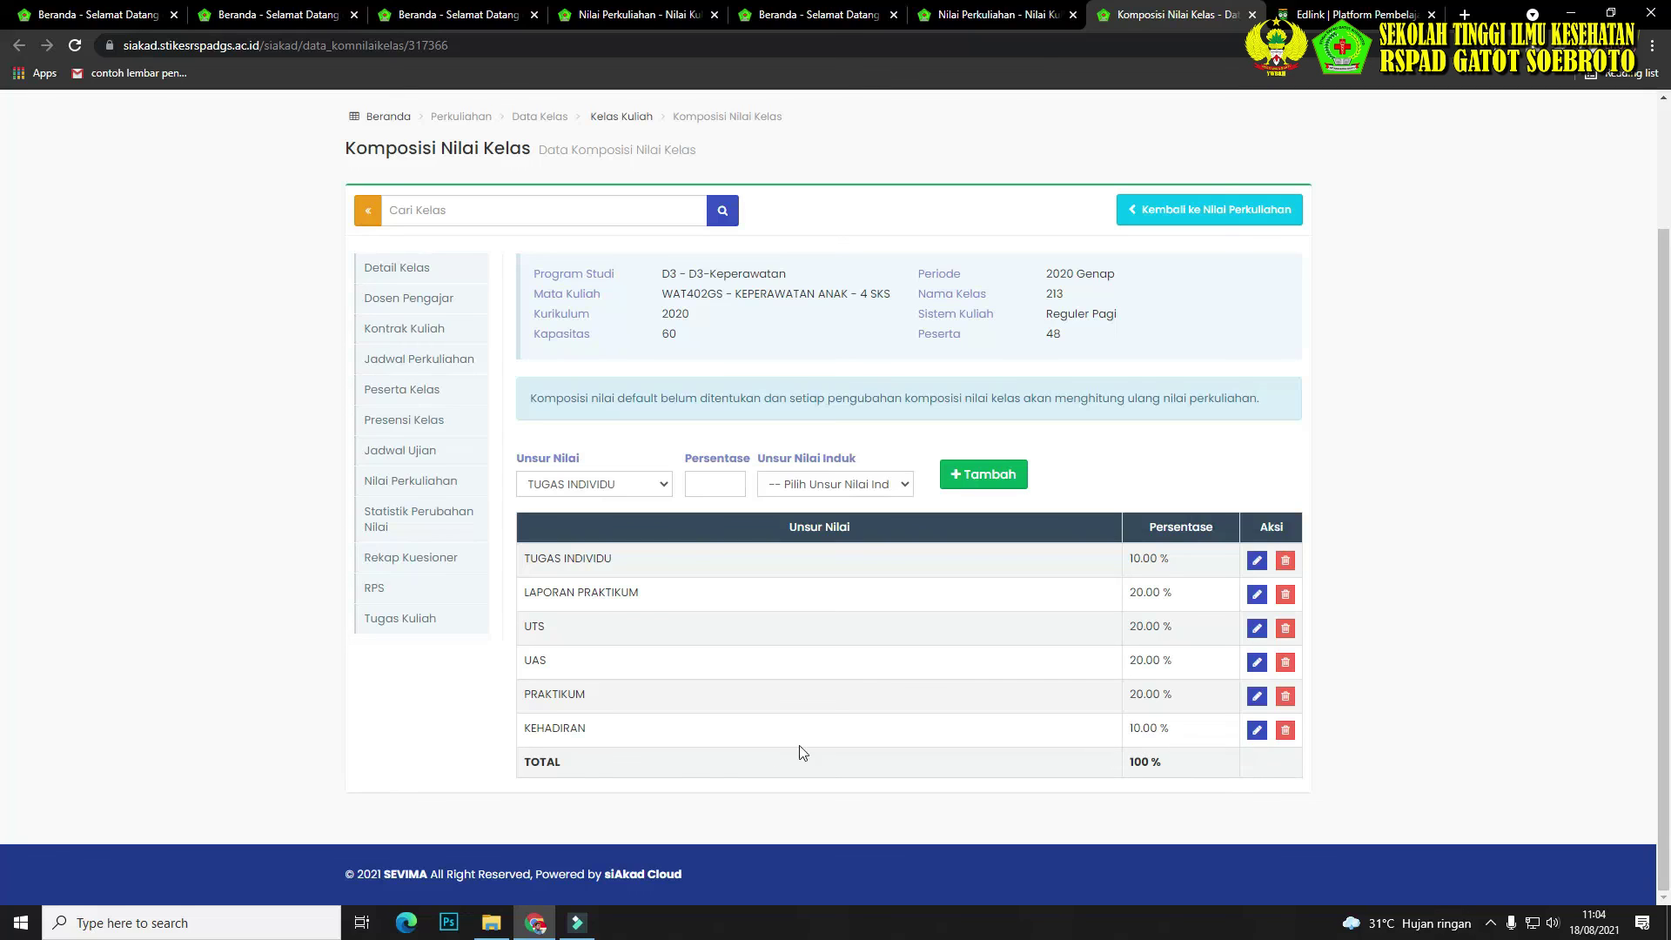
scroll(1087, 746, up, 2)
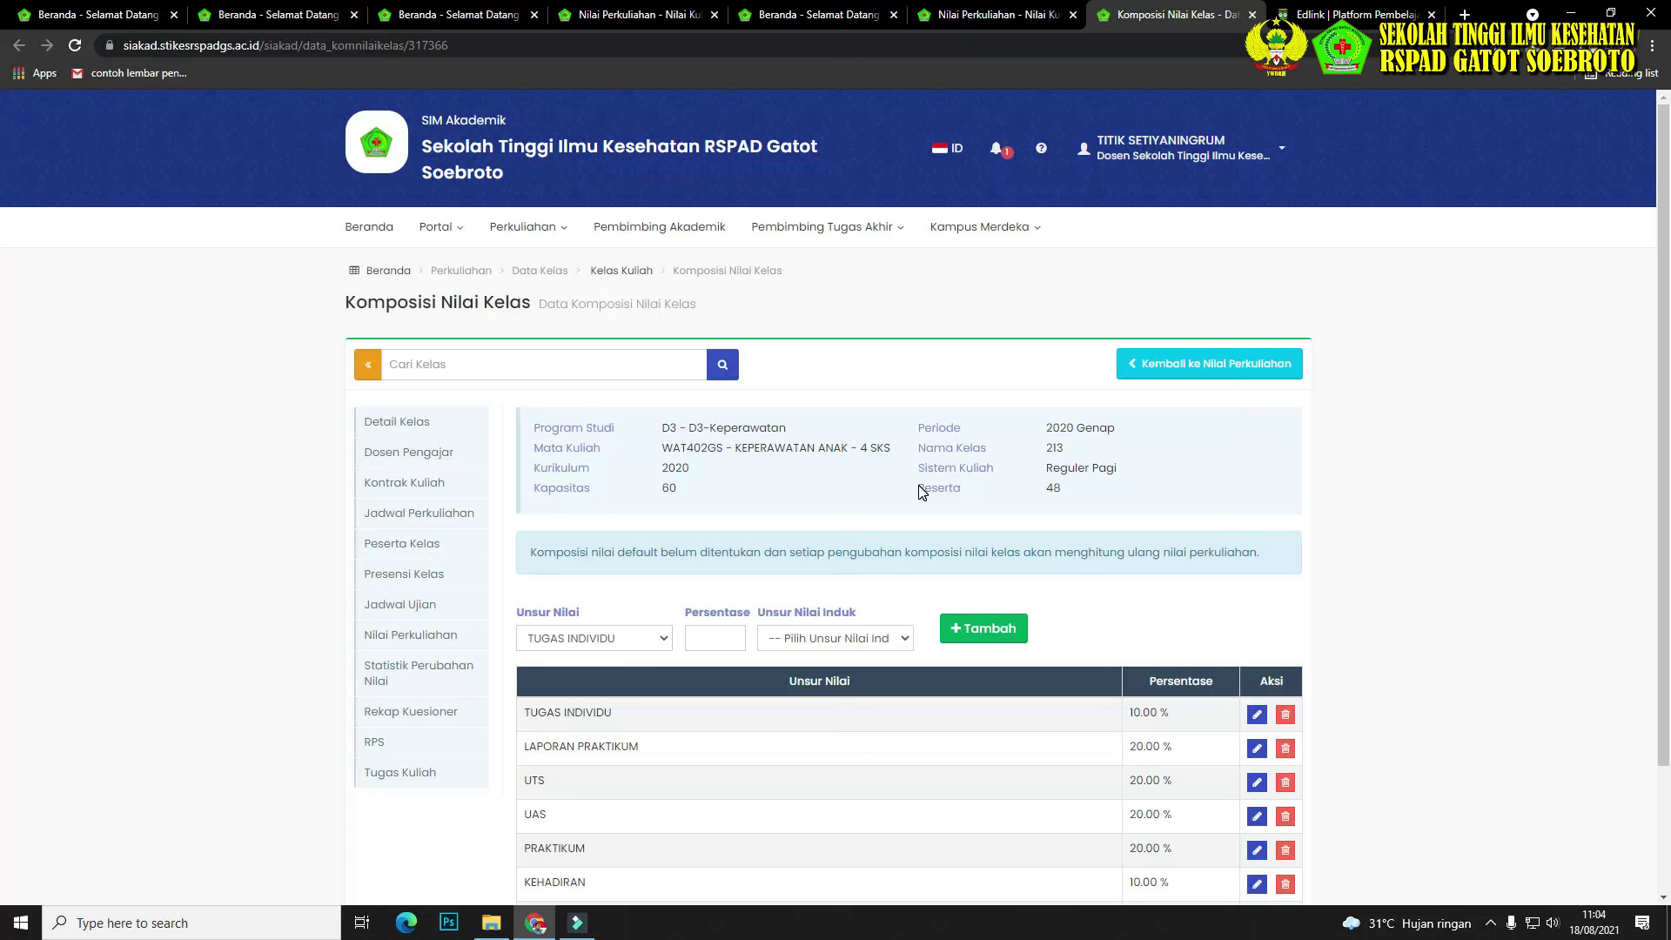
click(1280, 149)
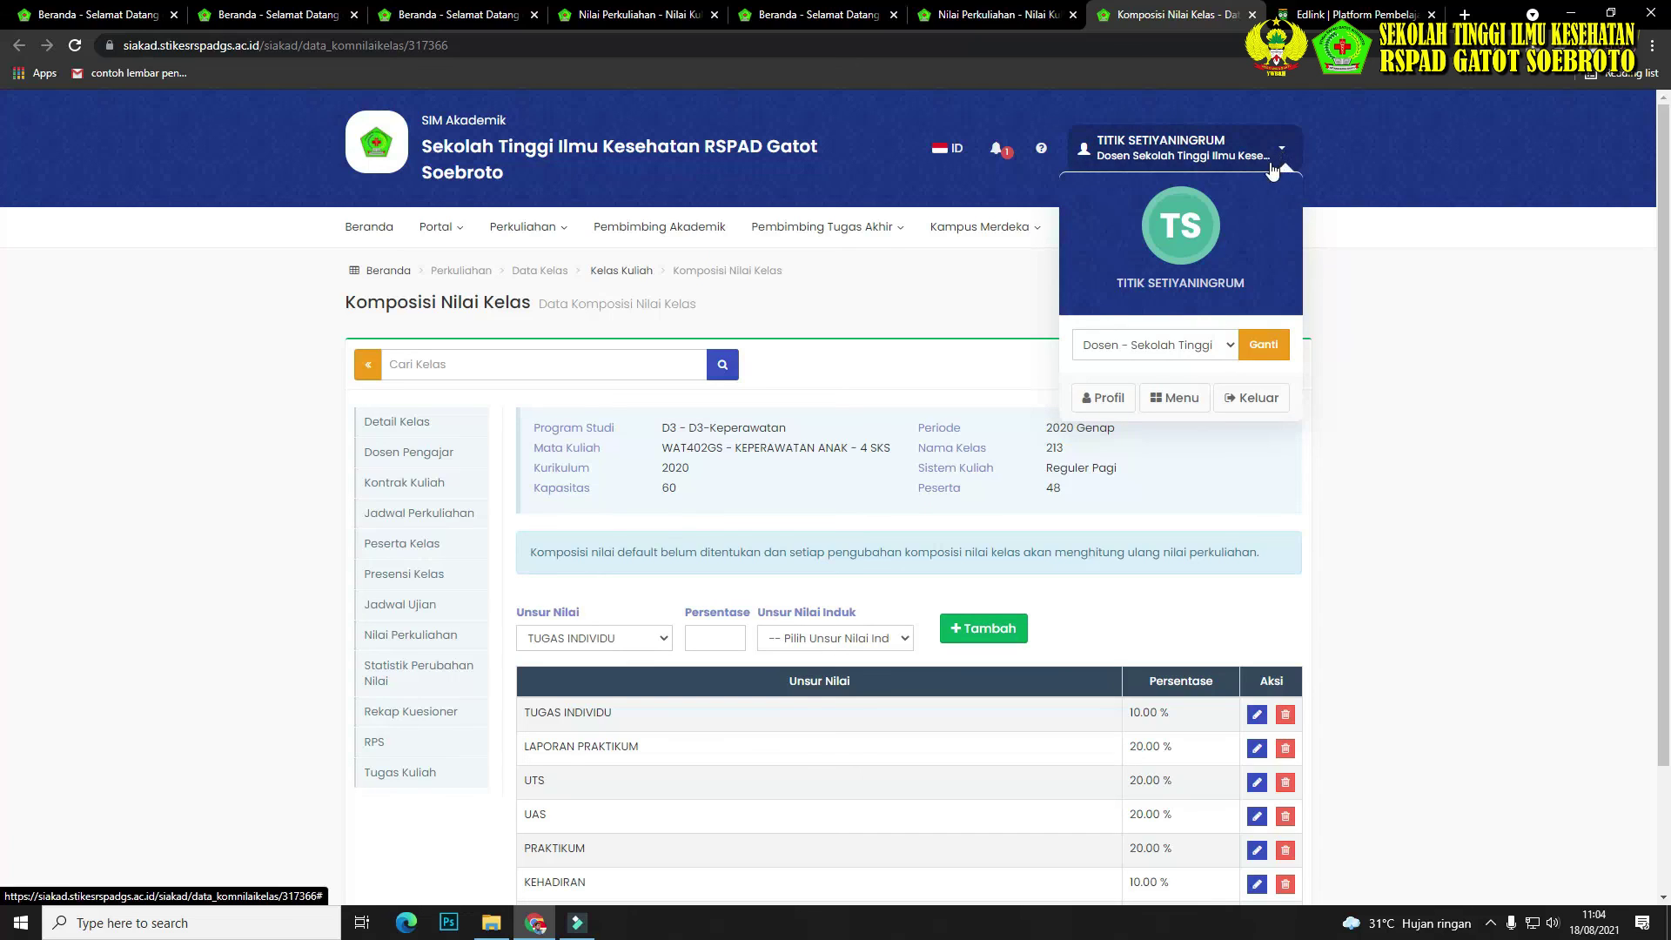
click(1369, 188)
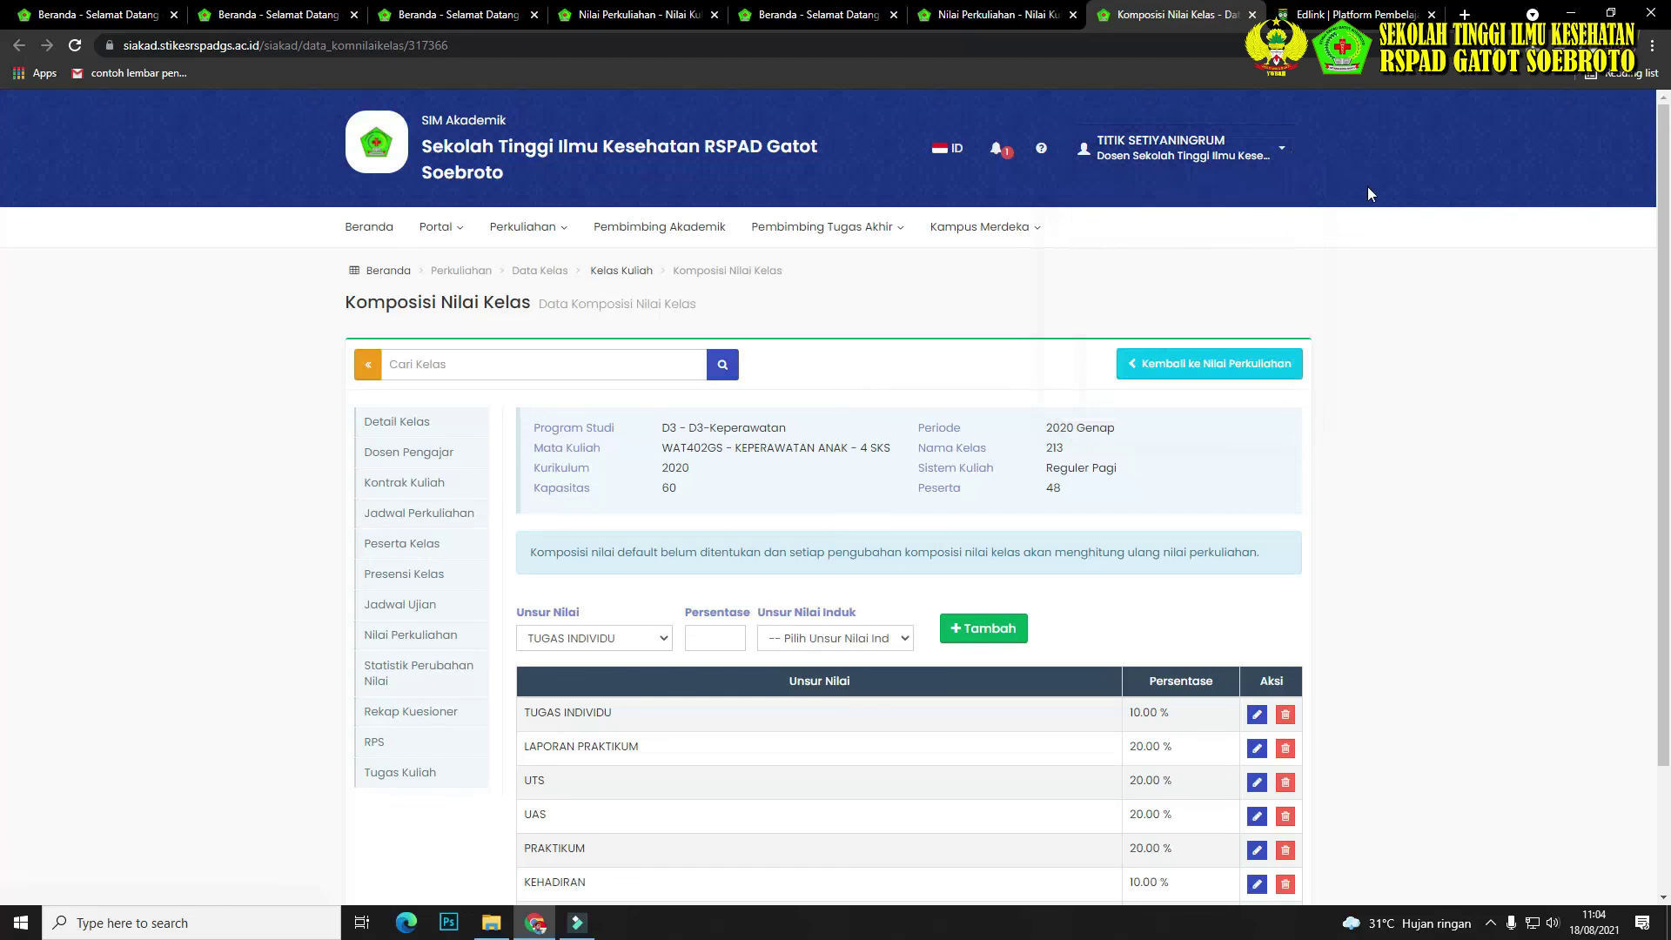